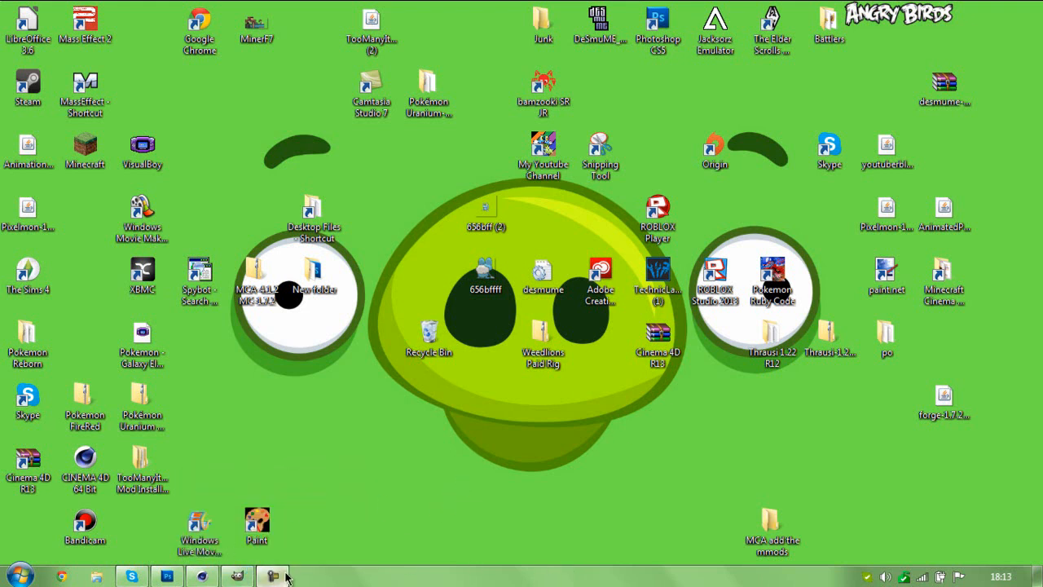
- Switch to Photoshop and start opening a file, browsing to the Icons folder
{"action": "left_click", "coordinate": [168, 577]}
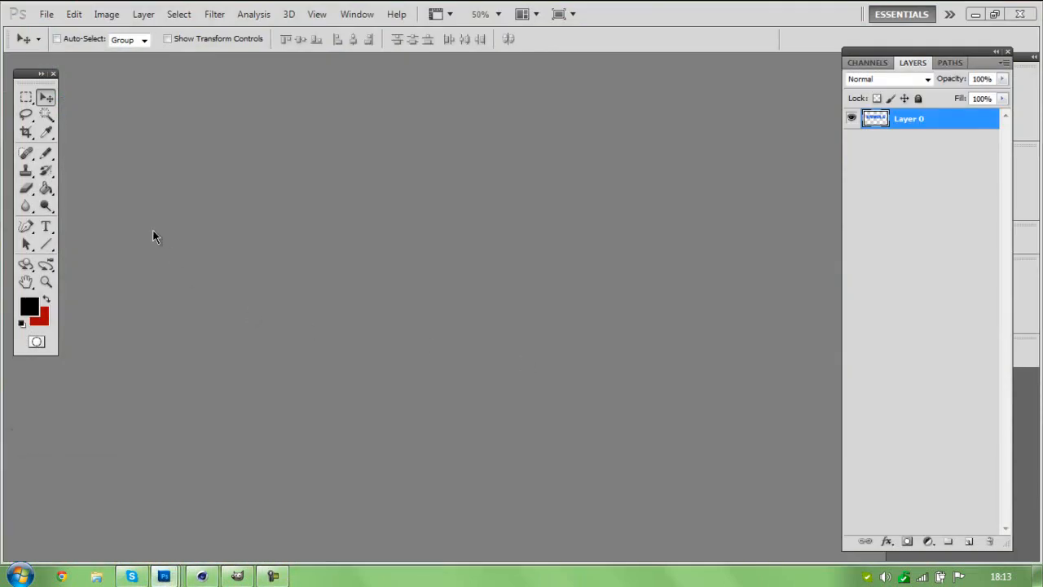
{"action": "left_click", "coordinate": [46, 14]}
{"action": "left_click", "coordinate": [477, 139]}
{"action": "left_click", "coordinate": [51, 15]}
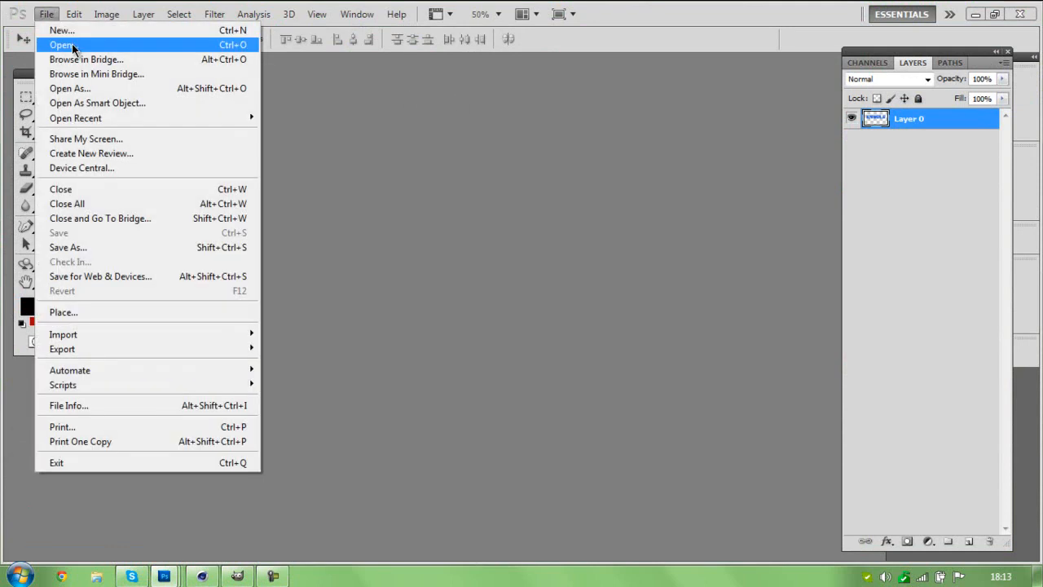
{"action": "left_click", "coordinate": [73, 47]}
{"action": "left_click", "coordinate": [575, 70]}
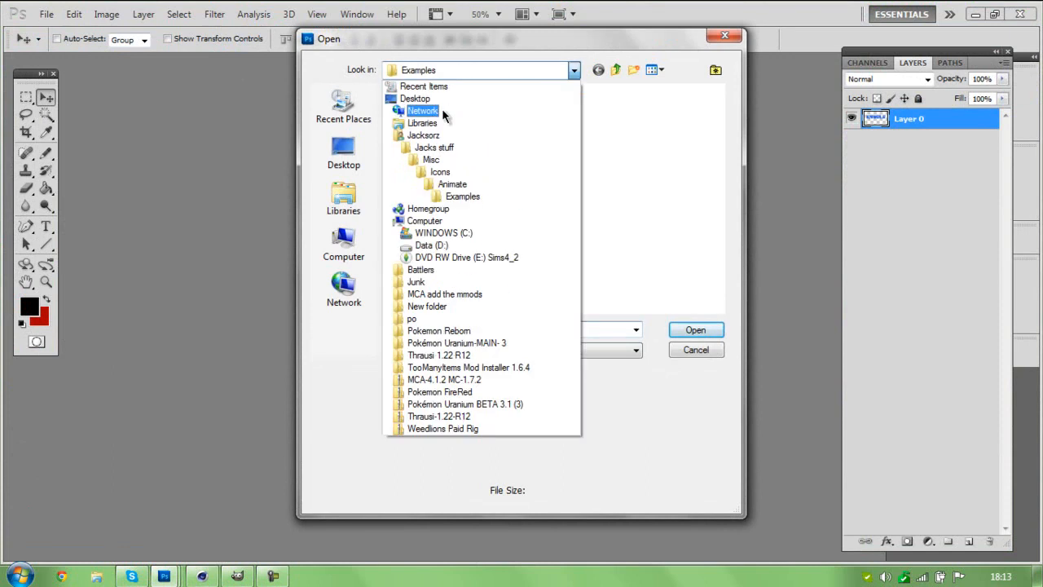
{"action": "left_click", "coordinate": [527, 151]}
{"action": "double_click", "coordinate": [675, 130]}
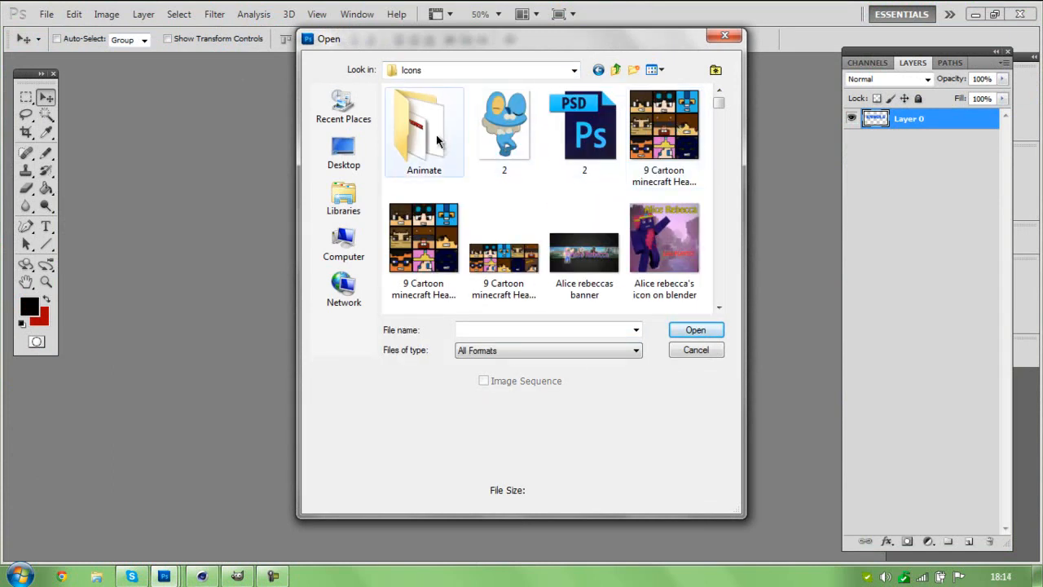
- Look through the Animate folder and its Cinema 4D subfolder for the template file, then go back out
{"action": "double_click", "coordinate": [438, 138]}
{"action": "double_click", "coordinate": [530, 137]}
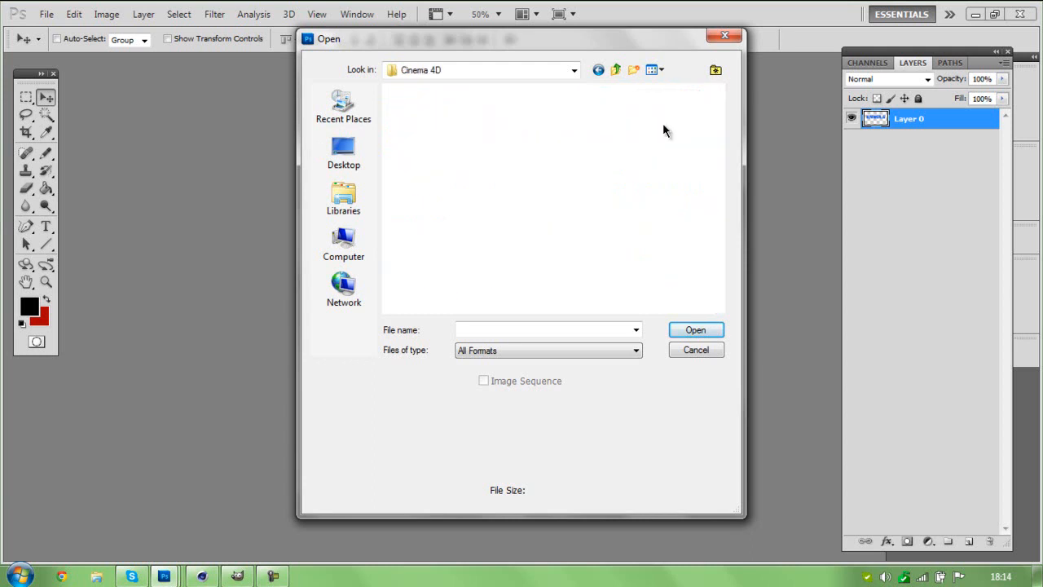
{"action": "mouse_move", "coordinate": [721, 107]}
{"action": "left_mouse_down"}
{"action": "mouse_move", "coordinate": [731, 312]}
{"action": "mouse_move", "coordinate": [718, 102]}
{"action": "left_mouse_up"}
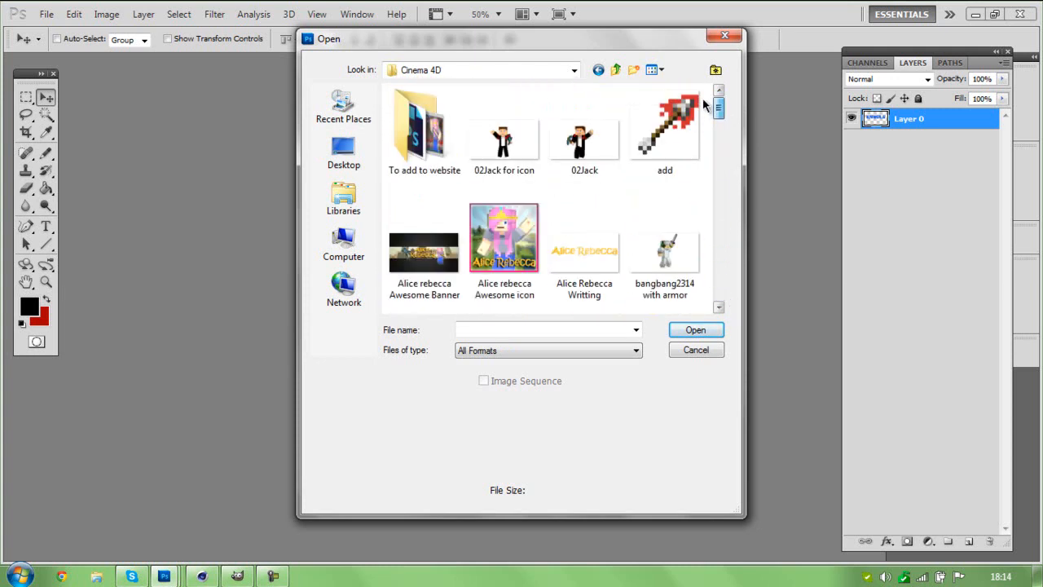
{"action": "left_click", "coordinate": [596, 70]}
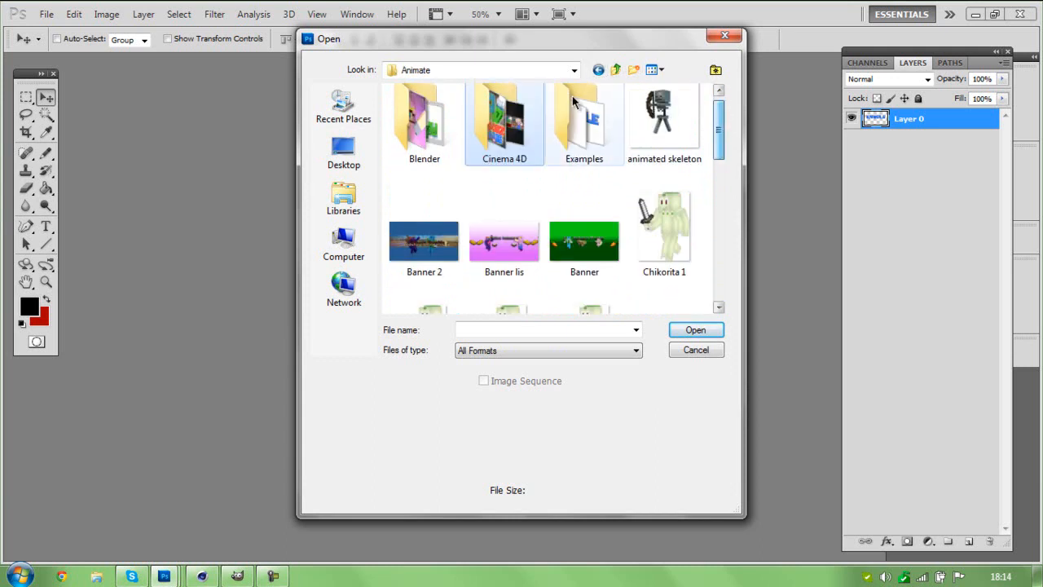
{"action": "left_click", "coordinate": [598, 70]}
- Find and open template.psd
{"action": "left_click_drag", "start_coordinate": [722, 110], "coordinate": [744, 254]}
{"action": "left_click", "coordinate": [412, 189]}
{"action": "double_click", "coordinate": [412, 190]}
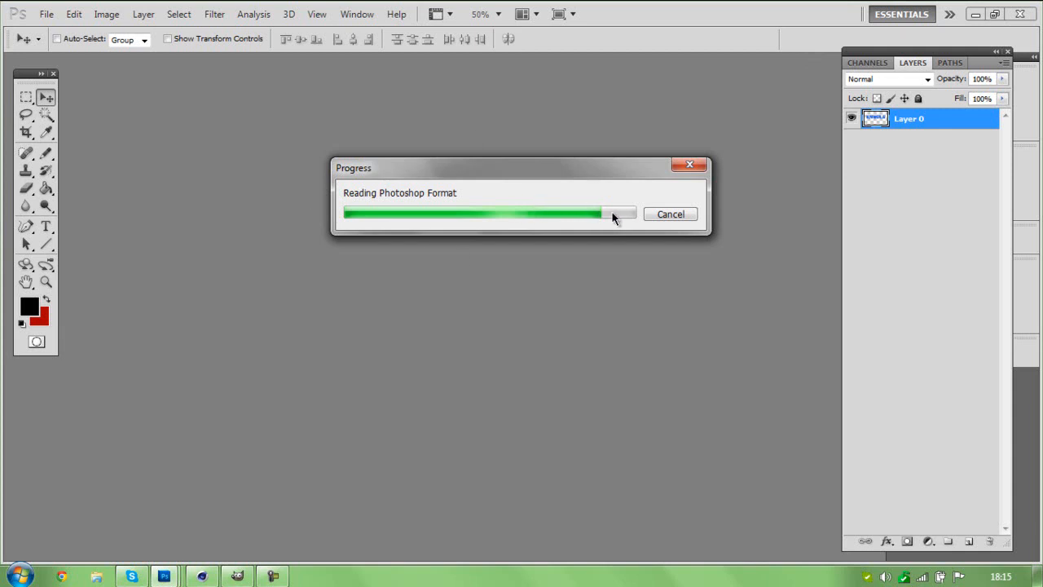
{"action": "left_click", "coordinate": [272, 576]}
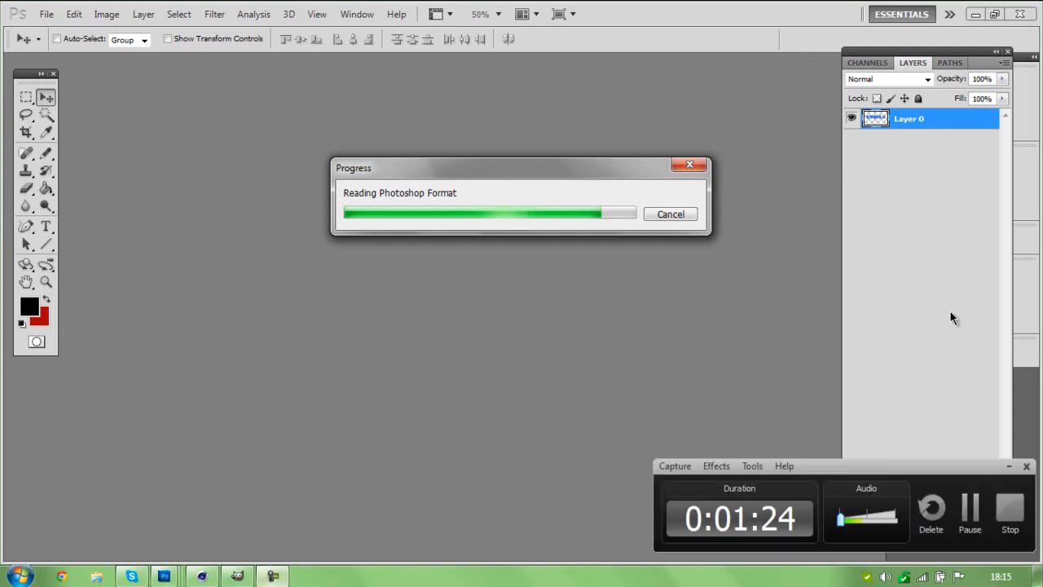
{"action": "left_click", "coordinate": [1009, 470]}
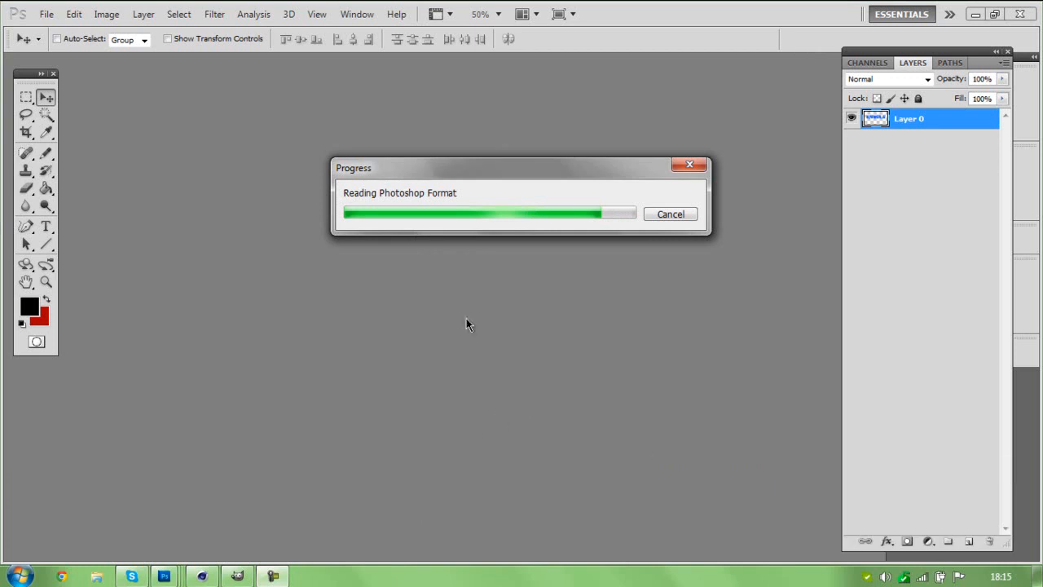
{"action": "left_click", "coordinate": [276, 575]}
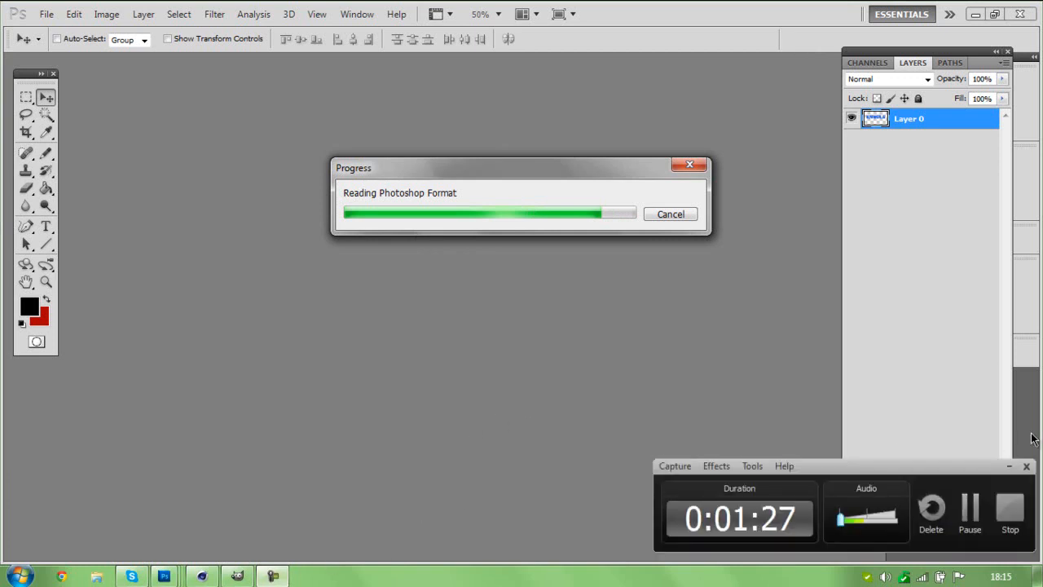
{"action": "left_click", "coordinate": [1008, 467]}
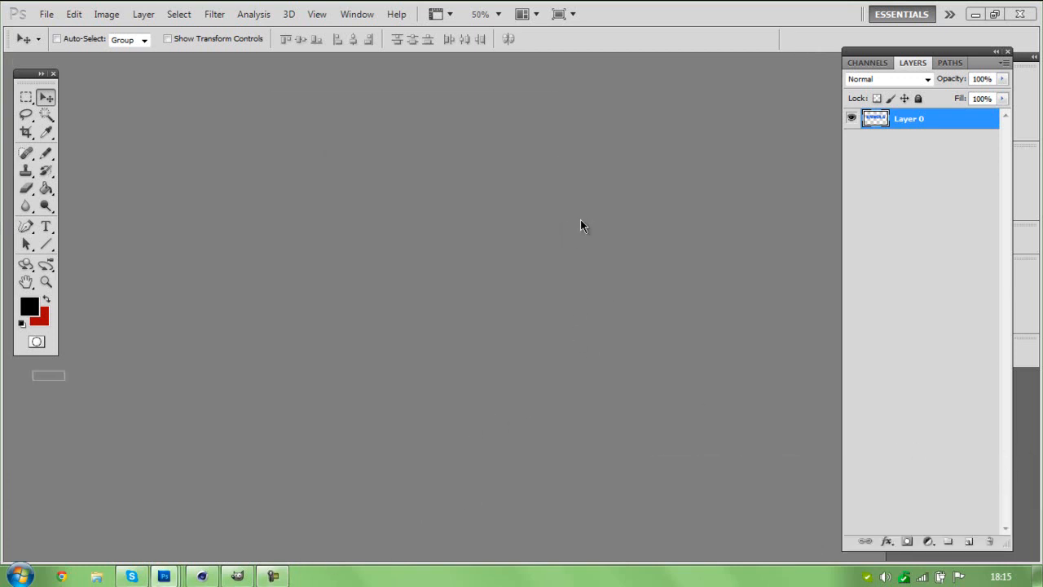
{"action": "left_click_drag", "start_coordinate": [279, 56], "coordinate": [347, 61]}
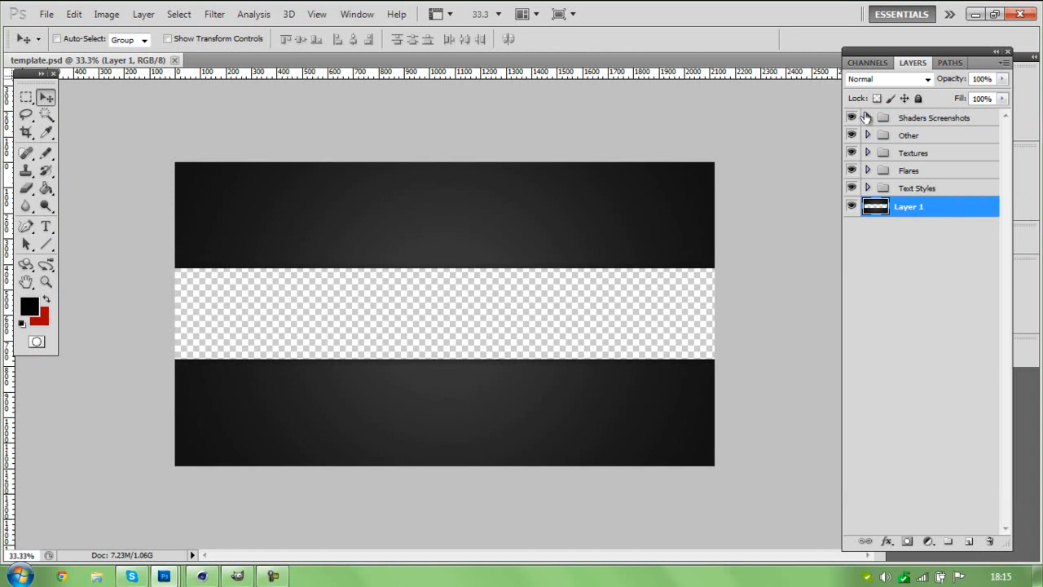
- Expand the Text Styles group, toggle the visibility of its first item off and on, and collapse the group
{"action": "left_click", "coordinate": [867, 189]}
{"action": "left_click", "coordinate": [893, 210]}
{"action": "left_click", "coordinate": [852, 207]}
{"action": "left_click", "coordinate": [851, 207]}
{"action": "left_click", "coordinate": [865, 188]}
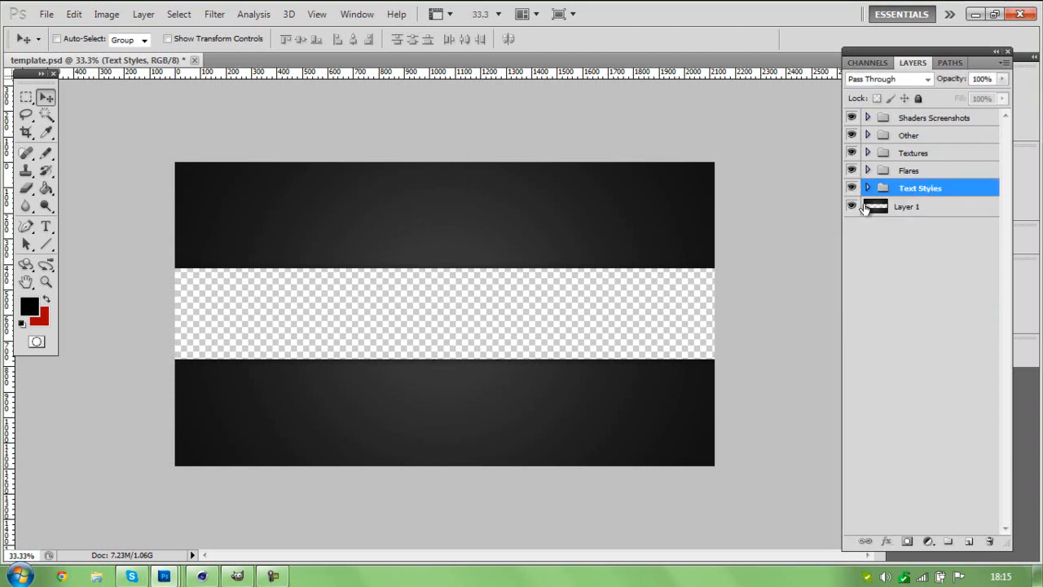
{"action": "left_click", "coordinate": [47, 14]}
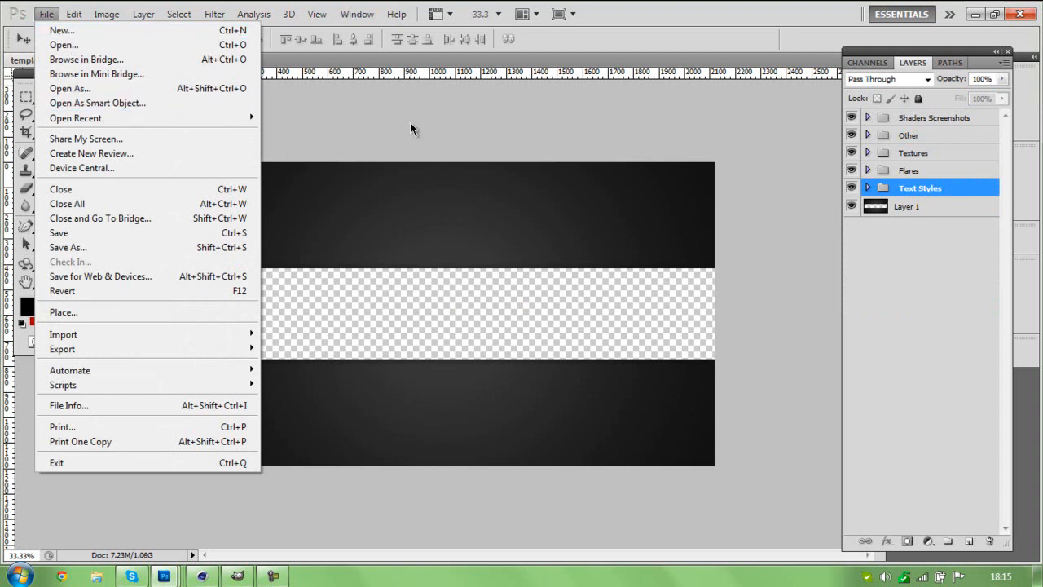
{"action": "left_click", "coordinate": [350, 123]}
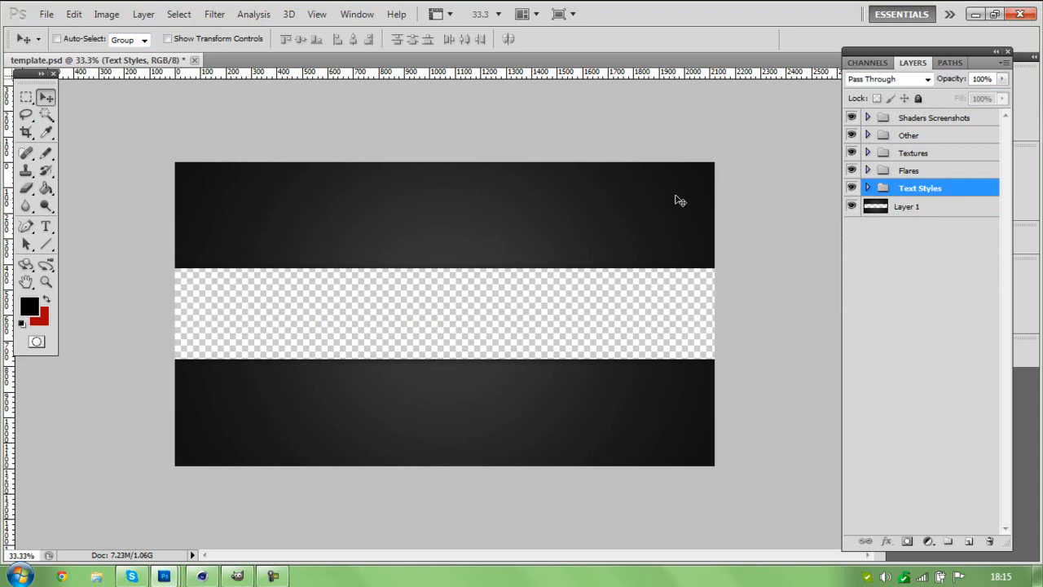
- Examine the Example 2 text.png and Example 1 Text.png windows, minimising Example 2 and viewing Example 1 at 50% zoom
{"action": "mouse_move", "coordinate": [164, 577]}
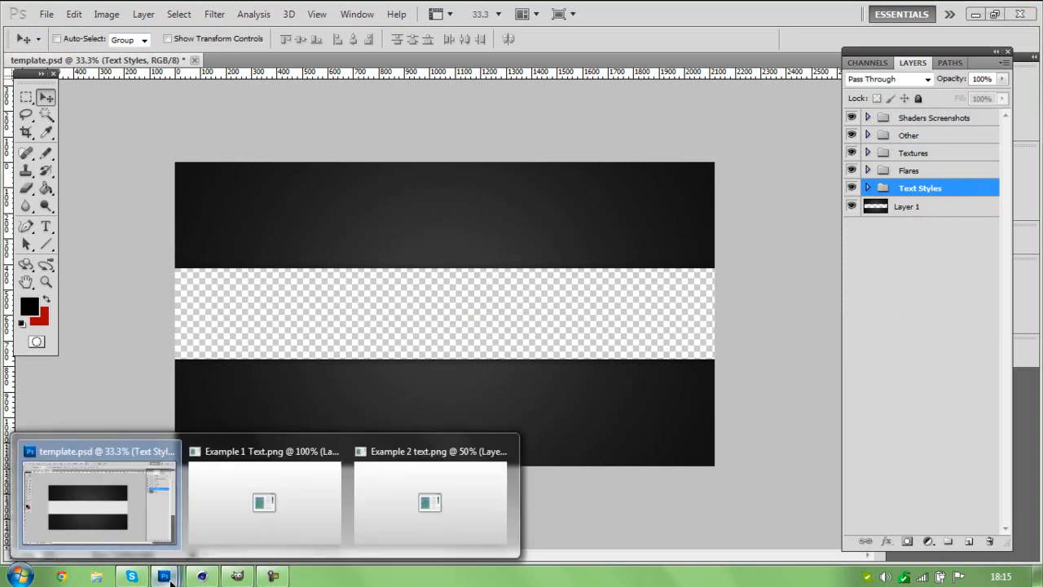
{"action": "left_click", "coordinate": [304, 522]}
{"action": "left_click", "coordinate": [432, 468]}
{"action": "left_click_drag", "start_coordinate": [441, 79], "coordinate": [476, 53]}
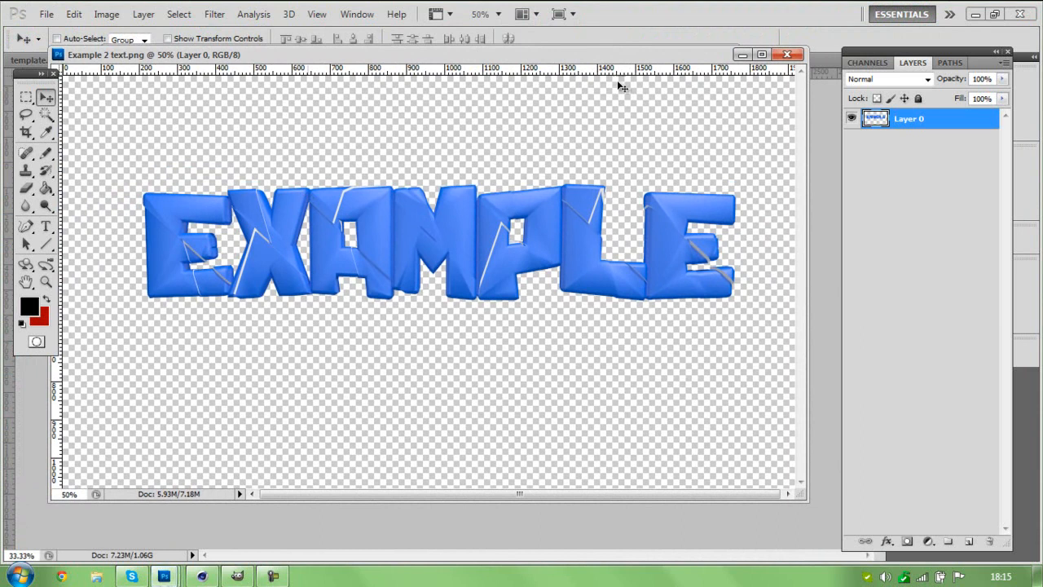
{"action": "left_click", "coordinate": [741, 55]}
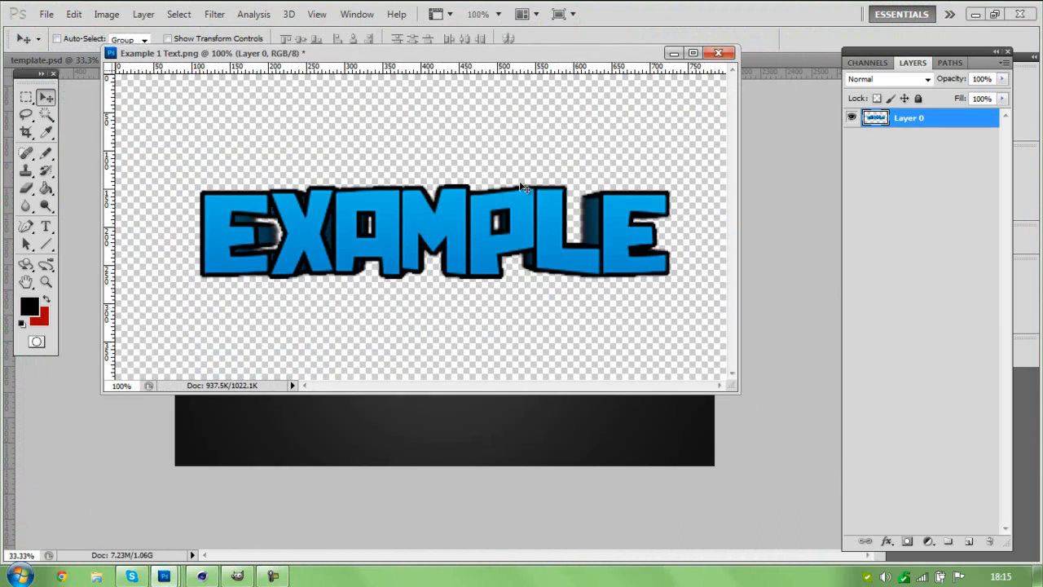
{"action": "key", "text": "ctrl+minus"}
{"action": "key", "text": "ctrl+minus"}
{"action": "key", "text": "ctrl+minus"}
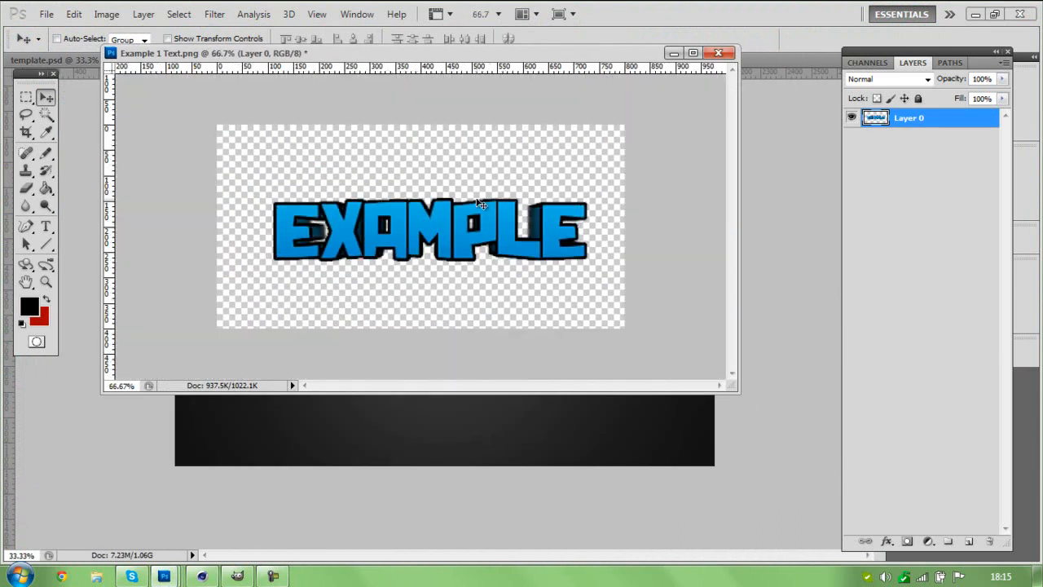
{"action": "key", "text": "ctrl+plus"}
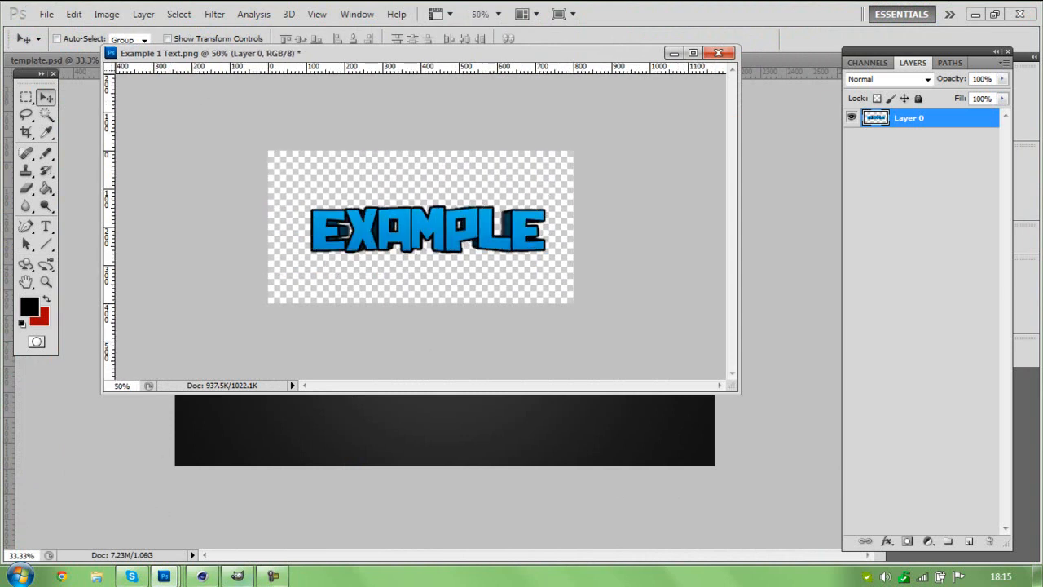
- View the EXAMPLE text image in GIMP, then return to Photoshop and minimise the Example 1 Text.png window
{"action": "left_click", "coordinate": [243, 577]}
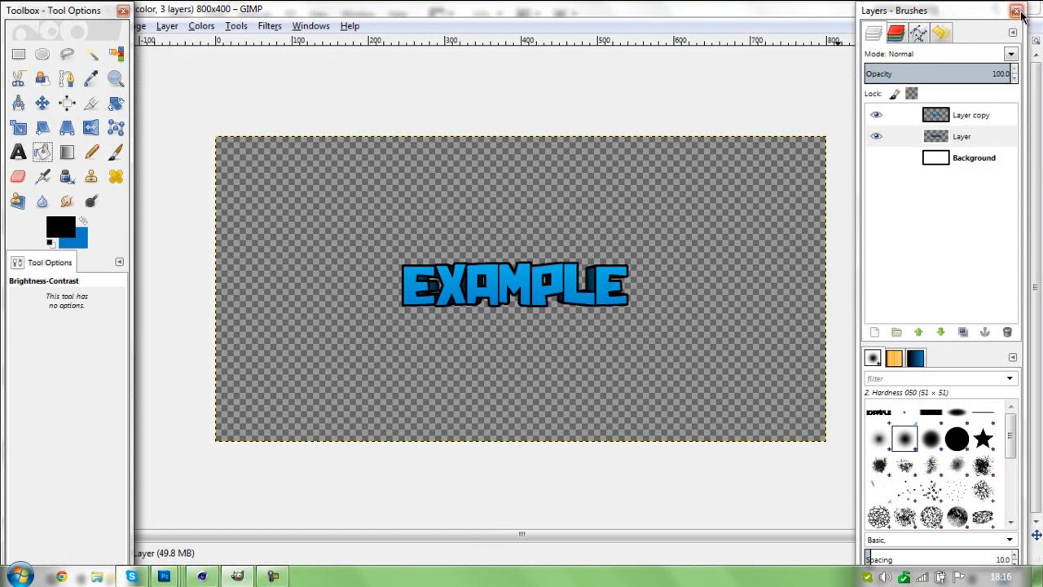
{"action": "double_click", "coordinate": [769, 12]}
{"action": "left_click_drag", "start_coordinate": [740, 14], "coordinate": [532, 4]}
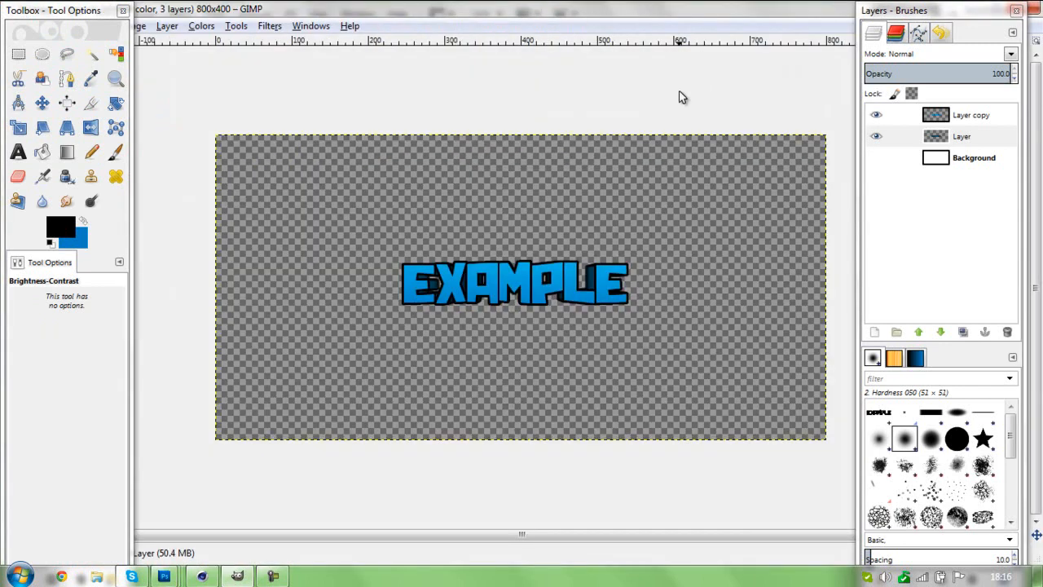
{"action": "left_click", "coordinate": [229, 577]}
{"action": "left_click", "coordinate": [270, 577]}
{"action": "left_click", "coordinate": [270, 576]}
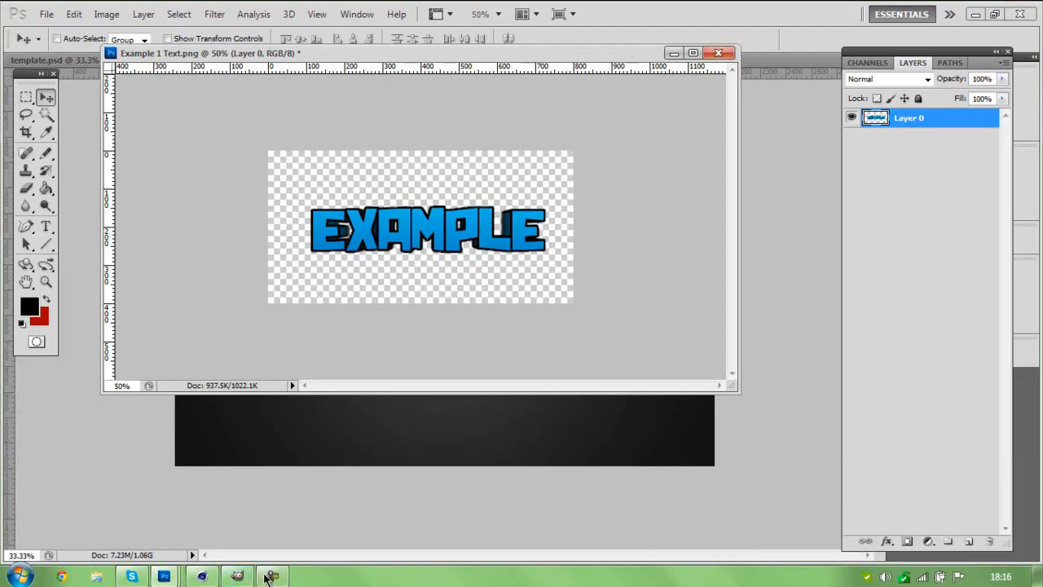
{"action": "left_click", "coordinate": [676, 54]}
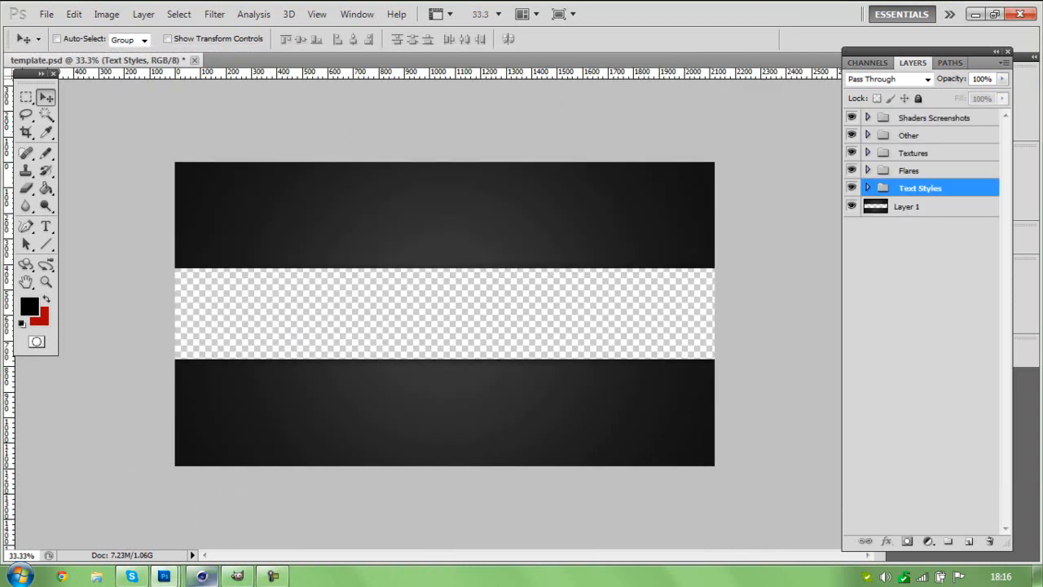
- Switch to GIMP, create a new 800 × 400 px image and maximise its window
{"action": "right_click", "coordinate": [237, 576]}
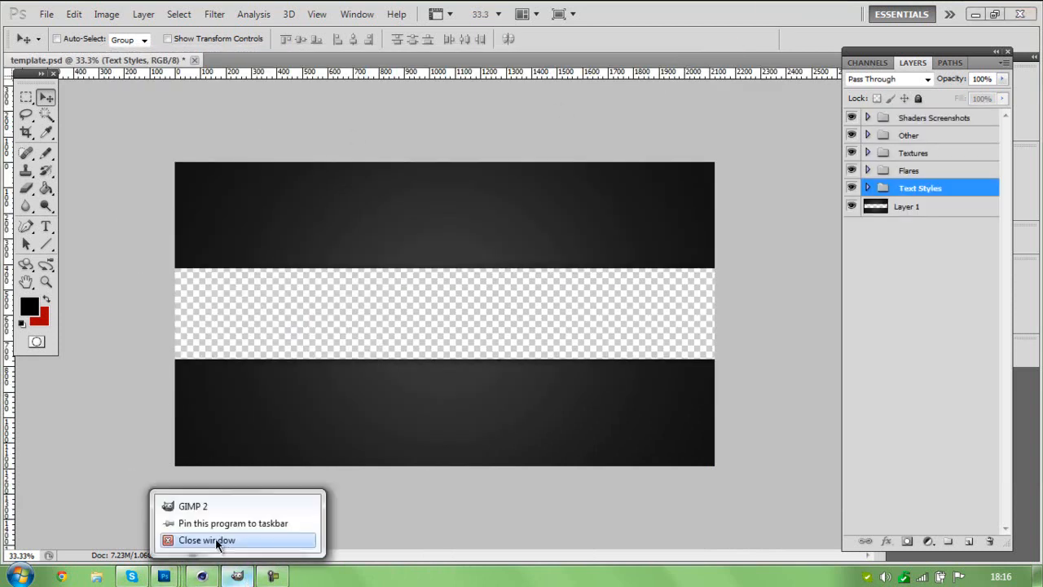
{"action": "left_click", "coordinate": [238, 576]}
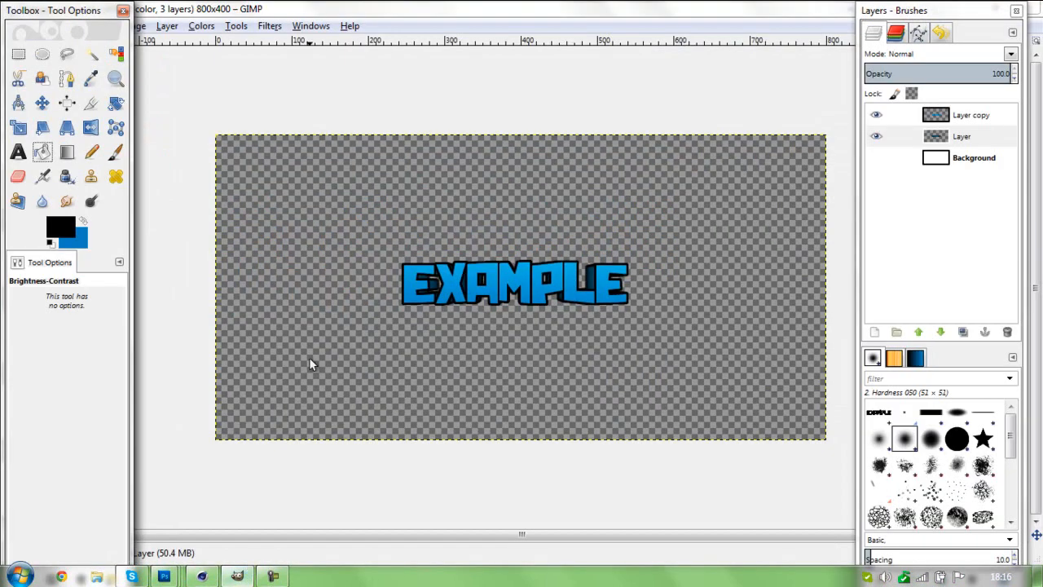
{"action": "left_click_drag", "start_coordinate": [87, 8], "coordinate": [79, 43]}
{"action": "left_click", "coordinate": [20, 28]}
{"action": "left_click", "coordinate": [27, 44]}
{"action": "left_click", "coordinate": [465, 269]}
{"action": "left_click_drag", "start_coordinate": [282, 71], "coordinate": [378, 74]}
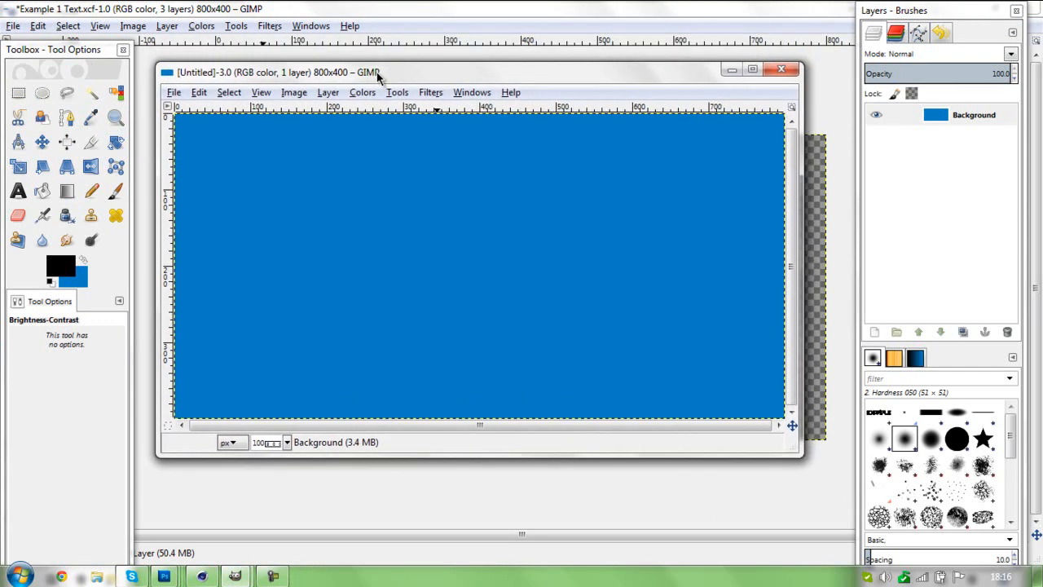
{"action": "left_click", "coordinate": [750, 73]}
- Check the Background layer's attributes and accept its existing name
{"action": "left_click", "coordinate": [943, 119]}
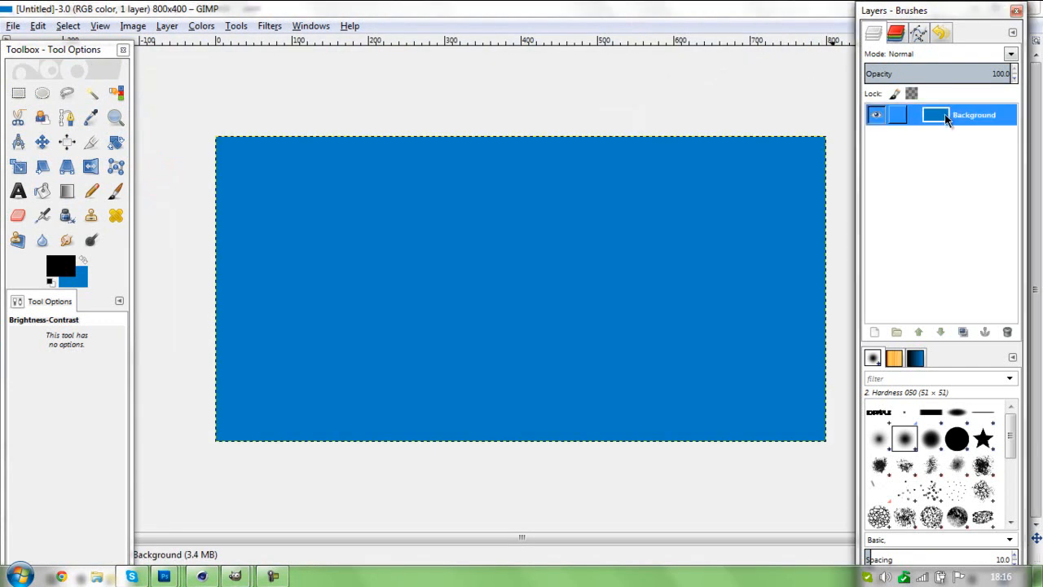
{"action": "double_click", "coordinate": [946, 119]}
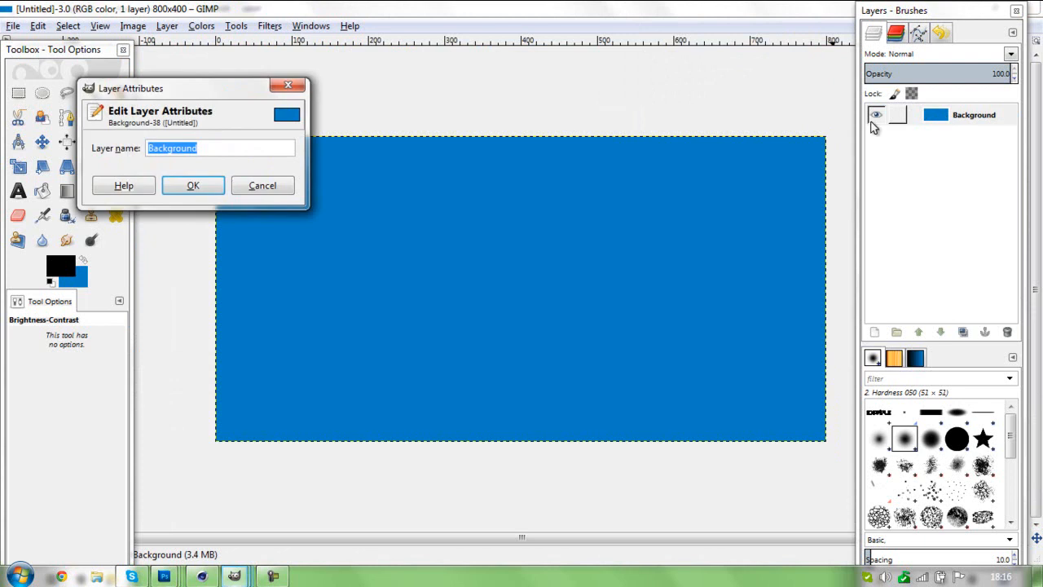
{"action": "left_click", "coordinate": [193, 186]}
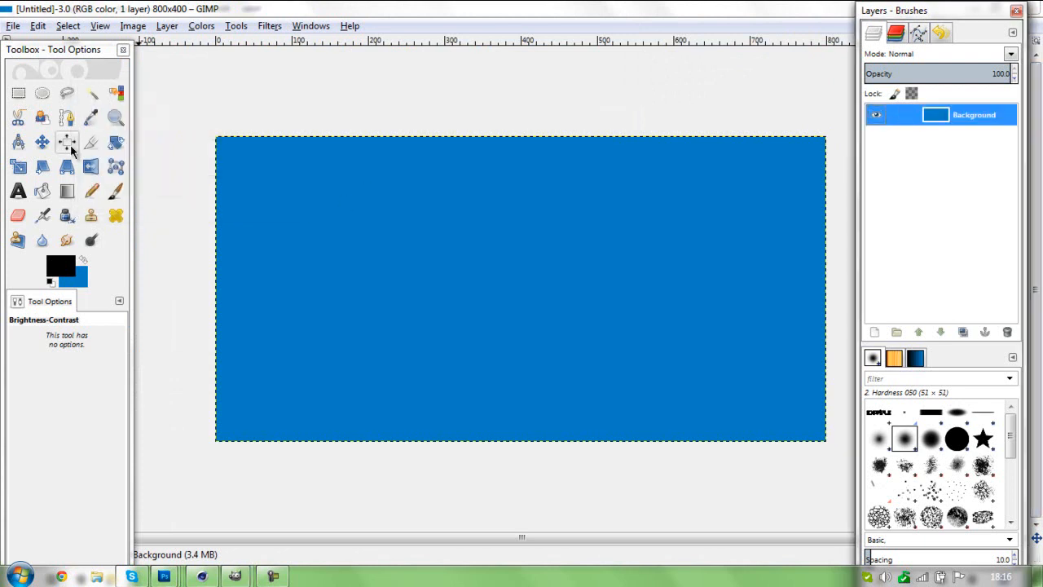
- Draw a rectangular selection of about 855 × 450 px around the whole blue canvas
{"action": "left_click", "coordinate": [19, 93]}
{"action": "left_click_drag", "start_coordinate": [190, 106], "coordinate": [838, 447]}
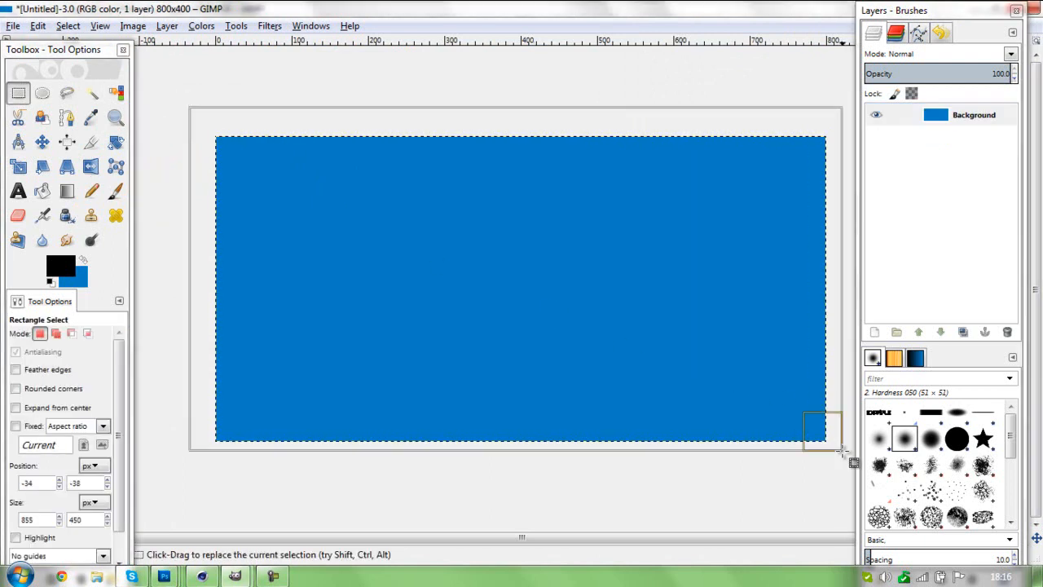
{"action": "left_click", "coordinate": [899, 200]}
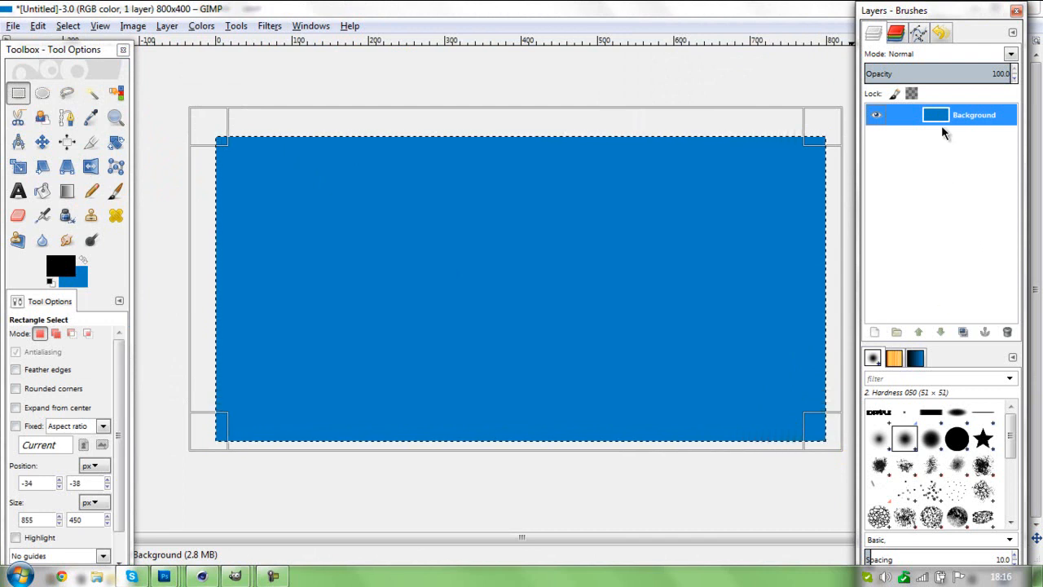
- Hide the Background layer of the new image
{"action": "left_click", "coordinate": [877, 115]}
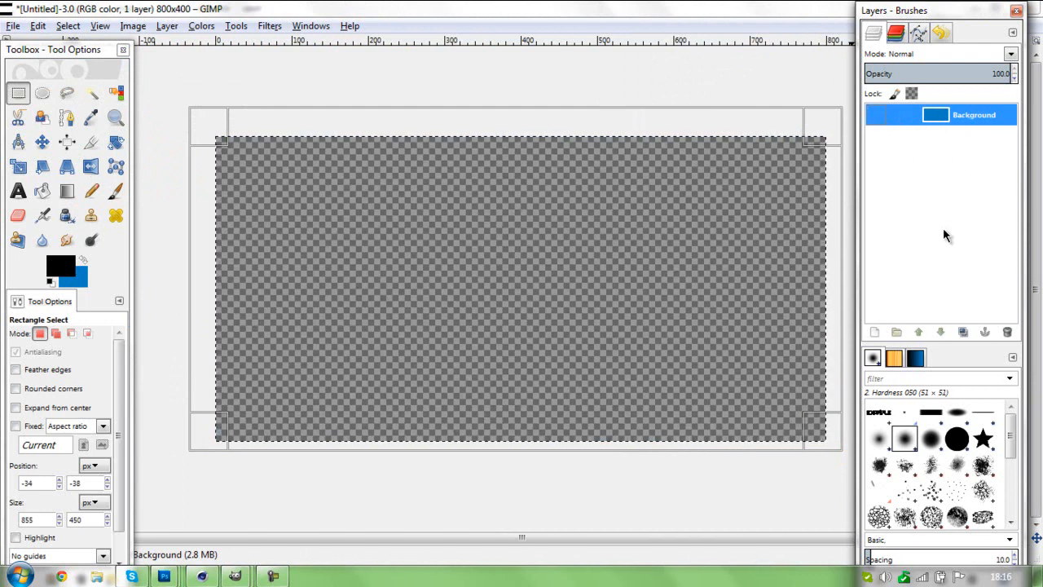
{"action": "right_click", "coordinate": [965, 129]}
{"action": "key", "text": "Escape"}
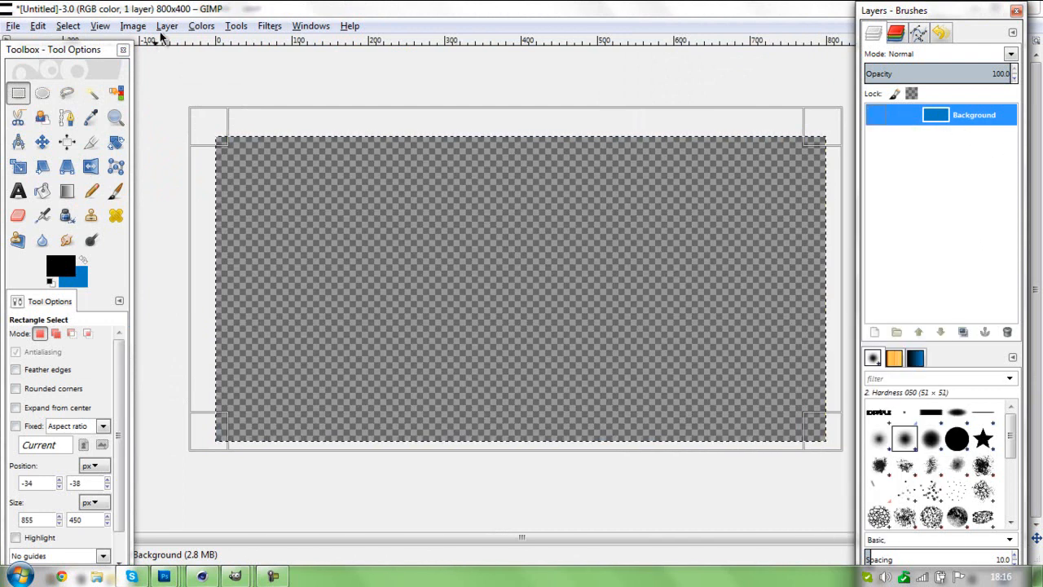
- Add a new 800 × 400 px layer with the transparency fill type
{"action": "left_click", "coordinate": [167, 25]}
{"action": "left_click", "coordinate": [196, 44]}
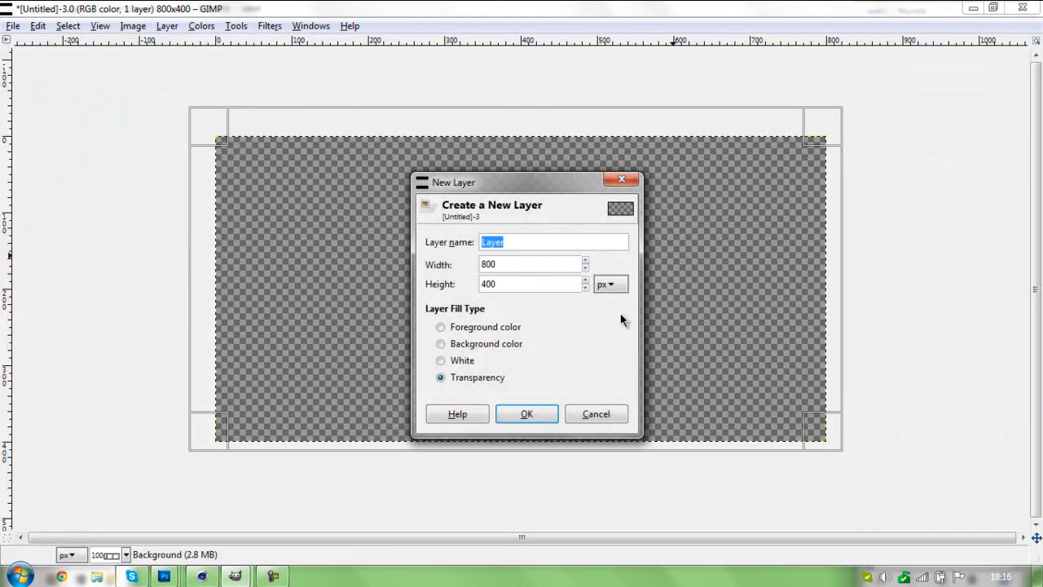
{"action": "left_click", "coordinate": [529, 416]}
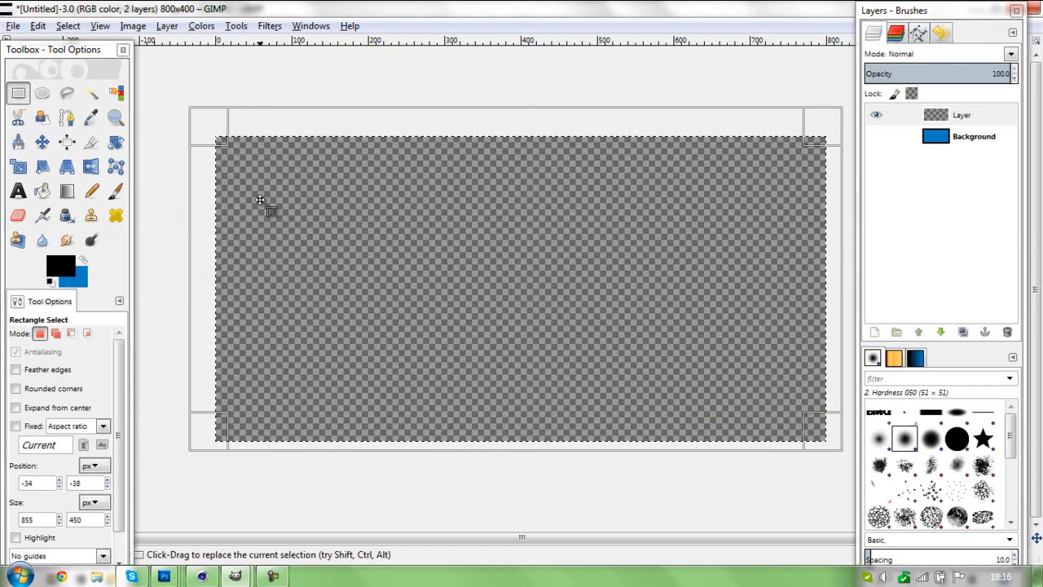
- Add another new 800 × 400 px layer filled with white
{"action": "left_click", "coordinate": [168, 26]}
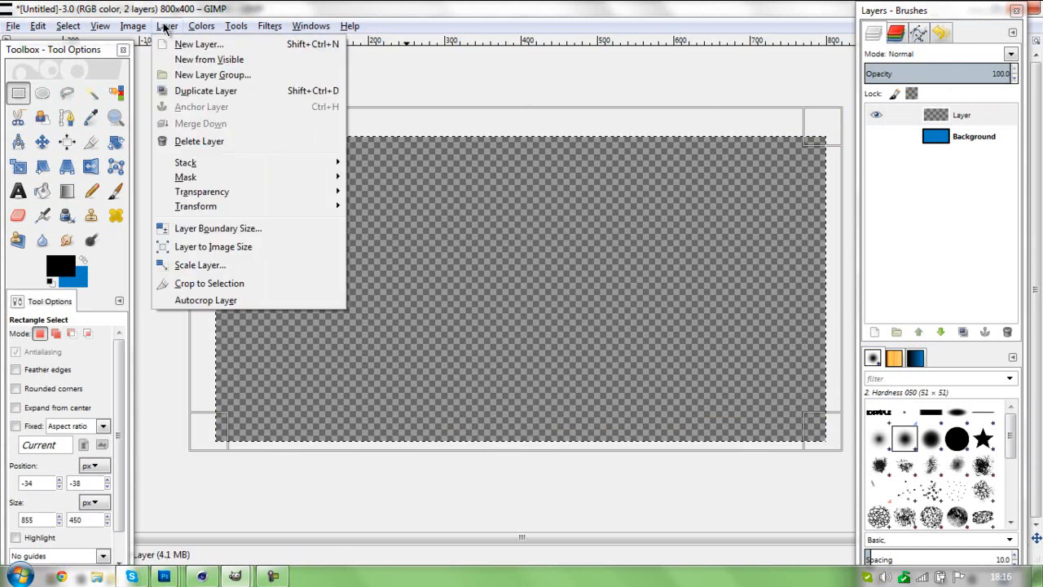
{"action": "left_click", "coordinate": [195, 44]}
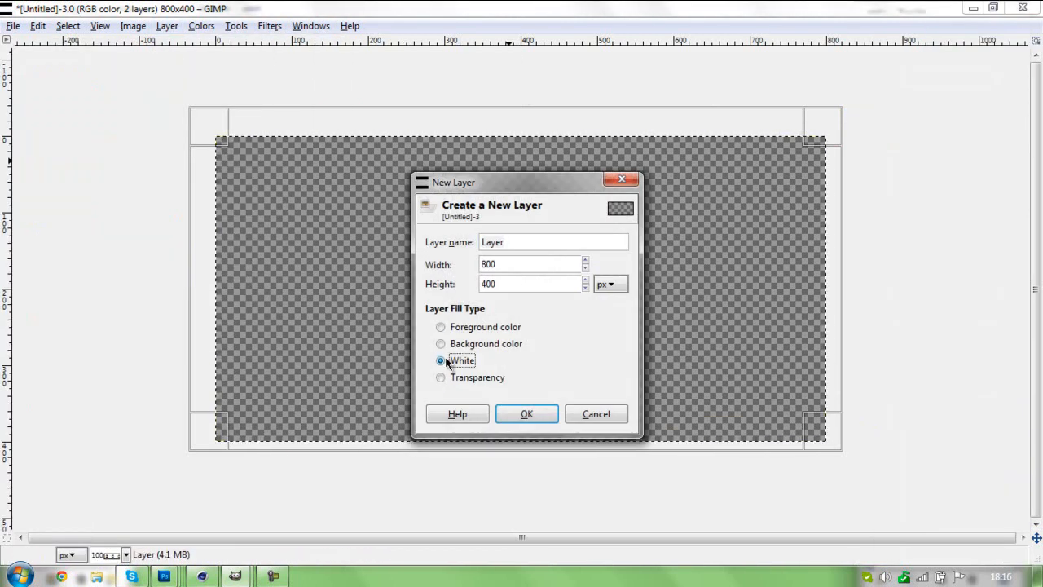
{"action": "left_click", "coordinate": [527, 414]}
- Move the white layer below the transparent layer and clear the rectangular selection
{"action": "left_click", "coordinate": [885, 116]}
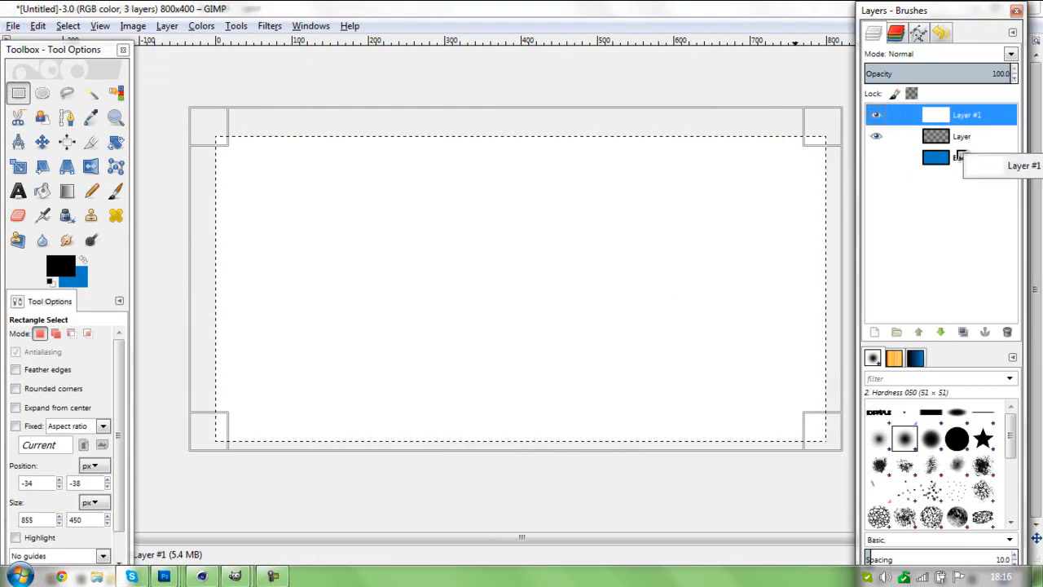
{"action": "left_click_drag", "start_coordinate": [932, 137], "coordinate": [929, 139]}
{"action": "left_click_drag", "start_coordinate": [928, 161], "coordinate": [939, 116]}
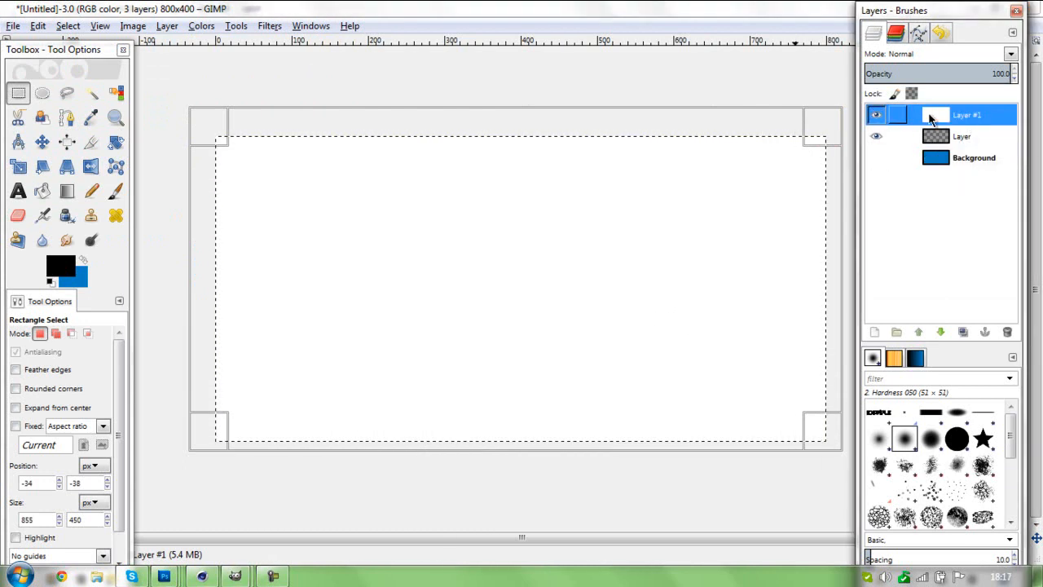
{"action": "right_click", "coordinate": [940, 116]}
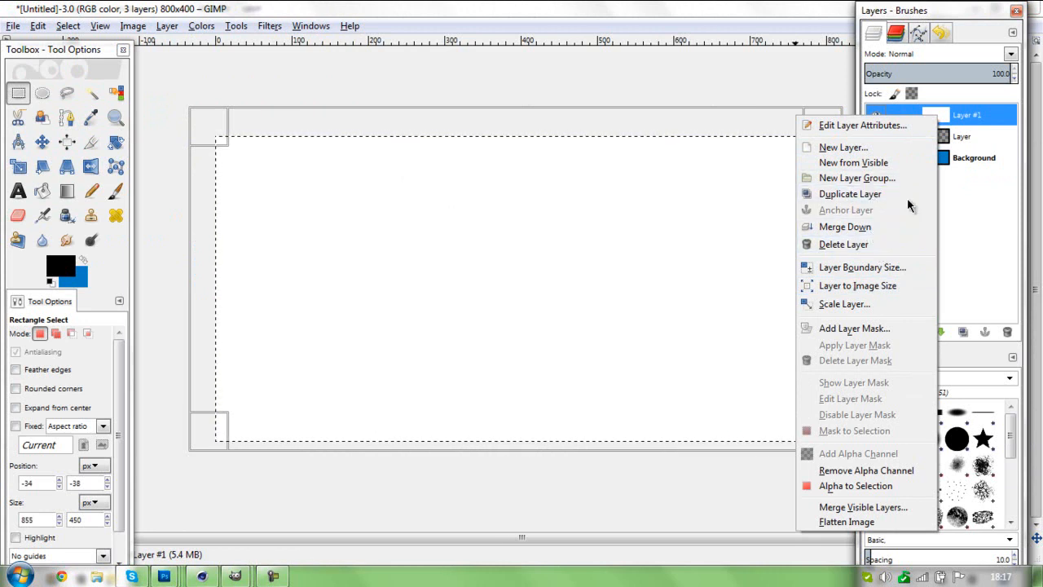
{"action": "left_click", "coordinate": [945, 333]}
{"action": "left_click", "coordinate": [941, 332]}
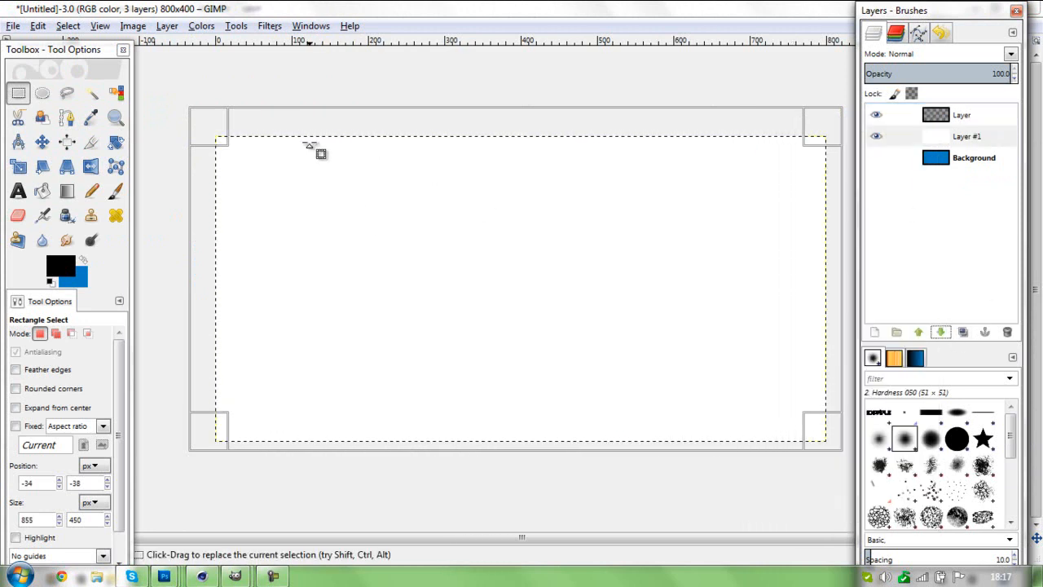
{"action": "left_click", "coordinate": [386, 95]}
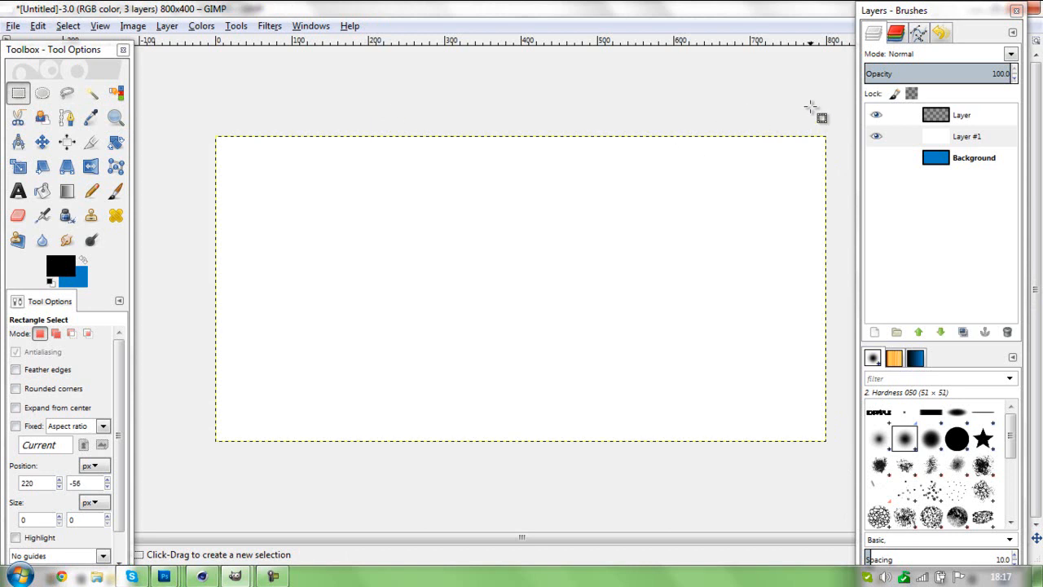
- Add the text "Example" above the transparent layer in the Chunq font at 75 px
{"action": "left_click", "coordinate": [892, 114]}
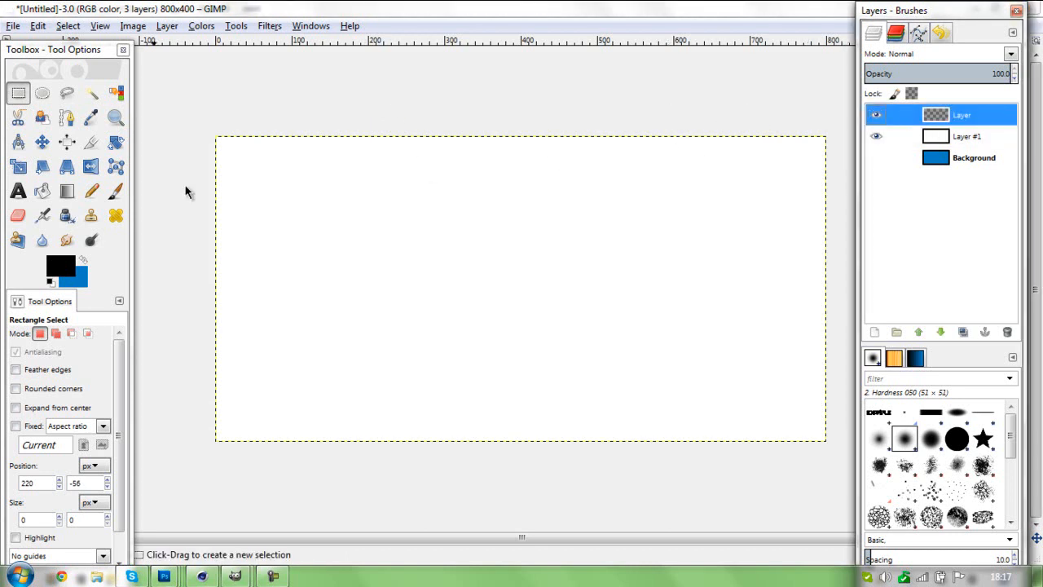
{"action": "left_click", "coordinate": [24, 191]}
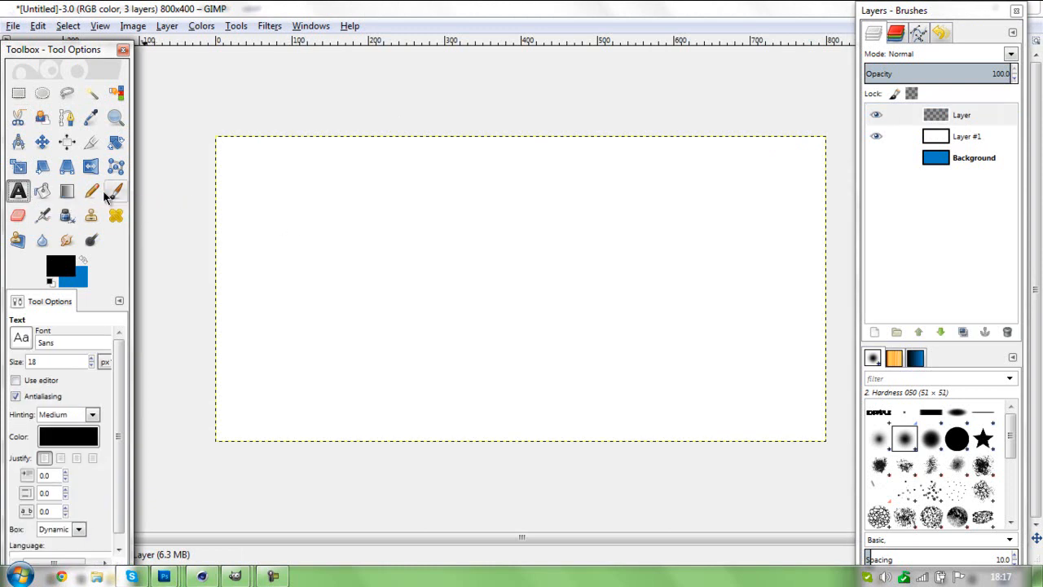
{"action": "left_click", "coordinate": [341, 279]}
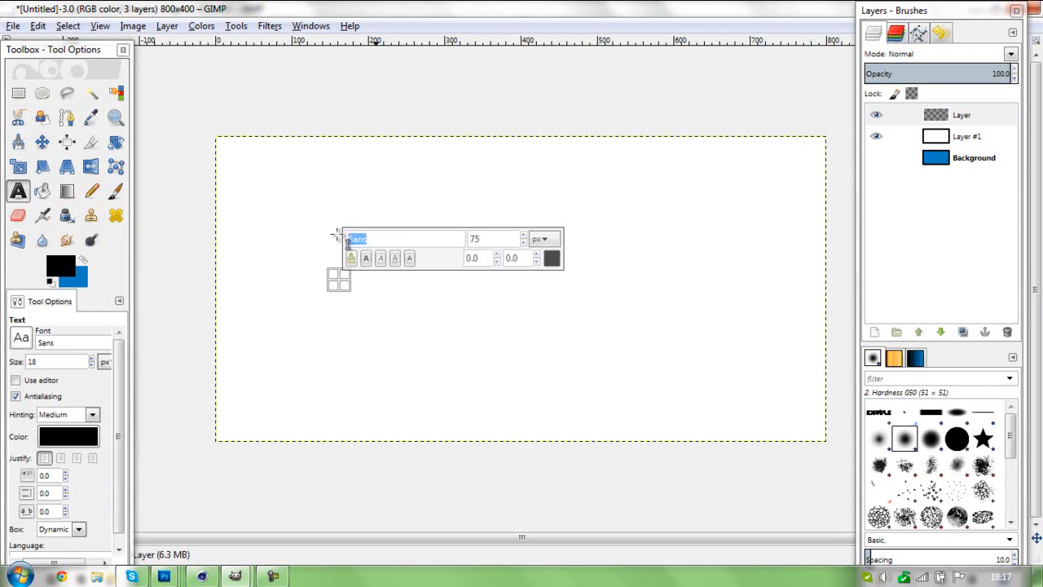
{"action": "type", "text": "Chunq"}
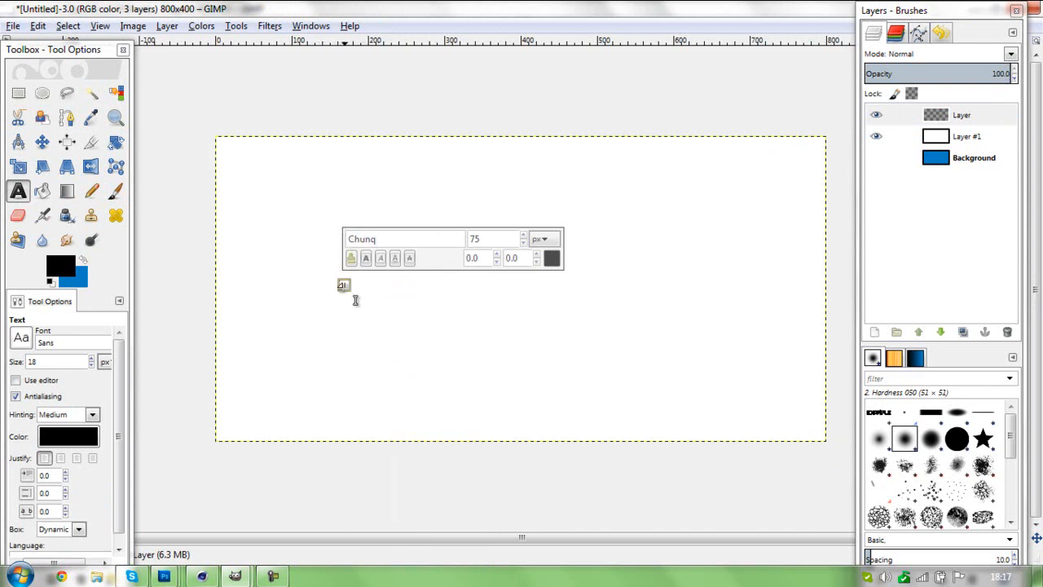
{"action": "type", "text": "EXA"}
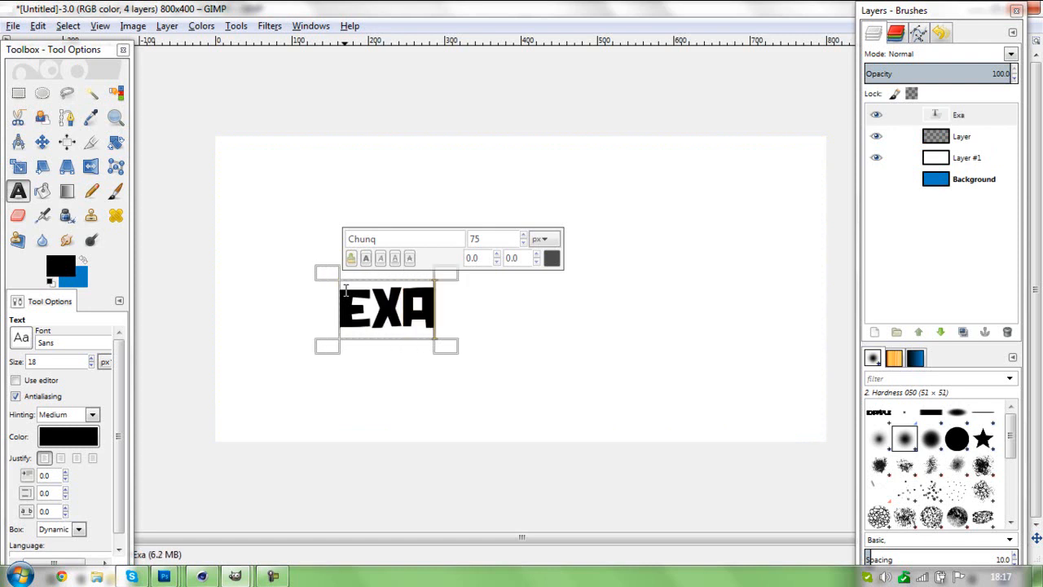
{"action": "type", "text": "MPLe"}
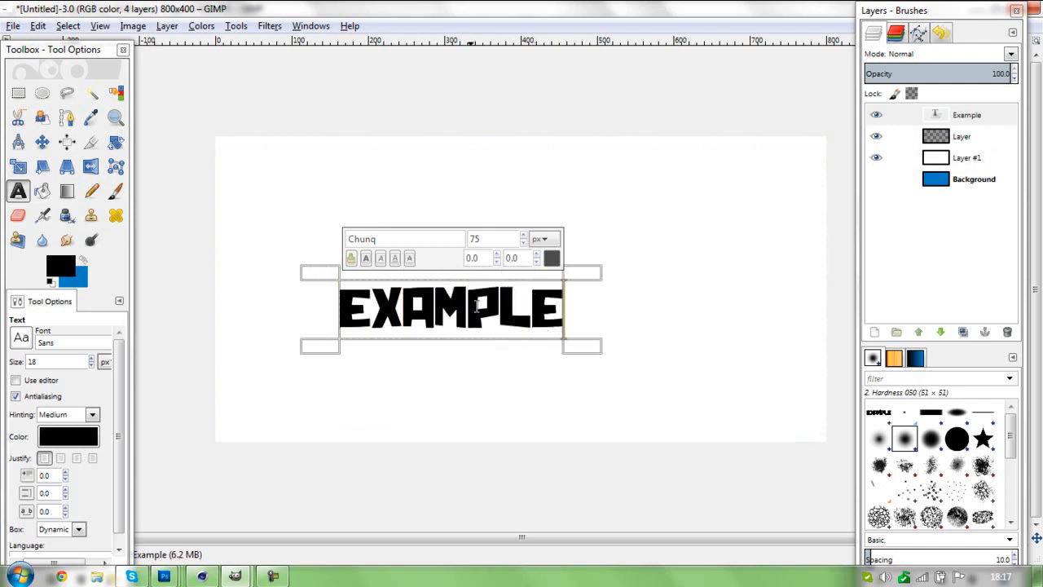
{"action": "left_click", "coordinate": [239, 240]}
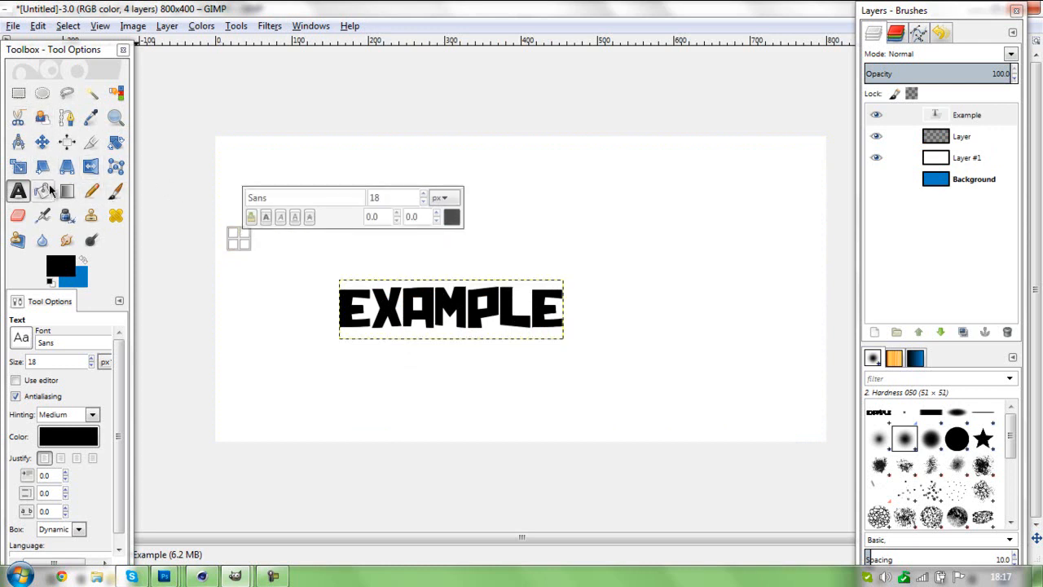
- Move the Example text layer to around the middle of the canvas
{"action": "left_click", "coordinate": [41, 142]}
{"action": "left_click_drag", "start_coordinate": [467, 324], "coordinate": [520, 326]}
{"action": "left_click", "coordinate": [520, 325]}
{"action": "mouse_move", "coordinate": [646, 379]}
{"action": "left_mouse_down"}
{"action": "mouse_move", "coordinate": [622, 370]}
{"action": "mouse_move", "coordinate": [643, 376]}
{"action": "left_mouse_up"}
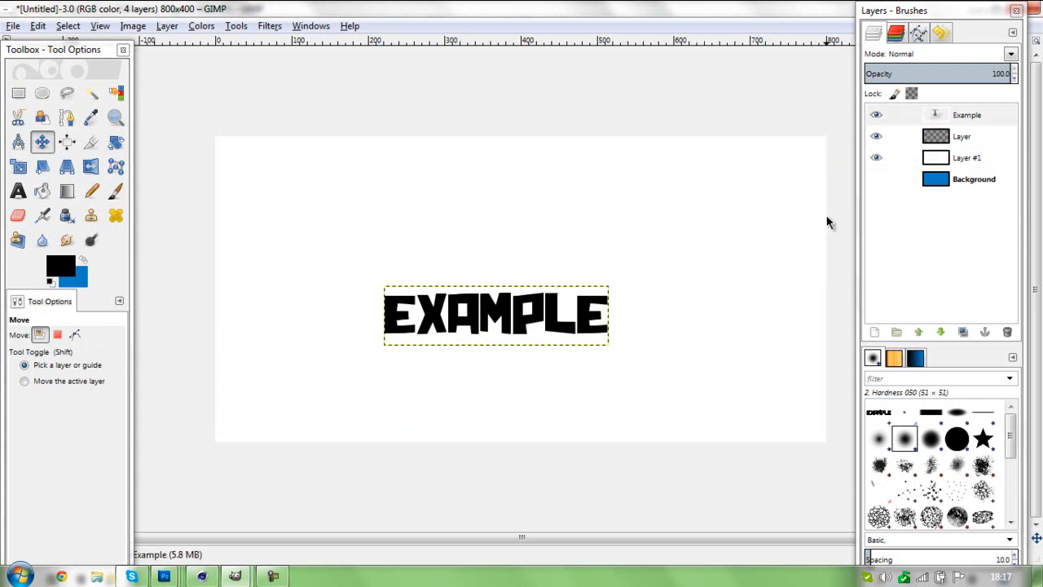
{"action": "left_click", "coordinate": [969, 114]}
{"action": "left_click_drag", "start_coordinate": [426, 342], "coordinate": [427, 324]}
- Choose the Blend tool, set the foreground colour to light blue 00c0ff and accept the existing blue background colour
{"action": "left_click", "coordinate": [67, 191]}
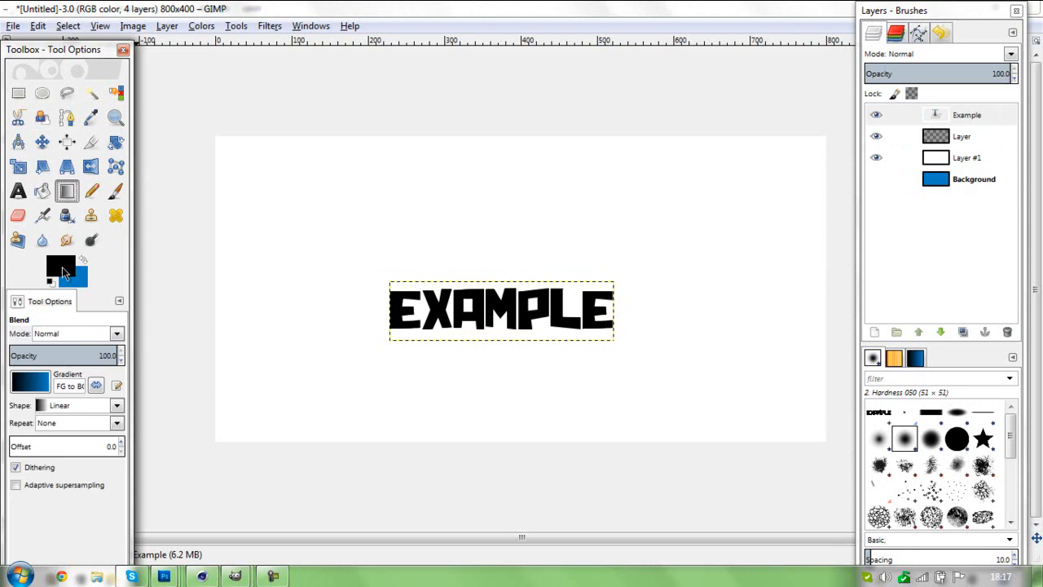
{"action": "left_click", "coordinate": [62, 268]}
{"action": "mouse_move", "coordinate": [129, 209]}
{"action": "left_mouse_down"}
{"action": "mouse_move", "coordinate": [128, 193]}
{"action": "mouse_move", "coordinate": [137, 197]}
{"action": "left_mouse_up"}
{"action": "left_click_drag", "start_coordinate": [148, 254], "coordinate": [148, 259]}
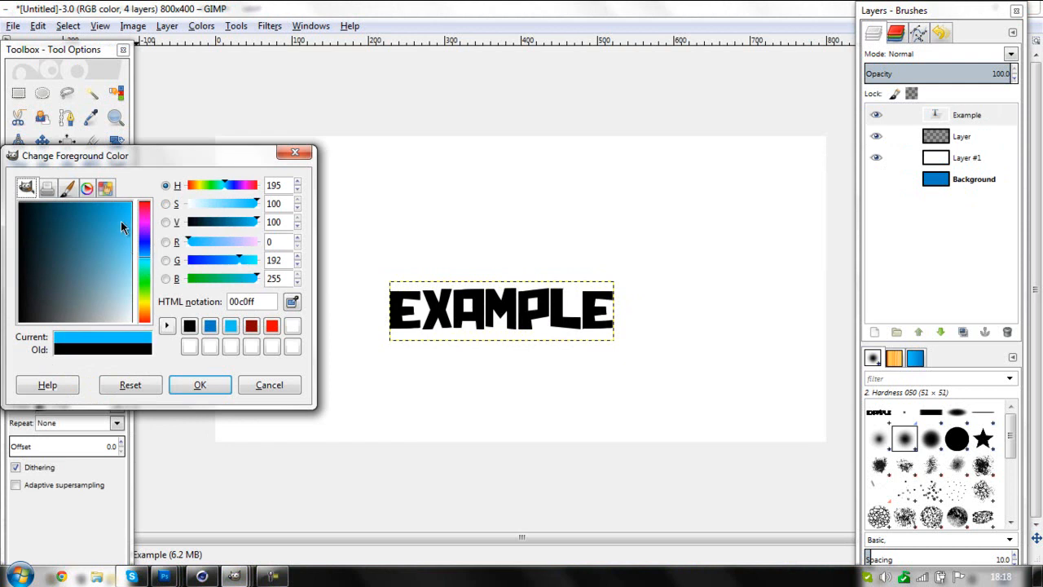
{"action": "left_click", "coordinate": [200, 385]}
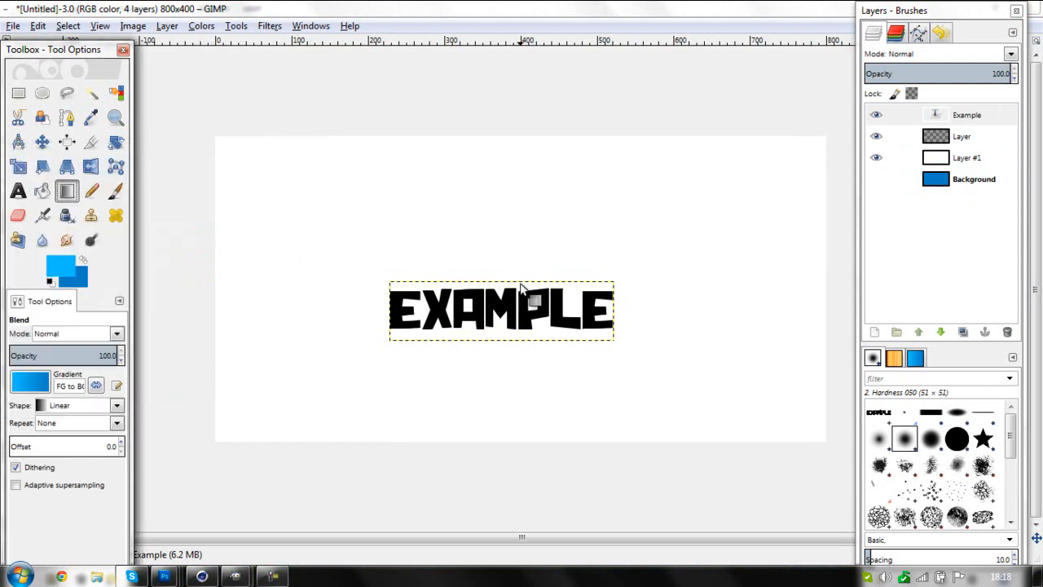
{"action": "left_click", "coordinate": [80, 285]}
{"action": "left_click", "coordinate": [204, 391]}
- Set the foreground colour to red ff0000 and the background colour to dark red for the gradient
{"action": "left_click", "coordinate": [69, 265]}
{"action": "left_click_drag", "start_coordinate": [149, 259], "coordinate": [145, 199]}
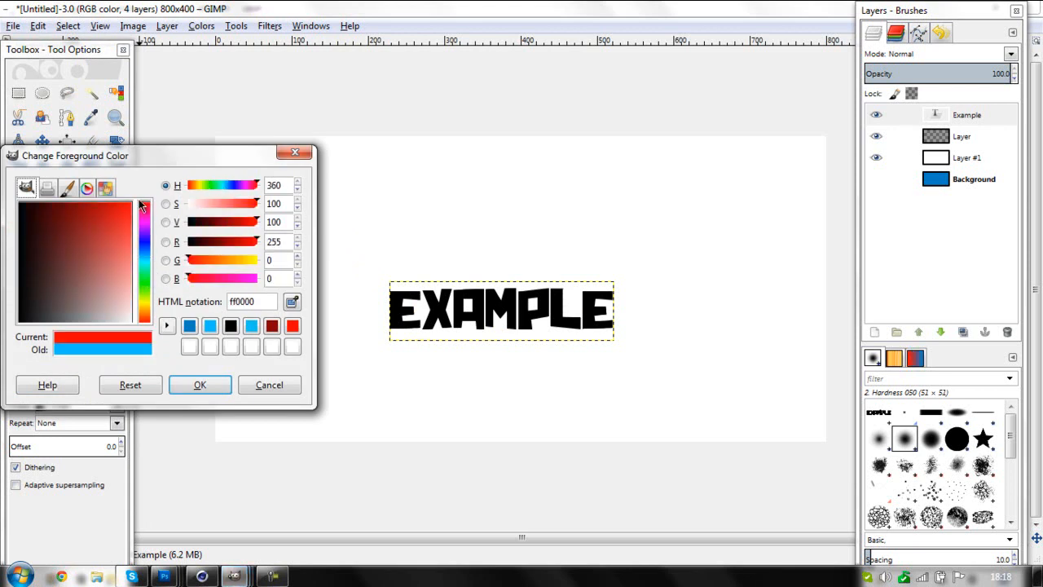
{"action": "left_click", "coordinate": [200, 385]}
{"action": "left_click", "coordinate": [80, 277]}
{"action": "left_click_drag", "start_coordinate": [144, 257], "coordinate": [69, 203]}
{"action": "left_click", "coordinate": [96, 210]}
{"action": "left_click", "coordinate": [210, 385]}
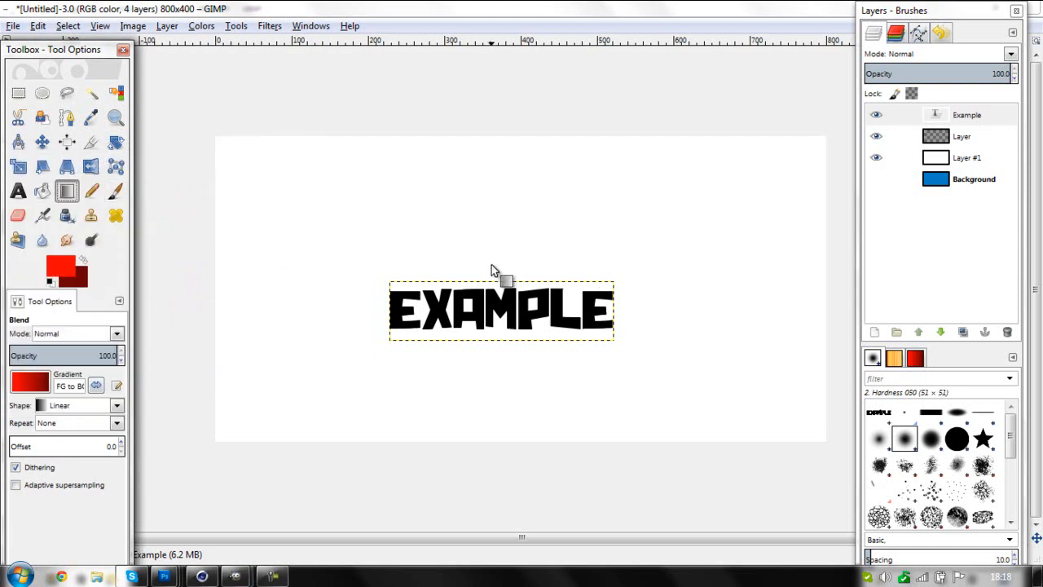
- Try a vertical red-to-dark-red gradient over the whole Example text layer and undo it
{"action": "left_click_drag", "start_coordinate": [502, 283], "coordinate": [502, 341]}
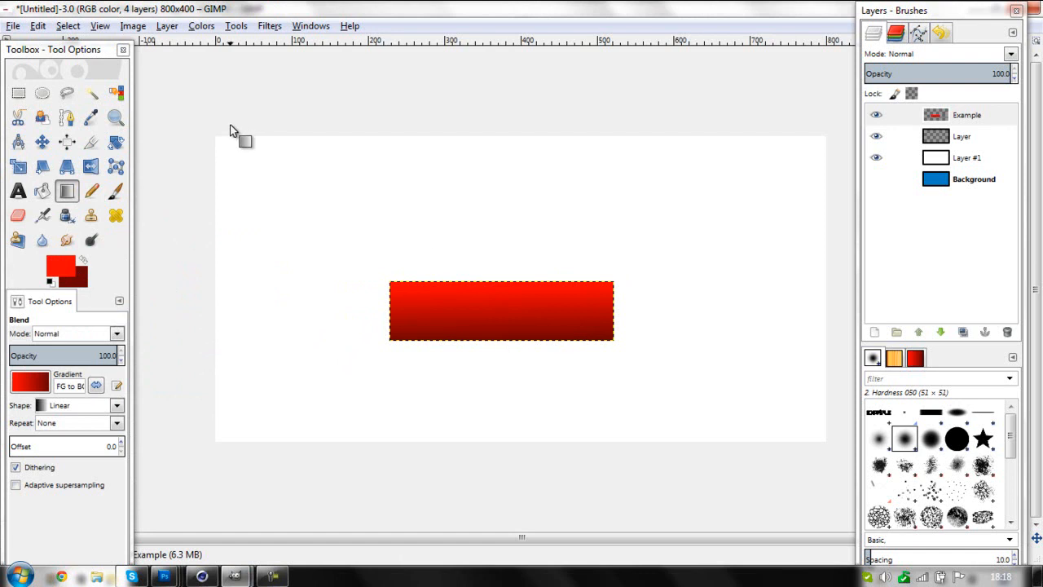
{"action": "left_click", "coordinate": [38, 25]}
{"action": "left_click", "coordinate": [57, 39]}
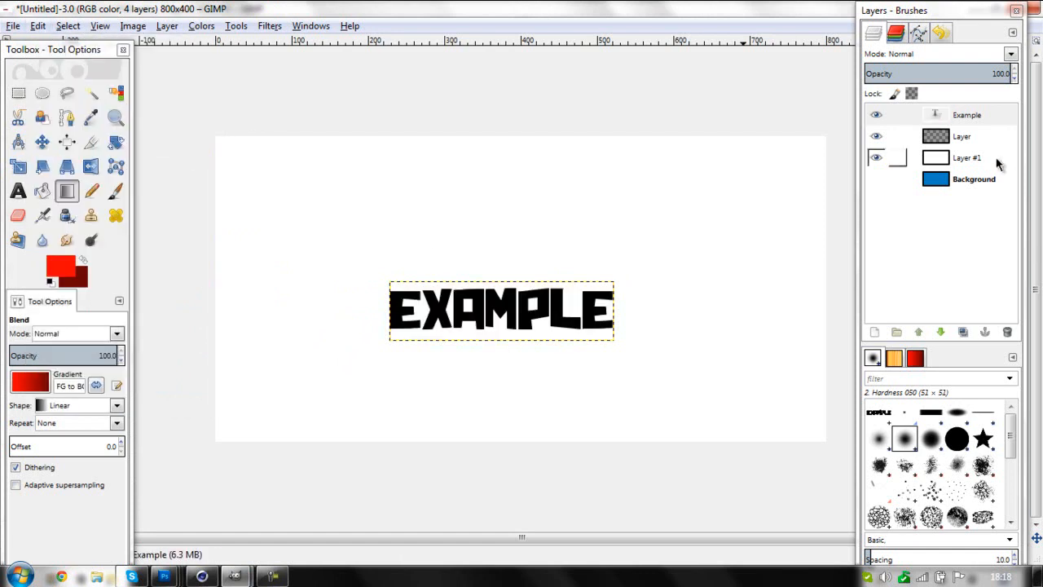
- Select the Example lettering with Alpha to Selection and fill it with a vertical gradient from red to dark red
{"action": "right_click", "coordinate": [950, 120]}
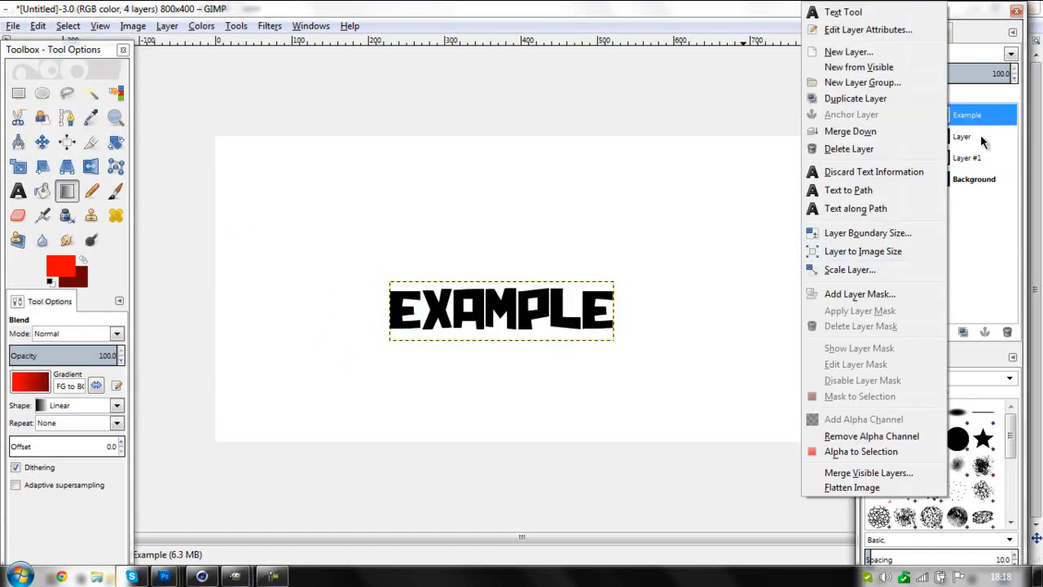
{"action": "left_click", "coordinate": [980, 124]}
{"action": "right_click", "coordinate": [964, 115]}
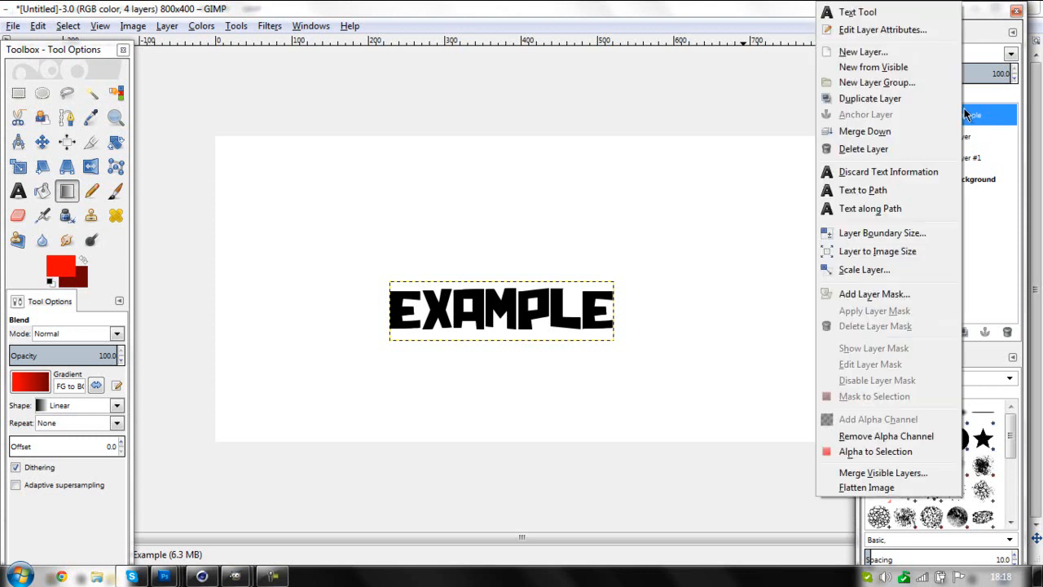
{"action": "left_click", "coordinate": [896, 450]}
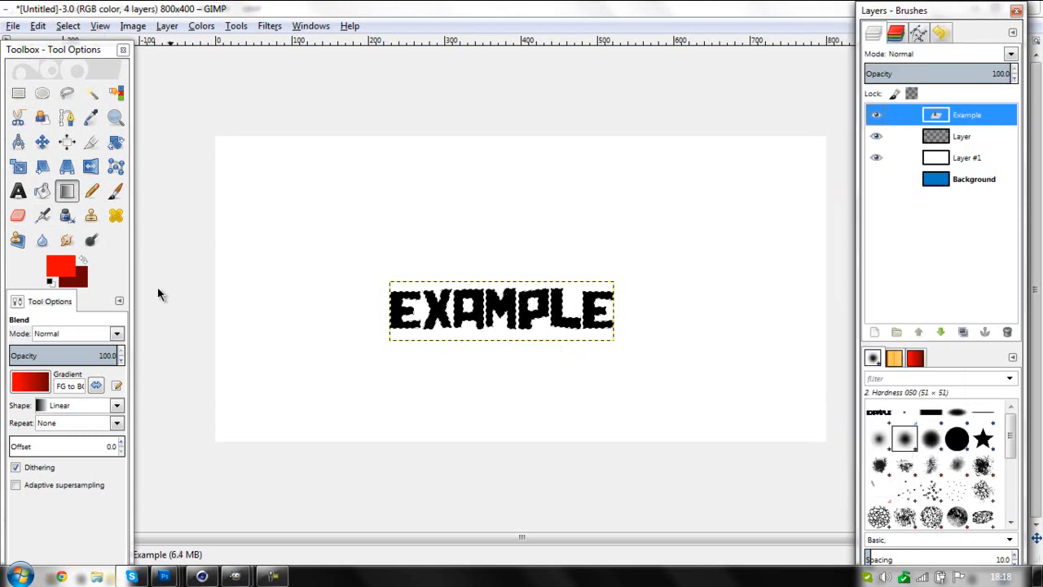
{"action": "left_click", "coordinate": [72, 193]}
{"action": "left_click_drag", "start_coordinate": [500, 281], "coordinate": [502, 345]}
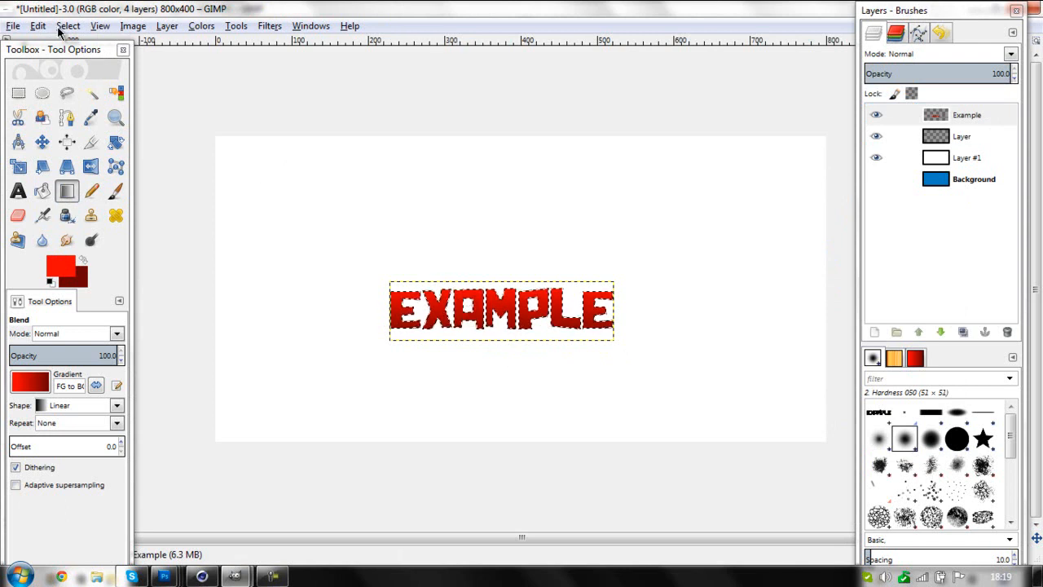
- Grow the selection around the Example lettering by 3 px
{"action": "left_click", "coordinate": [68, 26]}
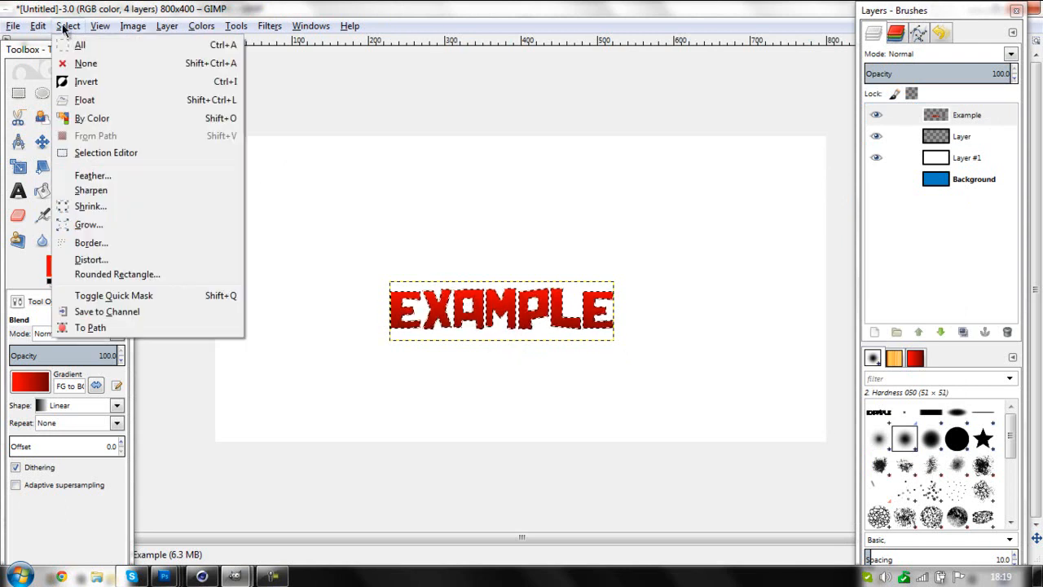
{"action": "left_click", "coordinate": [124, 232]}
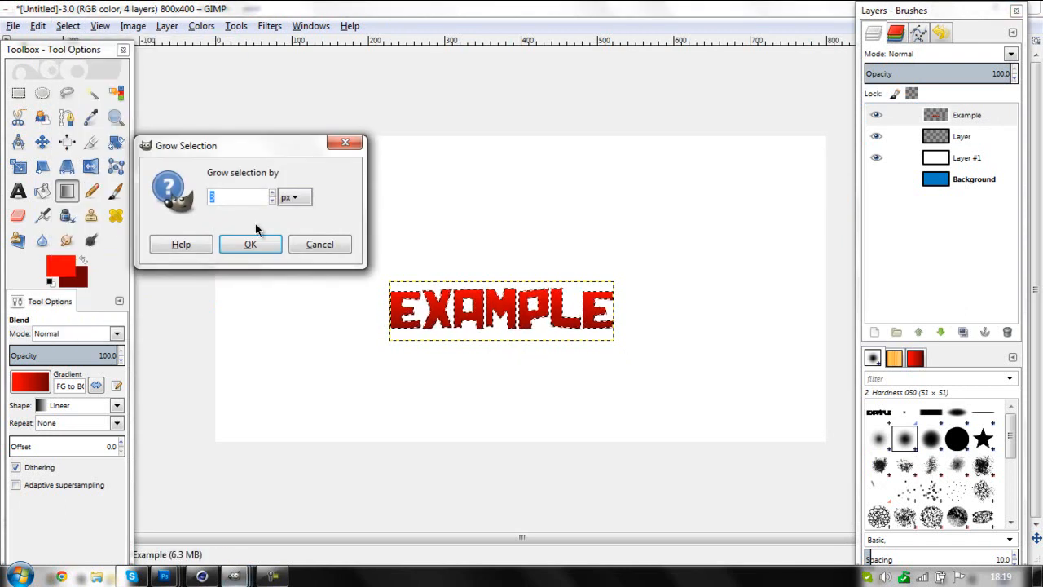
{"action": "left_click", "coordinate": [69, 27]}
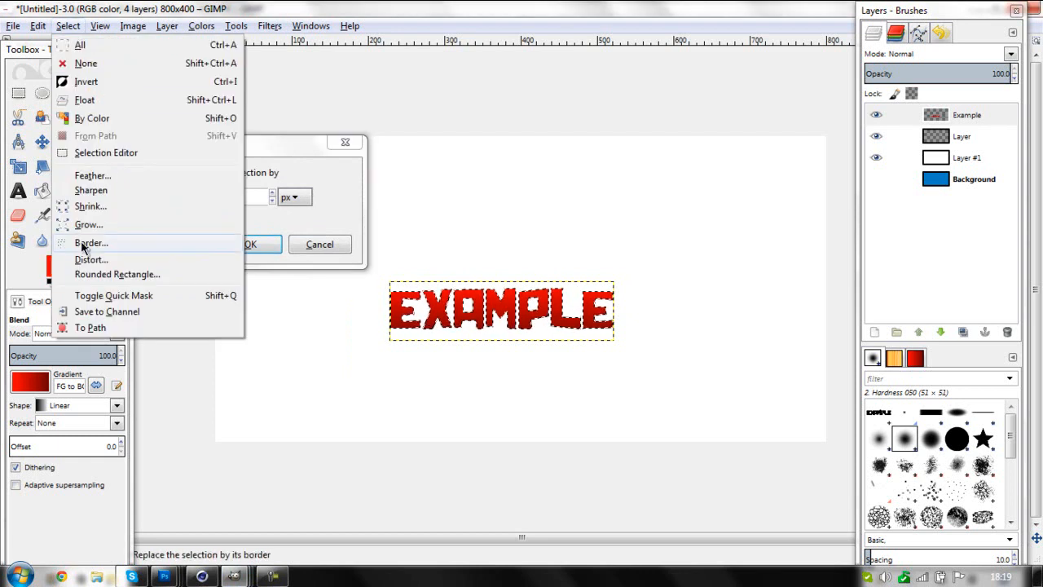
{"action": "left_click", "coordinate": [282, 210]}
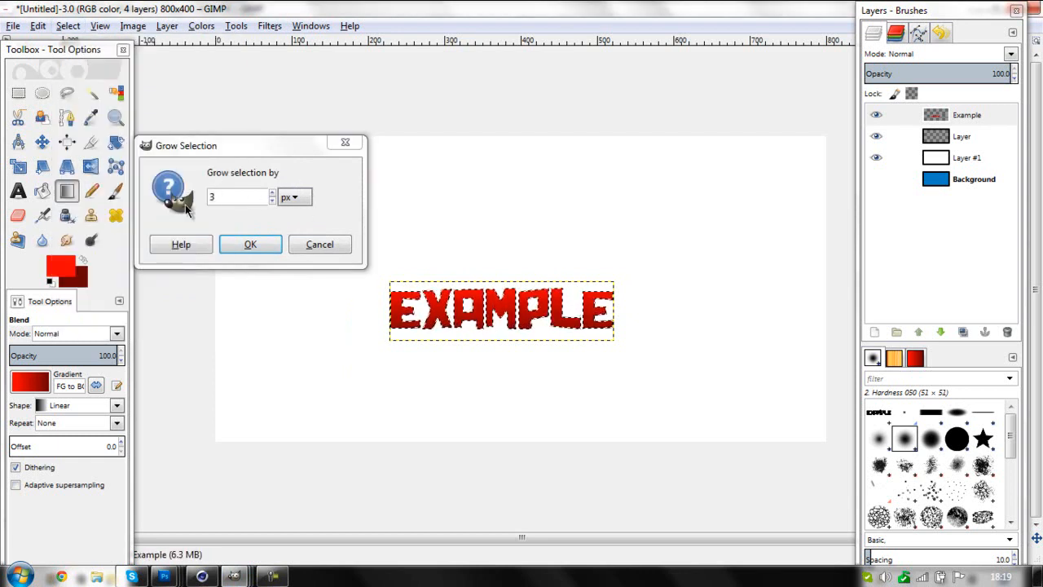
{"action": "left_click", "coordinate": [218, 198]}
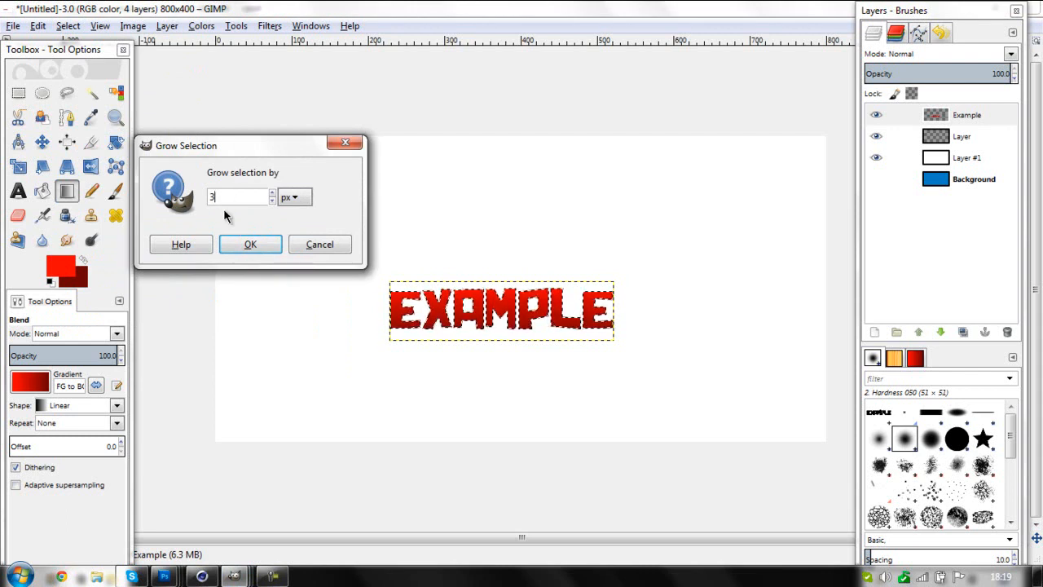
{"action": "left_click_drag", "start_coordinate": [219, 197], "coordinate": [204, 193]}
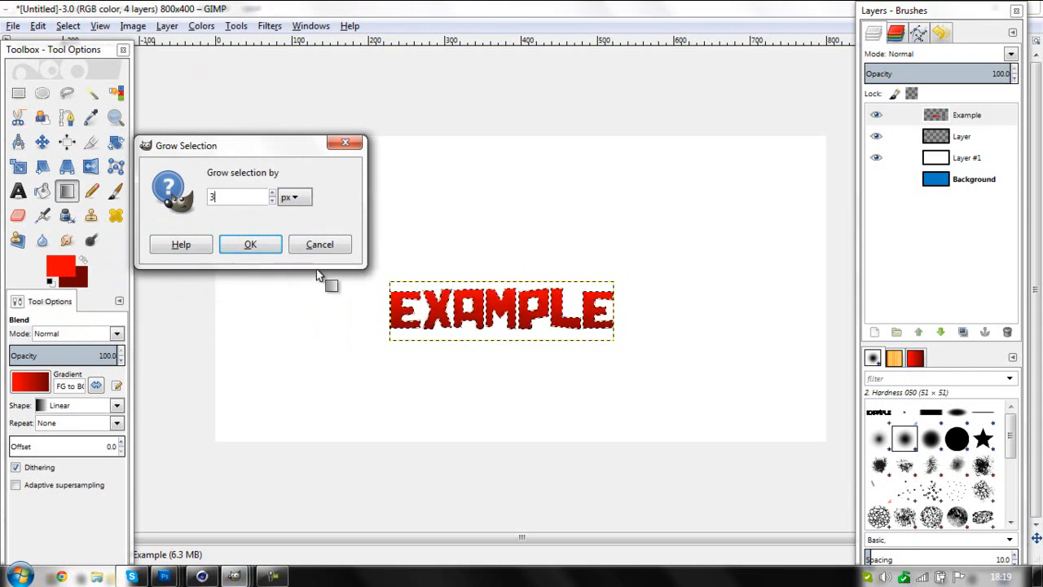
{"action": "left_click", "coordinate": [255, 242]}
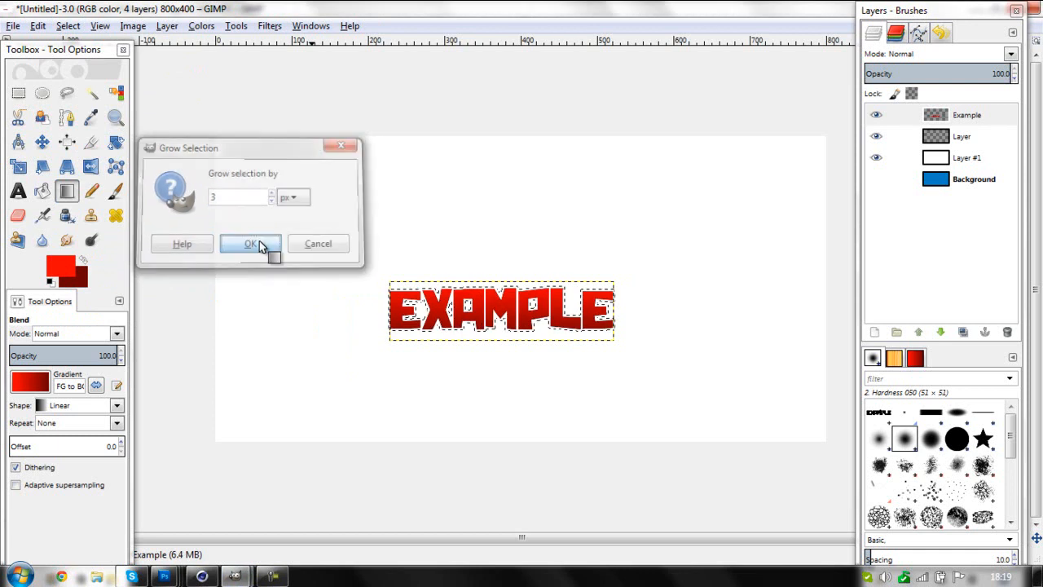
- Fill the grown selection with black 000000 on the transparent layer beneath the Example text to form an outline
{"action": "left_click", "coordinate": [43, 191]}
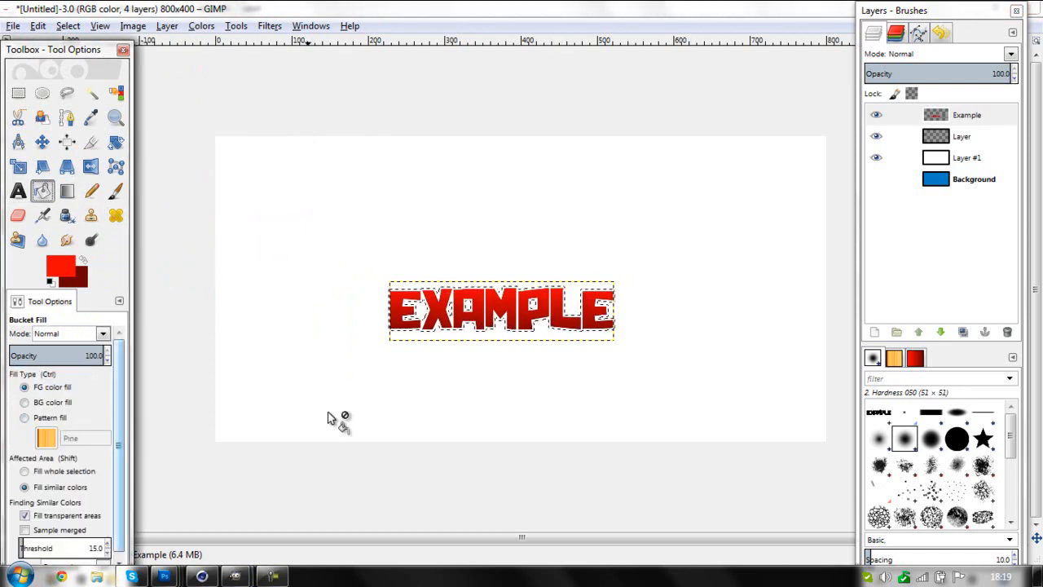
{"action": "left_click", "coordinate": [947, 134]}
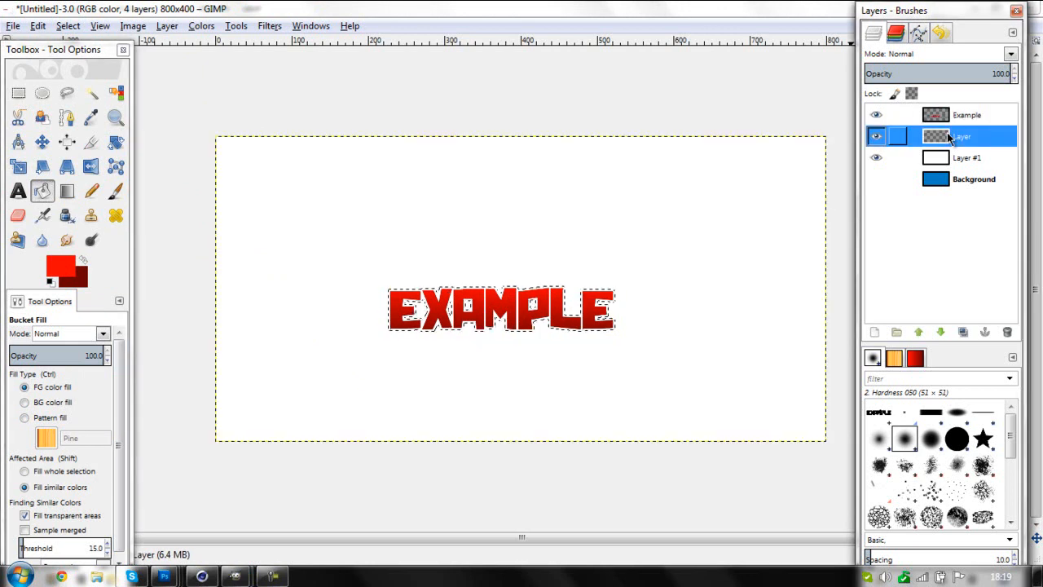
{"action": "left_click", "coordinate": [69, 272]}
{"action": "left_click_drag", "start_coordinate": [92, 233], "coordinate": [7, 200]}
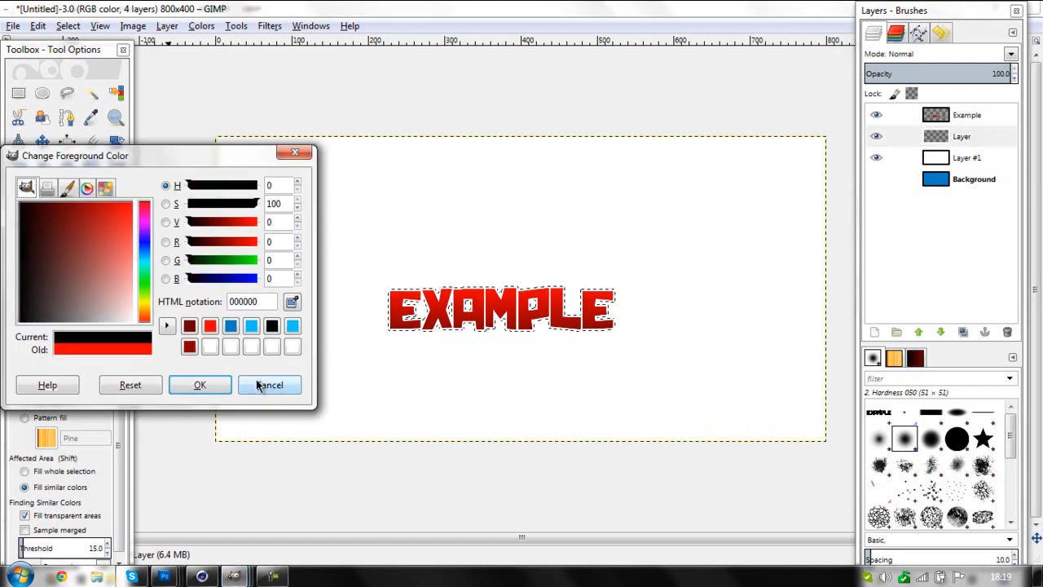
{"action": "left_click", "coordinate": [200, 386]}
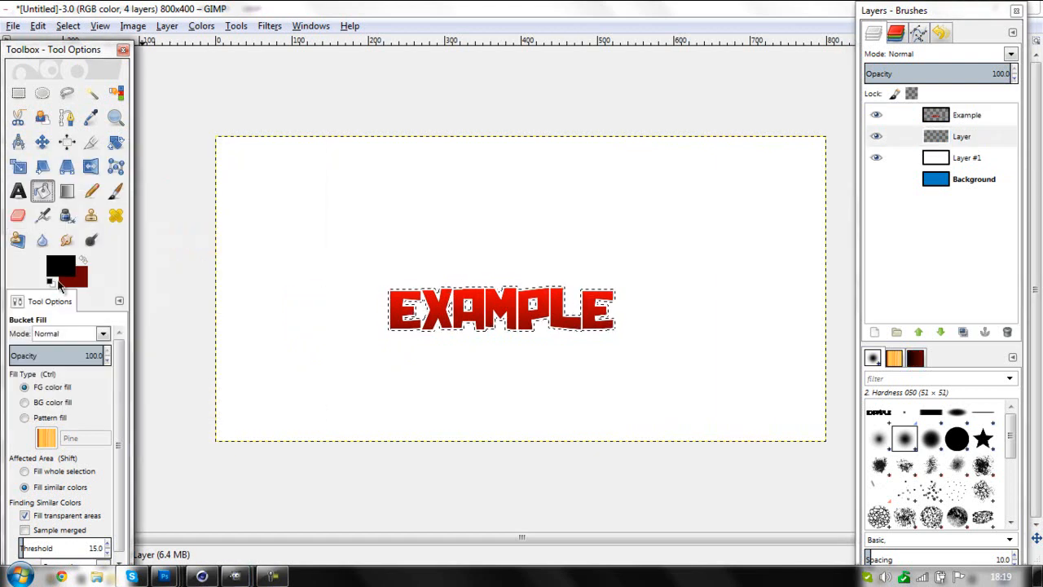
{"action": "left_click", "coordinate": [446, 300]}
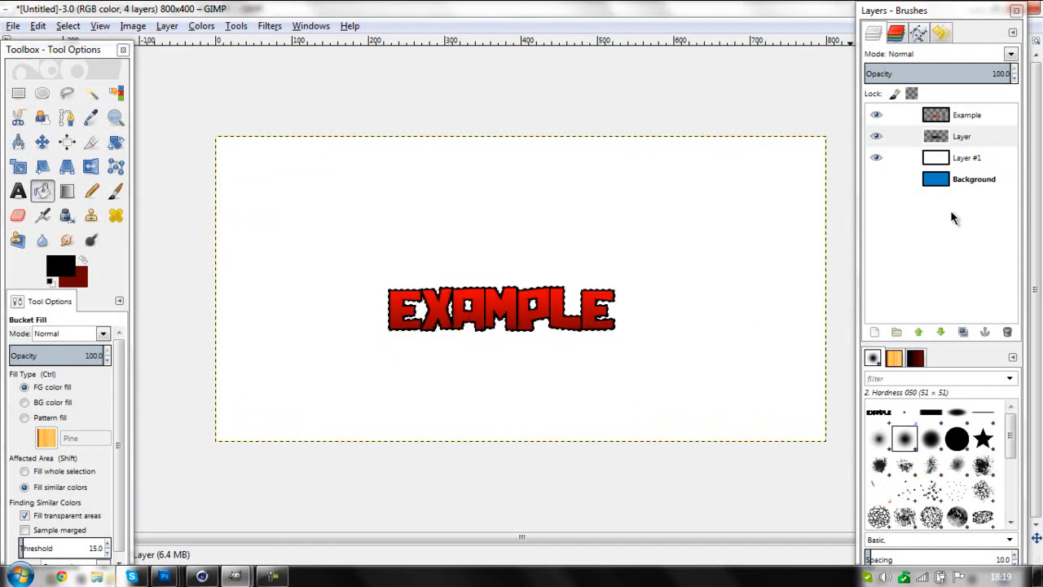
- Merge the Example layer down into the outline layer, duplicate the merged layer and select the lower one
{"action": "left_click", "coordinate": [947, 122]}
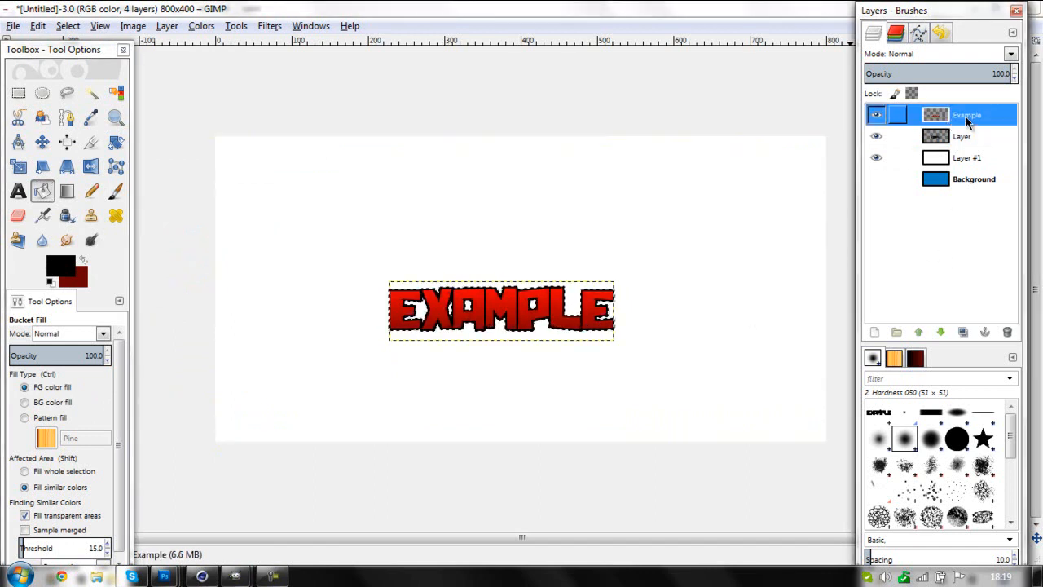
{"action": "right_click", "coordinate": [968, 121]}
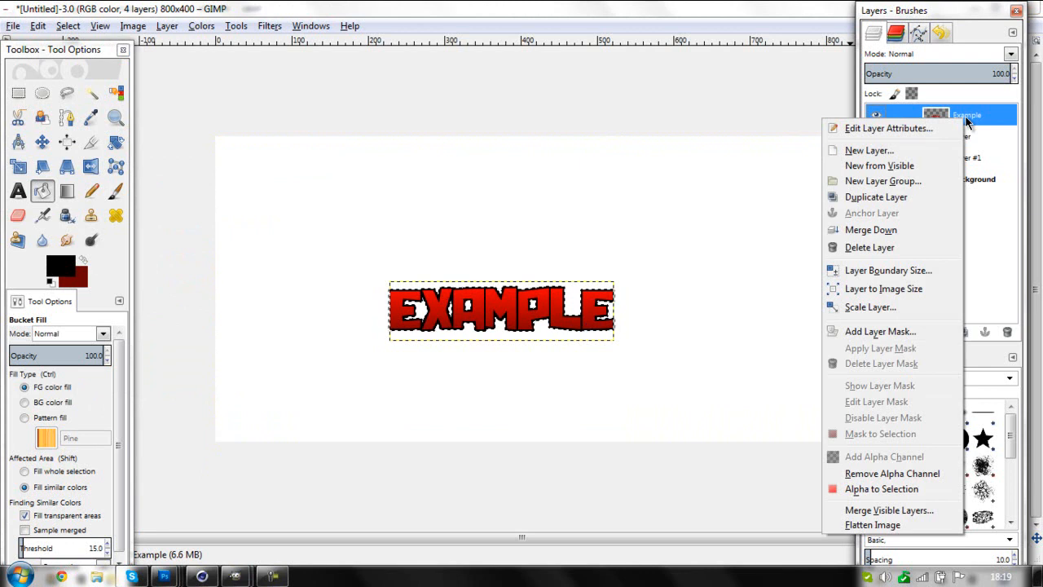
{"action": "left_click", "coordinate": [863, 231]}
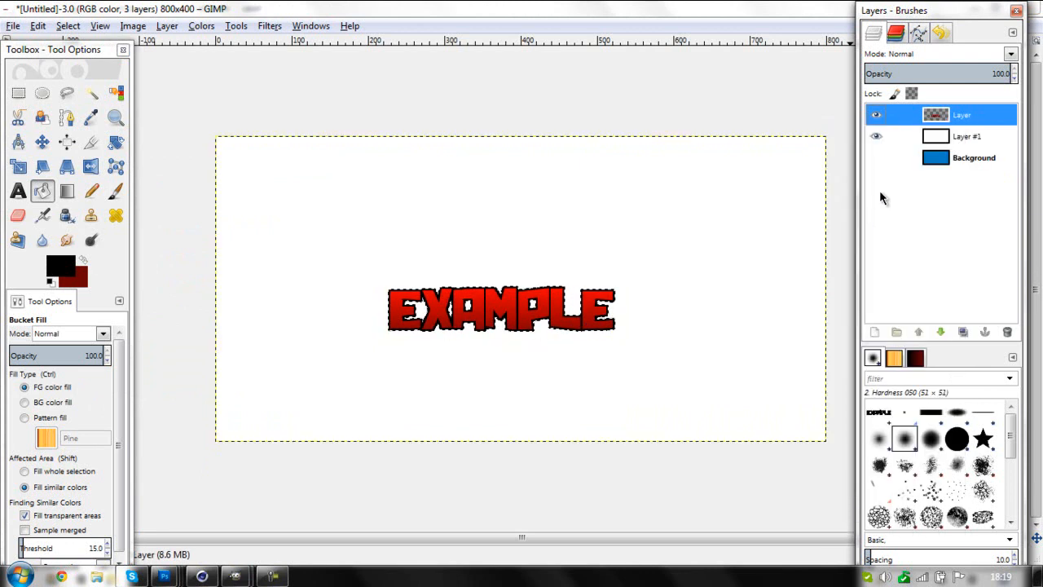
{"action": "right_click", "coordinate": [968, 115]}
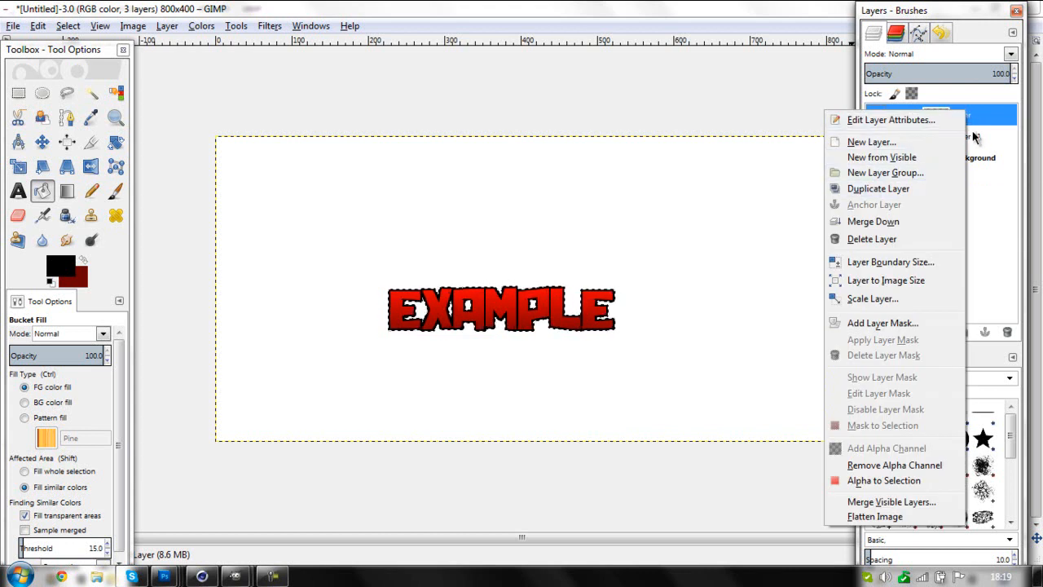
{"action": "left_click", "coordinate": [986, 231]}
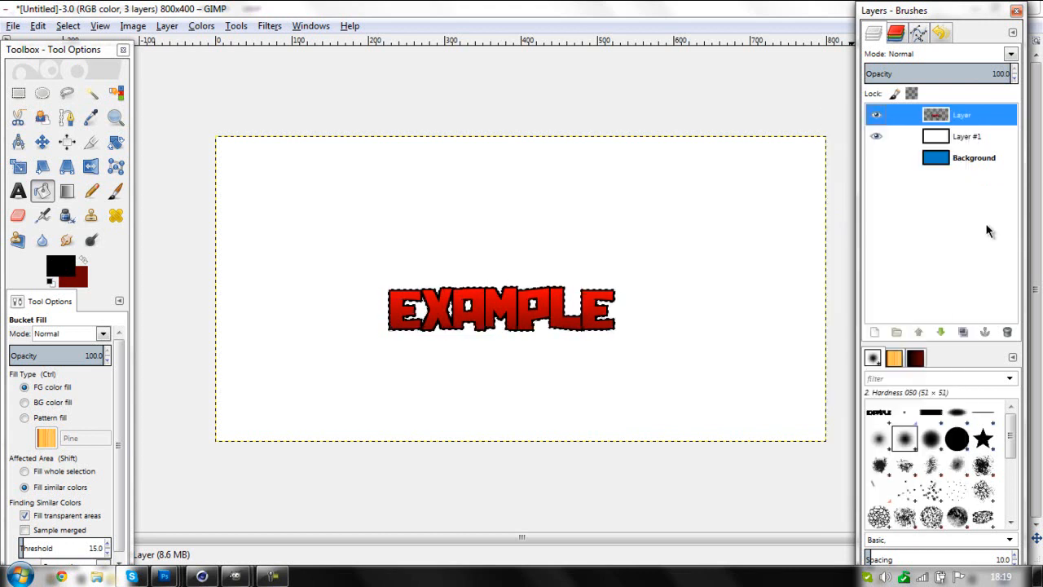
{"action": "left_click", "coordinate": [962, 332]}
{"action": "left_click", "coordinate": [957, 139]}
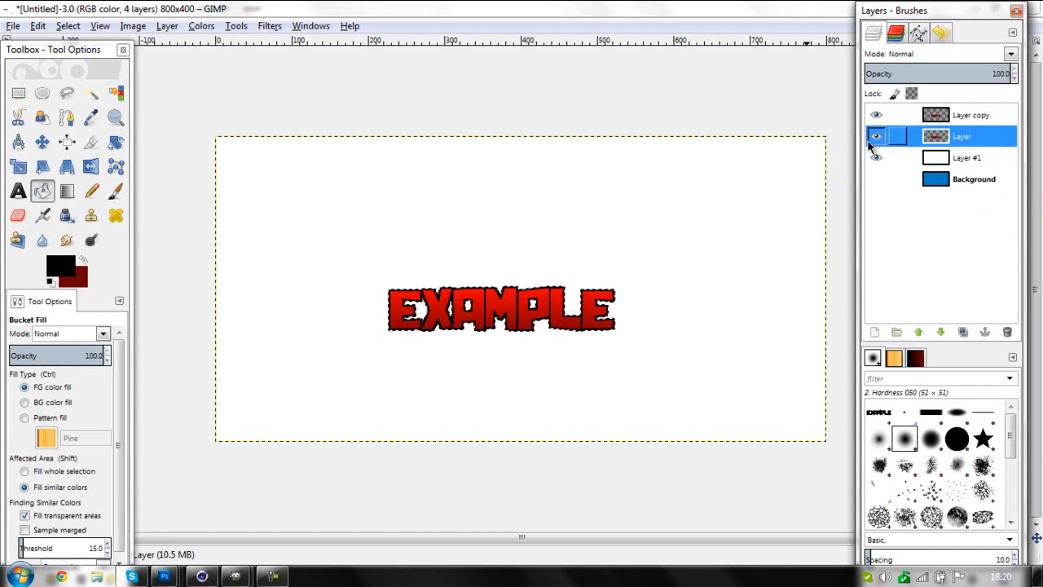
- Preview a Linear Motion Blur with length 1 on the lower lettering layer
{"action": "left_click", "coordinate": [270, 26]}
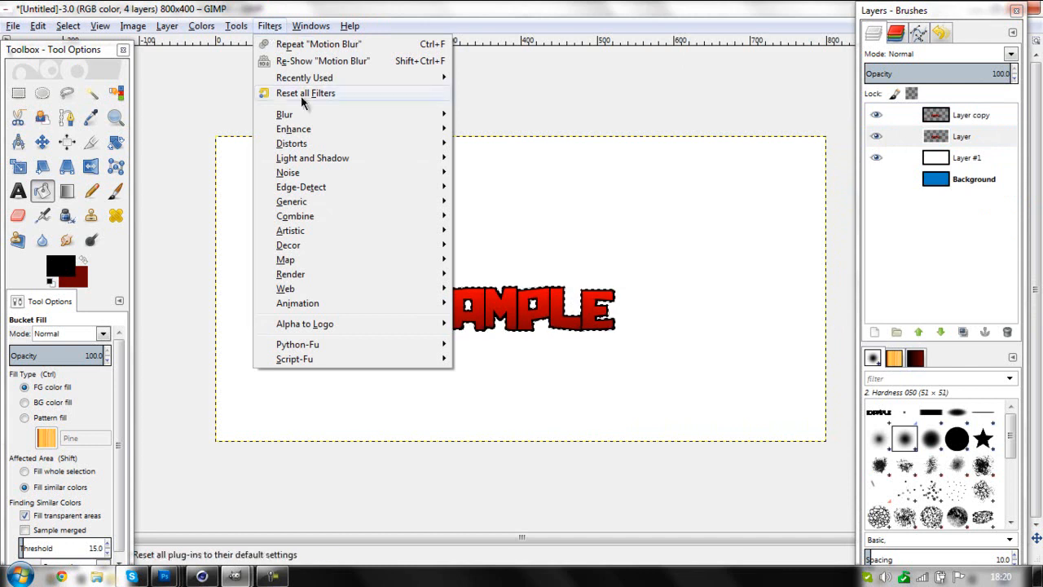
{"action": "mouse_move", "coordinate": [307, 114]}
{"action": "left_click", "coordinate": [512, 152]}
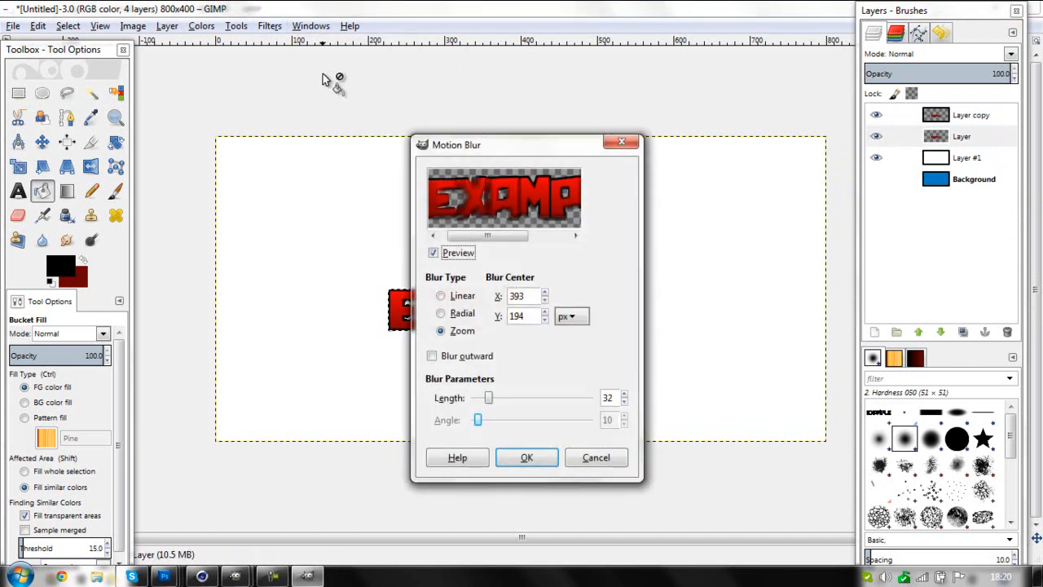
{"action": "left_click_drag", "start_coordinate": [480, 140], "coordinate": [733, 109]}
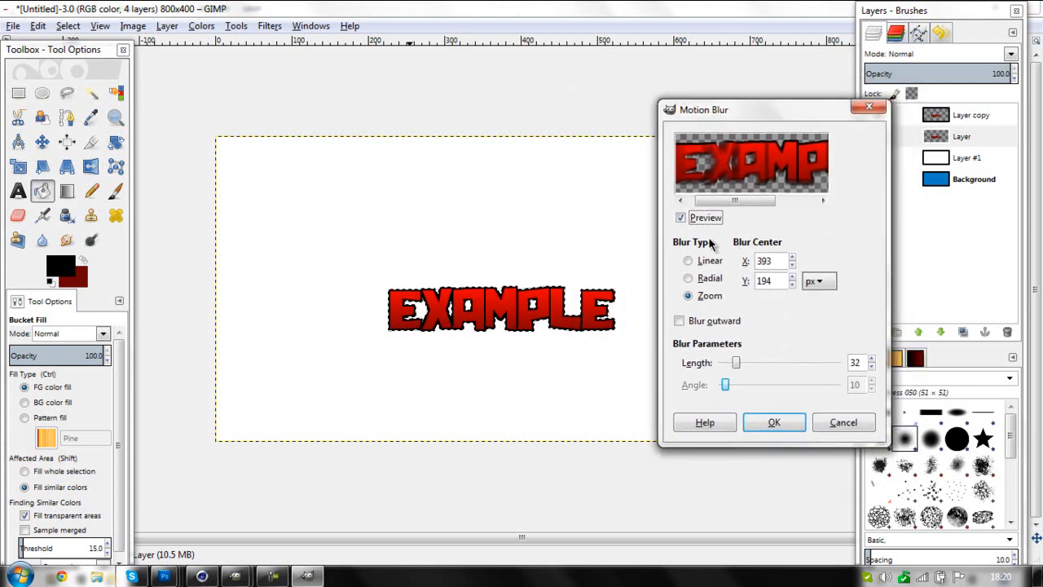
{"action": "left_click", "coordinate": [681, 321]}
{"action": "left_click", "coordinate": [688, 261]}
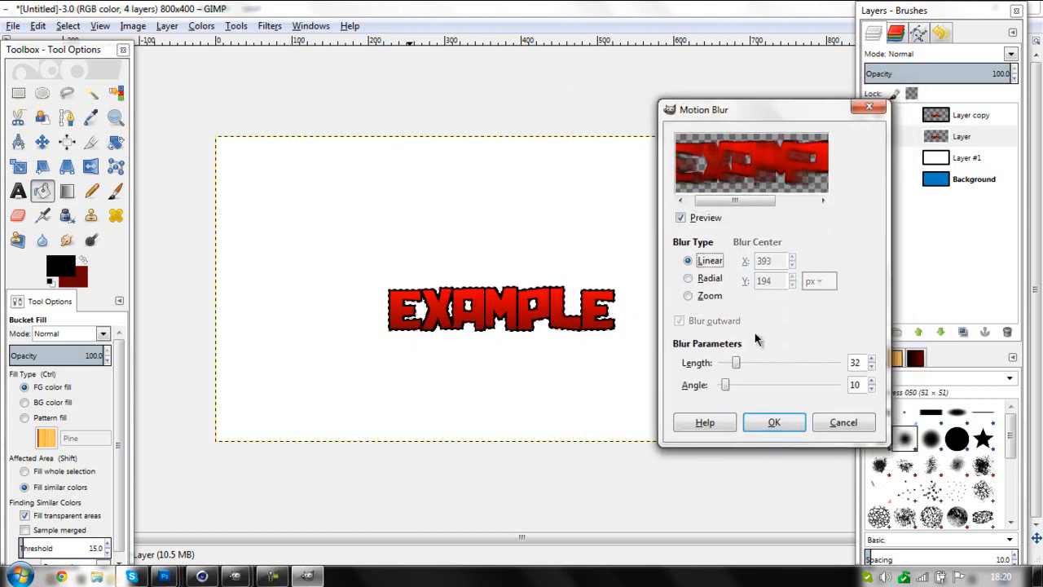
{"action": "left_click_drag", "start_coordinate": [736, 362], "coordinate": [717, 363]}
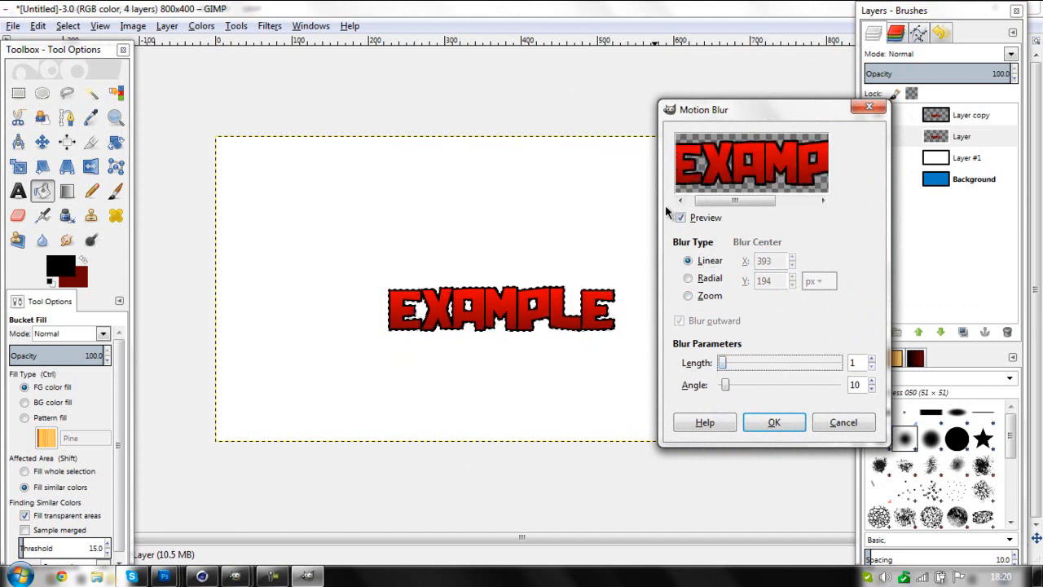
- Try a Zoom Motion Blur with length 32 and Blur outward off on the still selected lettering
{"action": "left_click", "coordinate": [688, 297]}
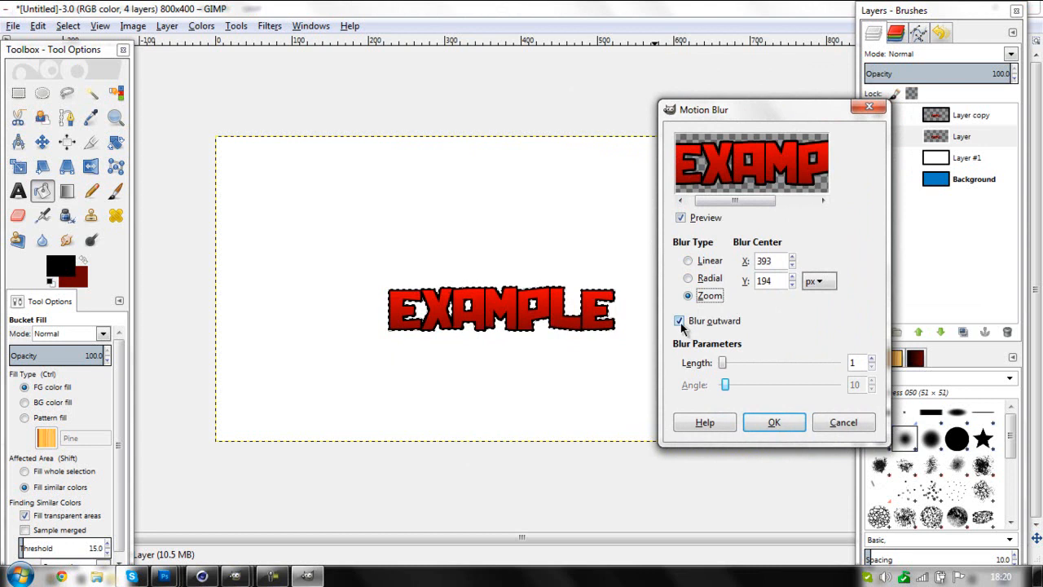
{"action": "left_click", "coordinate": [680, 321]}
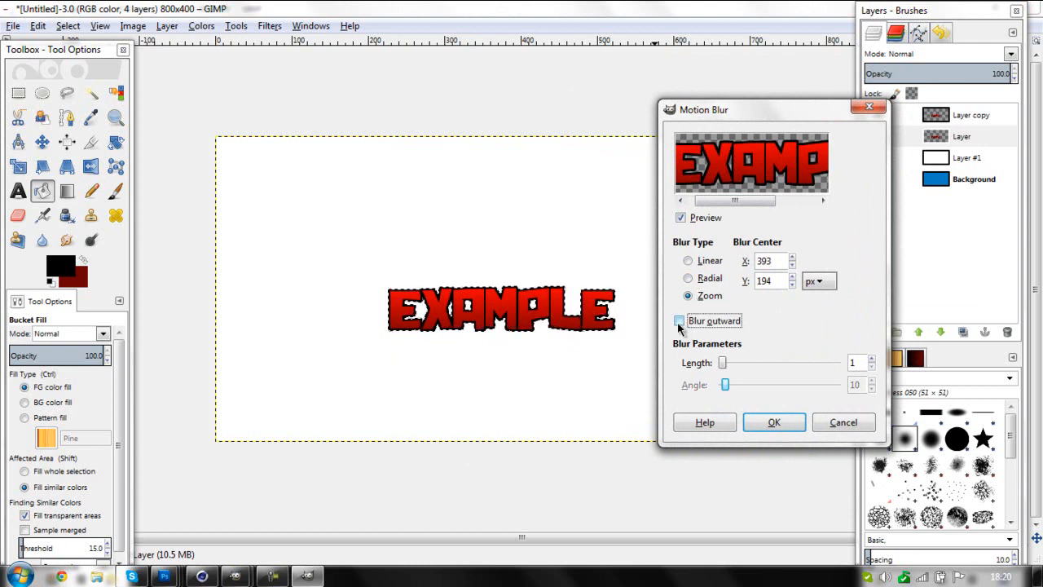
{"action": "left_click", "coordinate": [679, 322]}
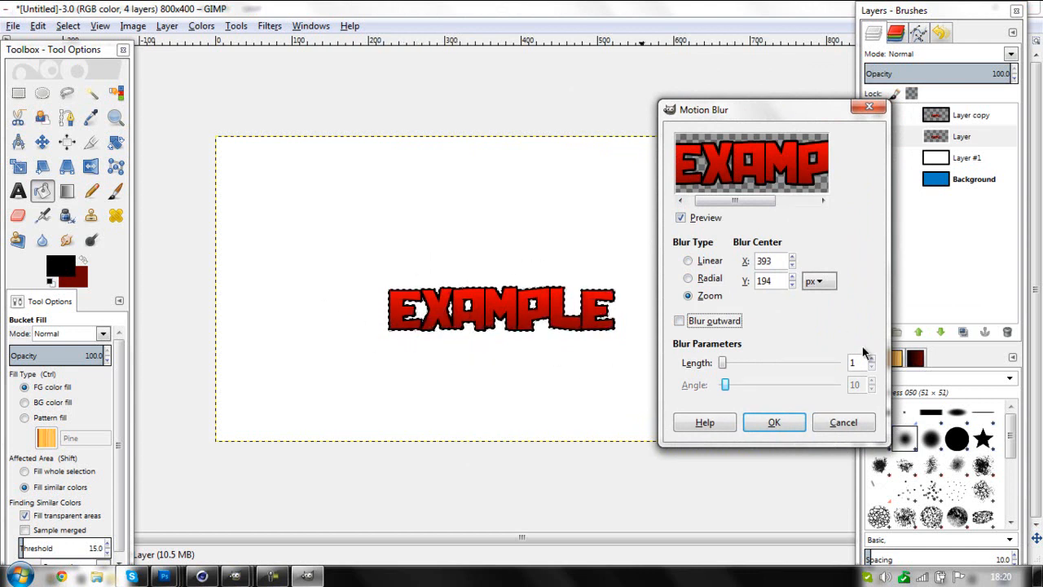
{"action": "left_click_drag", "start_coordinate": [723, 368], "coordinate": [736, 367]}
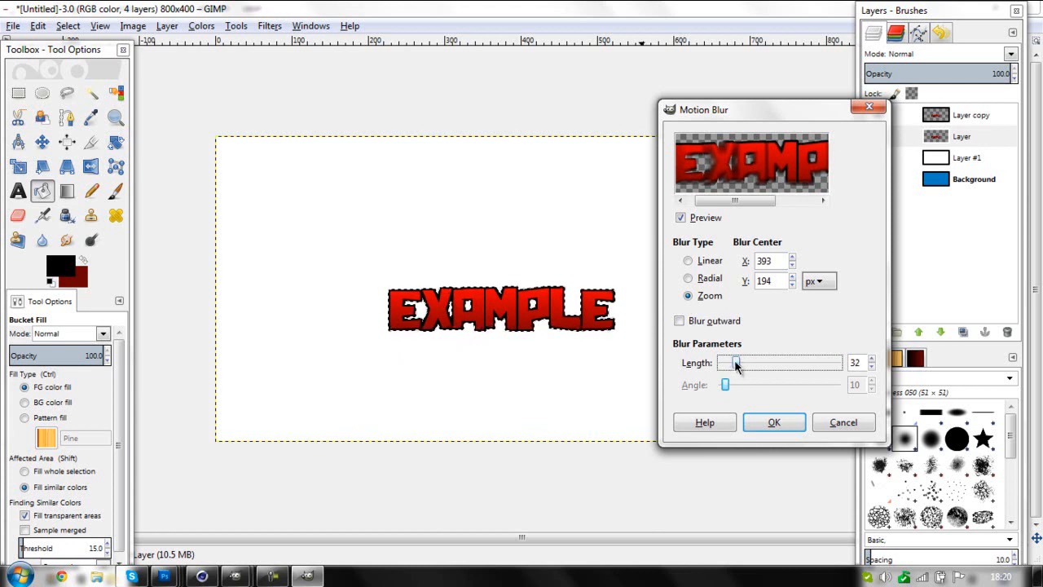
{"action": "left_click", "coordinate": [774, 422]}
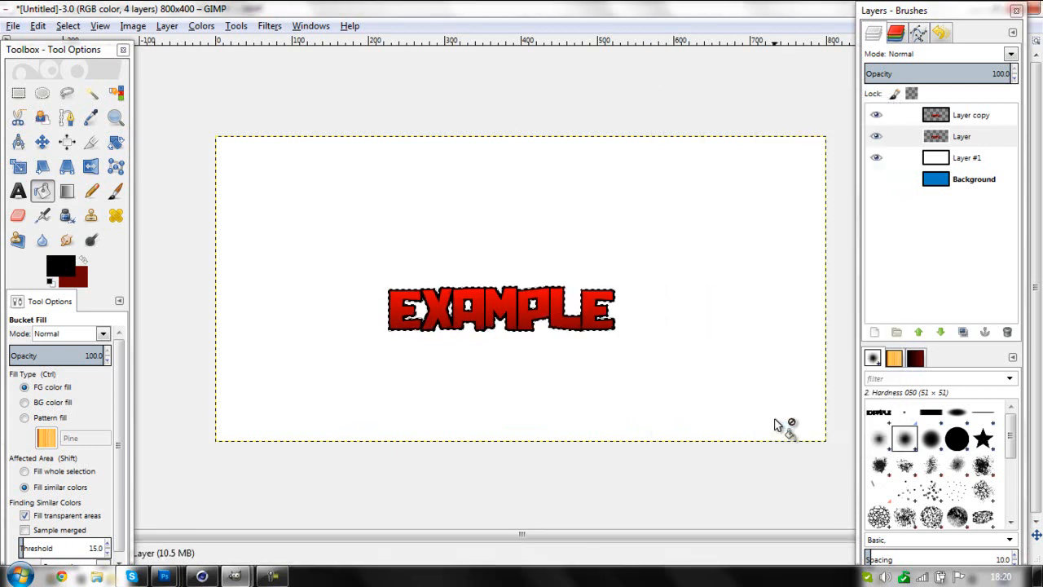
- Hide the top lettering copy to inspect the blur, and undo both the visibility change and the Motion Blur
{"action": "left_click", "coordinate": [977, 140]}
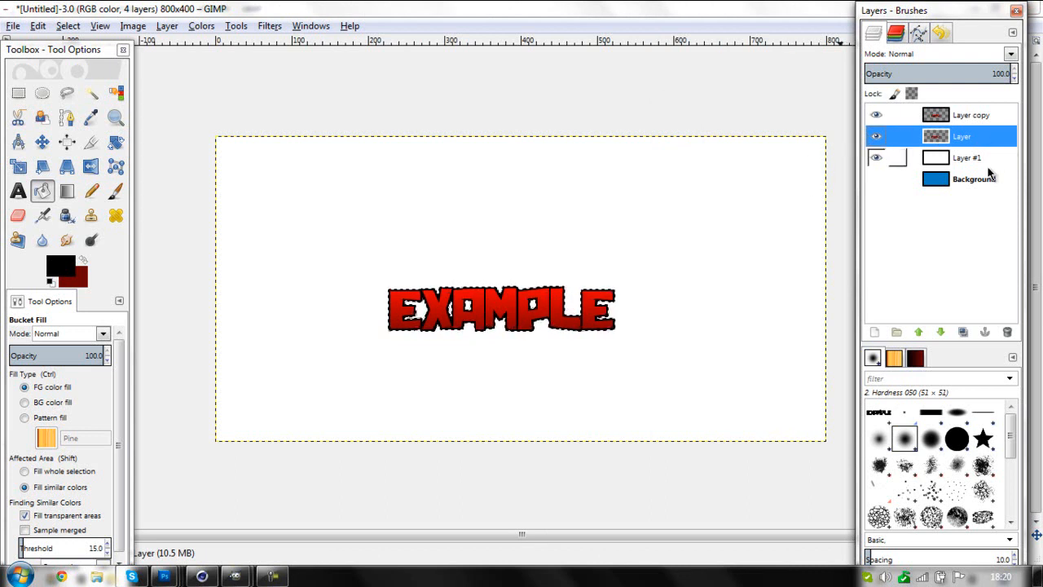
{"action": "left_click", "coordinate": [876, 115]}
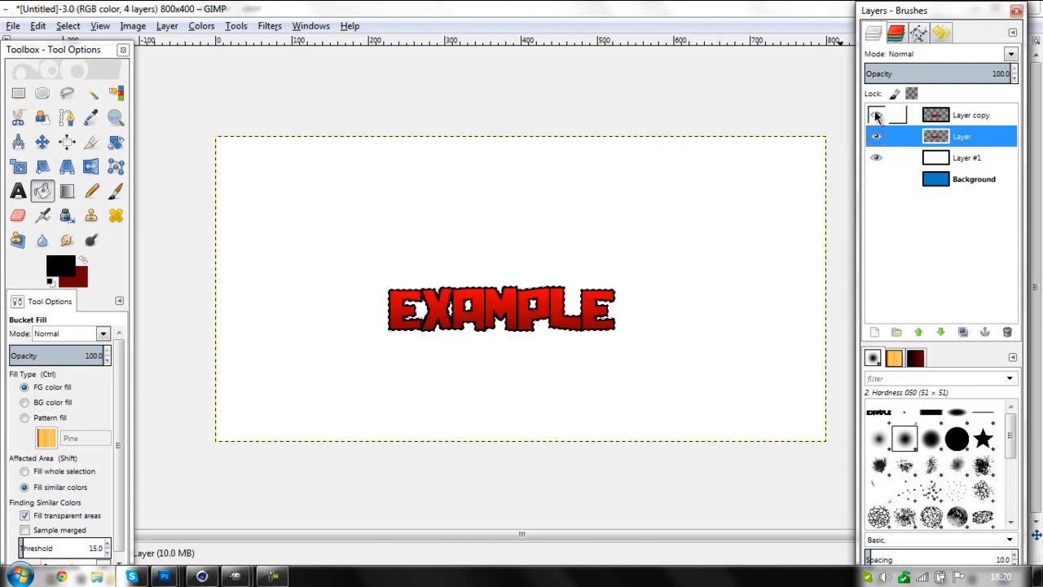
{"action": "left_click", "coordinate": [38, 26]}
{"action": "left_click", "coordinate": [55, 42]}
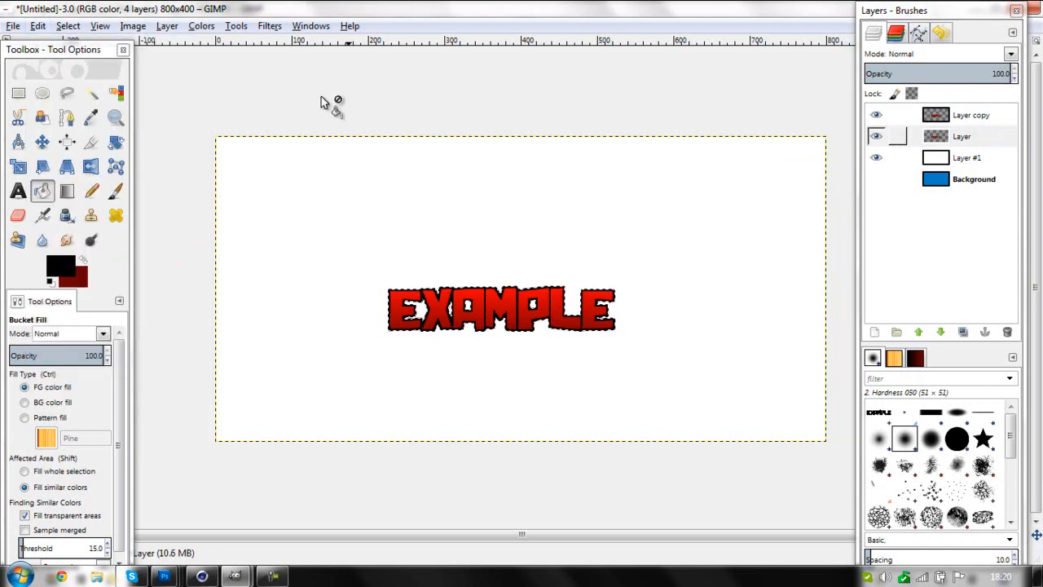
{"action": "left_click", "coordinate": [38, 25]}
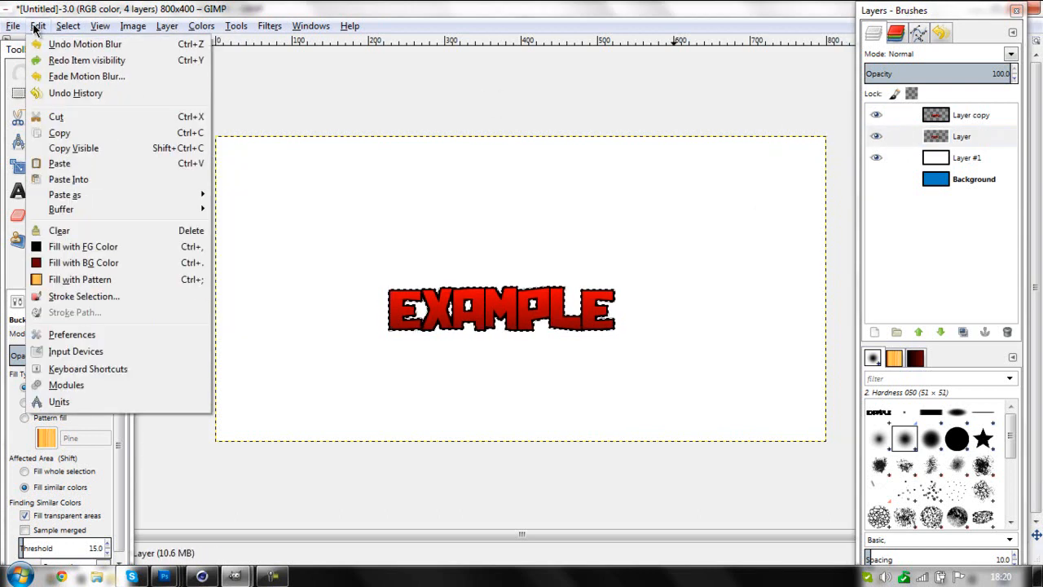
{"action": "left_click", "coordinate": [55, 42]}
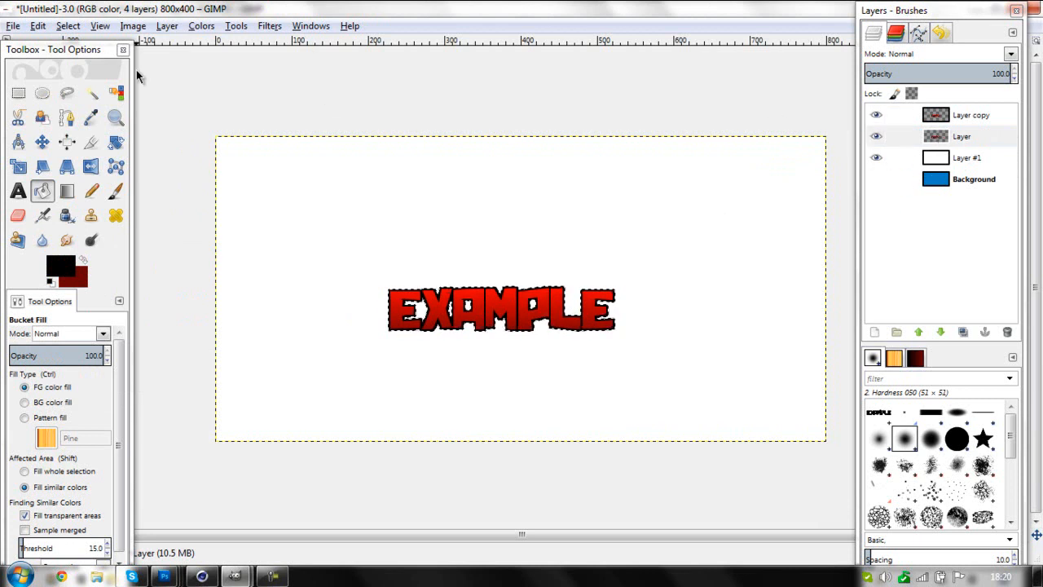
- Clear the selection and repeat the last Motion Blur on the lower lettering layer
{"action": "left_click", "coordinate": [68, 25]}
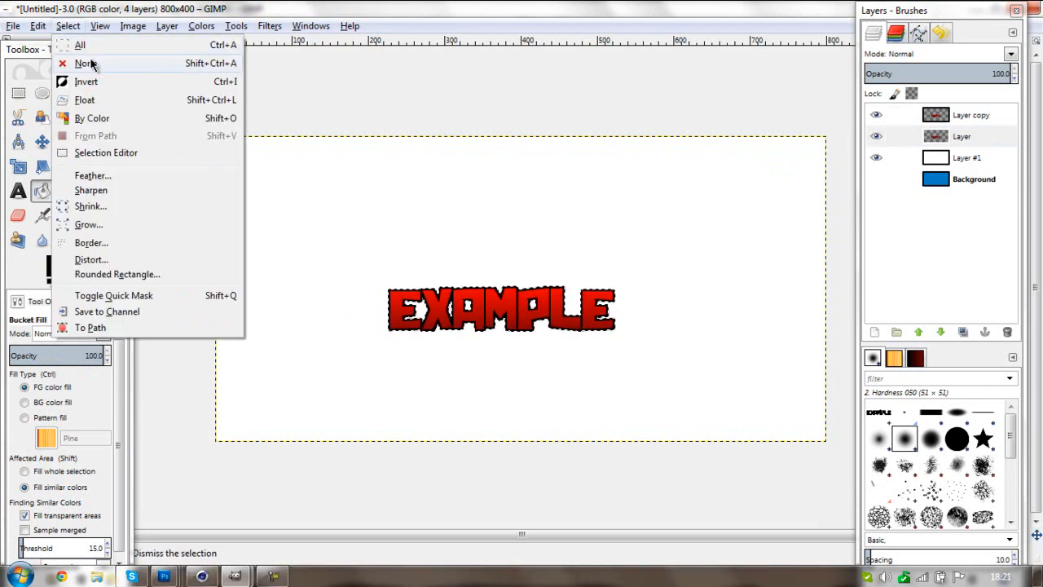
{"action": "left_click", "coordinate": [81, 62]}
{"action": "left_click", "coordinate": [949, 140]}
{"action": "left_click", "coordinate": [235, 25]}
{"action": "left_click", "coordinate": [269, 25]}
{"action": "left_click", "coordinate": [269, 26]}
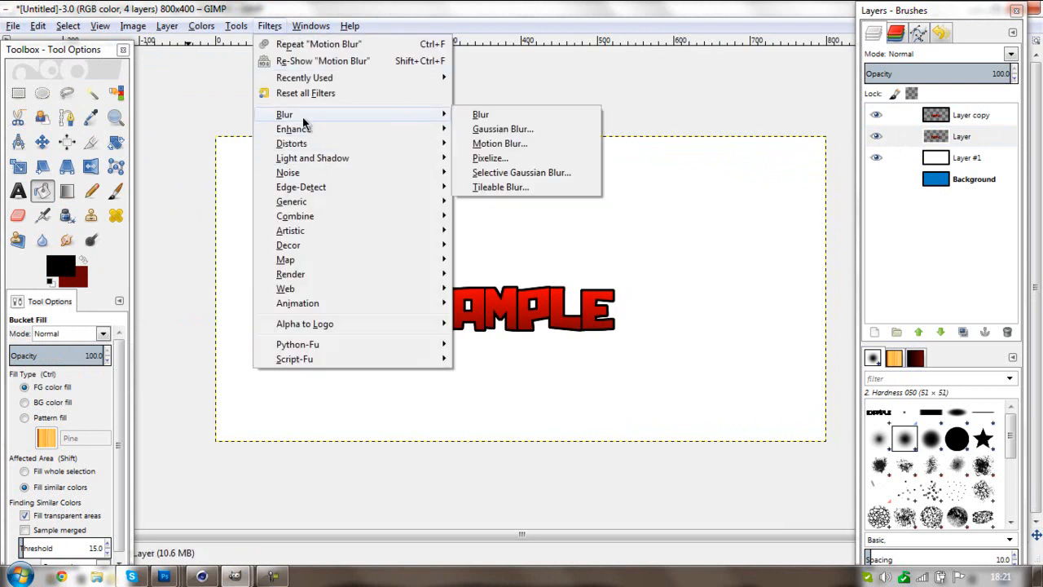
{"action": "left_click", "coordinate": [326, 45]}
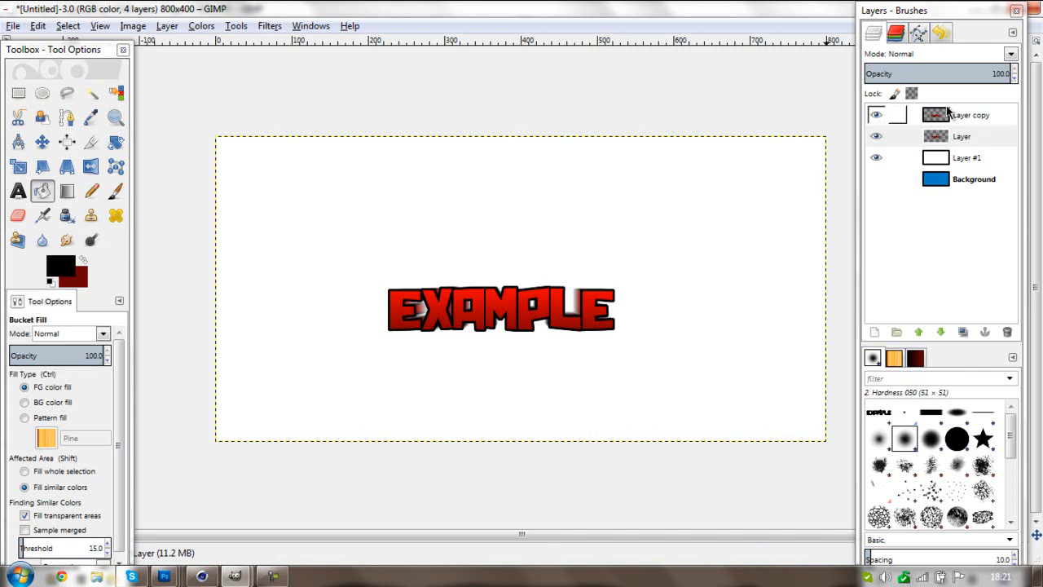
- Hide the sharp Layer copy and the white Layer #1, leaving only the blurred lettering layer visible
{"action": "left_click", "coordinate": [945, 141]}
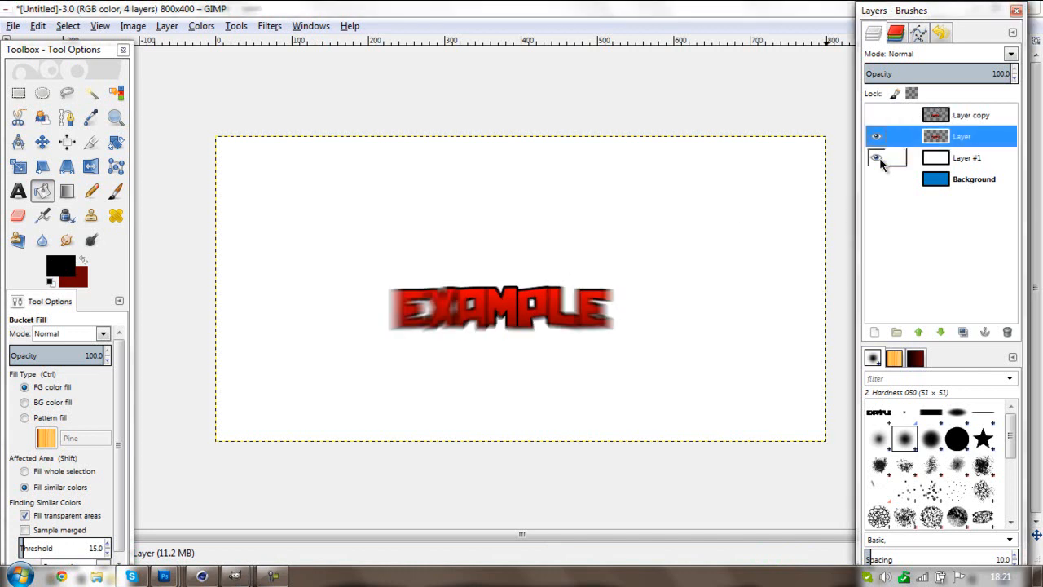
{"action": "left_click", "coordinate": [877, 158]}
{"action": "left_click", "coordinate": [876, 115]}
{"action": "left_click", "coordinate": [877, 158]}
{"action": "left_click", "coordinate": [876, 115]}
{"action": "left_click", "coordinate": [878, 158]}
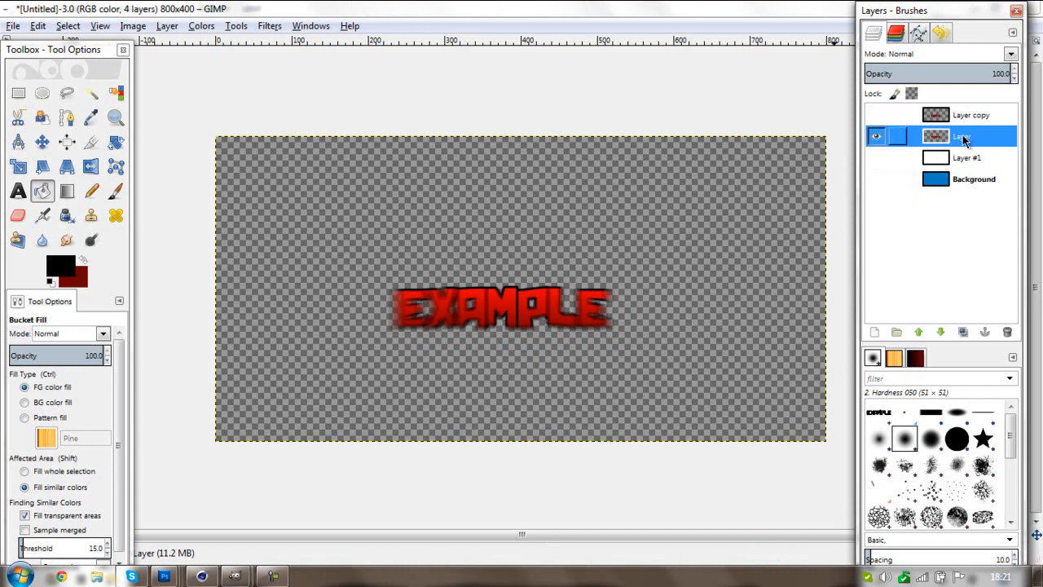
- Duplicate the blurred lettering layer eleven times to strengthen the blur
{"action": "left_click", "coordinate": [964, 332]}
{"action": "left_click", "coordinate": [963, 333]}
{"action": "left_click", "coordinate": [964, 332]}
{"action": "left_click", "coordinate": [964, 332]}
{"action": "left_click", "coordinate": [963, 333]}
{"action": "left_click", "coordinate": [963, 332]}
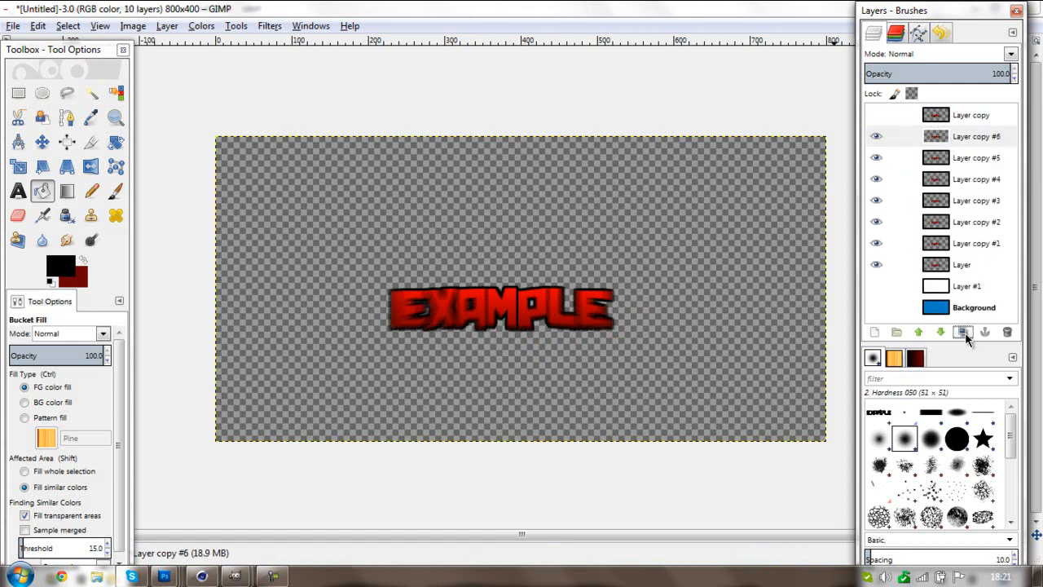
{"action": "left_click", "coordinate": [963, 333]}
{"action": "left_click", "coordinate": [963, 332]}
{"action": "left_click", "coordinate": [963, 332]}
{"action": "left_click", "coordinate": [963, 332]}
{"action": "left_click", "coordinate": [963, 333]}
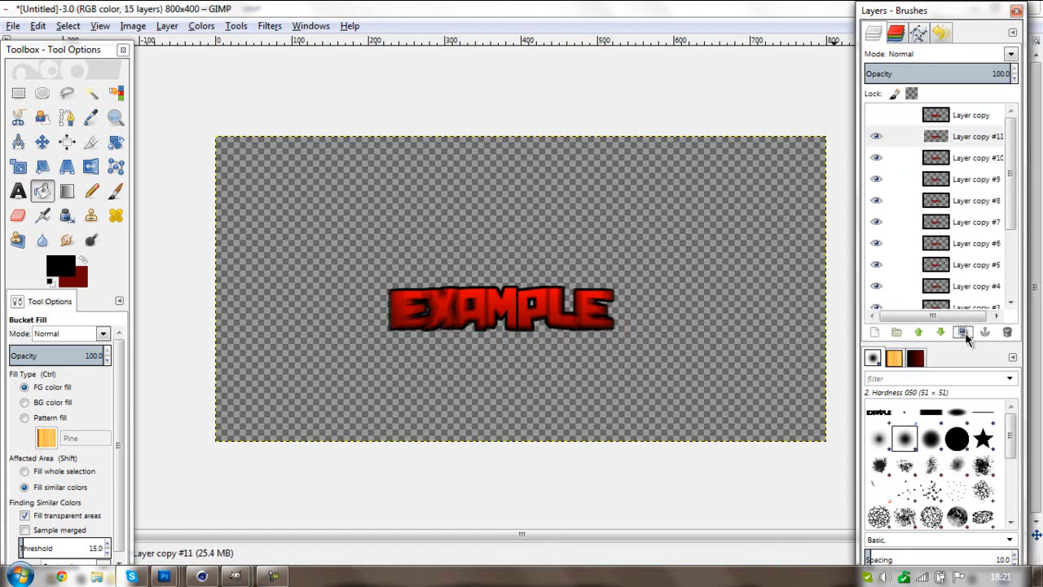
- Merge all visible blurred lettering layers into one layer, expanded as necessary
{"action": "left_click_drag", "start_coordinate": [1014, 190], "coordinate": [998, 206]}
{"action": "left_click", "coordinate": [977, 199]}
{"action": "right_click", "coordinate": [983, 203]}
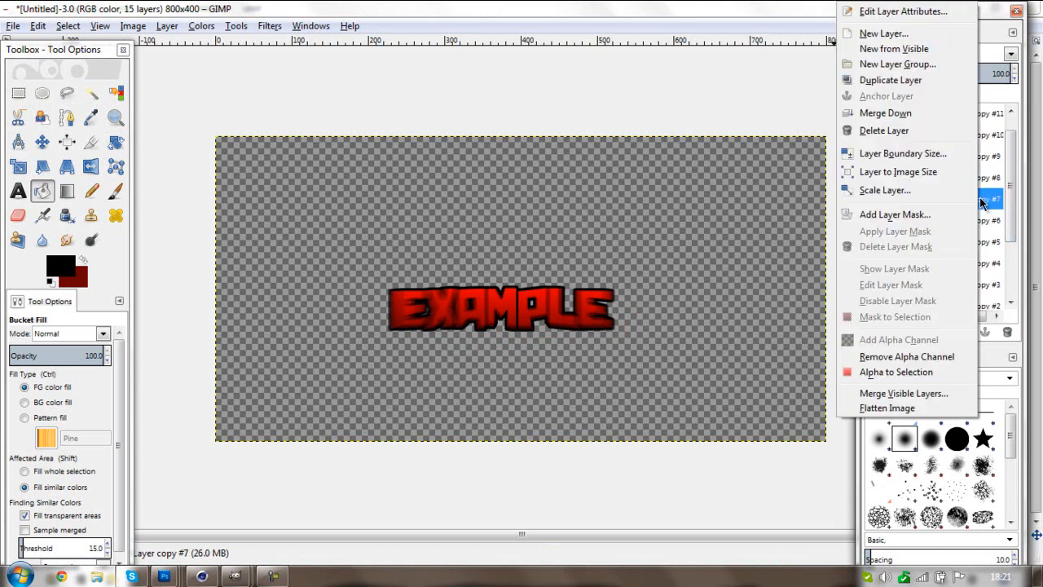
{"action": "left_click", "coordinate": [899, 394]}
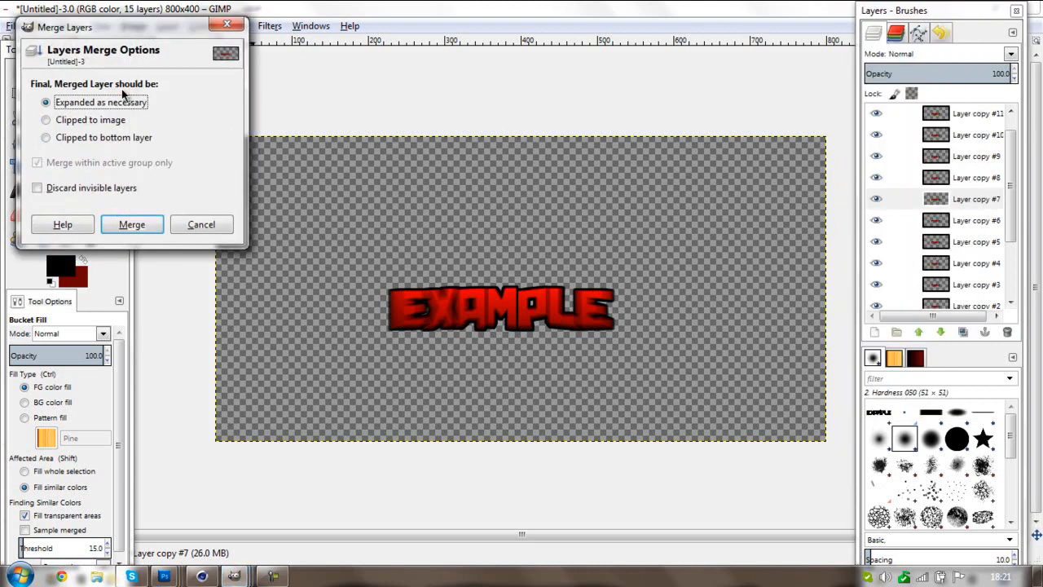
{"action": "left_click", "coordinate": [132, 226]}
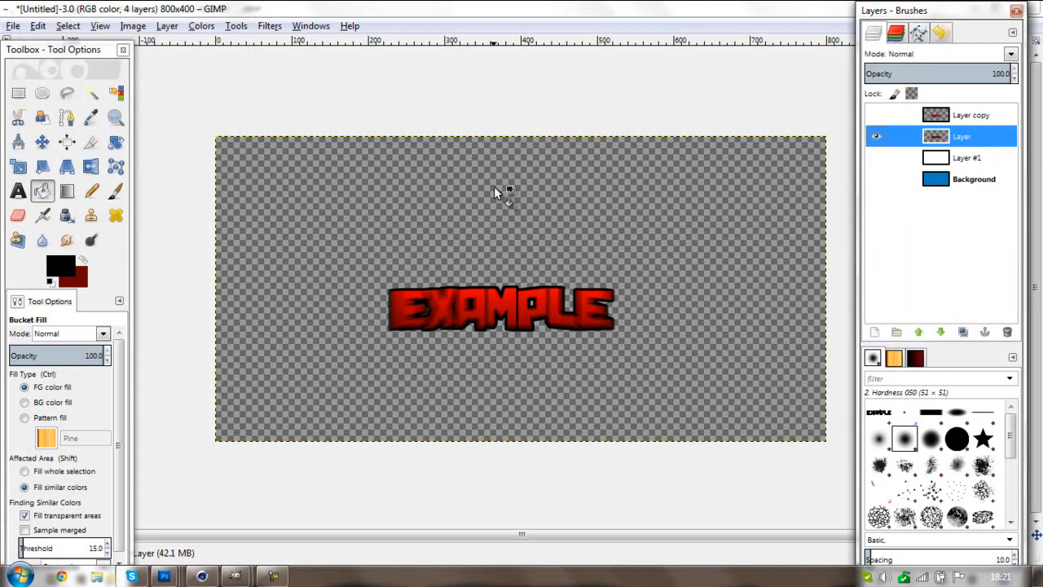
- Make the sharp Layer copy, the white Layer #1 and the Background visible again
{"action": "left_click", "coordinate": [876, 115]}
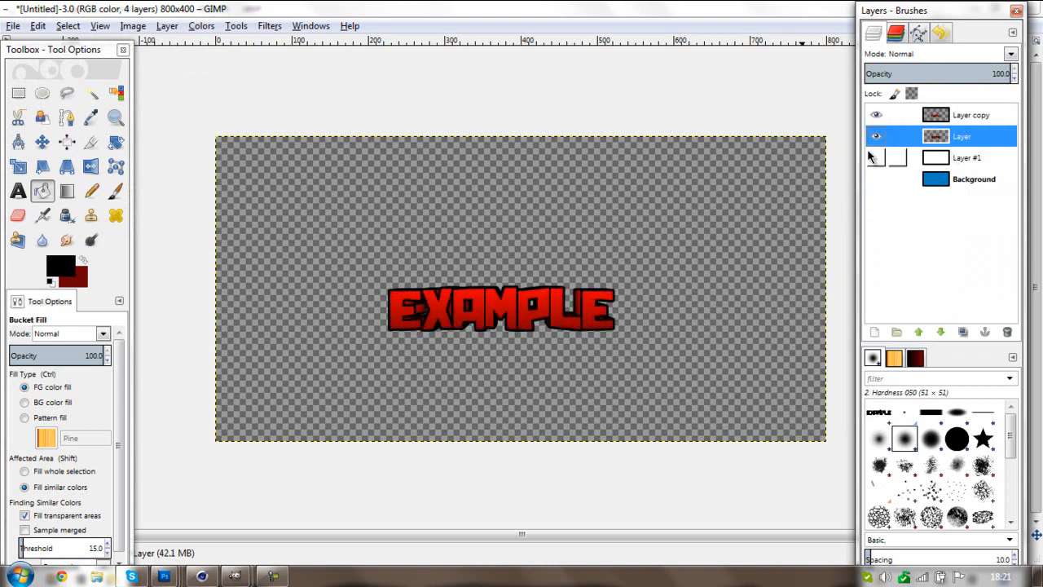
{"action": "left_click", "coordinate": [876, 159]}
{"action": "left_click", "coordinate": [876, 179]}
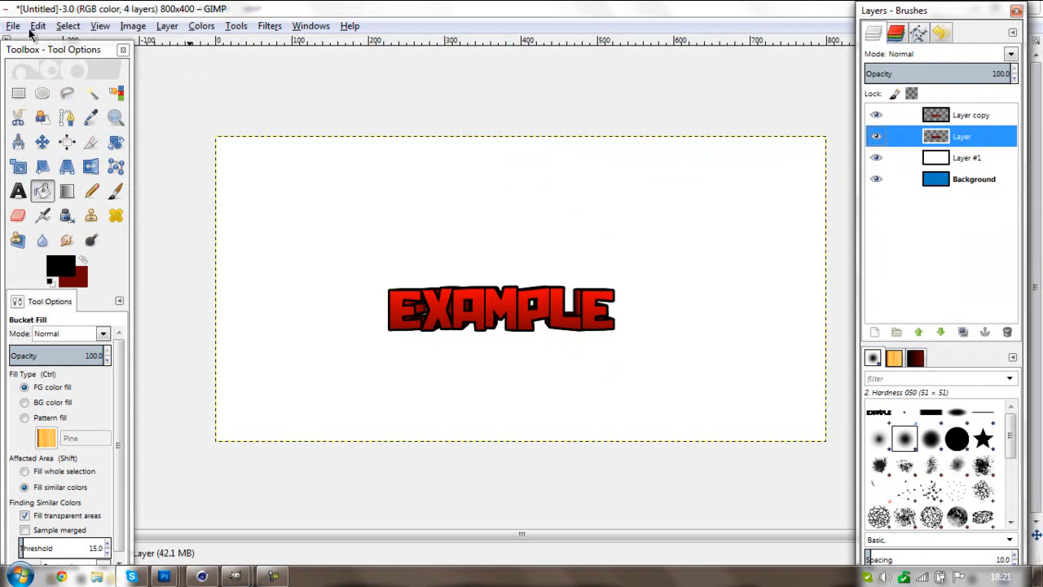
- Darken the merged blurred lettering layer with Brightness-Contrast, setting the brightness to -127
{"action": "left_click", "coordinate": [264, 27]}
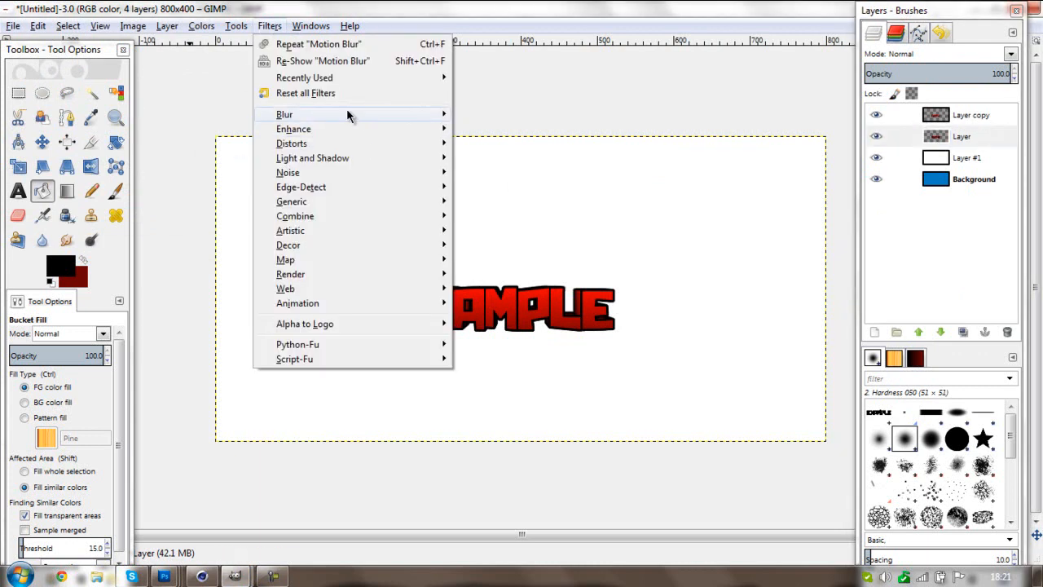
{"action": "mouse_move", "coordinate": [175, 27]}
{"action": "mouse_move", "coordinate": [210, 28]}
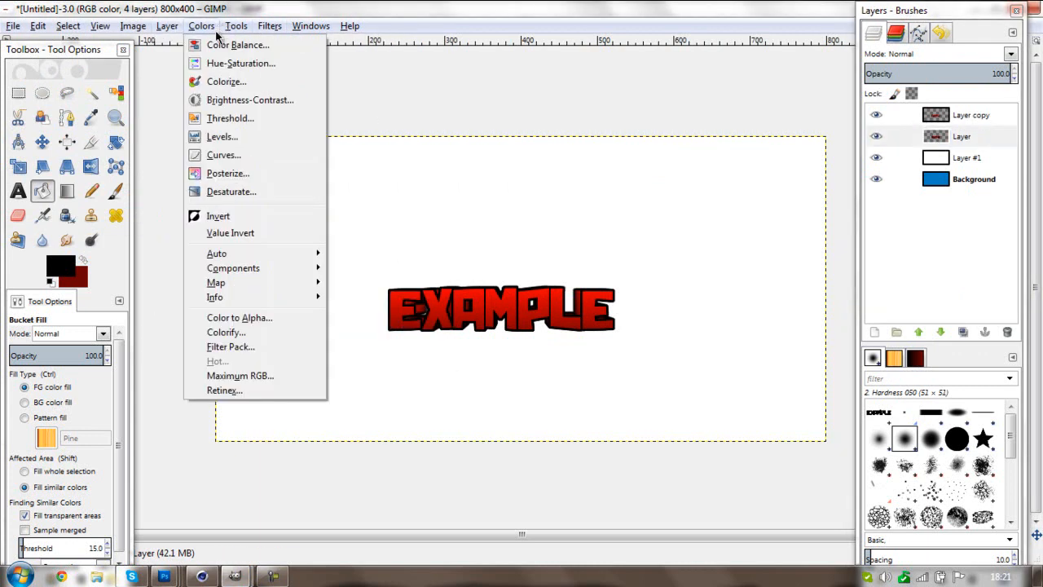
{"action": "left_click", "coordinate": [220, 100]}
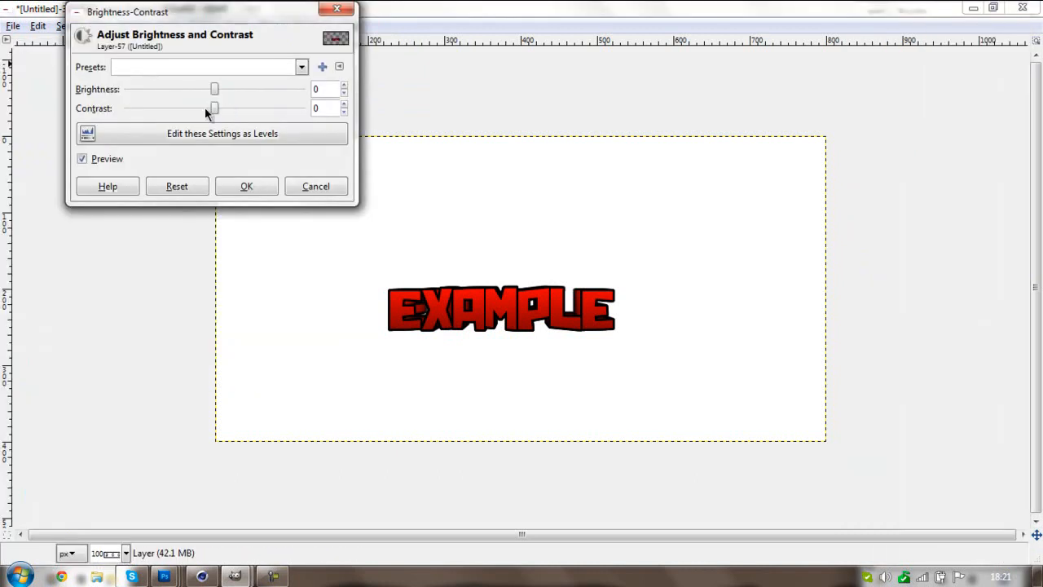
{"action": "left_click", "coordinate": [214, 95]}
{"action": "left_click_drag", "start_coordinate": [194, 91], "coordinate": [117, 93]}
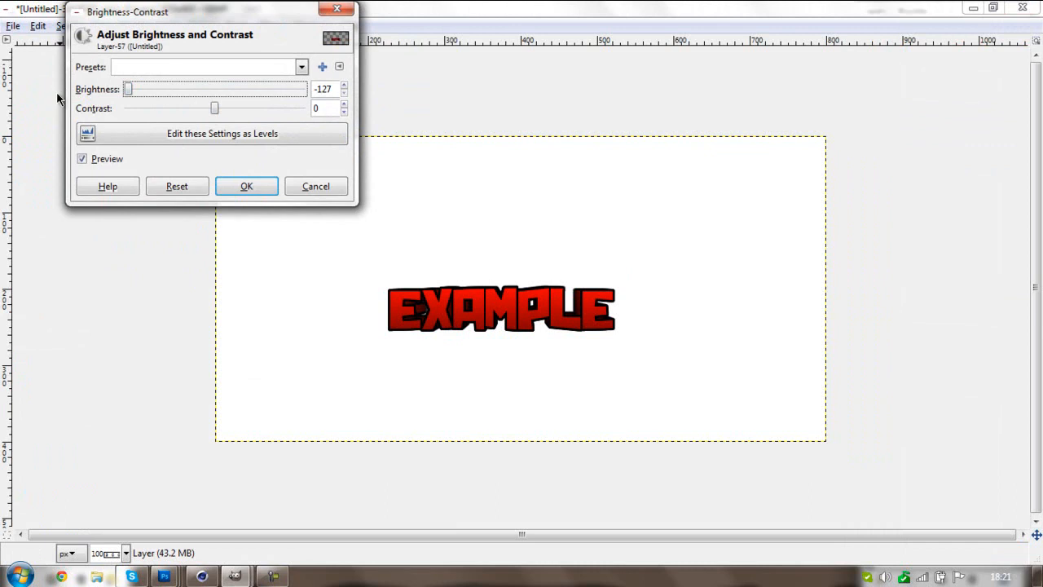
{"action": "left_click", "coordinate": [245, 192]}
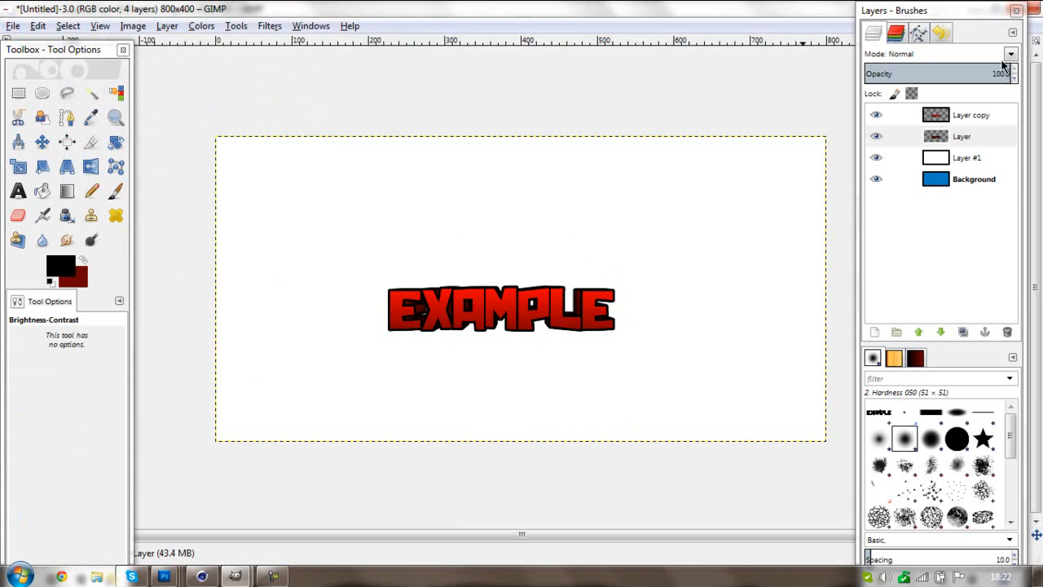
- Close the untitled red lettering image without saving it
{"action": "left_click", "coordinate": [1035, 10]}
{"action": "left_click", "coordinate": [525, 372]}
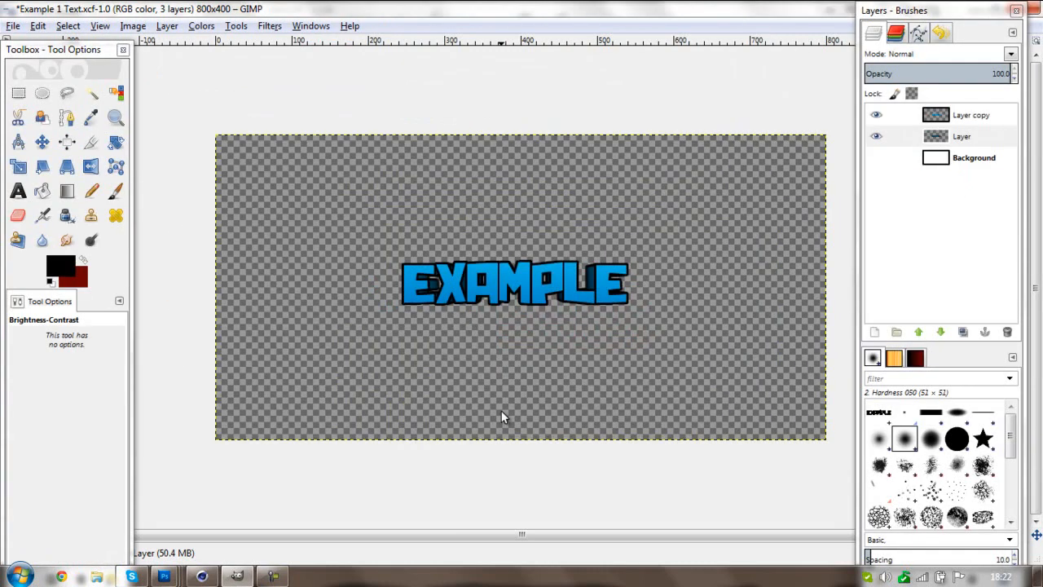
- Review the available export file types for the blue Example 1 Text image and cancel the export
{"action": "left_click", "coordinate": [12, 27]}
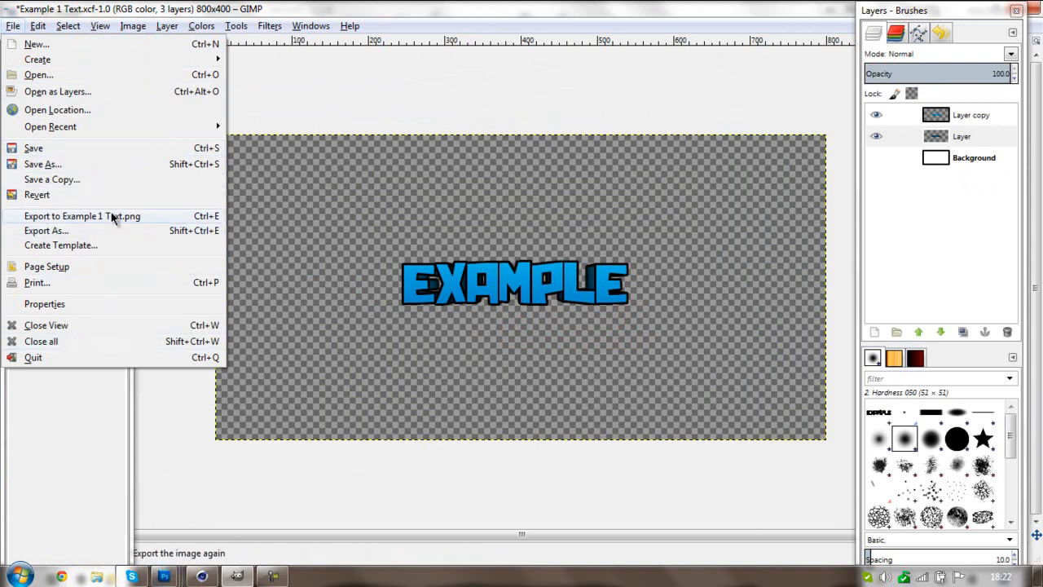
{"action": "left_click", "coordinate": [59, 235]}
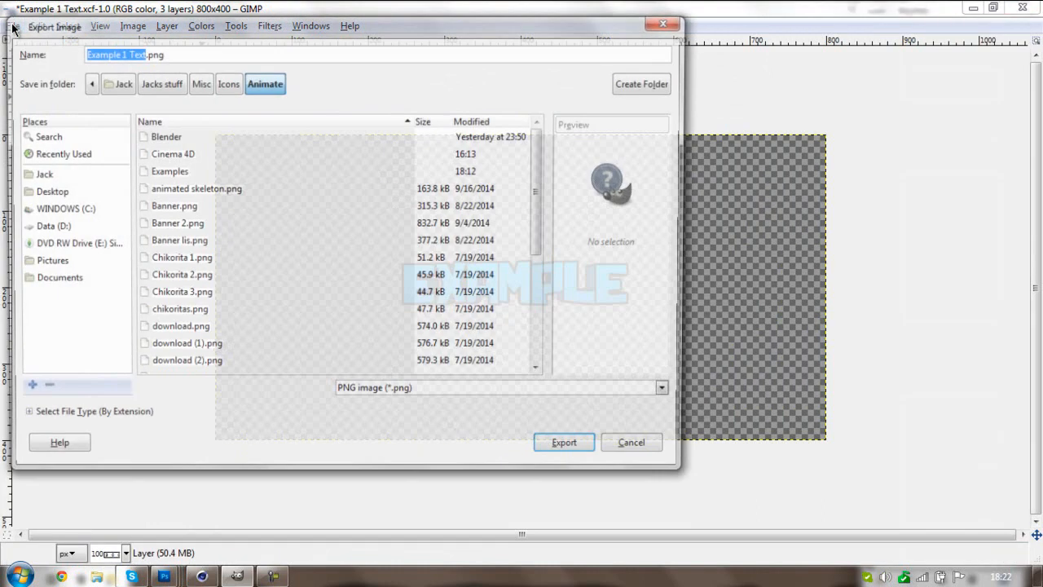
{"action": "left_click", "coordinate": [12, 24]}
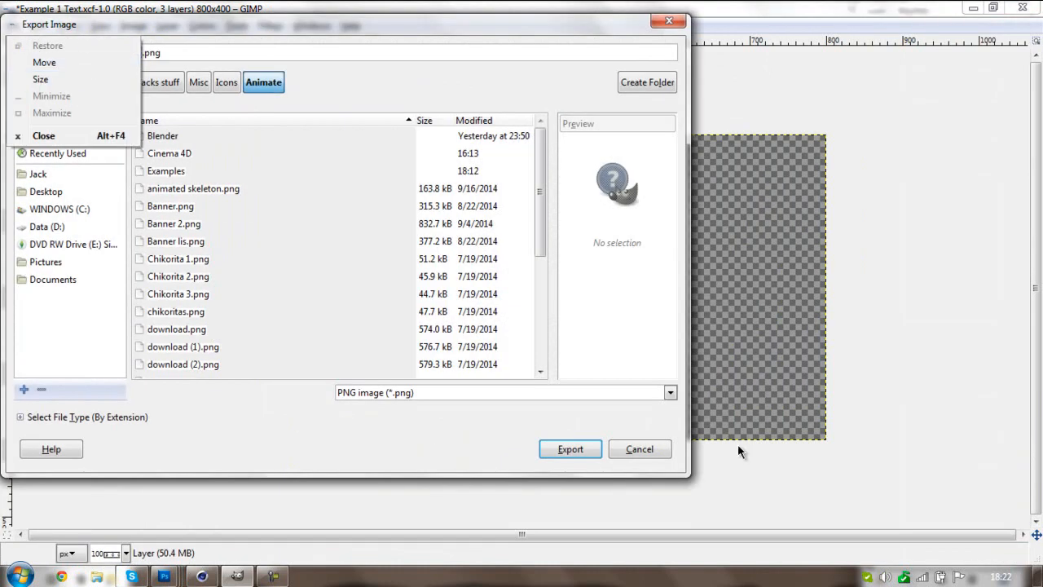
{"action": "left_click", "coordinate": [495, 392]}
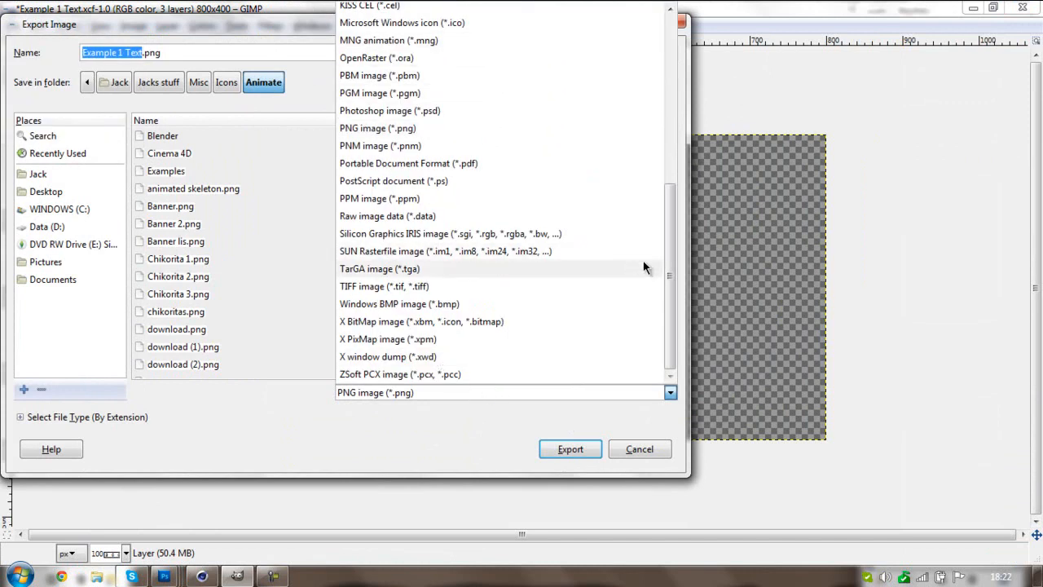
{"action": "left_click", "coordinate": [658, 457]}
{"action": "left_click", "coordinate": [635, 444]}
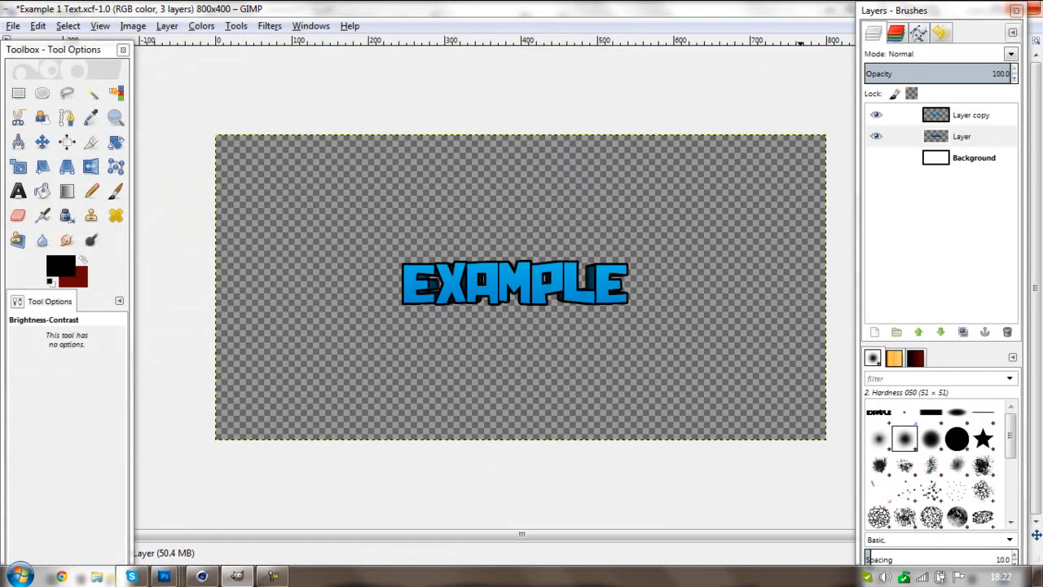
- Close the blue Example 1 Text image without saving and exit GIMP
{"action": "left_click", "coordinate": [1031, 8]}
{"action": "left_click", "coordinate": [509, 364]}
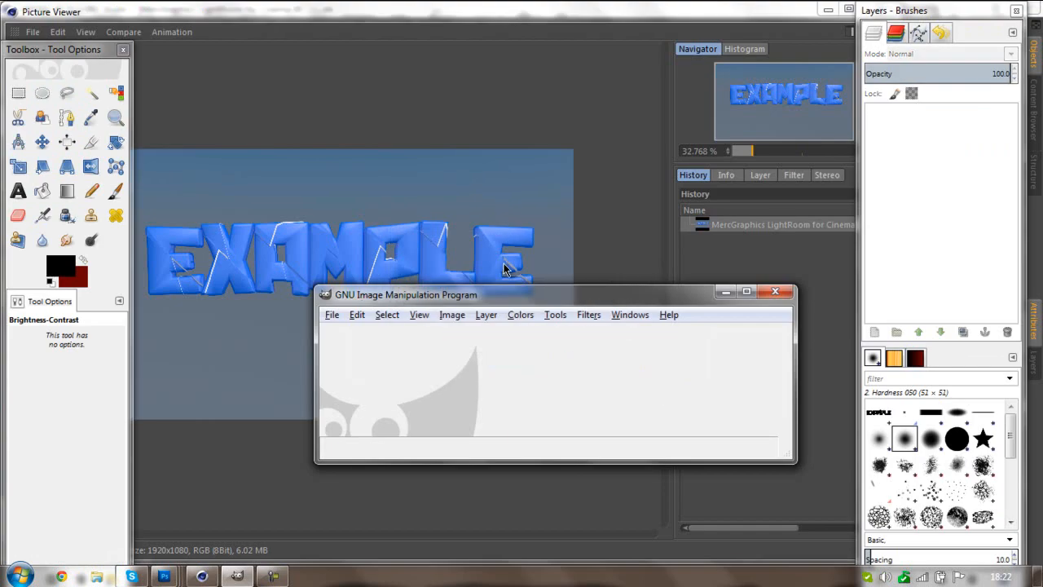
{"action": "left_click", "coordinate": [775, 291]}
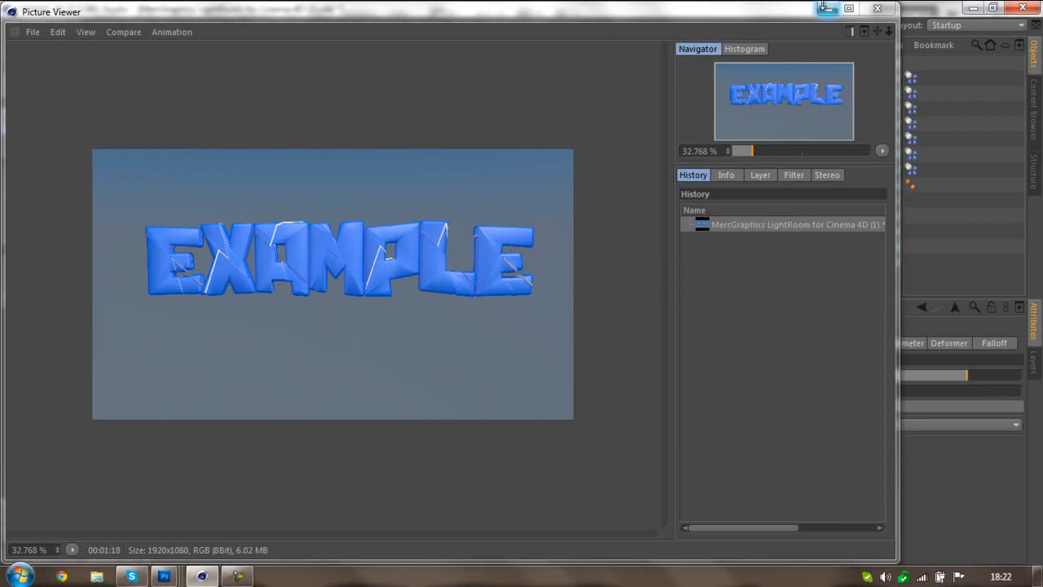
- Minimize the Cinema 4D render viewer and delete the Random effector, all the Thrausi letter objects and the Extrude NURBS from the scene
{"action": "left_click", "coordinate": [828, 8]}
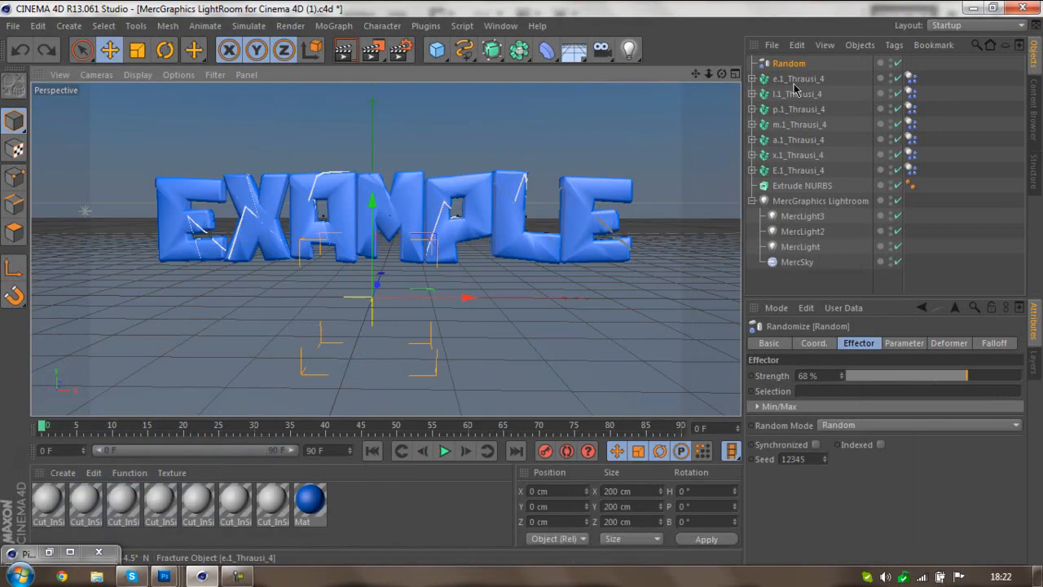
{"action": "left_click", "coordinate": [803, 185], "text": "shift"}
{"action": "key", "text": "Delete"}
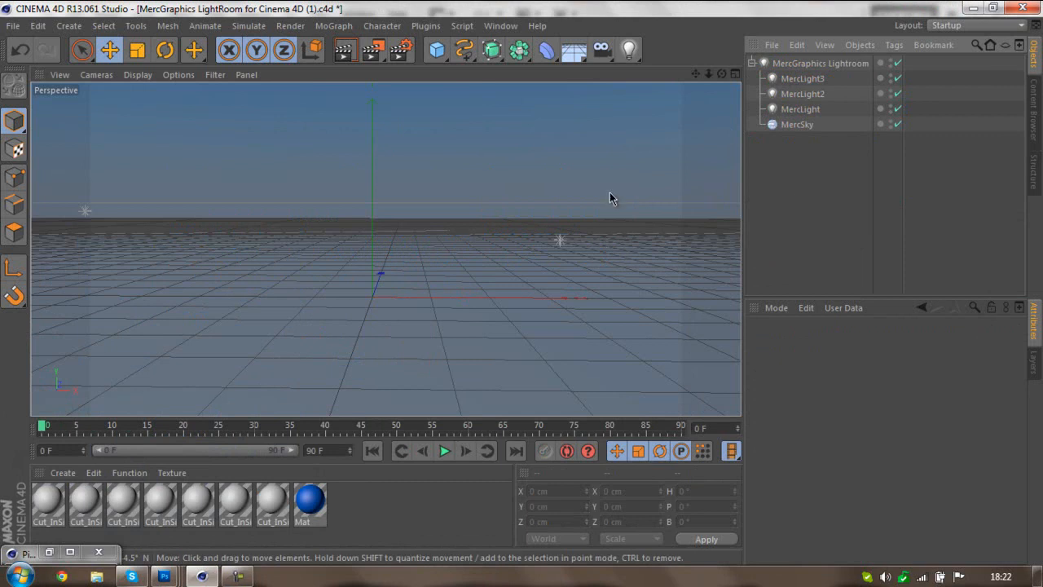
- Add a MoText object to the scene and set its text to "Example"
{"action": "left_click", "coordinate": [334, 26]}
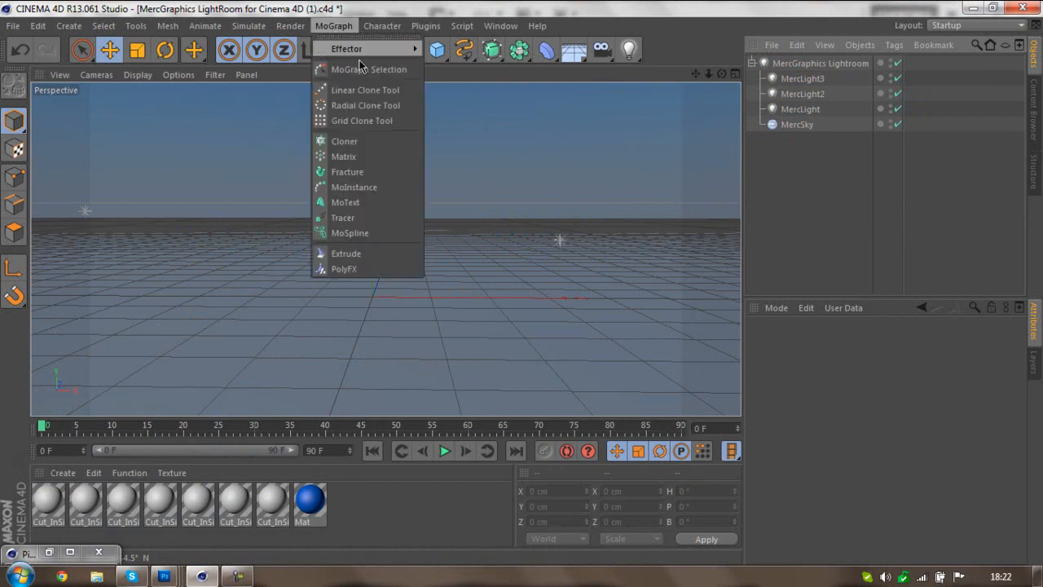
{"action": "left_click", "coordinate": [361, 202]}
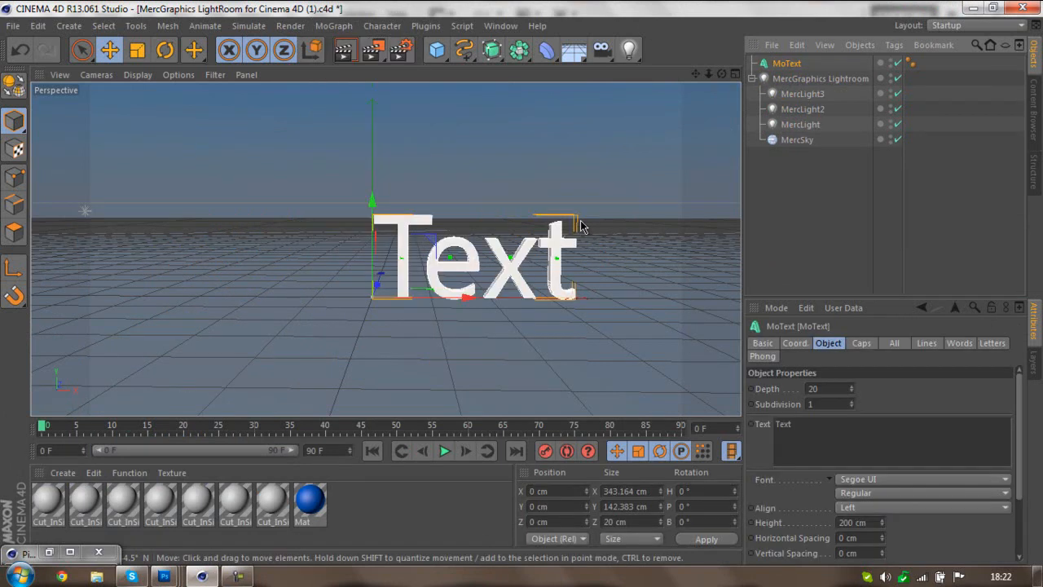
{"action": "left_click", "coordinate": [334, 25]}
{"action": "left_click", "coordinate": [847, 433]}
{"action": "left_click_drag", "start_coordinate": [834, 428], "coordinate": [731, 416]}
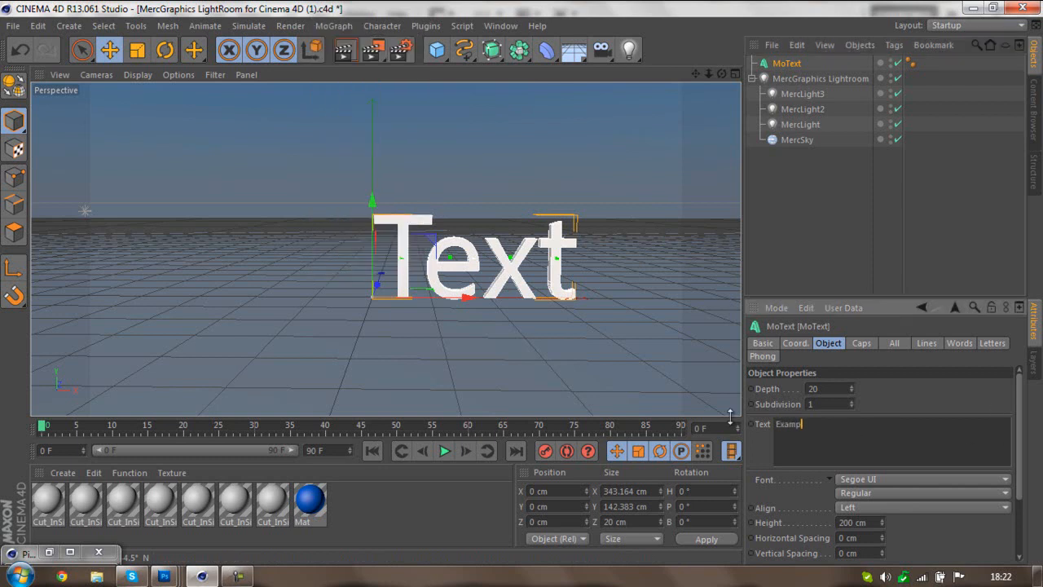
{"action": "left_click", "coordinate": [797, 140]}
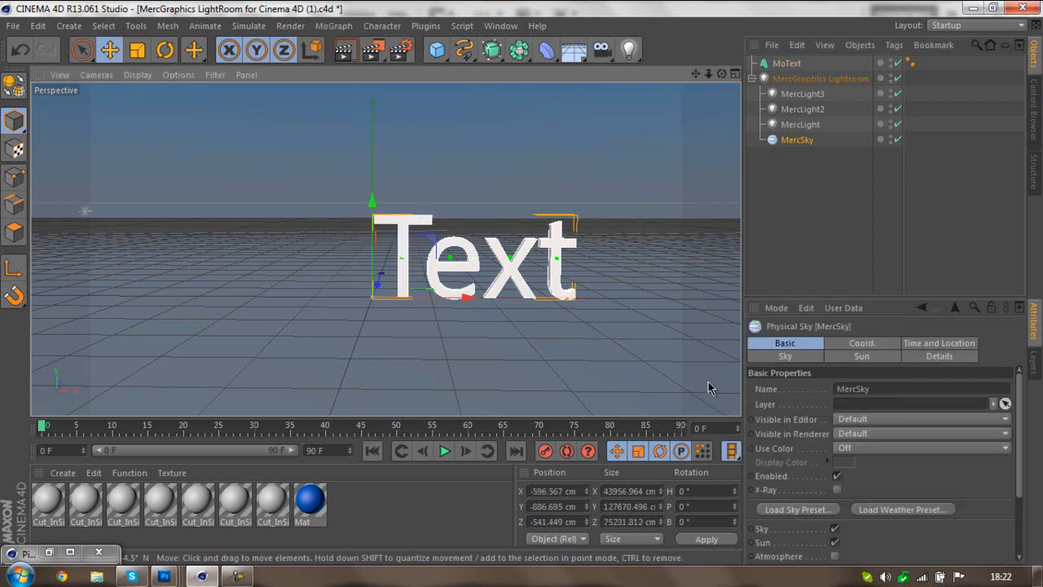
- Move the MoText to about X -319 cm, Y 100 cm, Z -3 cm so it is centred in the view
{"action": "left_click", "coordinate": [426, 257]}
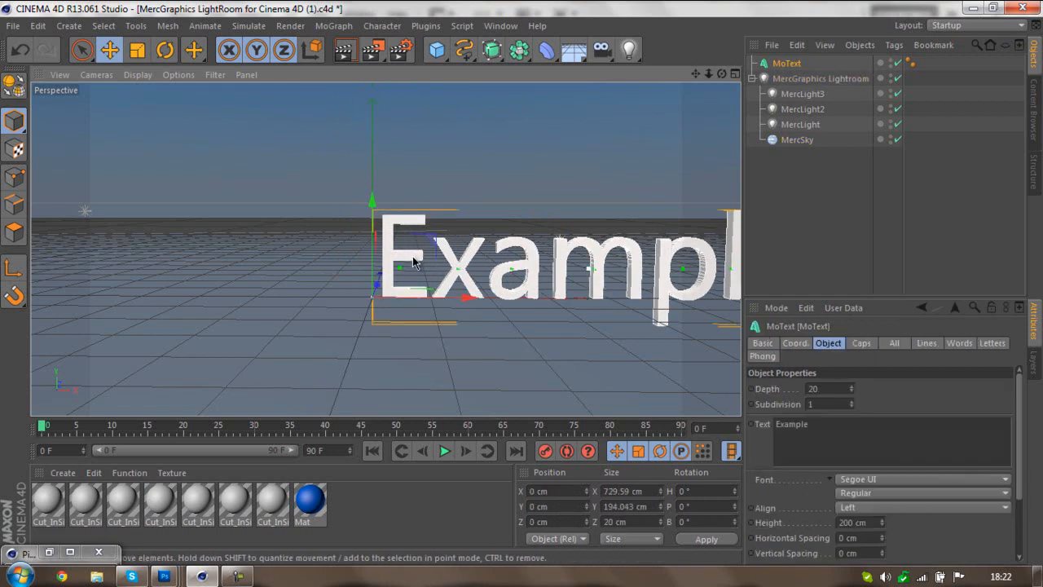
{"action": "key", "text": "o"}
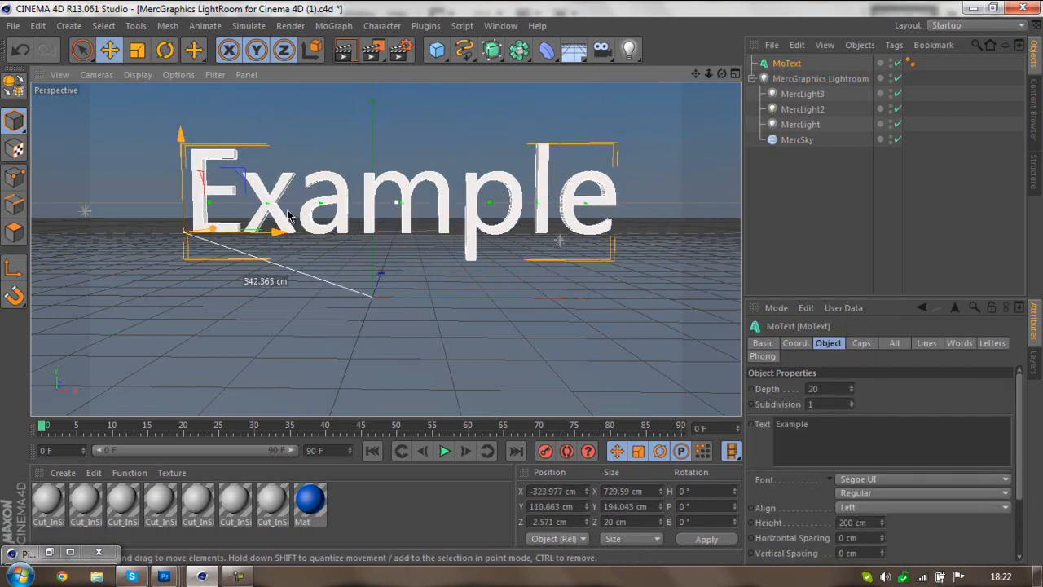
- Change the MoText font to Chunq and reposition the lettering at about X -343 cm, Y 86 cm, Z -5 cm
{"action": "left_click", "coordinate": [887, 481]}
{"action": "scroll", "coordinate": [887, 483], "scroll_direction": "up", "scroll_amount": 10}
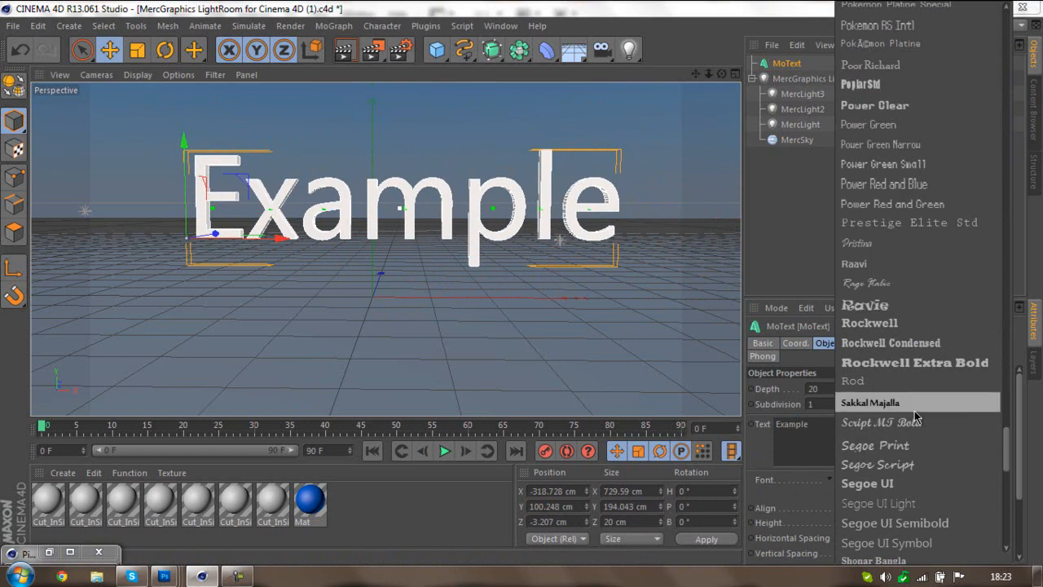
{"action": "left_click_drag", "start_coordinate": [1008, 412], "coordinate": [987, 119]}
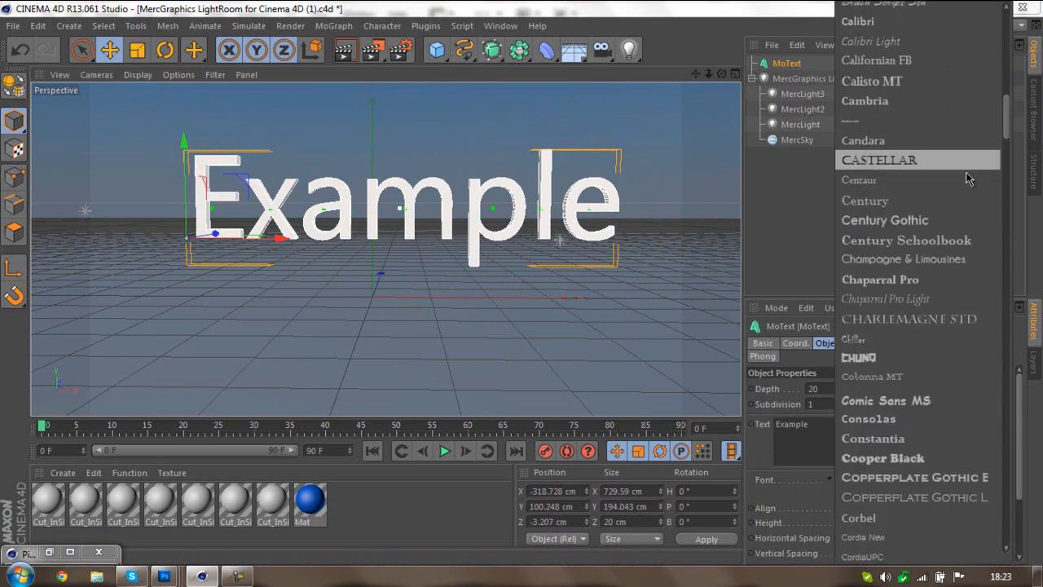
{"action": "left_click", "coordinate": [872, 356]}
{"action": "left_click_drag", "start_coordinate": [540, 209], "coordinate": [524, 218]}
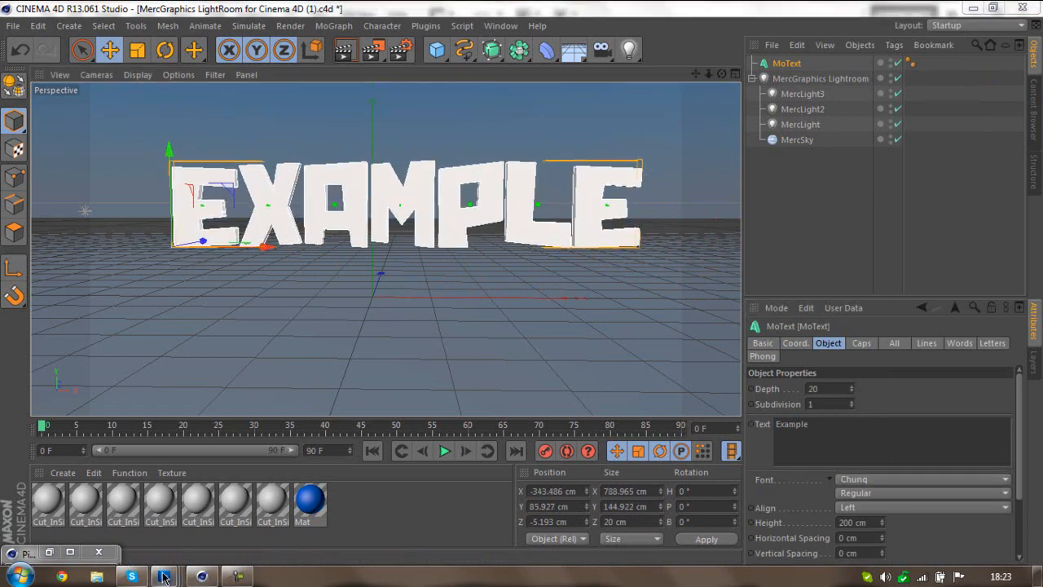
- Switch to Photoshop and close the Example 2 text.png image
{"action": "mouse_move", "coordinate": [164, 576]}
{"action": "left_click", "coordinate": [436, 493]}
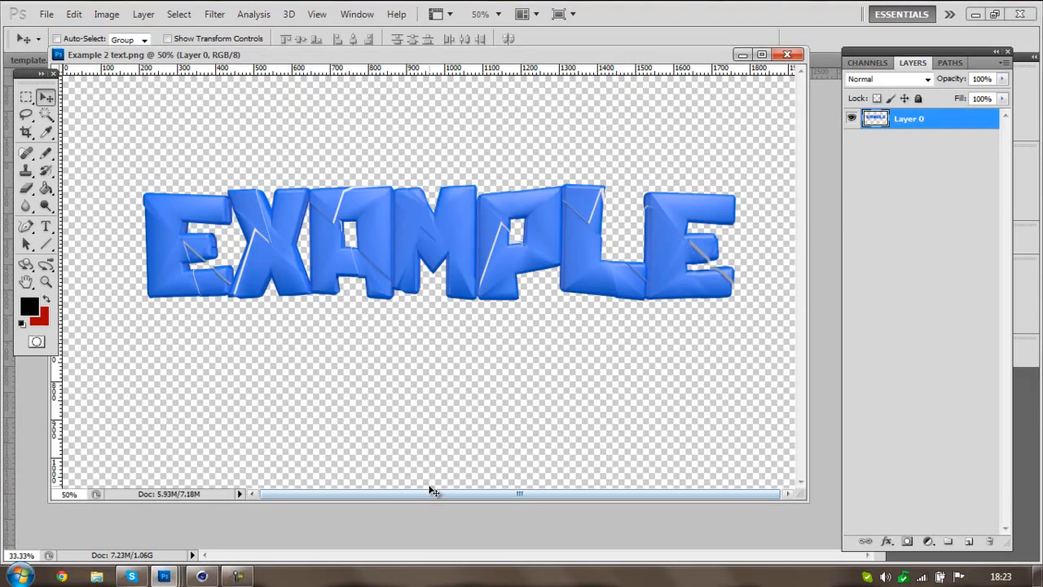
{"action": "left_click", "coordinate": [787, 54]}
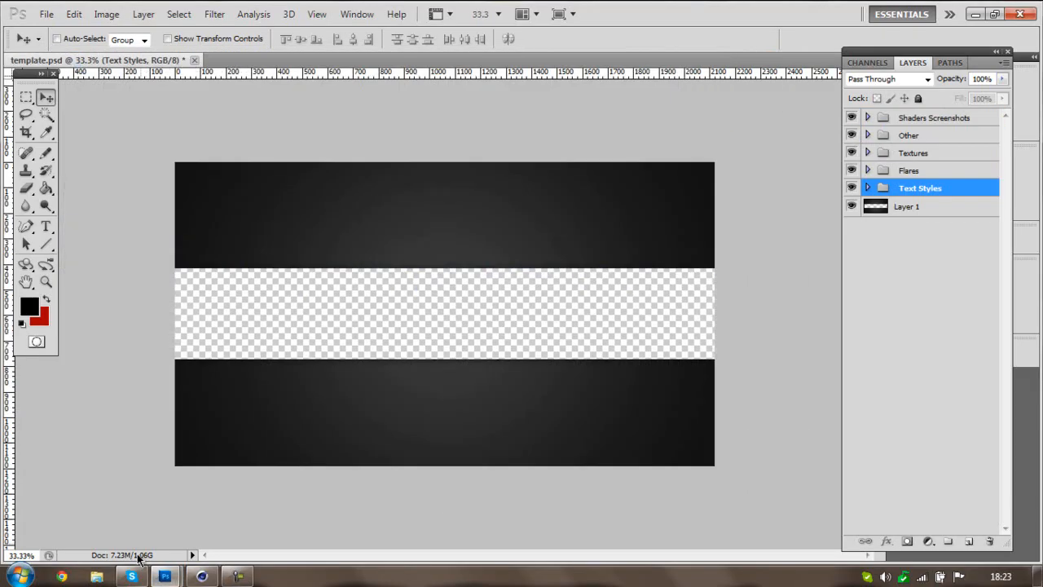
- Return to Cinema 4D and set the MoText depth to 80
{"action": "left_click", "coordinate": [202, 576]}
{"action": "mouse_move", "coordinate": [853, 393]}
{"action": "left_mouse_down"}
{"action": "mouse_move", "coordinate": [853, 383]}
{"action": "mouse_move", "coordinate": [854, 392]}
{"action": "left_mouse_up"}
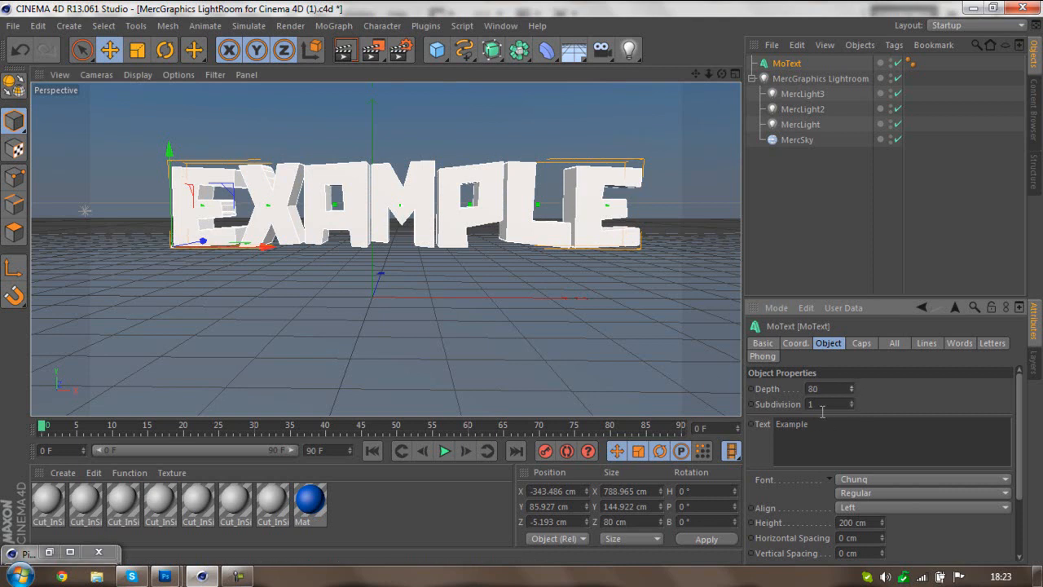
- Set both the start and end caps of the MoText to Fillet Cap
{"action": "left_click", "coordinate": [874, 344]}
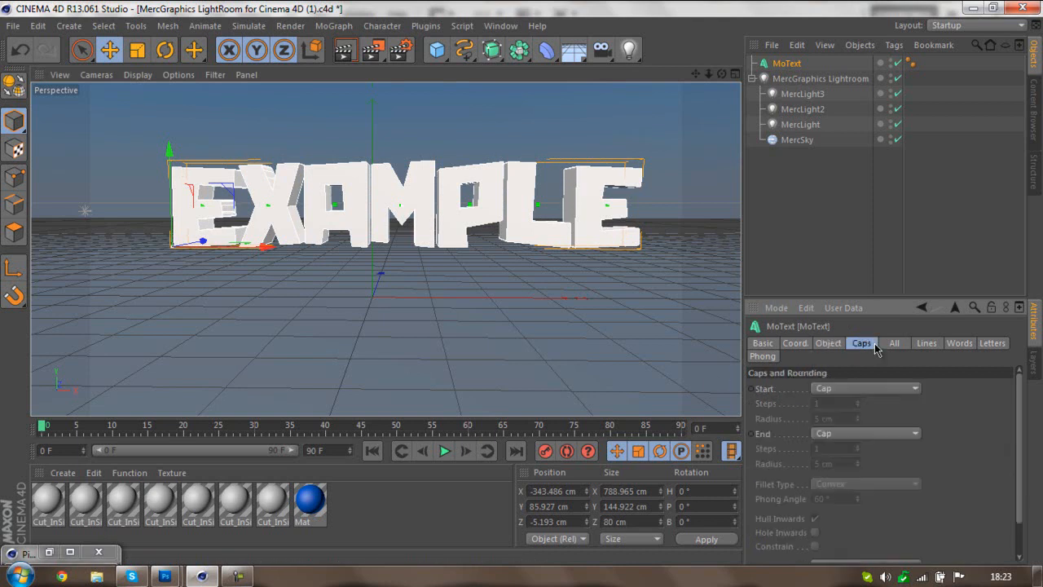
{"action": "left_click", "coordinate": [870, 388]}
{"action": "left_click", "coordinate": [845, 452]}
{"action": "left_click", "coordinate": [859, 436]}
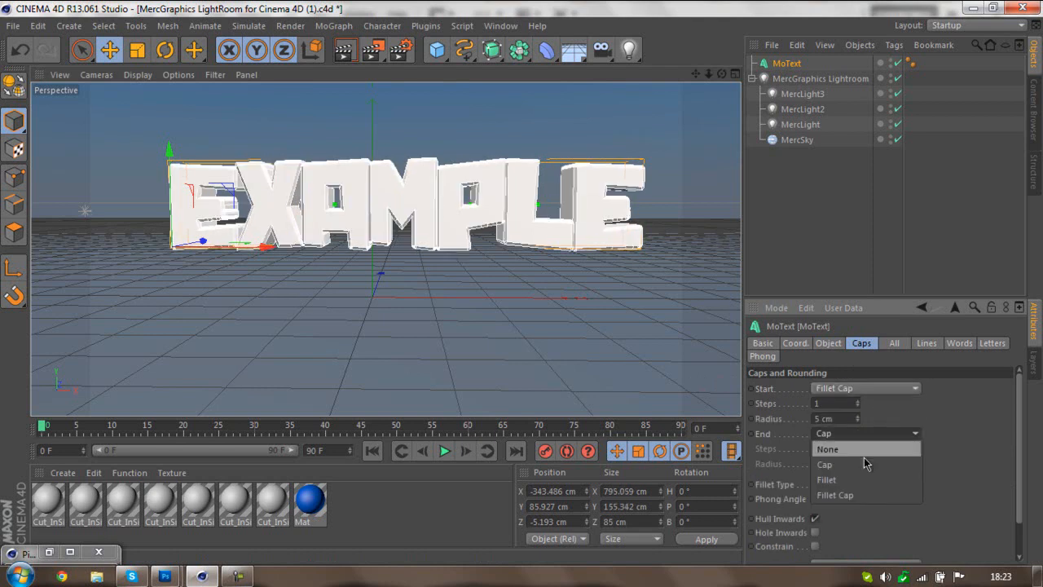
{"action": "left_click", "coordinate": [859, 496]}
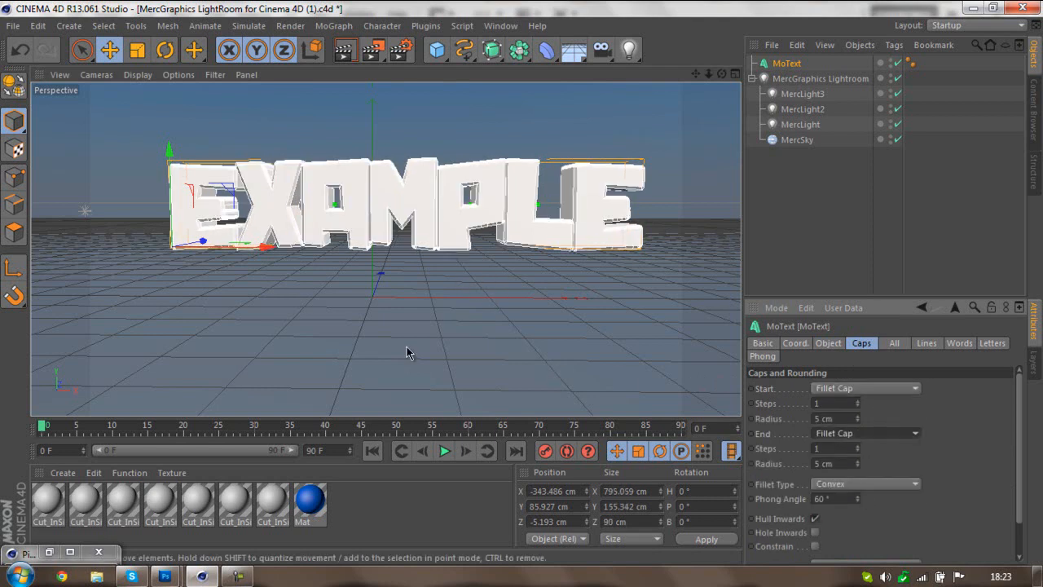
- Create a new material, change its color to blue, and apply it to the MoText lettering
{"action": "left_click", "coordinate": [62, 474]}
{"action": "left_click", "coordinate": [85, 346]}
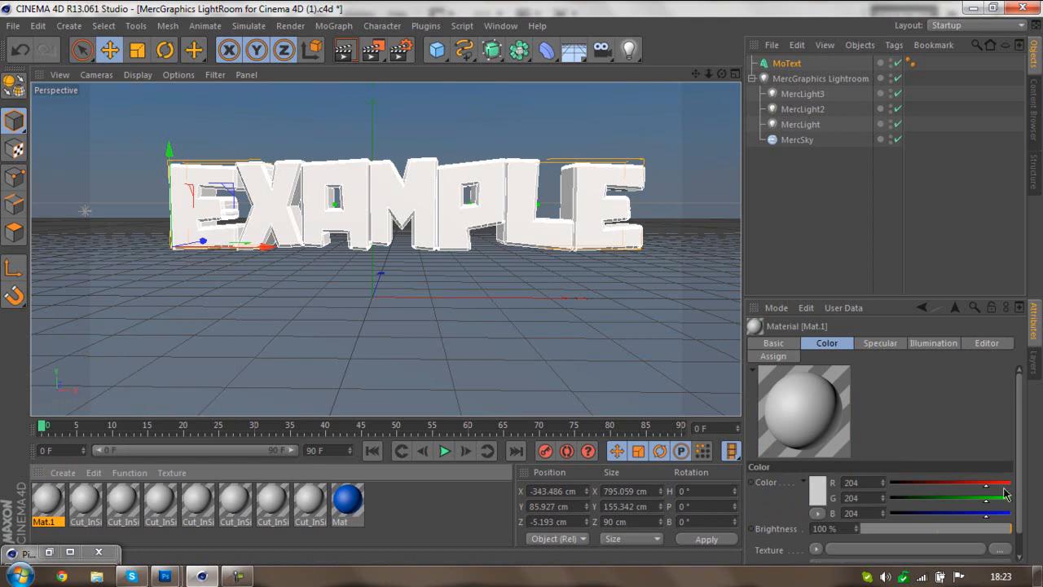
{"action": "left_click_drag", "start_coordinate": [984, 486], "coordinate": [889, 487]}
{"action": "left_click_drag", "start_coordinate": [980, 499], "coordinate": [938, 500]}
{"action": "left_click_drag", "start_coordinate": [46, 506], "coordinate": [327, 204]}
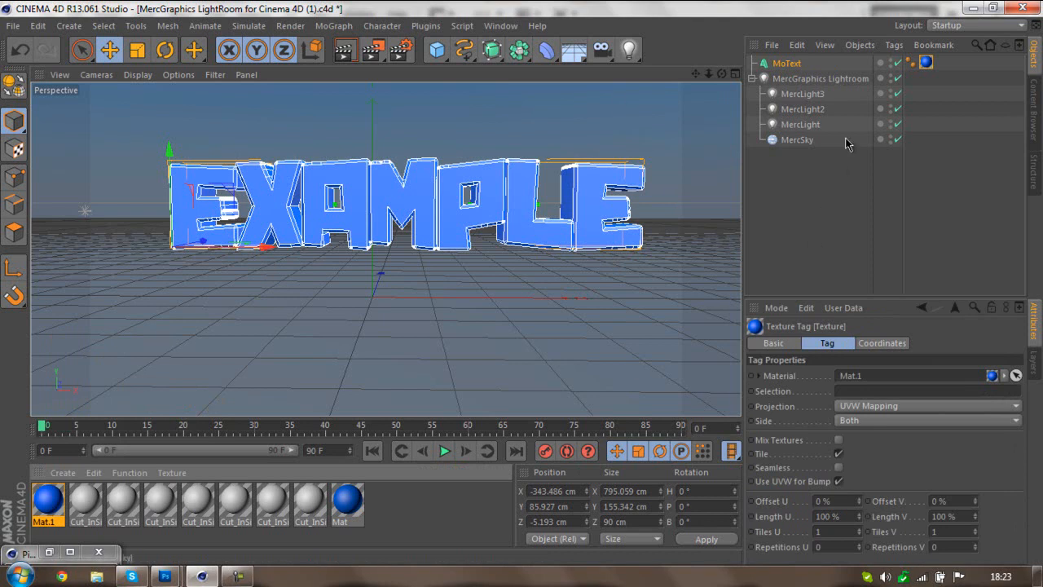
- Add an Extrude NURBS object to the scene
{"action": "left_click", "coordinate": [497, 59]}
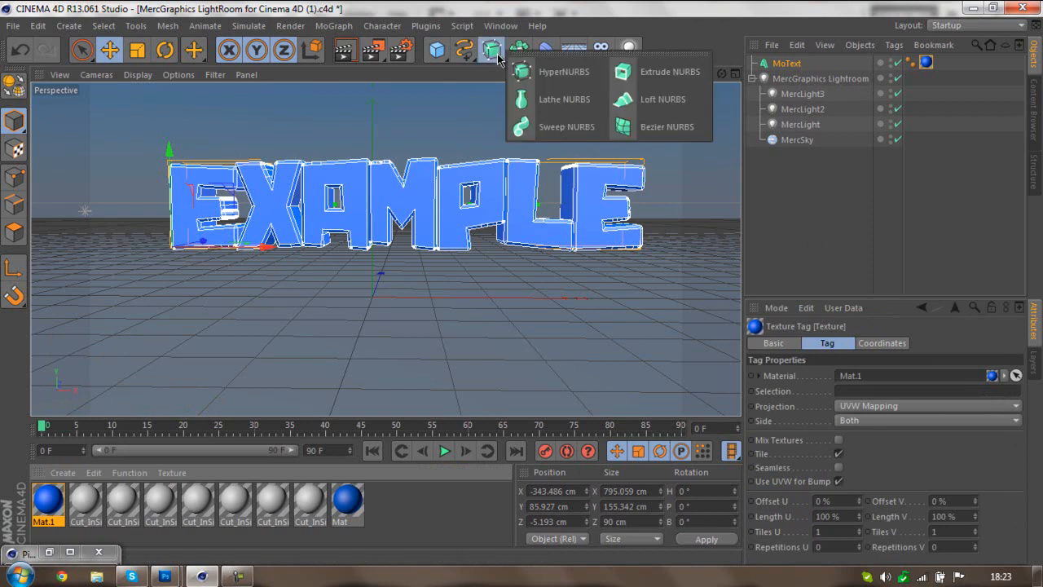
{"action": "left_click", "coordinate": [665, 74]}
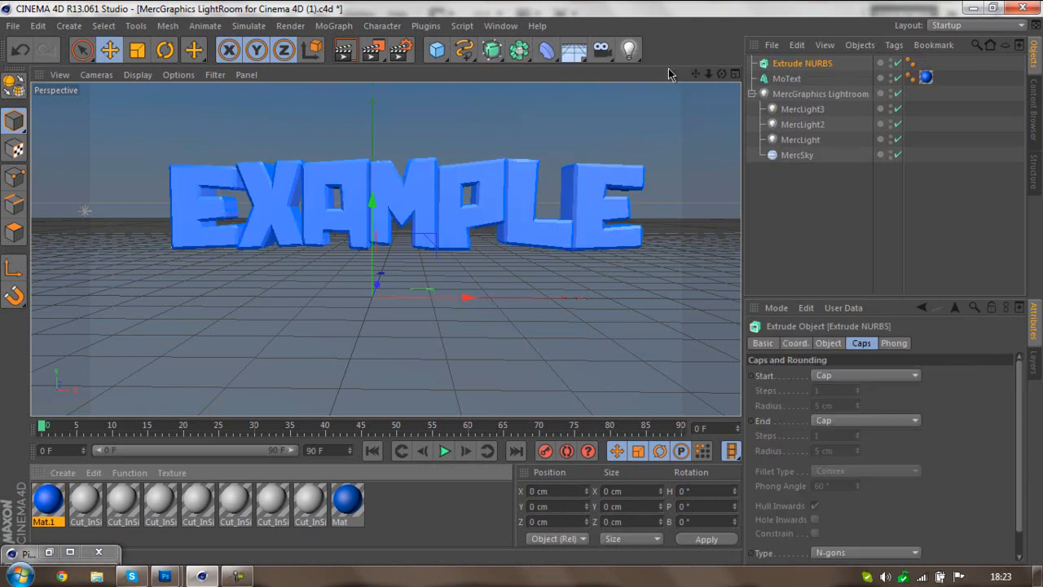
- Break the MoText lettering into 4 random pieces with the Thrausi plugin
{"action": "left_click", "coordinate": [786, 79]}
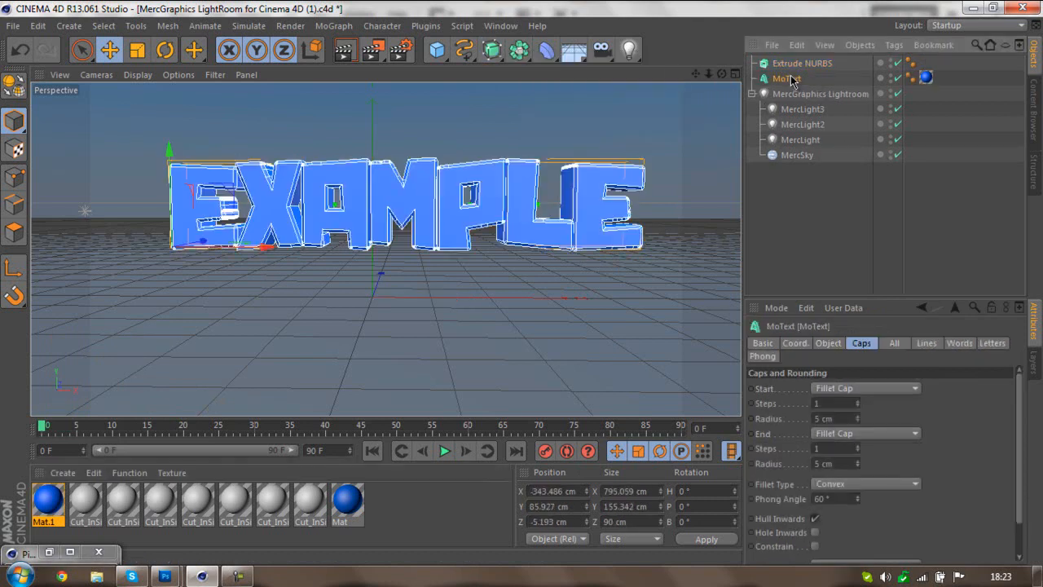
{"action": "left_click", "coordinate": [427, 26]}
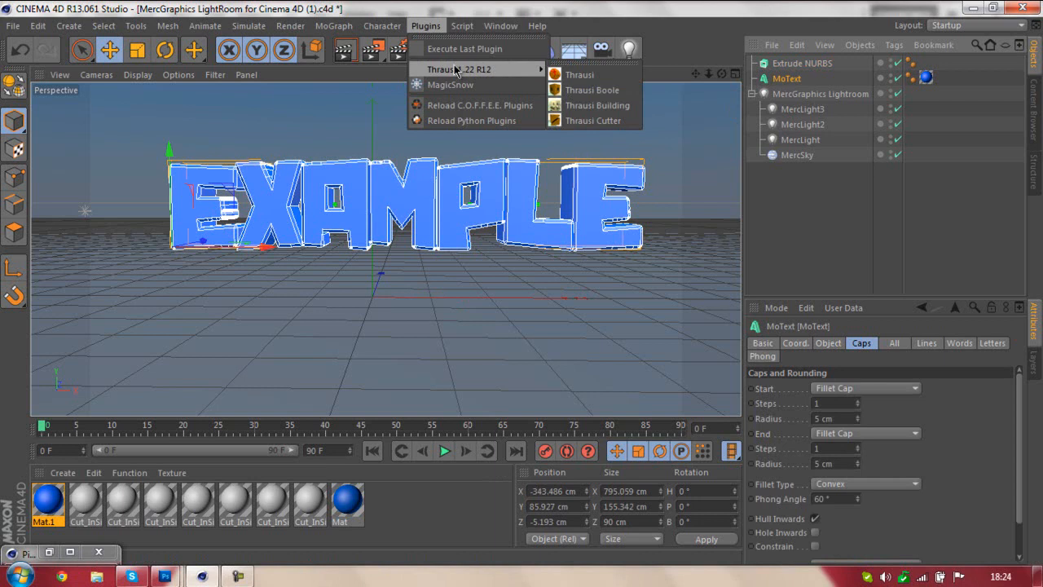
{"action": "left_click", "coordinate": [601, 76]}
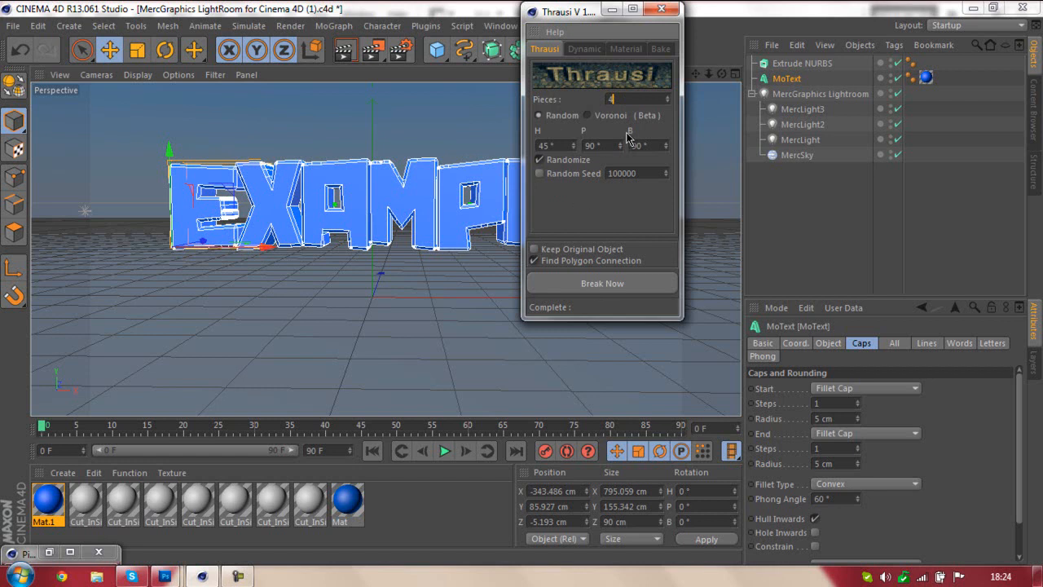
{"action": "left_click", "coordinate": [596, 291]}
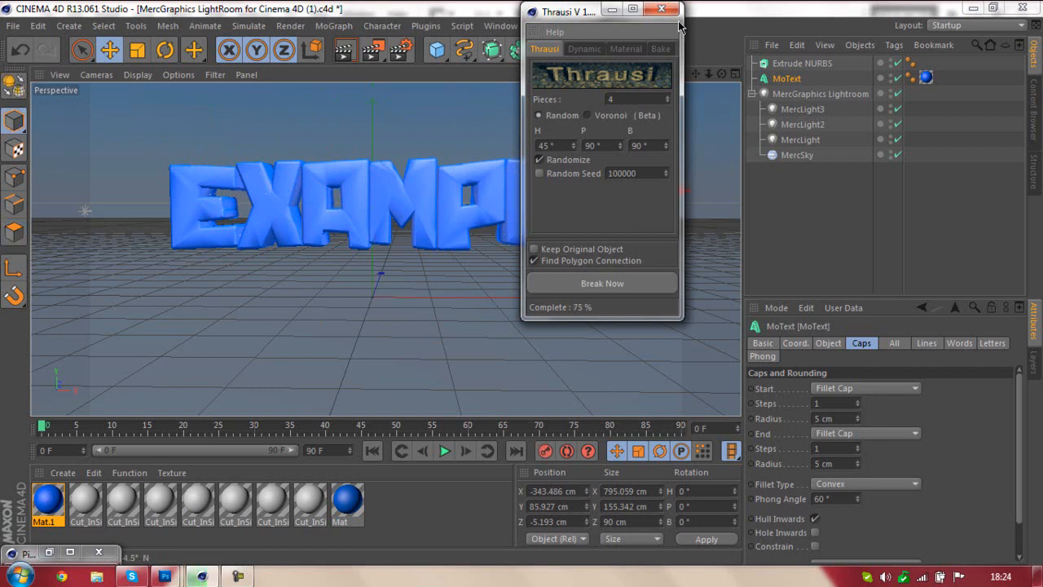
- Render a preview of the broken lettering in the perspective view
{"action": "left_click", "coordinate": [314, 345]}
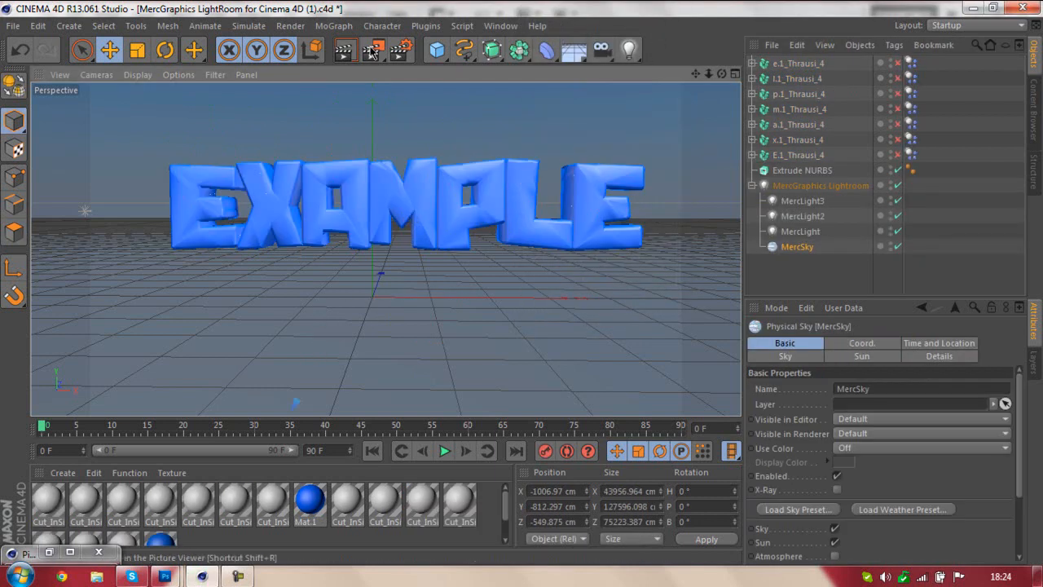
{"action": "left_click", "coordinate": [344, 50]}
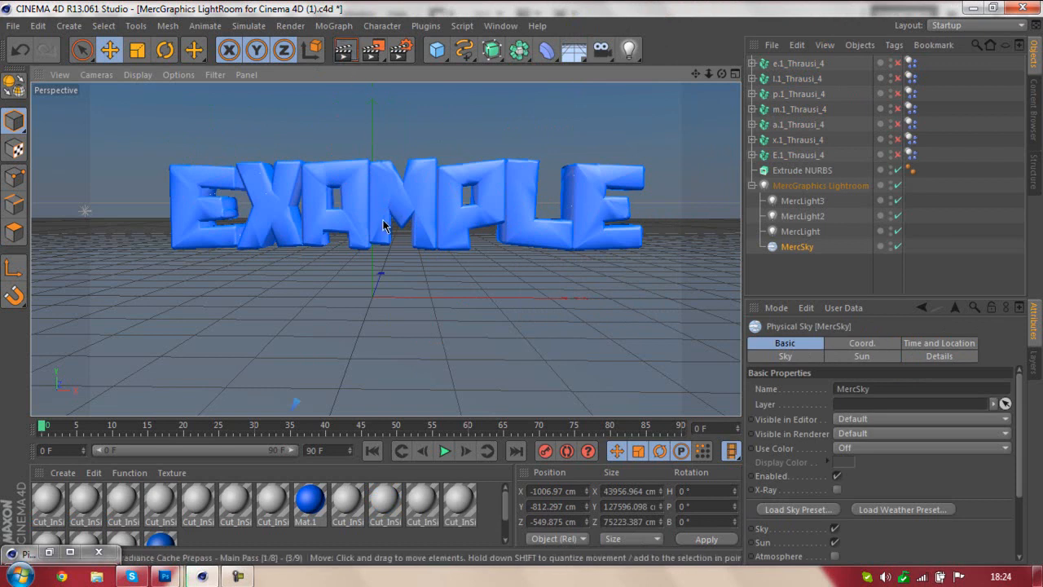
{"action": "left_click", "coordinate": [374, 298]}
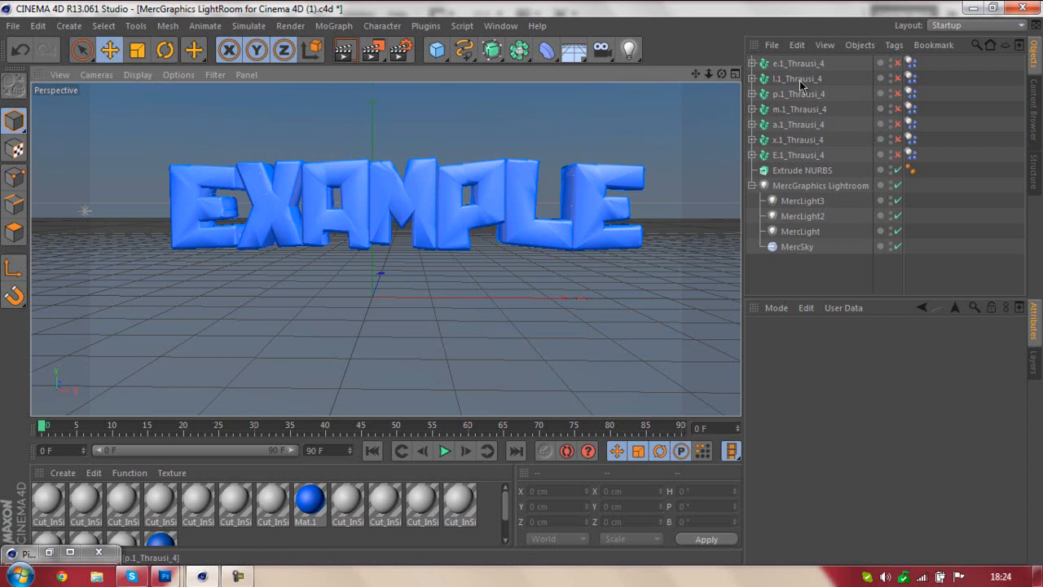
- Enable all seven Thrausi fracture objects that make up the letters
{"action": "left_click", "coordinate": [898, 63]}
{"action": "left_click", "coordinate": [897, 78]}
{"action": "left_click", "coordinate": [897, 94]}
{"action": "left_click", "coordinate": [897, 124]}
{"action": "left_click", "coordinate": [897, 139]}
{"action": "left_click", "coordinate": [897, 109]}
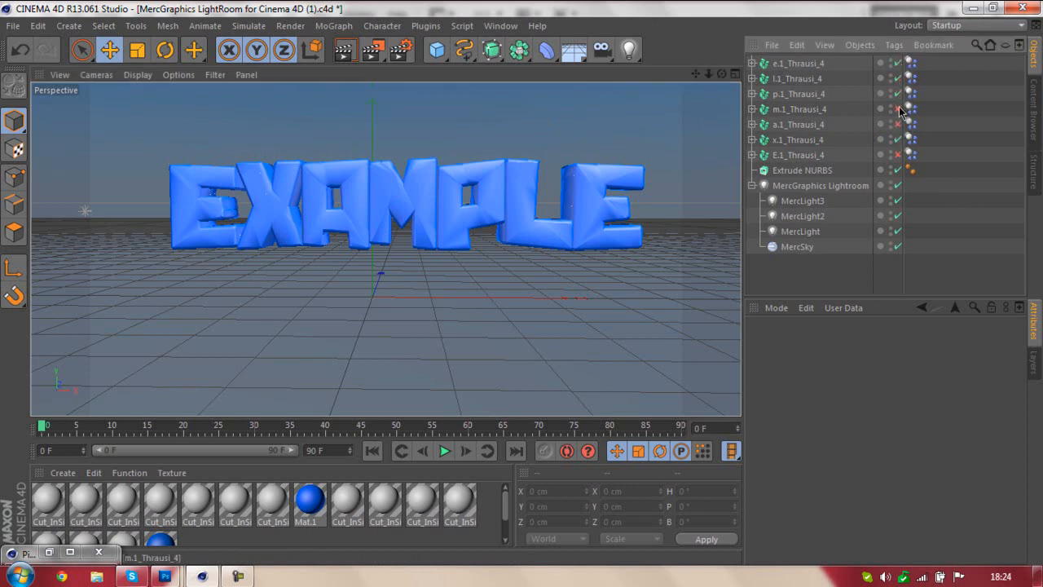
{"action": "left_click", "coordinate": [897, 156]}
- Select all seven Thrausi fracture objects and apply a MoGraph Random effector to them
{"action": "left_click", "coordinate": [797, 63]}
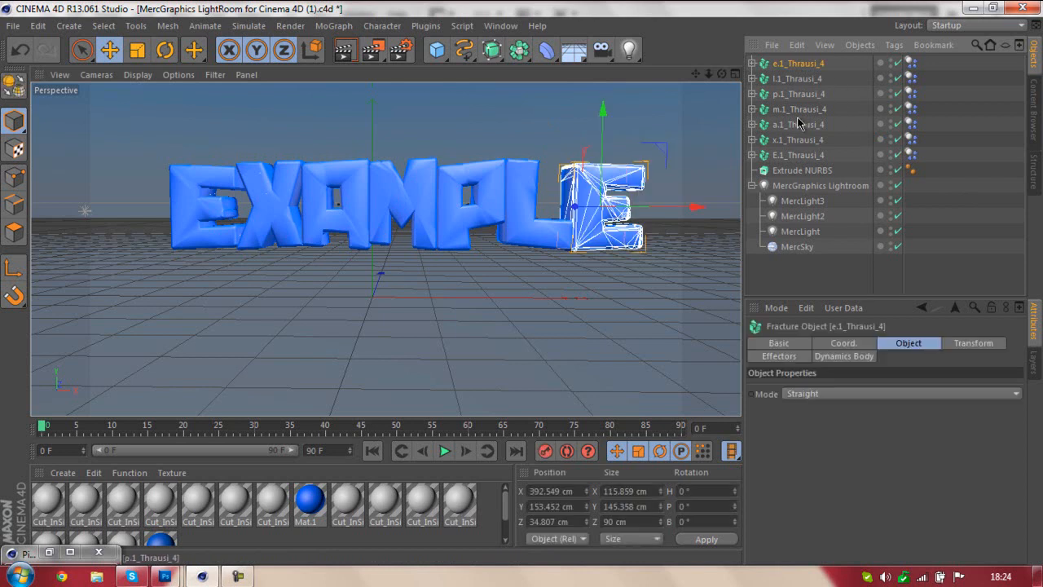
{"action": "left_click", "coordinate": [799, 158], "text": "shift"}
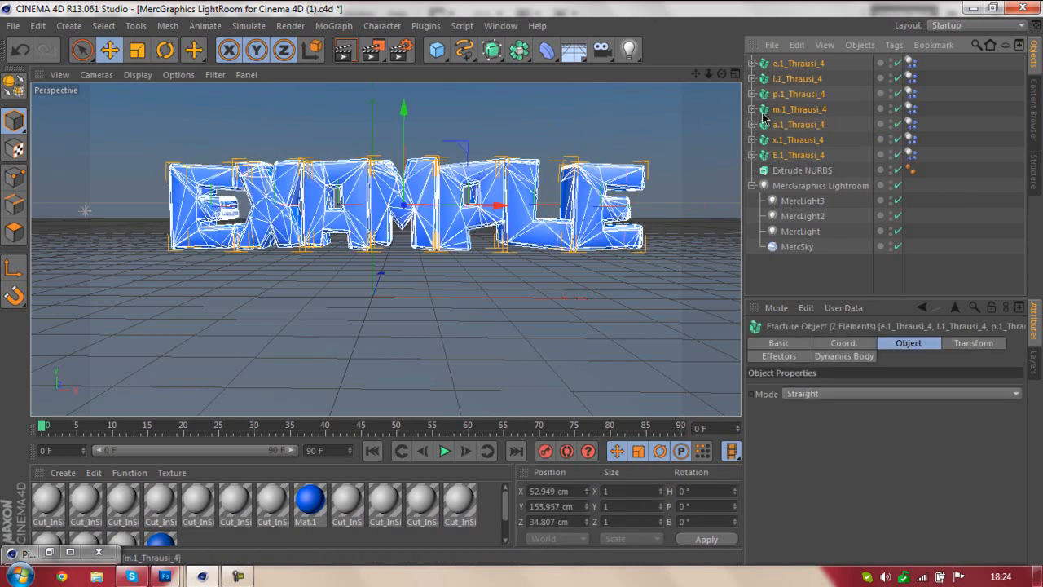
{"action": "left_click", "coordinate": [788, 79]}
{"action": "left_click", "coordinate": [809, 65]}
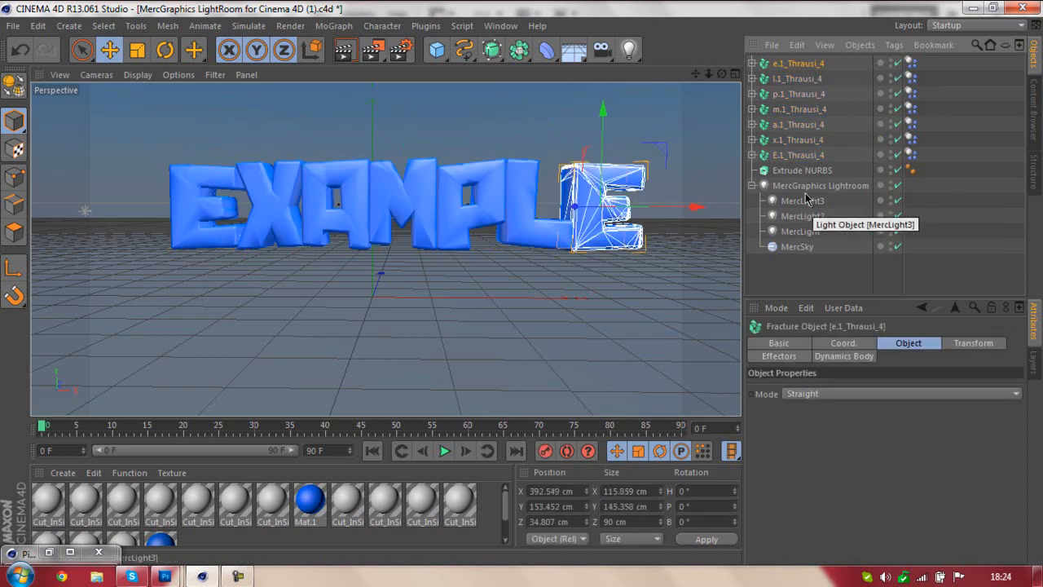
{"action": "left_click", "coordinate": [812, 156], "text": "shift"}
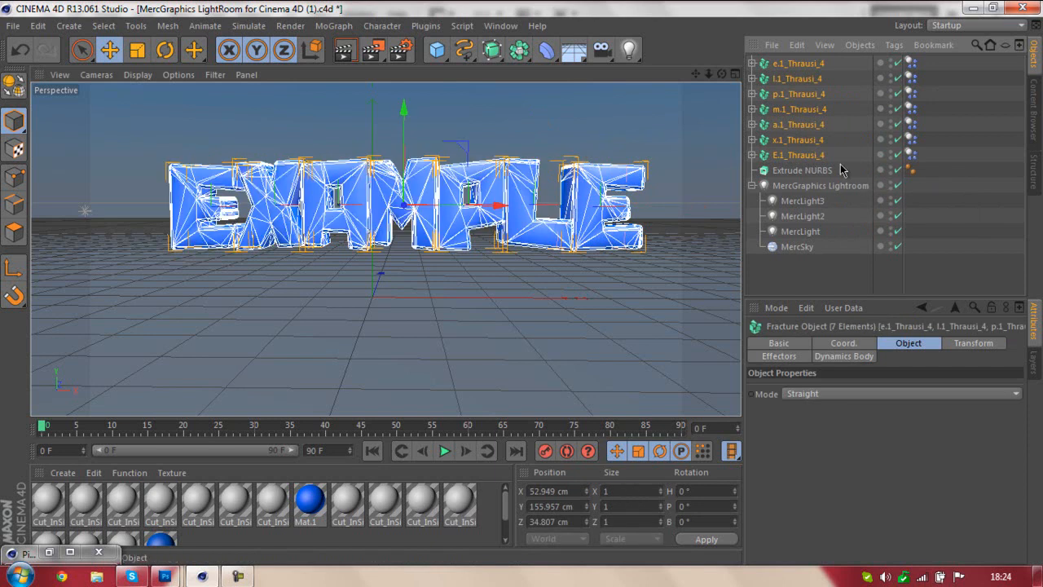
{"action": "left_click", "coordinate": [415, 27]}
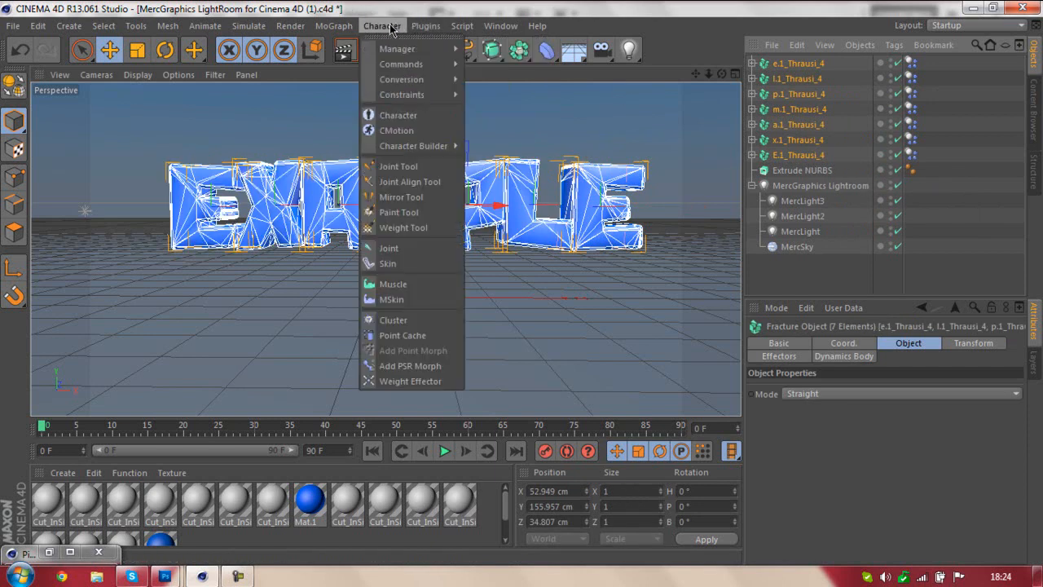
{"action": "mouse_move", "coordinate": [356, 32]}
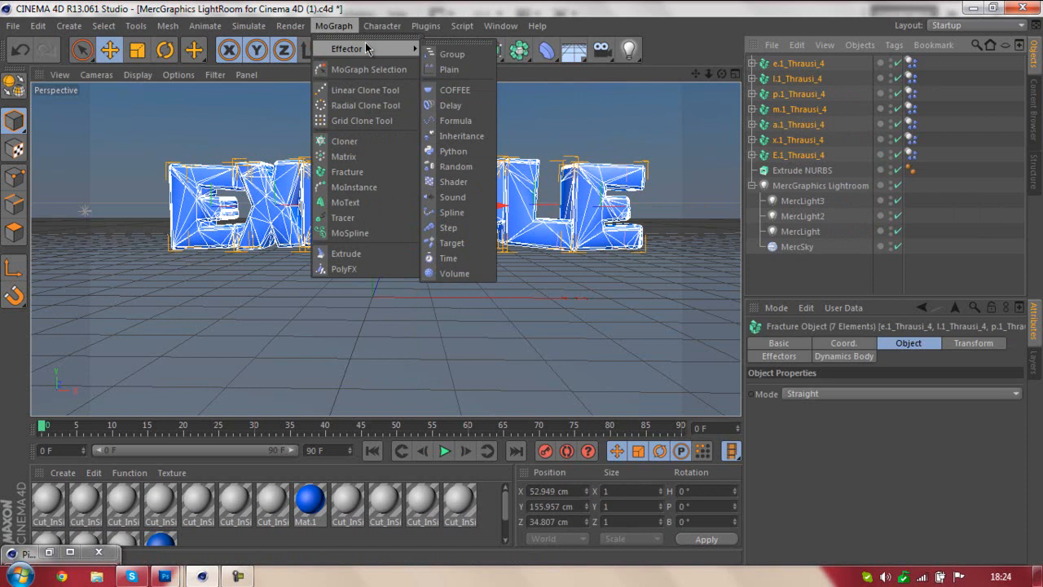
{"action": "left_click", "coordinate": [456, 166]}
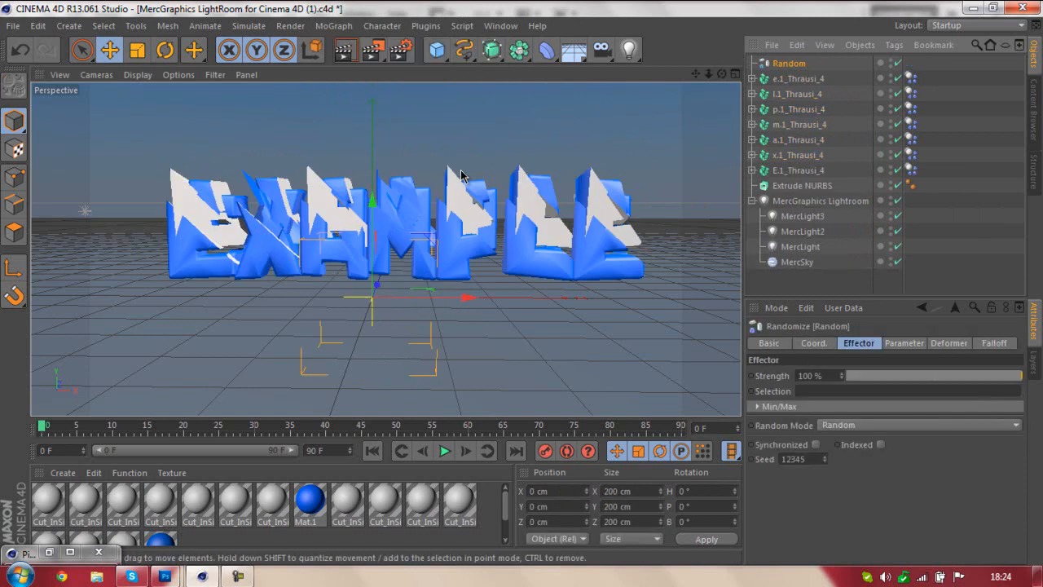
- Reduce the Random effector's influence to 10 % on all seven Thrausi fracture objects
{"action": "left_click", "coordinate": [794, 78]}
{"action": "left_click", "coordinate": [802, 174], "text": "shift"}
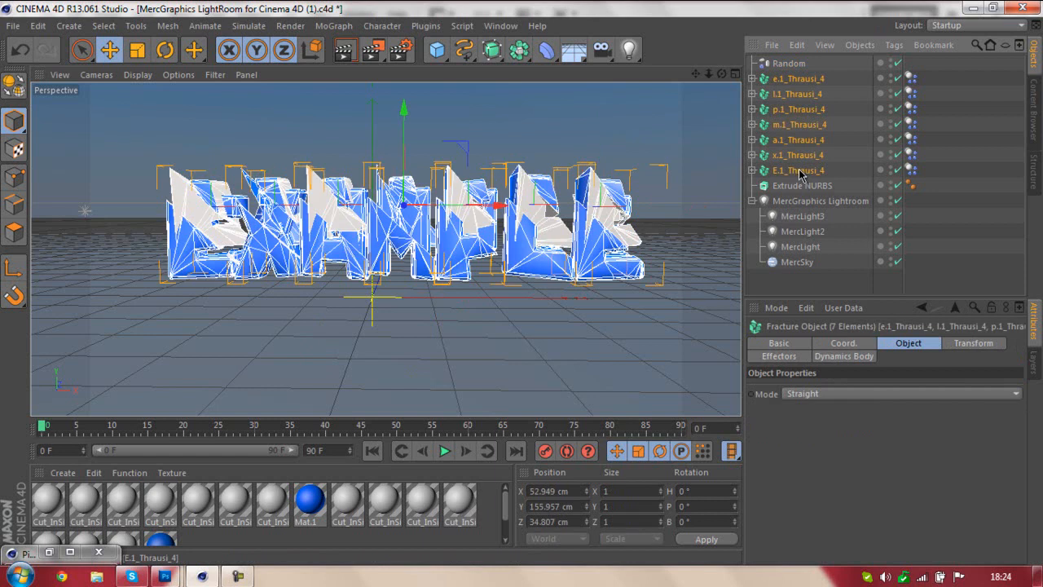
{"action": "left_click", "coordinate": [789, 80]}
{"action": "left_click", "coordinate": [799, 171], "text": "shift"}
{"action": "left_click", "coordinate": [798, 361]}
{"action": "left_click_drag", "start_coordinate": [906, 483], "coordinate": [858, 480]}
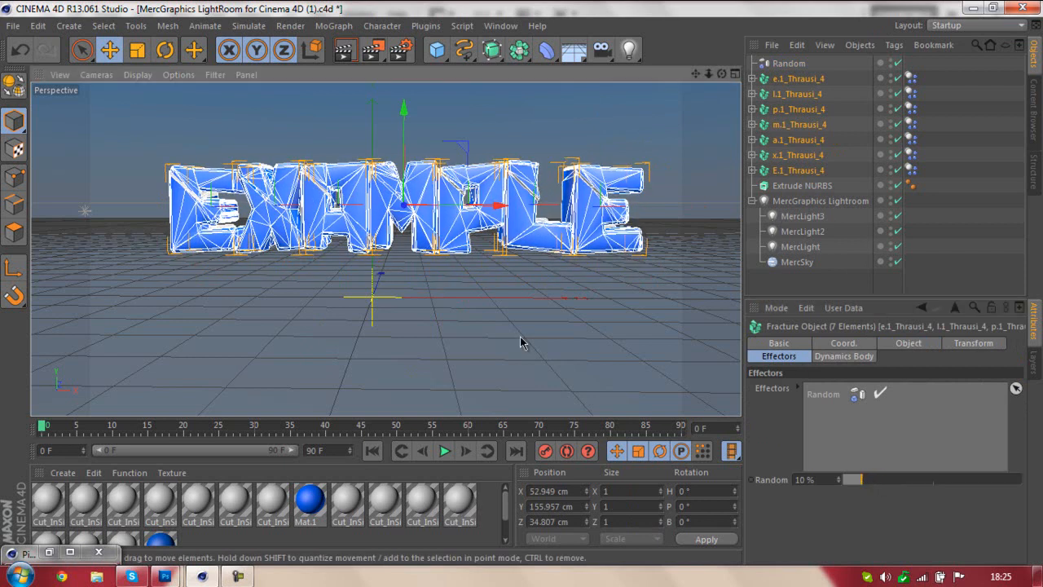
{"action": "left_click", "coordinate": [520, 343]}
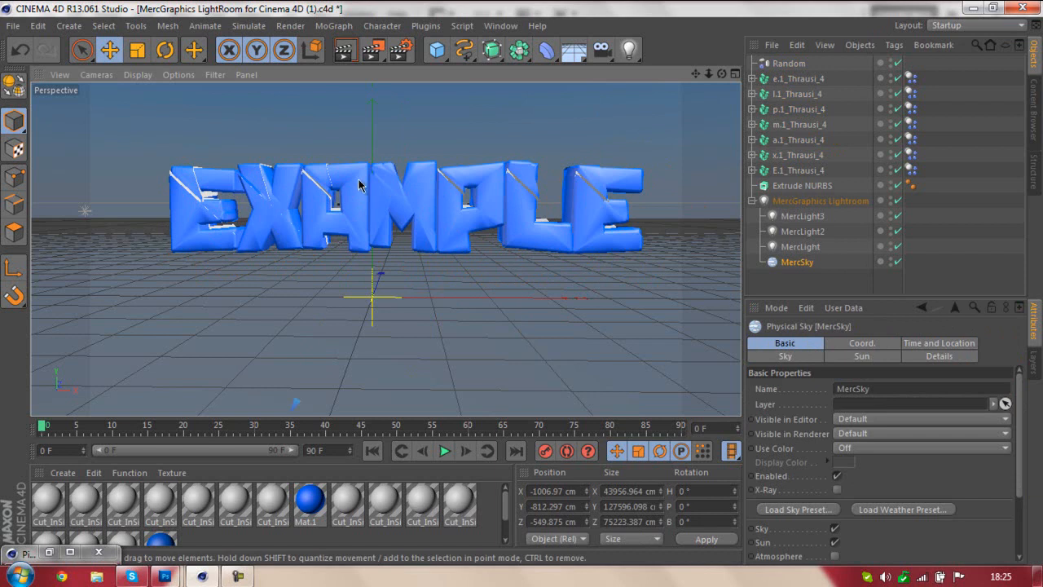
- Start rendering the cracked lettering to the Picture Viewer, and stop the render
{"action": "left_click_drag", "start_coordinate": [475, 355], "coordinate": [438, 372]}
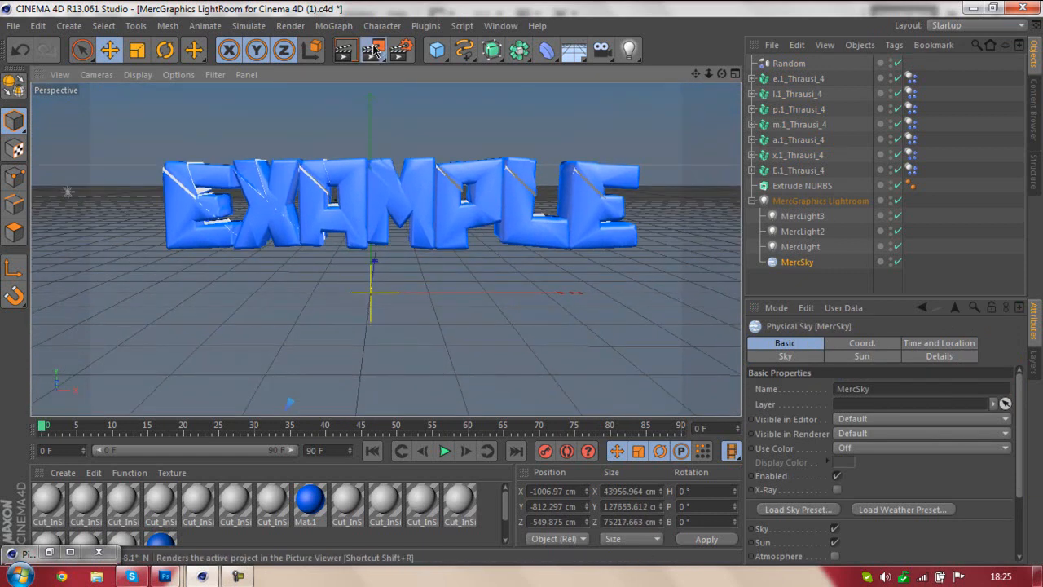
{"action": "left_click", "coordinate": [374, 51]}
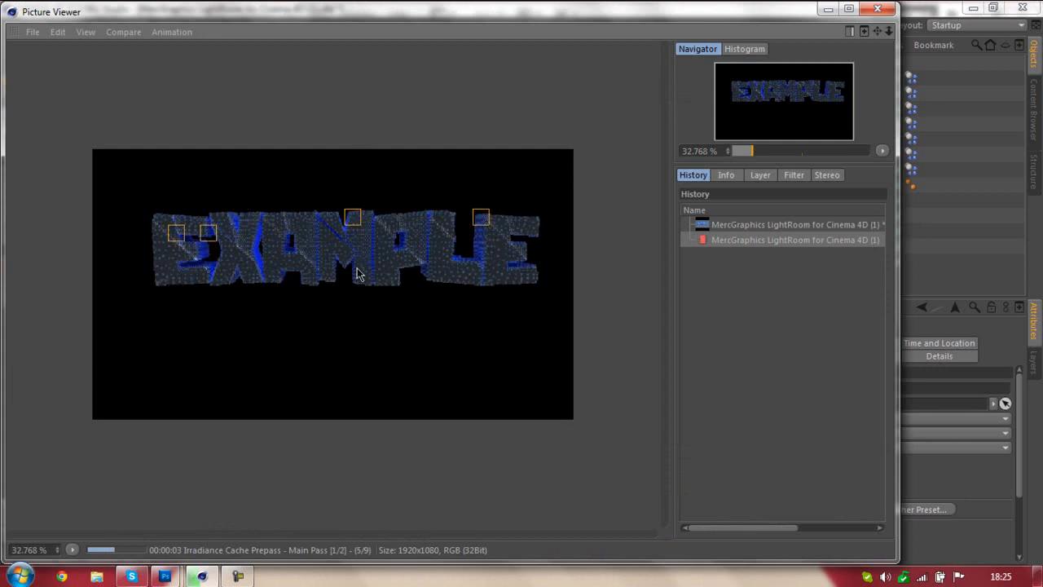
{"action": "left_click", "coordinate": [878, 8]}
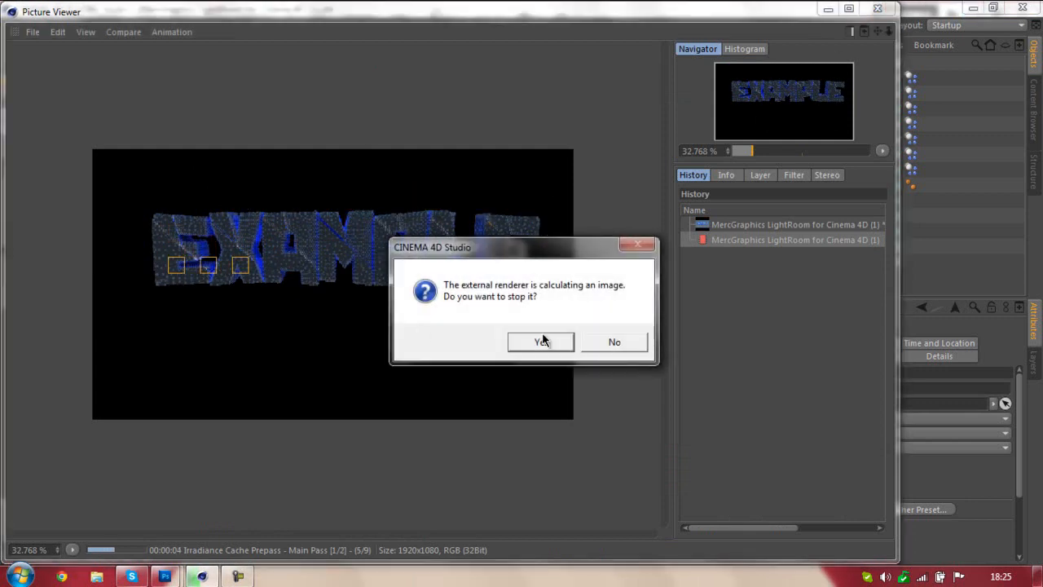
{"action": "left_click", "coordinate": [566, 350]}
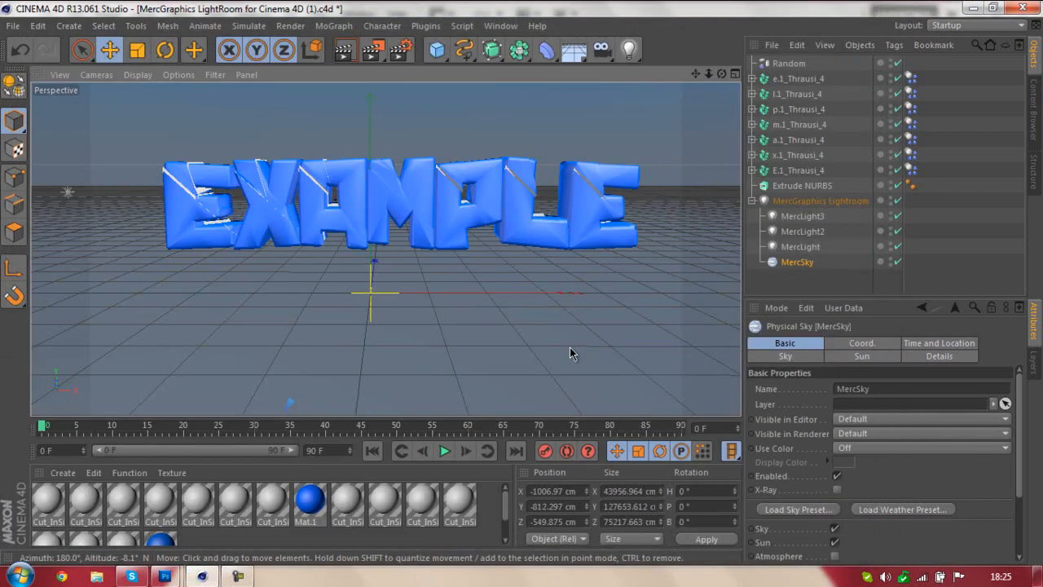
- Restart the Picture Viewer render, bring up saving it as a PNG still image, and cancel both the save and the render
{"action": "left_click", "coordinate": [376, 52]}
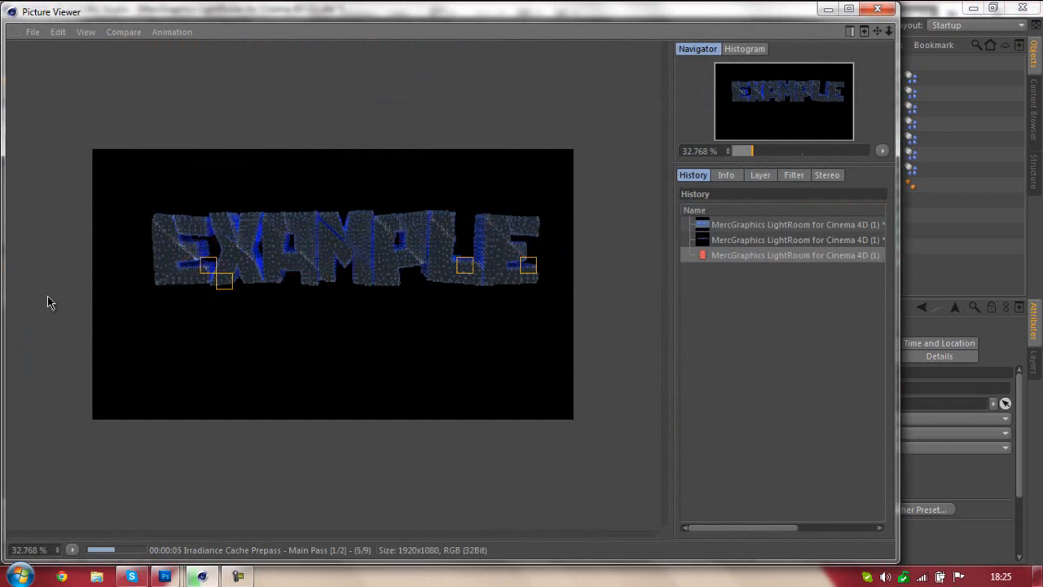
{"action": "left_click", "coordinate": [33, 32]}
{"action": "left_click", "coordinate": [50, 70]}
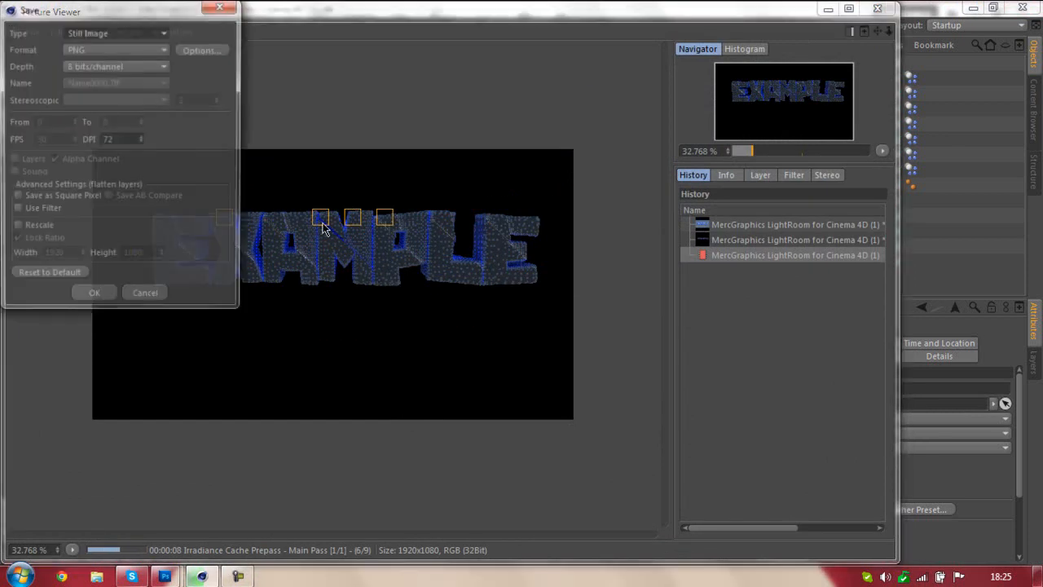
{"action": "left_click", "coordinate": [93, 297]}
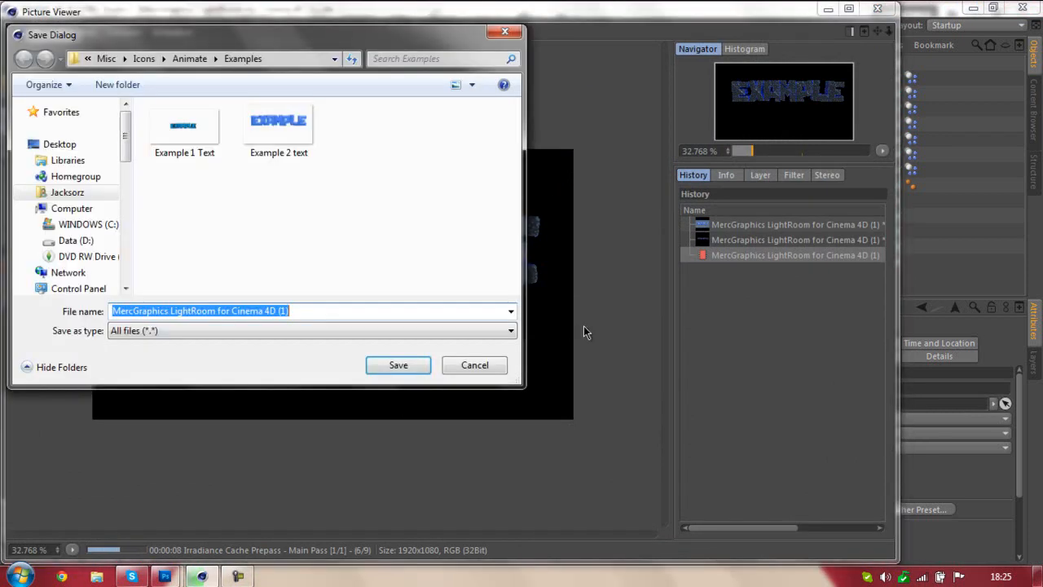
{"action": "left_click", "coordinate": [474, 365]}
{"action": "left_click", "coordinate": [878, 8]}
{"action": "left_click", "coordinate": [573, 342]}
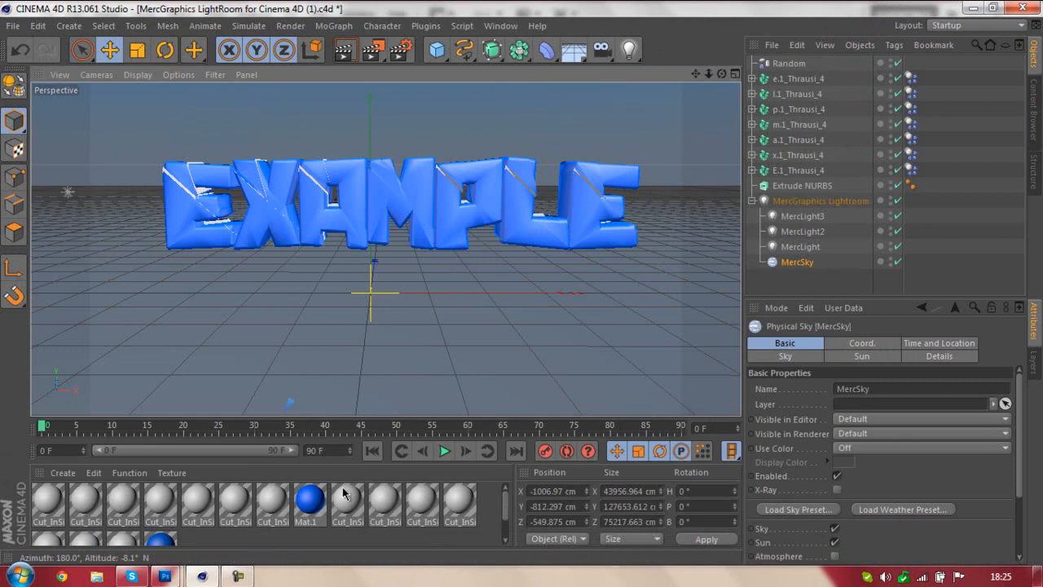
- Switch to Photoshop and close the Example 1 Text.png image without saving changes
{"action": "left_click", "coordinate": [971, 7]}
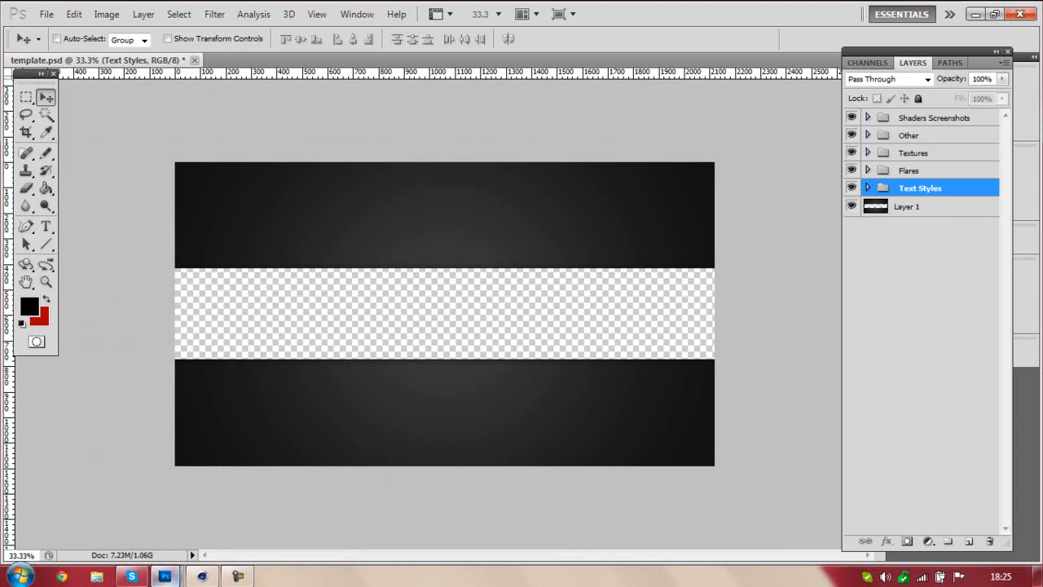
{"action": "mouse_move", "coordinate": [173, 577]}
{"action": "left_click", "coordinate": [261, 507]}
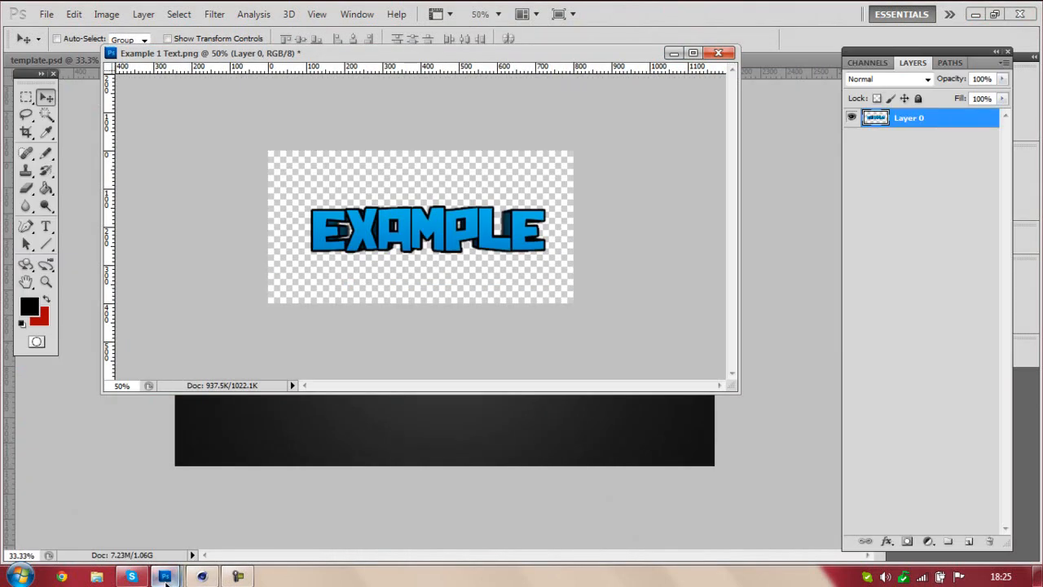
{"action": "left_click", "coordinate": [167, 577]}
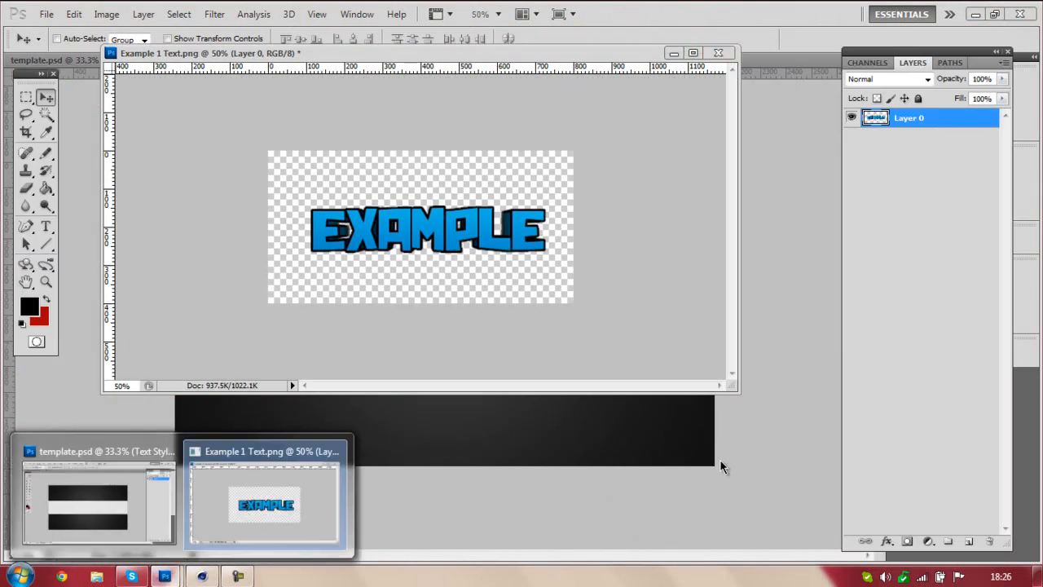
{"action": "left_click", "coordinate": [727, 55]}
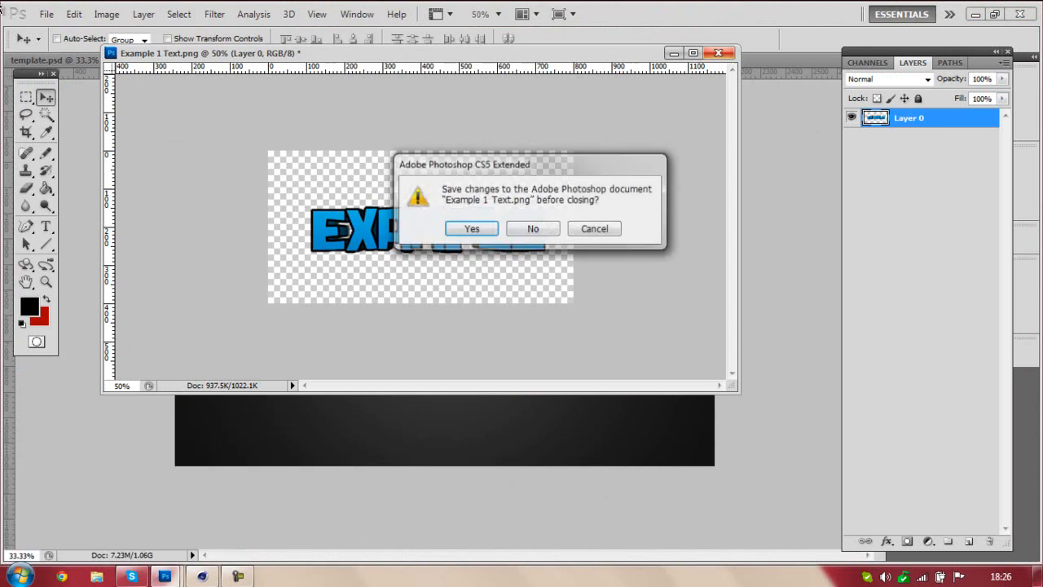
{"action": "left_click", "coordinate": [548, 227]}
- Open Example 1 Text.png from the Examples folder
{"action": "left_click", "coordinate": [59, 13]}
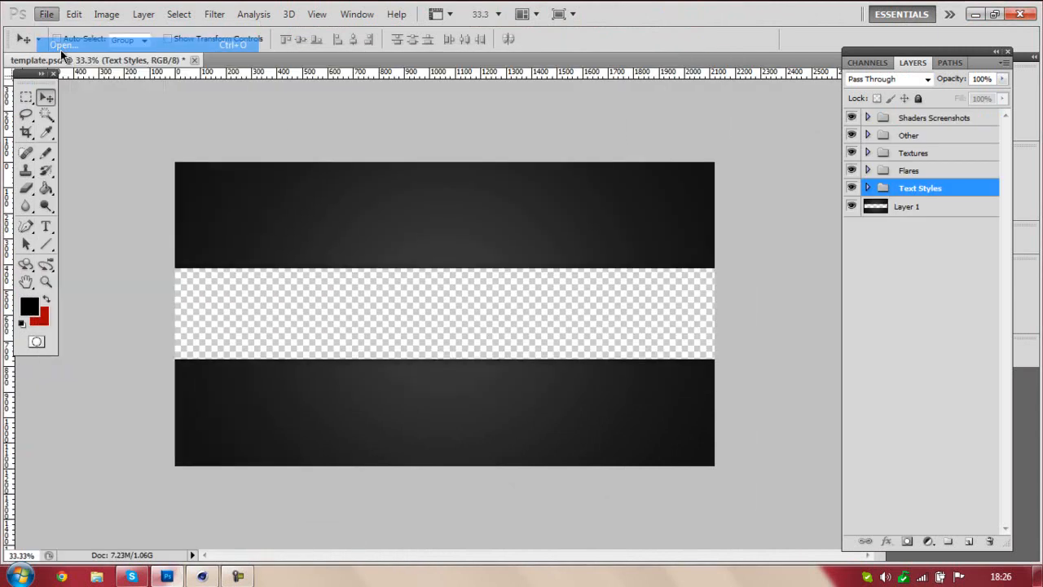
{"action": "left_click", "coordinate": [61, 48]}
{"action": "double_click", "coordinate": [434, 128]}
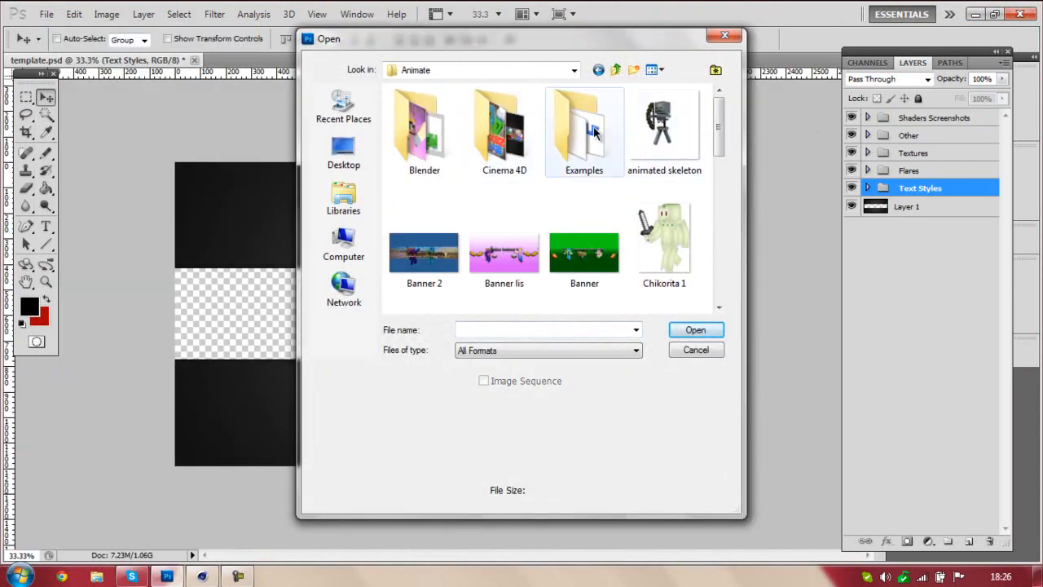
{"action": "double_click", "coordinate": [592, 127]}
{"action": "double_click", "coordinate": [438, 142]}
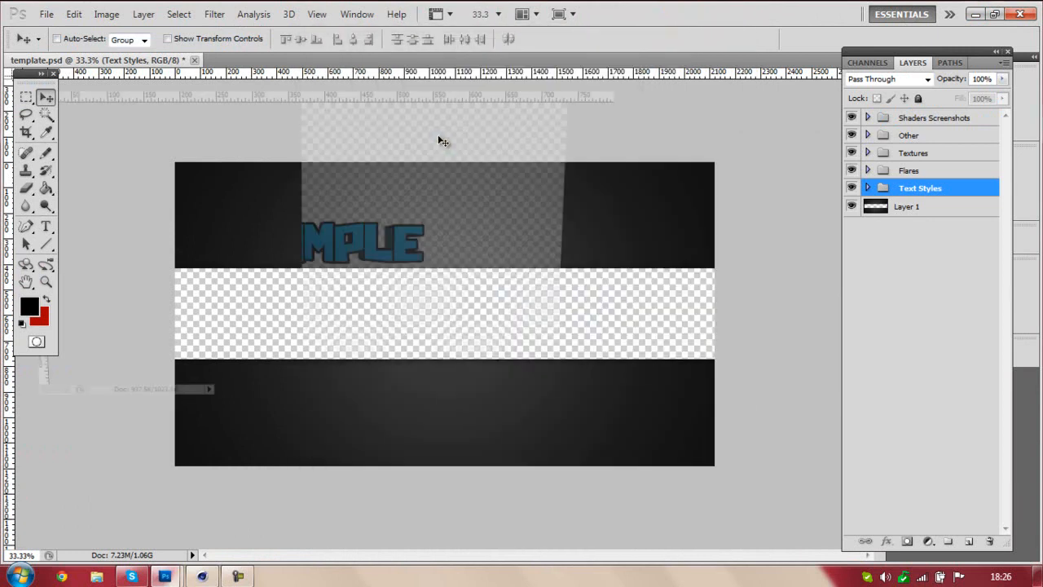
- Copy the EXAMPLE lettering into template.psd, put away its source window, and move the lettering onto the middle transparent band
{"action": "left_click_drag", "start_coordinate": [375, 254], "coordinate": [656, 230]}
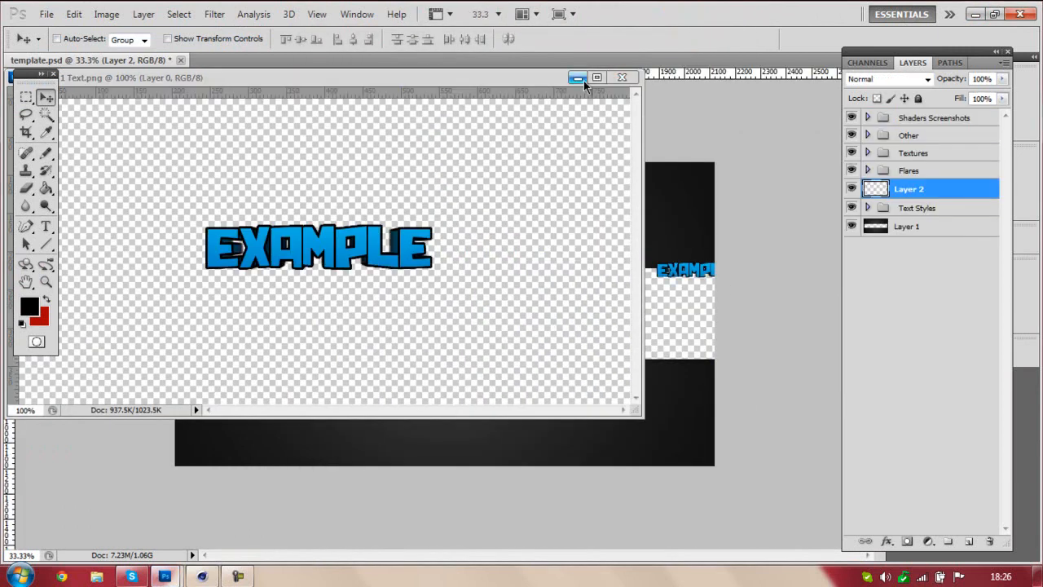
{"action": "left_click", "coordinate": [595, 79]}
{"action": "mouse_move", "coordinate": [705, 270]}
{"action": "left_mouse_down"}
{"action": "mouse_move", "coordinate": [478, 310]}
{"action": "mouse_move", "coordinate": [403, 356]}
{"action": "mouse_move", "coordinate": [401, 345]}
{"action": "left_mouse_up"}
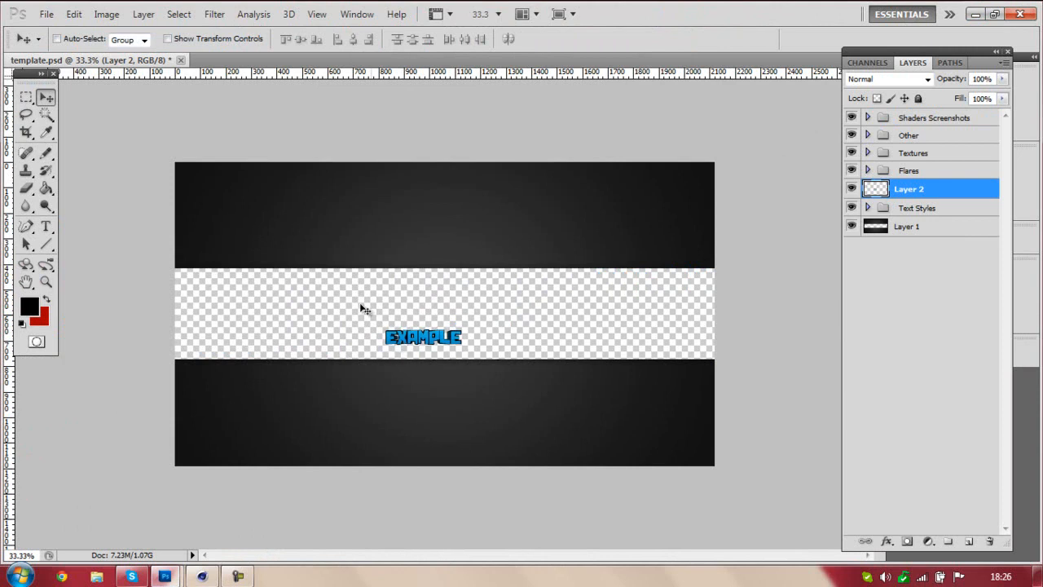
- Enlarge the EXAMPLE lettering with Free Transform to nearly half the banner's width and position it low in the transparent band
{"action": "left_click", "coordinate": [74, 14]}
{"action": "left_click", "coordinate": [167, 288]}
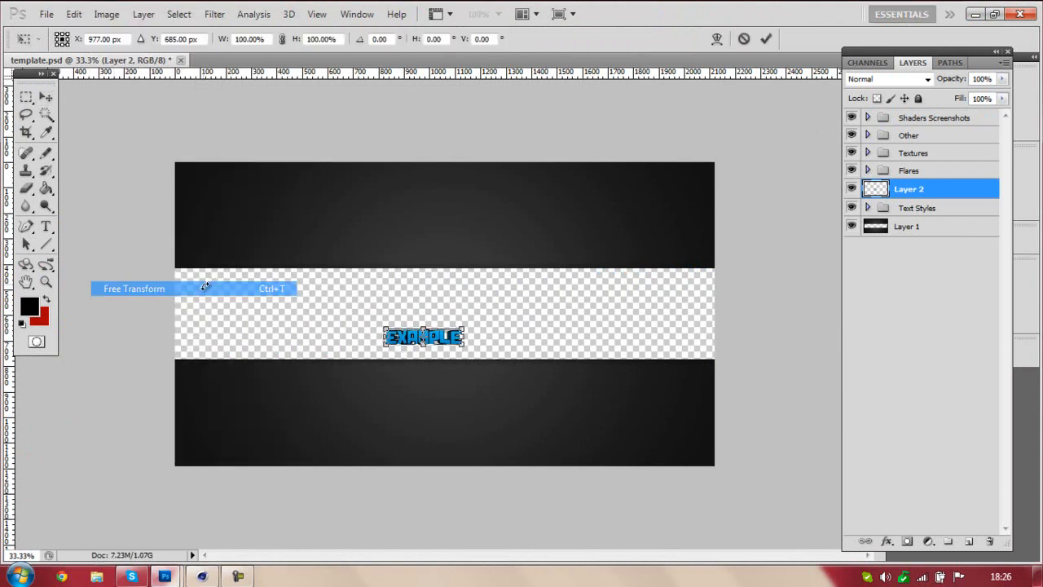
{"action": "left_click_drag", "start_coordinate": [465, 329], "coordinate": [514, 330]}
{"action": "key", "text": "Return"}
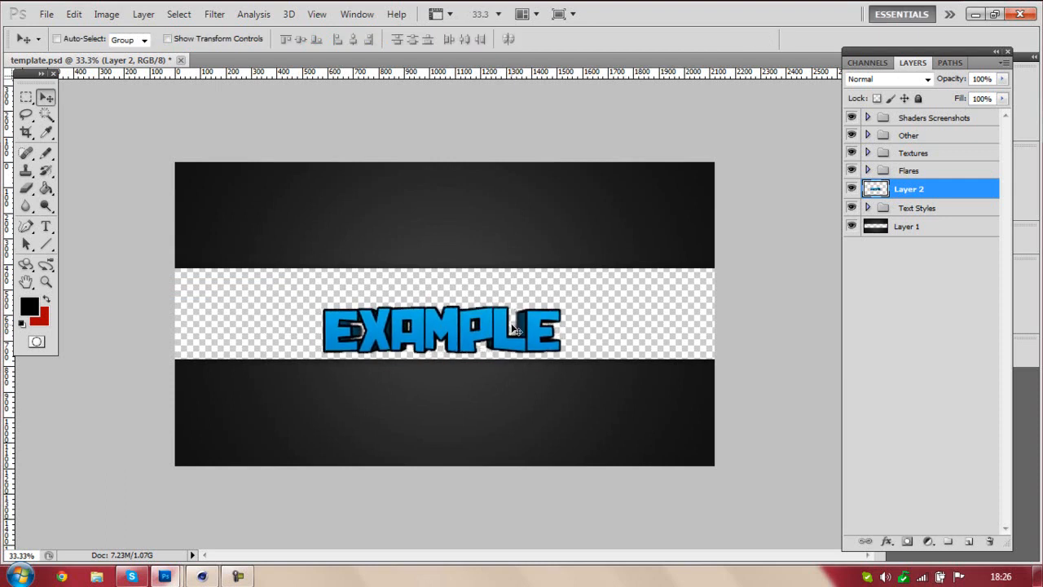
{"action": "left_click_drag", "start_coordinate": [525, 328], "coordinate": [523, 333]}
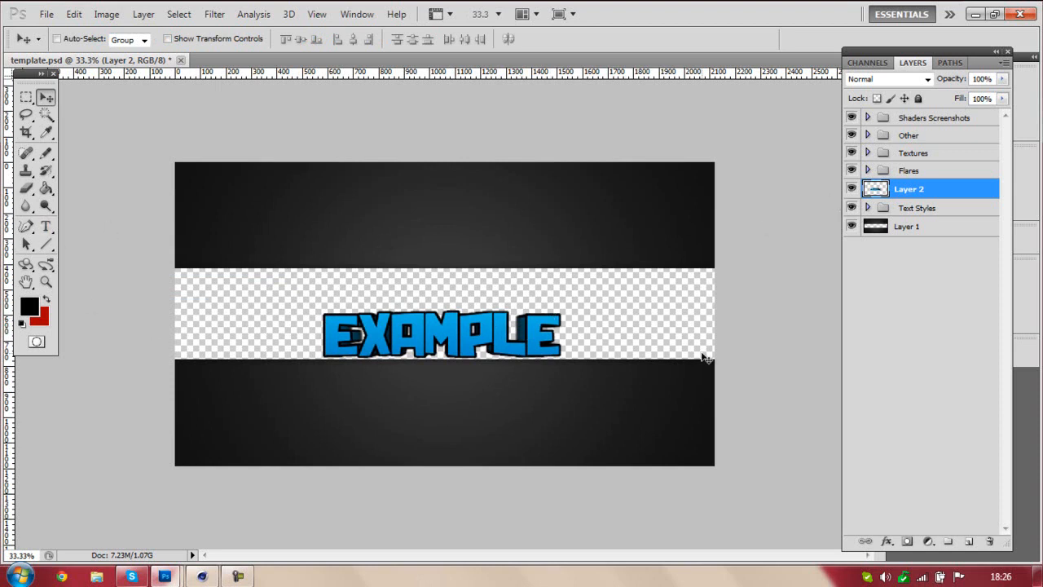
{"action": "mouse_move", "coordinate": [398, 360]}
{"action": "left_mouse_down"}
{"action": "mouse_move", "coordinate": [381, 360]}
{"action": "mouse_move", "coordinate": [390, 354]}
{"action": "left_mouse_up"}
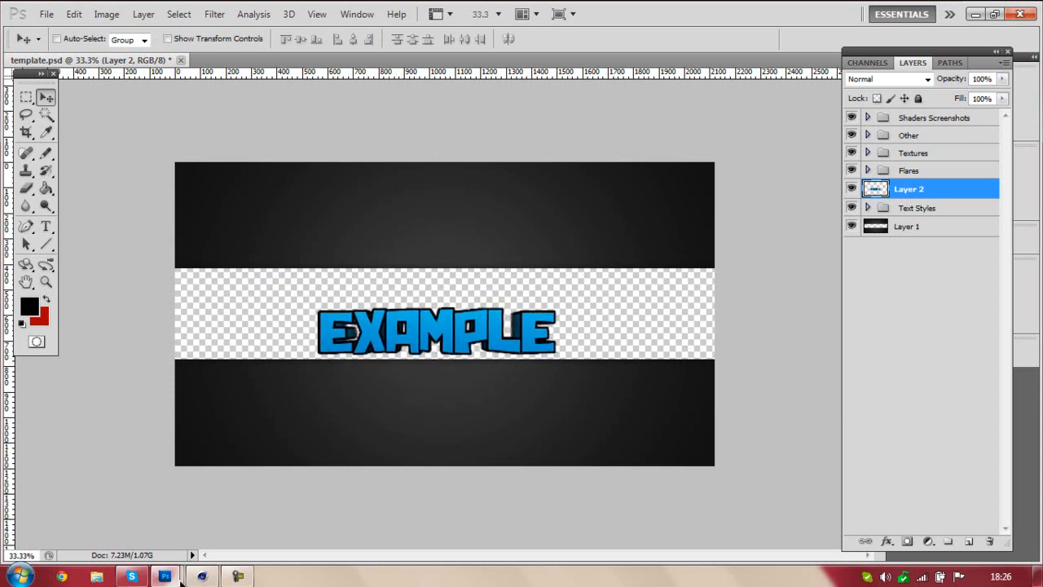
{"action": "mouse_move", "coordinate": [406, 322]}
{"action": "left_mouse_down"}
{"action": "mouse_move", "coordinate": [395, 293]}
{"action": "mouse_move", "coordinate": [411, 295]}
{"action": "mouse_move", "coordinate": [378, 232]}
{"action": "mouse_move", "coordinate": [414, 264]}
{"action": "mouse_move", "coordinate": [414, 321]}
{"action": "left_mouse_up"}
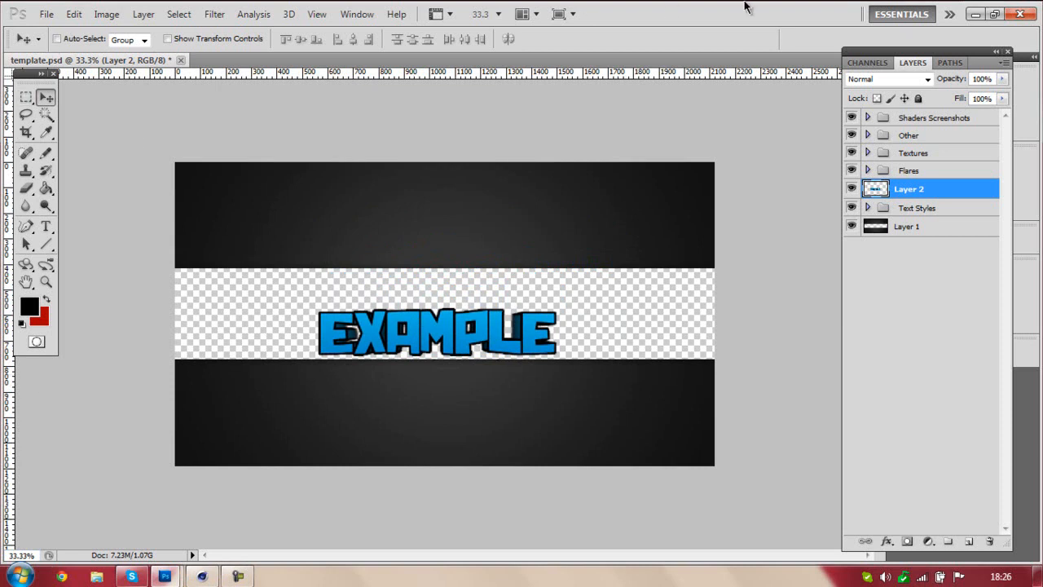
{"action": "left_click", "coordinate": [975, 14]}
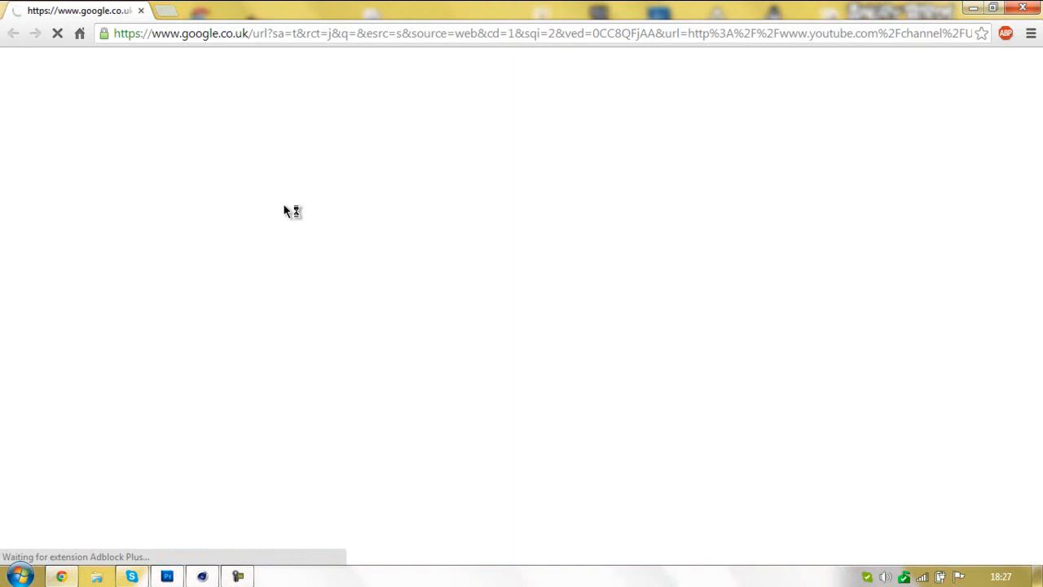
{"action": "left_click", "coordinate": [167, 577]}
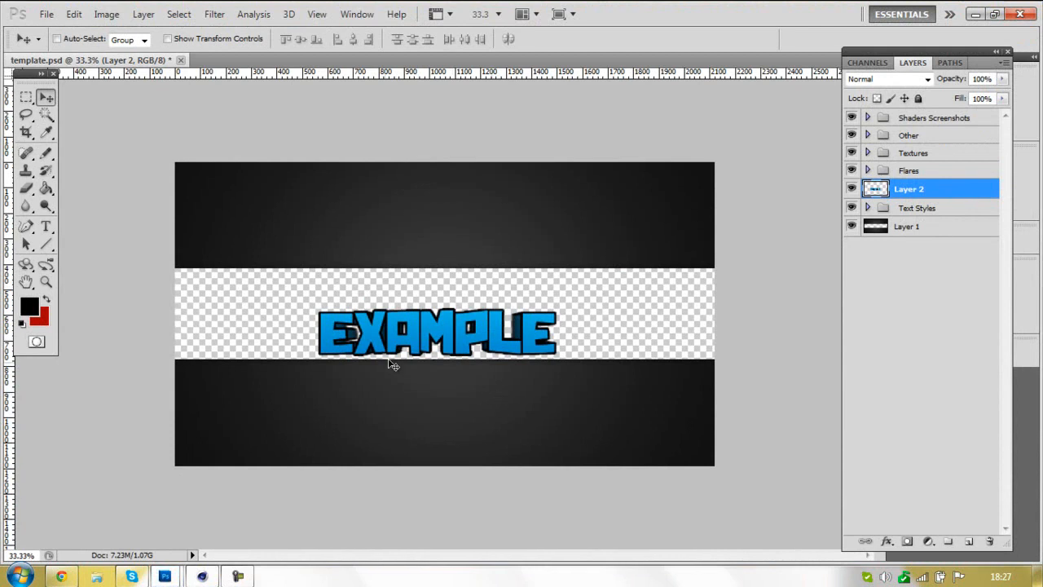
{"action": "mouse_move", "coordinate": [64, 579]}
{"action": "left_click_drag", "start_coordinate": [398, 340], "coordinate": [399, 342]}
{"action": "left_click", "coordinate": [46, 13]}
{"action": "key", "text": "Escape"}
{"action": "key", "text": "ctrl+o"}
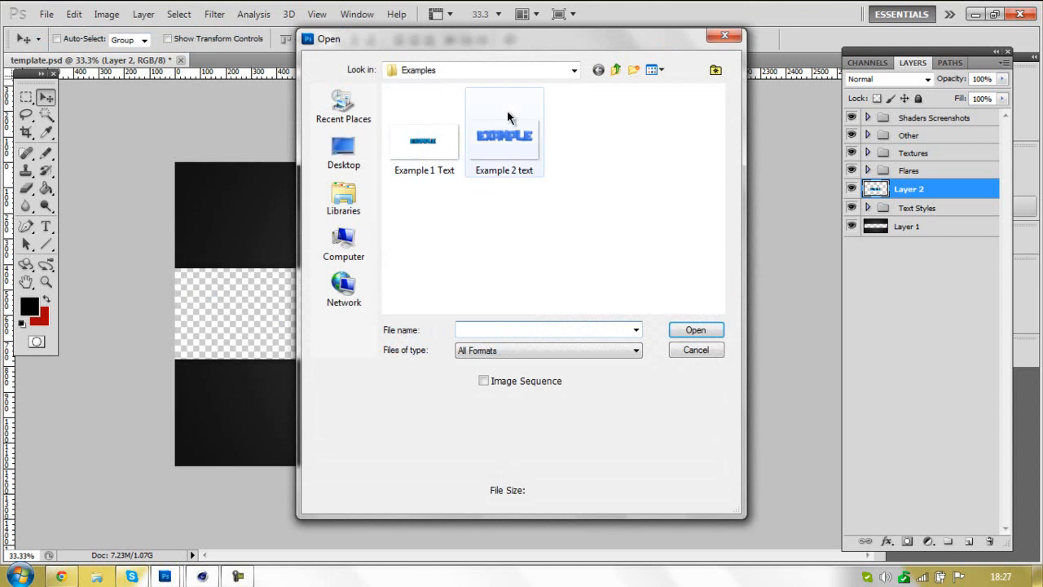
{"action": "left_click", "coordinate": [697, 351]}
- Switch to Cinema 4D and open the anishwij v6 library file from the rig folder
{"action": "left_click", "coordinate": [203, 576]}
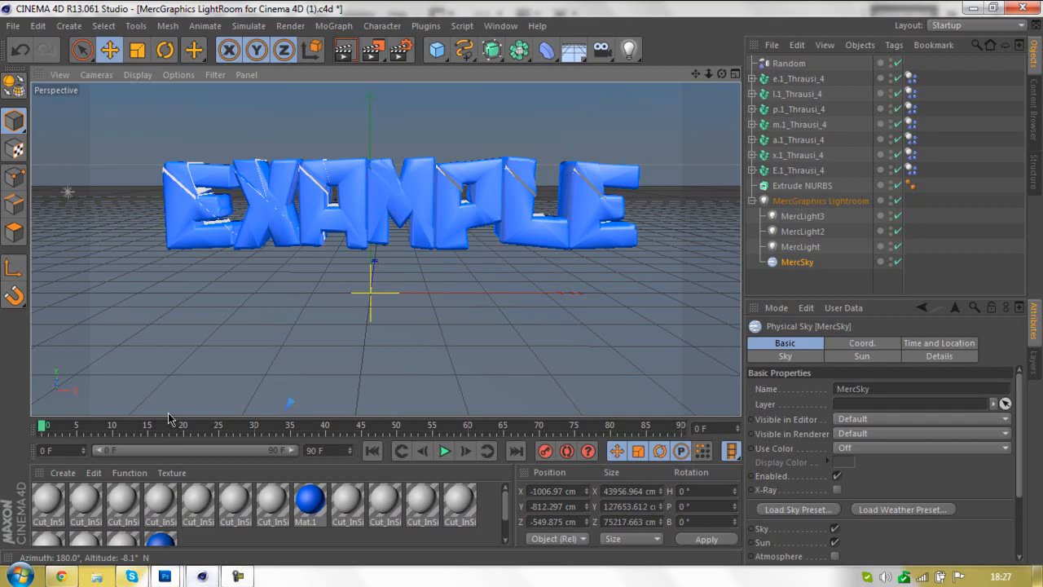
{"action": "left_click", "coordinate": [13, 25]}
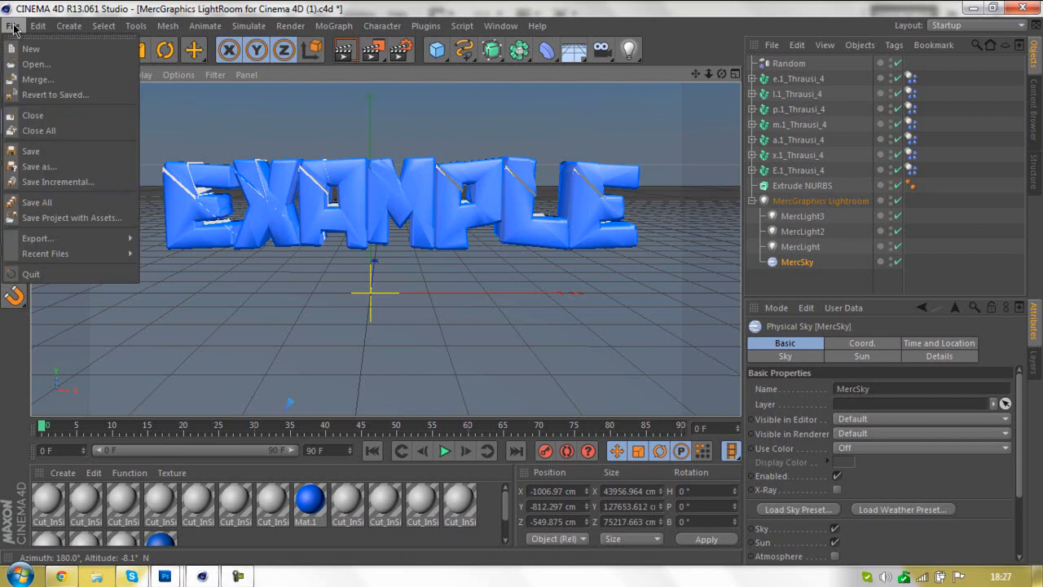
{"action": "left_click", "coordinate": [36, 64]}
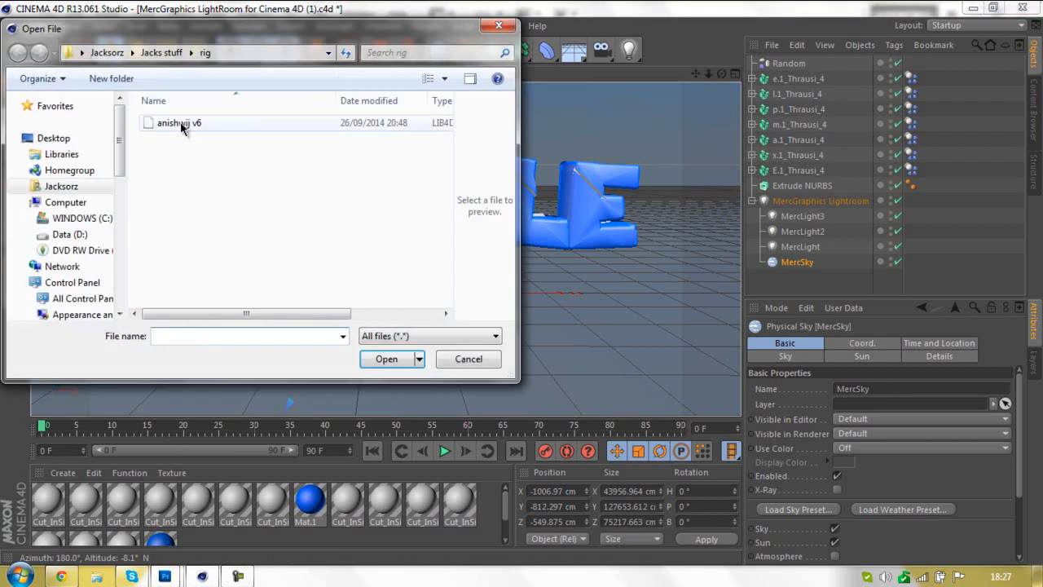
{"action": "double_click", "coordinate": [219, 122]}
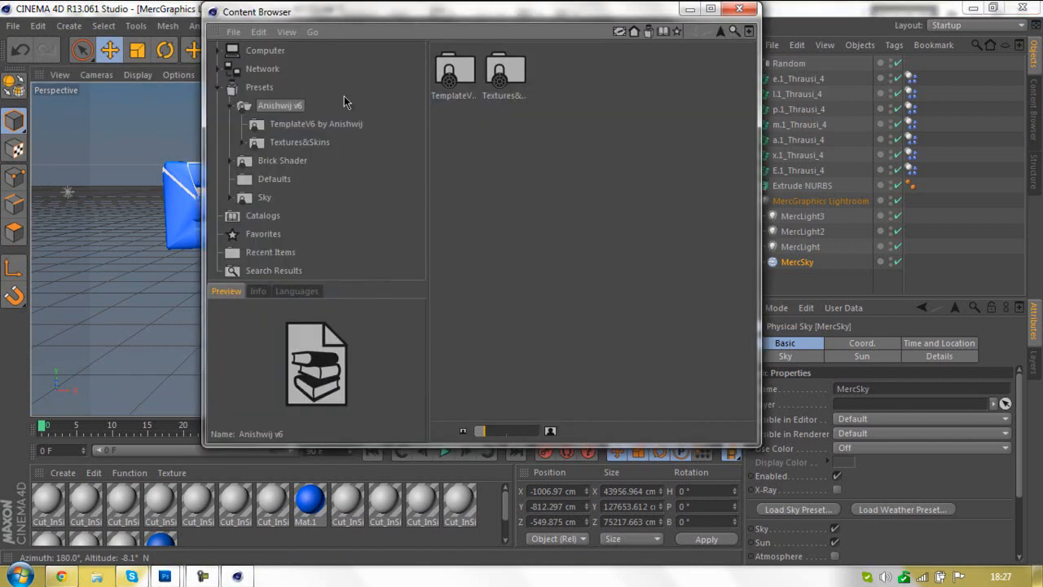
- Browse the Skins presets under Textures&Skins and open the Adventurer skin for viewing
{"action": "double_click", "coordinate": [507, 76]}
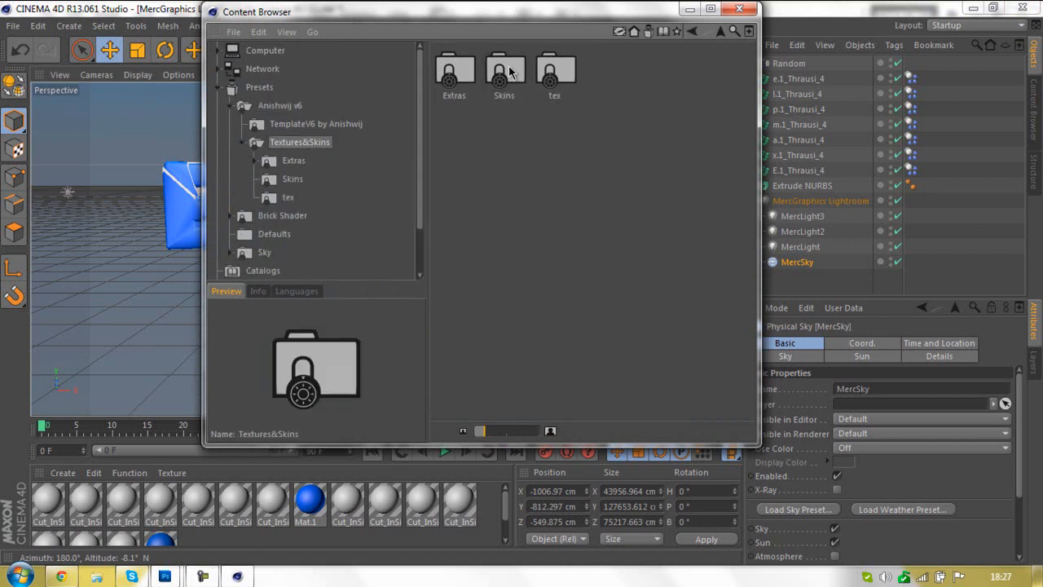
{"action": "left_click", "coordinate": [510, 76]}
{"action": "double_click", "coordinate": [509, 77]}
{"action": "double_click", "coordinate": [451, 73]}
{"action": "left_click", "coordinate": [828, 9]}
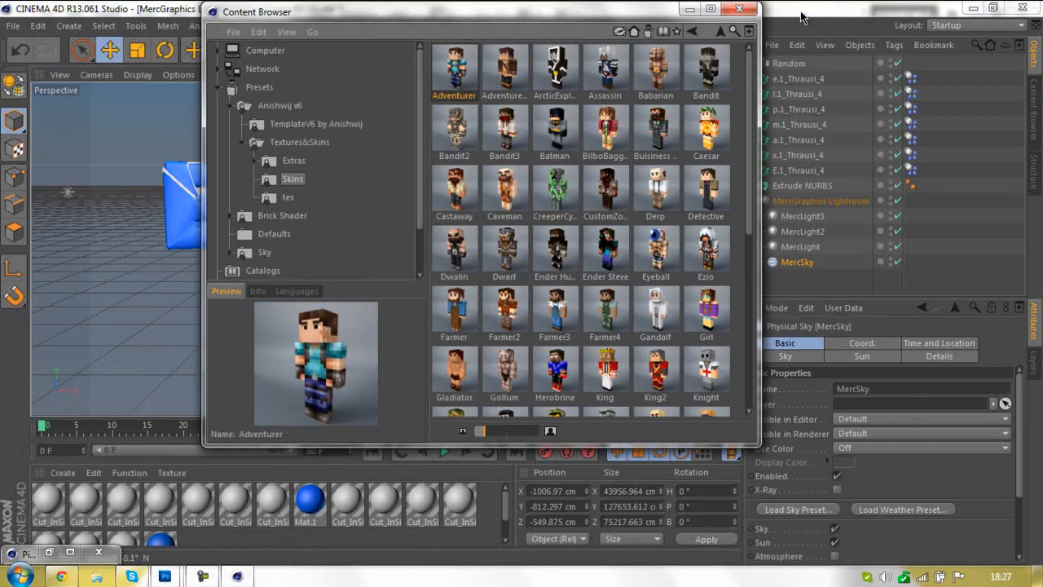
- Load the 1.TemplateV6 by Anishwij character rig into the scene and minimize the Content Browser
{"action": "left_click", "coordinate": [297, 127]}
{"action": "left_click", "coordinate": [289, 107]}
{"action": "left_click", "coordinate": [314, 125]}
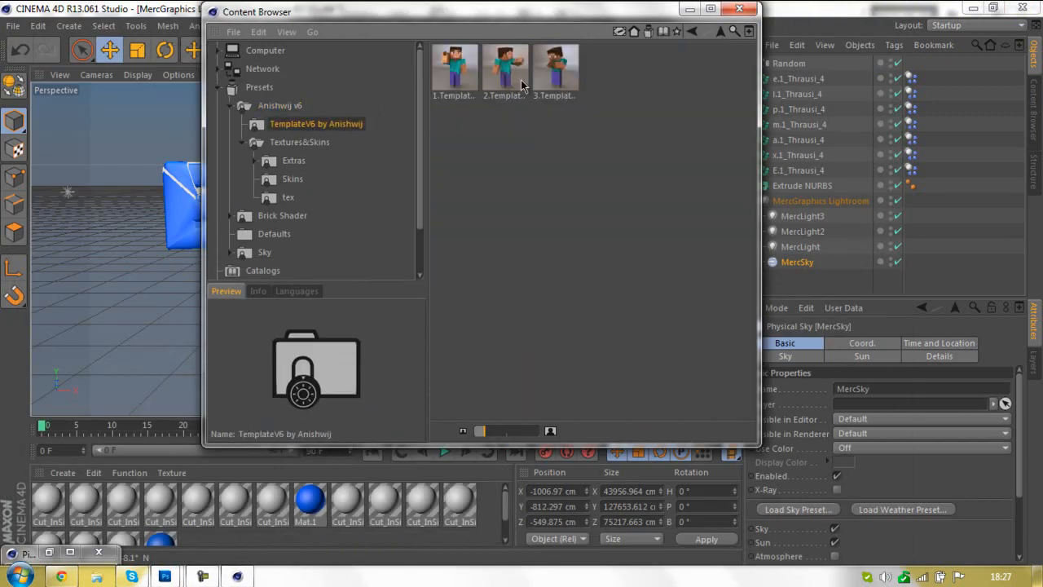
{"action": "left_click", "coordinate": [447, 73]}
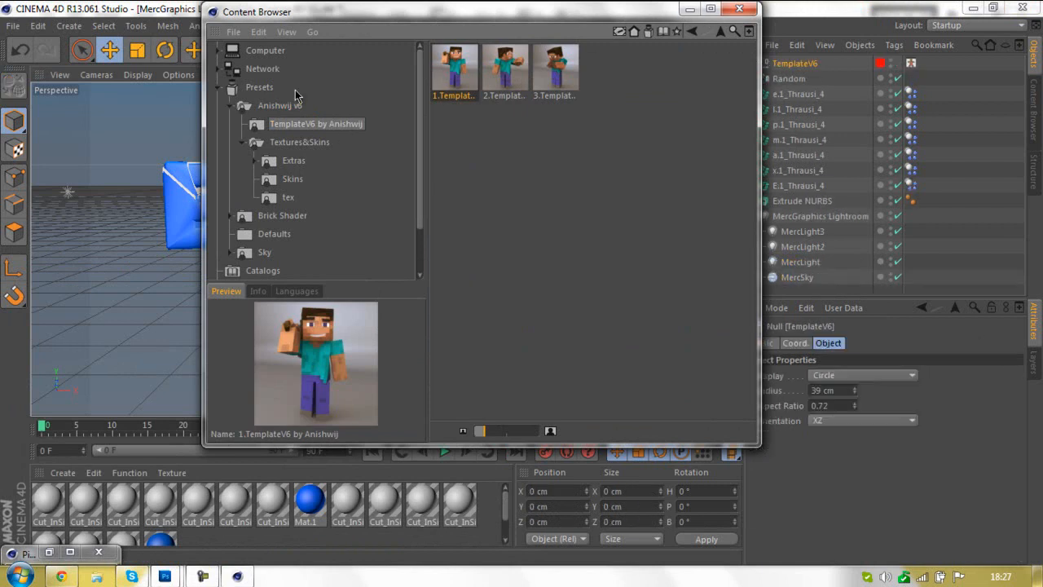
{"action": "left_click", "coordinate": [689, 9]}
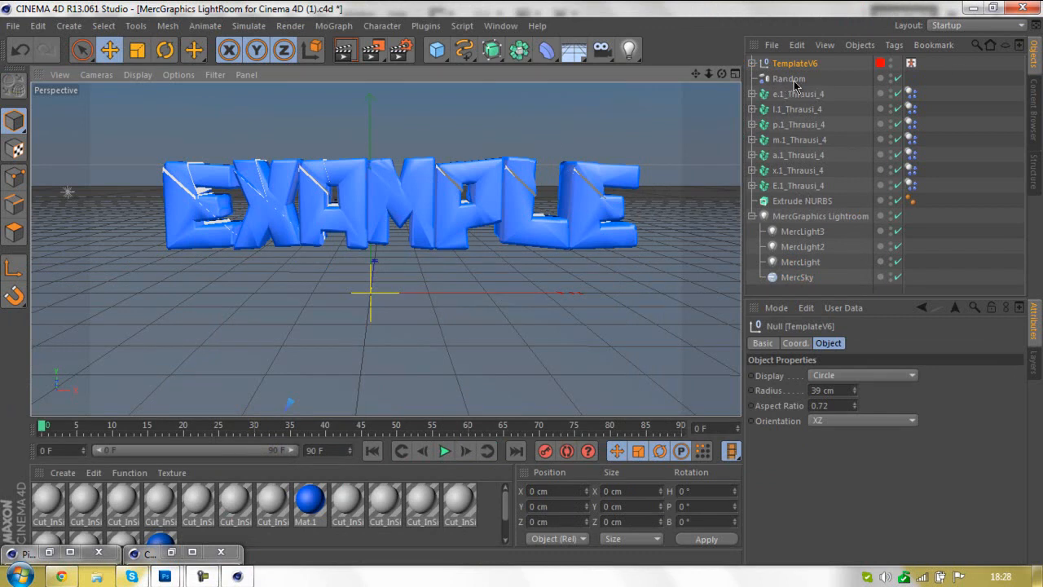
- Delete the Random effector, all seven Thrausi fracture objects and the Extrude NURBS from the scene
{"action": "left_click", "coordinate": [909, 197]}
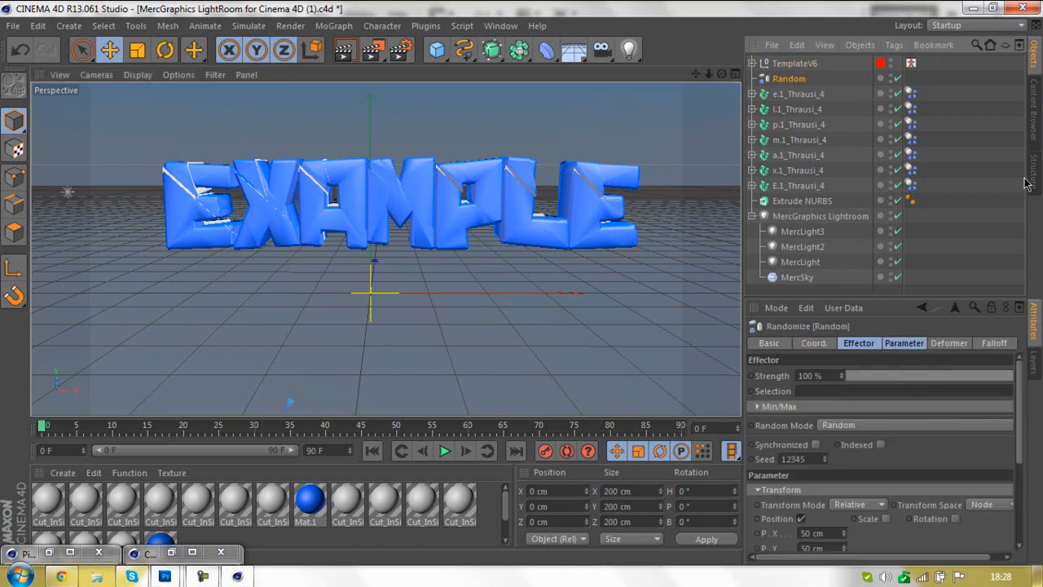
{"action": "left_click", "coordinate": [792, 80], "text": "shift"}
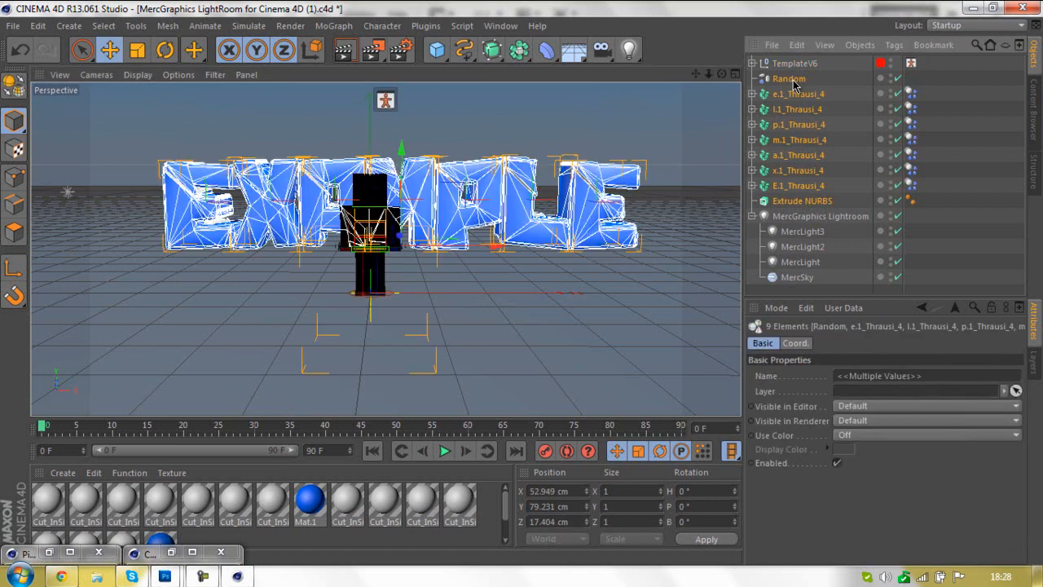
{"action": "key", "text": "Delete"}
- Select the rig's Visible/Invisible spline controller beside the character's head
{"action": "scroll", "coordinate": [383, 212], "scroll_direction": "up", "scroll_amount": 3}
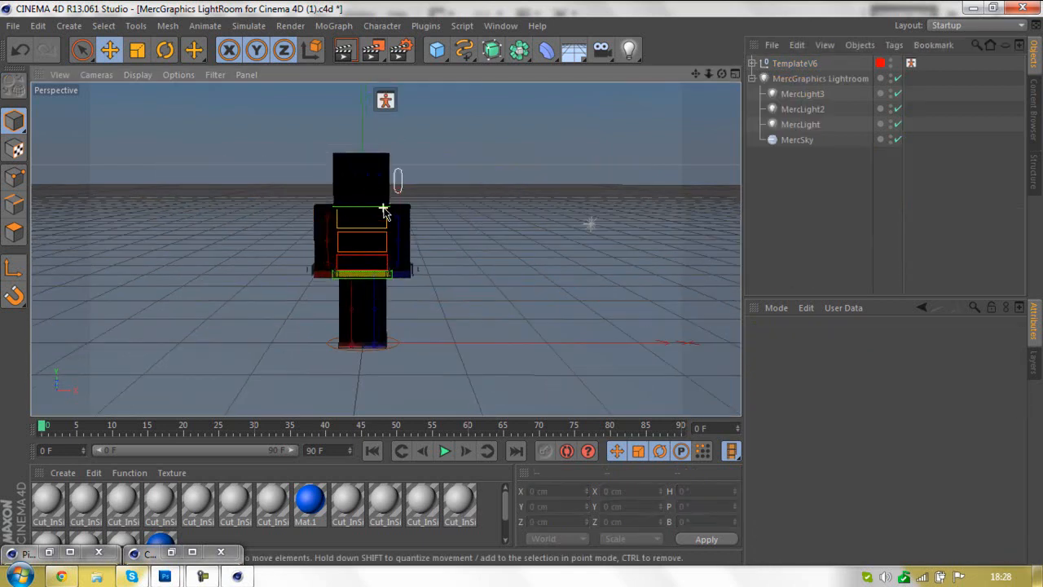
{"action": "scroll", "coordinate": [383, 212], "scroll_direction": "up", "scroll_amount": 2}
{"action": "left_click", "coordinate": [795, 64]}
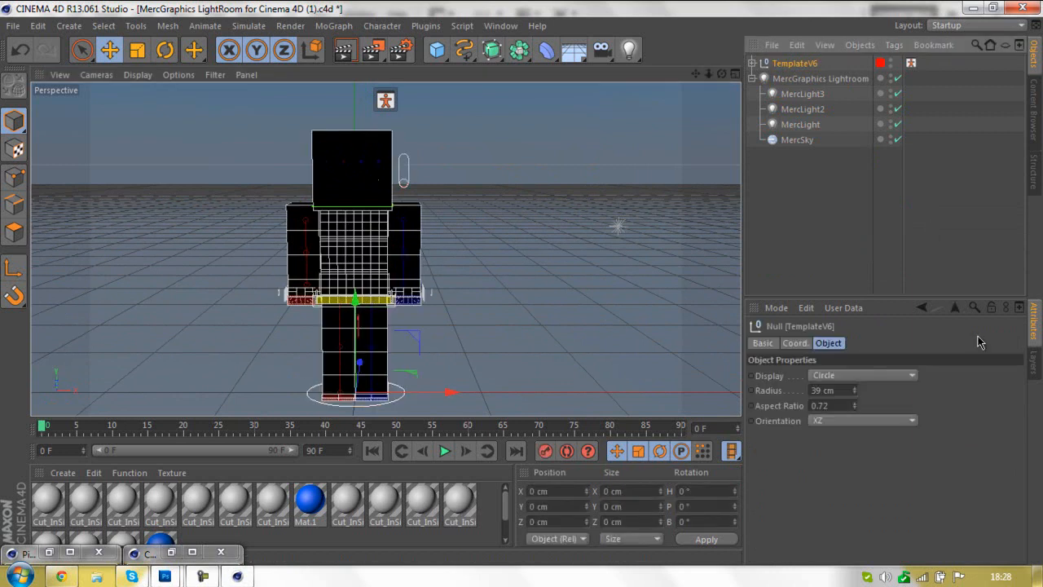
{"action": "left_click", "coordinate": [406, 186]}
- Replace the rig's Head texture with the custom blue-faced skin image from the personal files
{"action": "left_click", "coordinate": [1000, 506]}
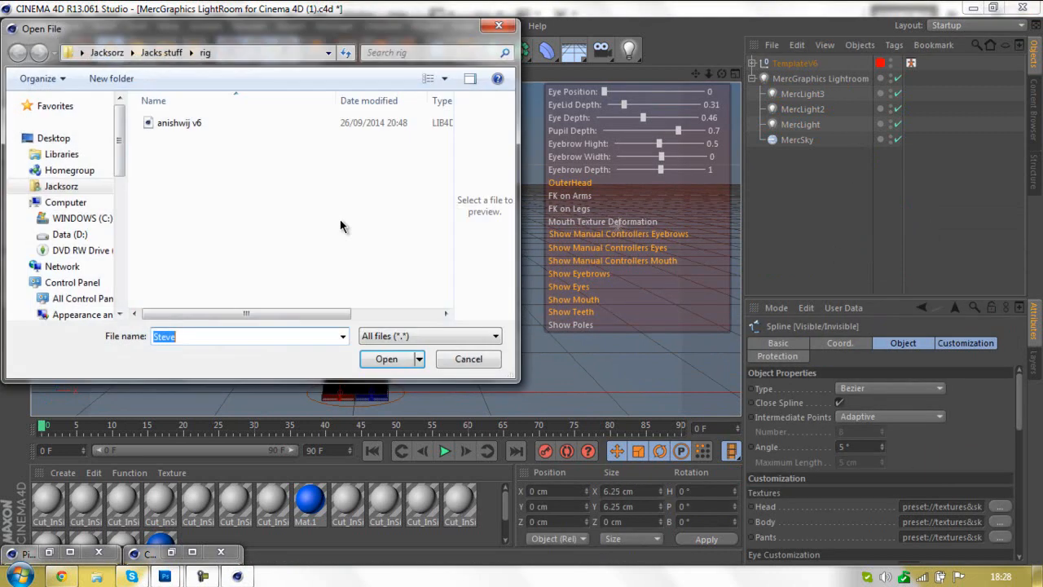
{"action": "left_click", "coordinate": [106, 52]}
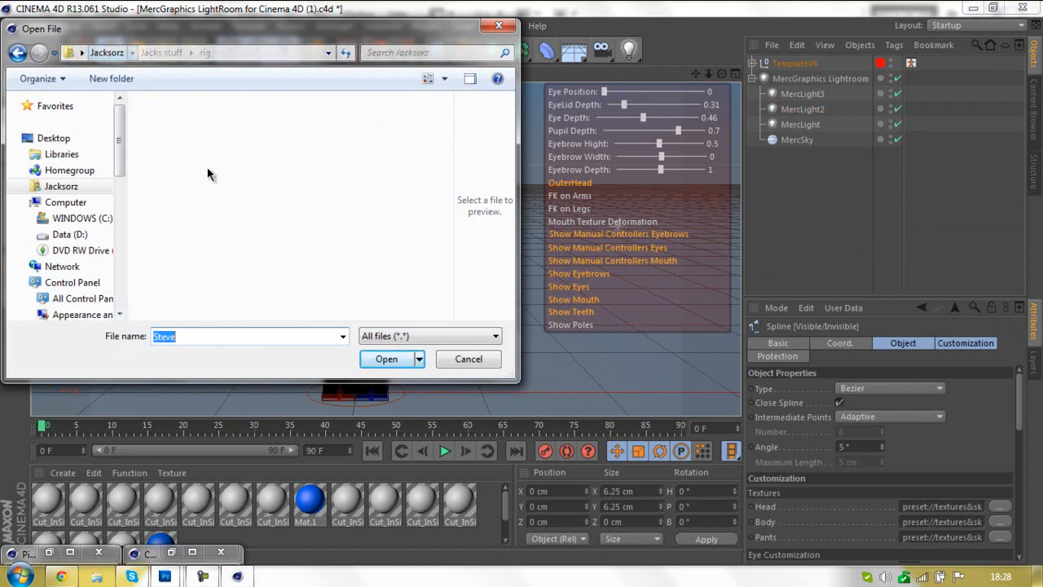
{"action": "double_click", "coordinate": [406, 186]}
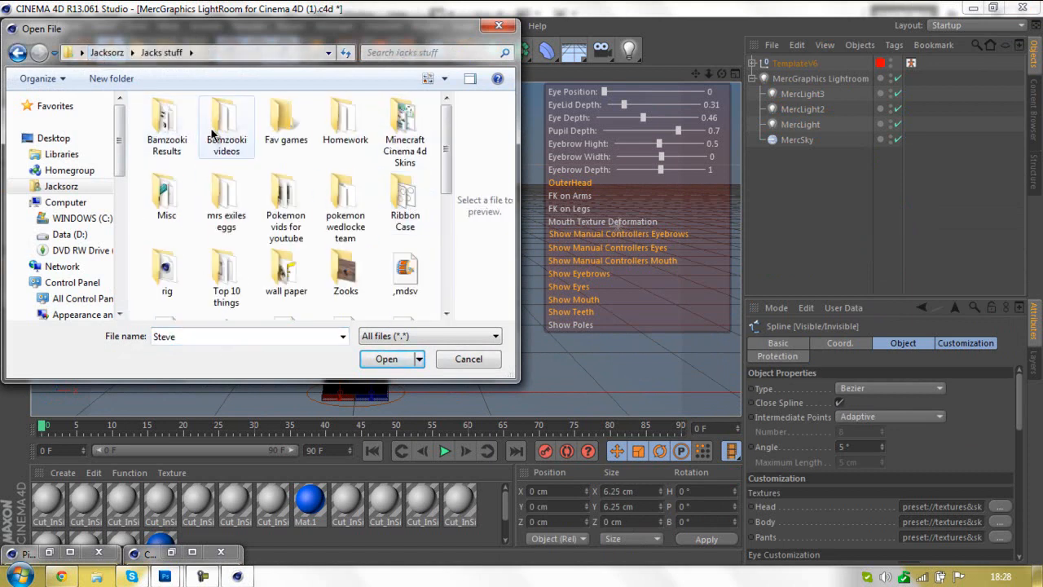
{"action": "double_click", "coordinate": [171, 192]}
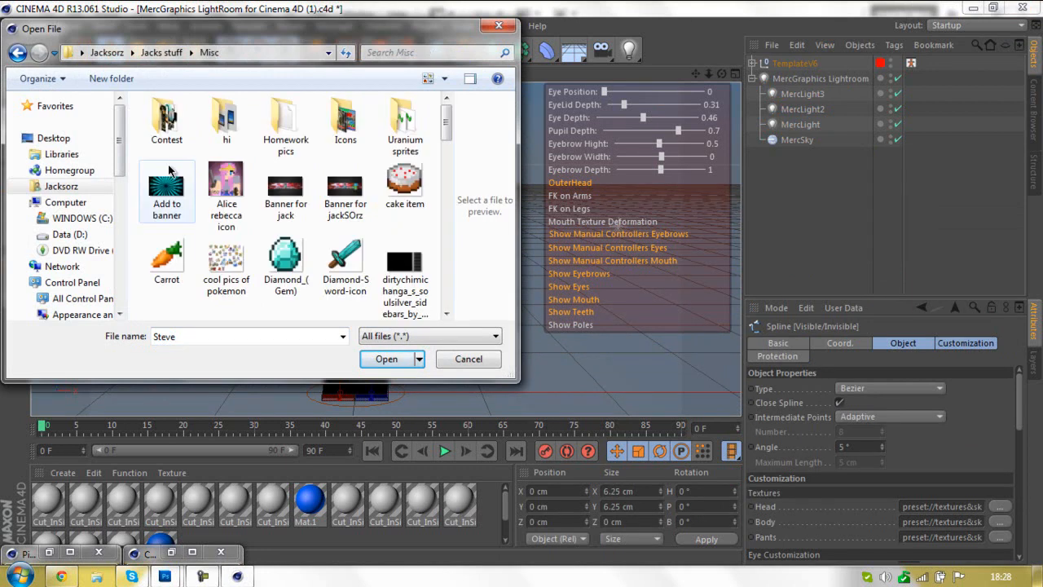
{"action": "left_click", "coordinate": [405, 118]}
{"action": "double_click", "coordinate": [345, 118]}
{"action": "double_click", "coordinate": [179, 134]}
{"action": "double_click", "coordinate": [179, 131]}
{"action": "double_click", "coordinate": [376, 163]}
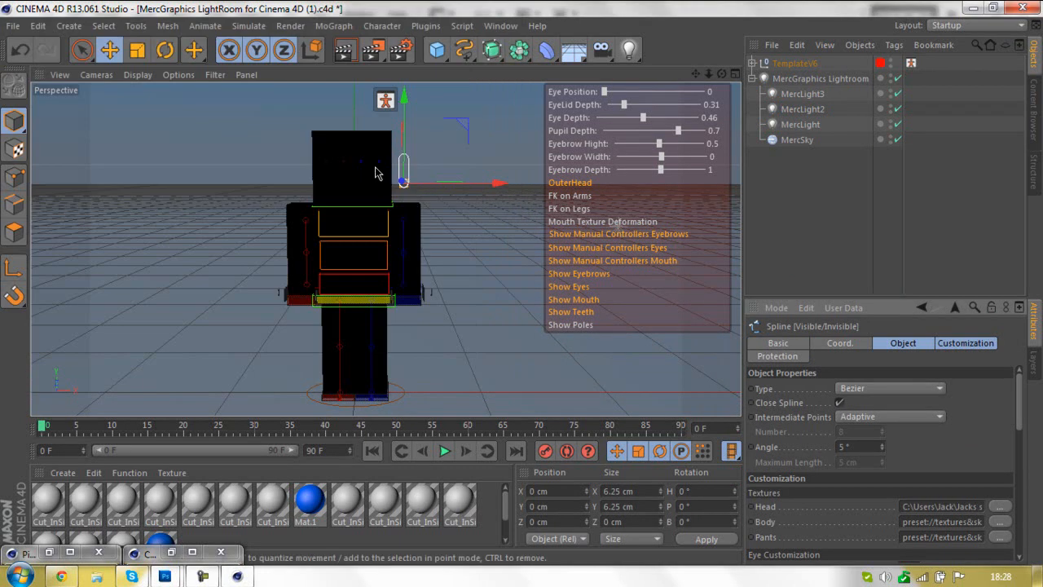
- Replace the rig's Body texture with the green-jacket skin image and its Pants texture with the blue-legged one
{"action": "left_click", "coordinate": [999, 521]}
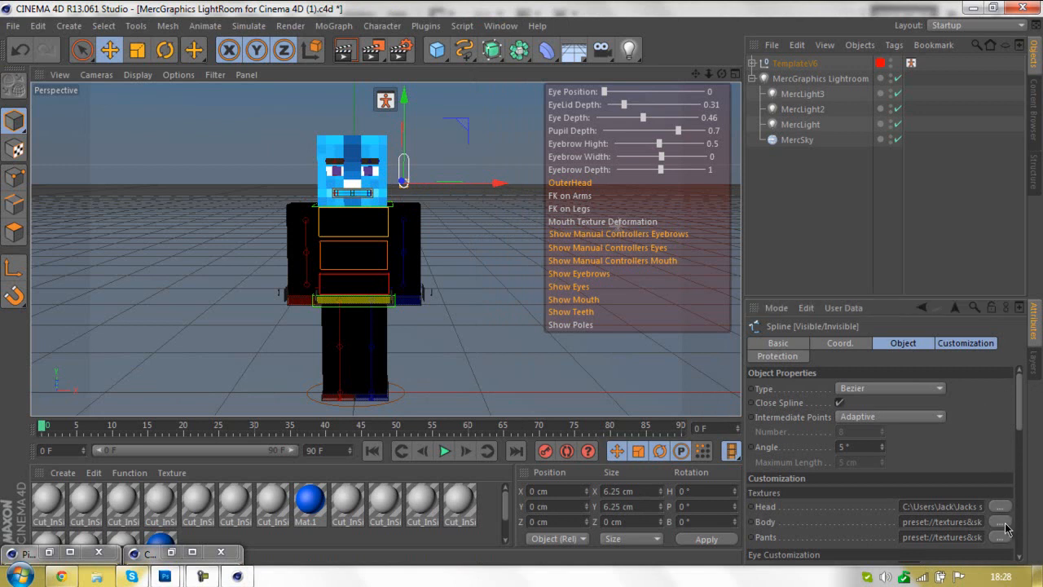
{"action": "double_click", "coordinate": [388, 150]}
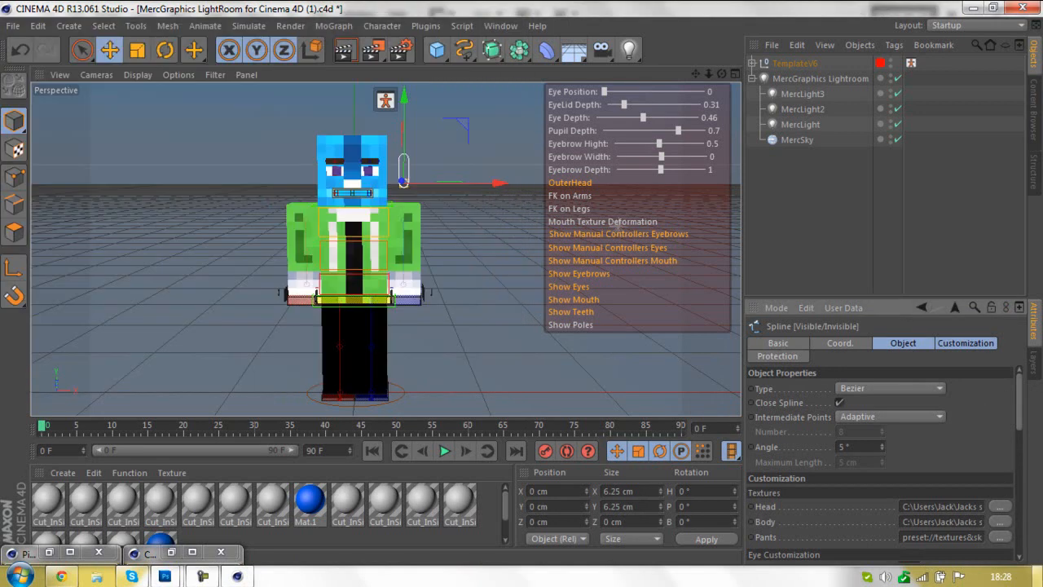
{"action": "left_click", "coordinate": [999, 537]}
{"action": "double_click", "coordinate": [396, 182]}
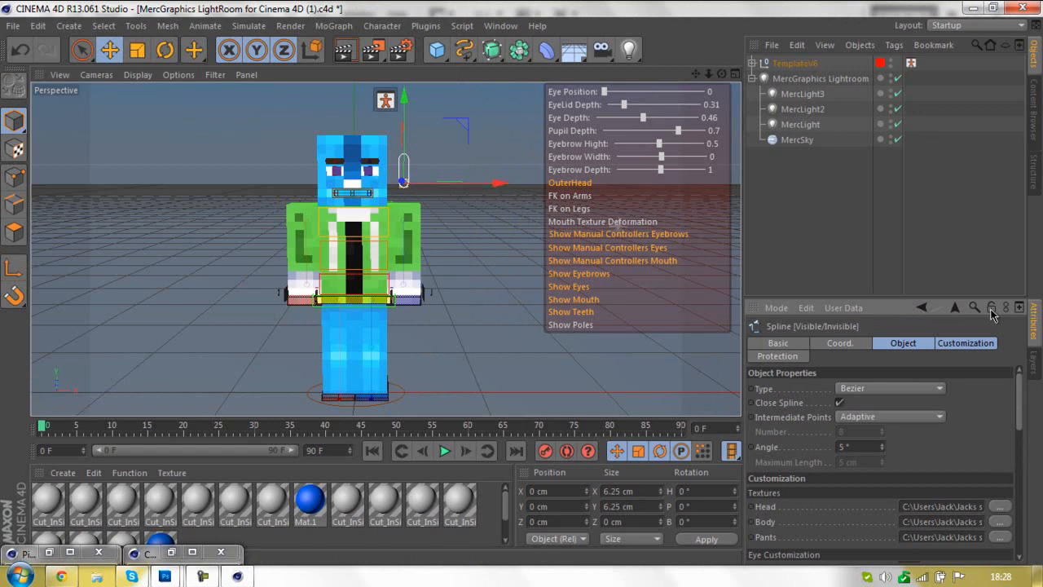
- Set the rig's Pupil Color to black and its Eye Color to orange (RGB 255, 153, 0)
{"action": "left_click", "coordinate": [815, 349]}
{"action": "left_click", "coordinate": [970, 344]}
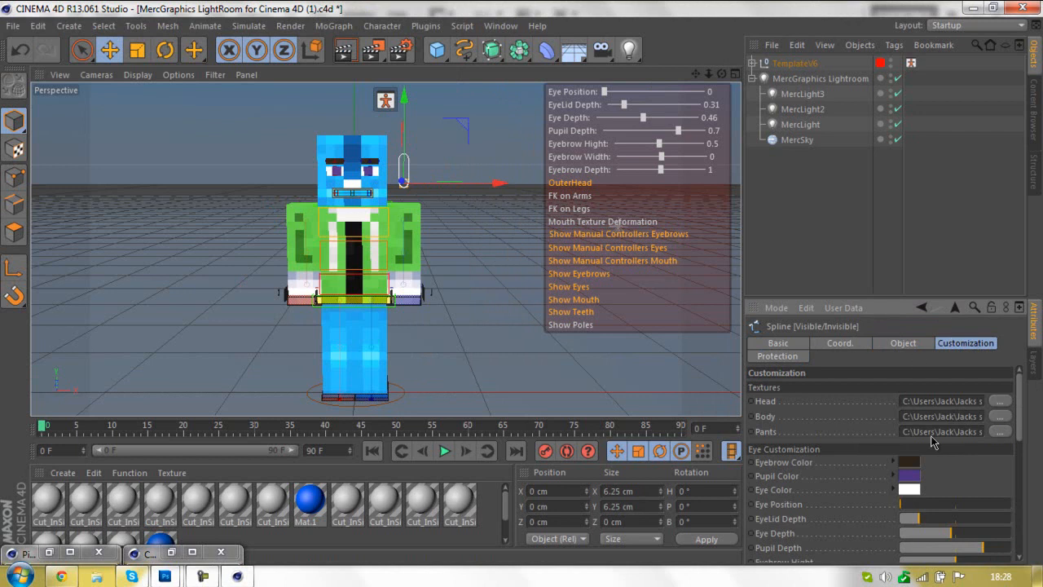
{"action": "left_click", "coordinate": [915, 481]}
{"action": "left_click_drag", "start_coordinate": [903, 473], "coordinate": [784, 554]}
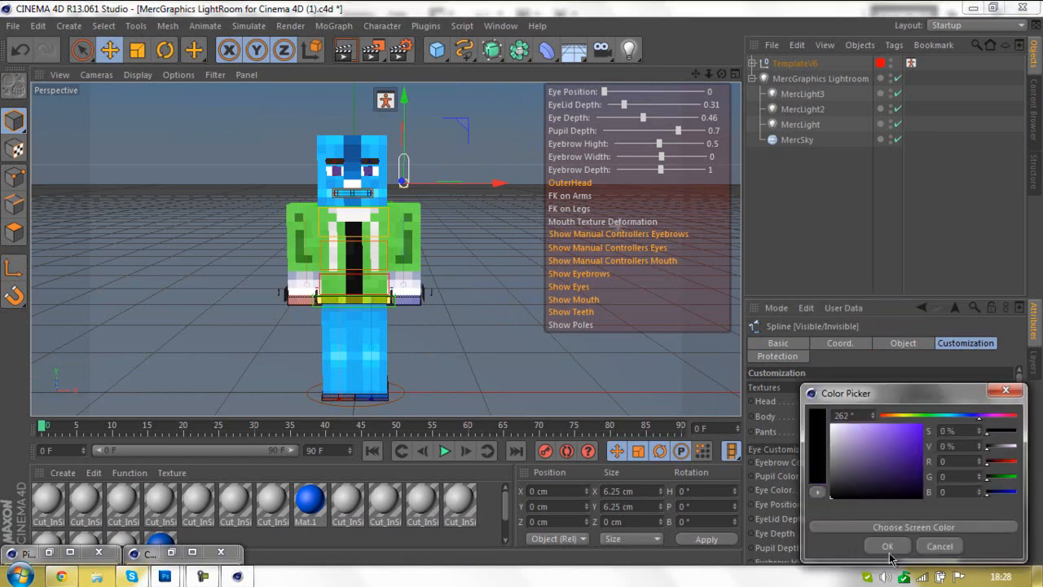
{"action": "left_click", "coordinate": [886, 546]}
{"action": "left_click", "coordinate": [909, 491]}
{"action": "mouse_move", "coordinate": [857, 474]}
{"action": "left_mouse_down"}
{"action": "mouse_move", "coordinate": [917, 424]}
{"action": "mouse_move", "coordinate": [889, 417]}
{"action": "left_mouse_up"}
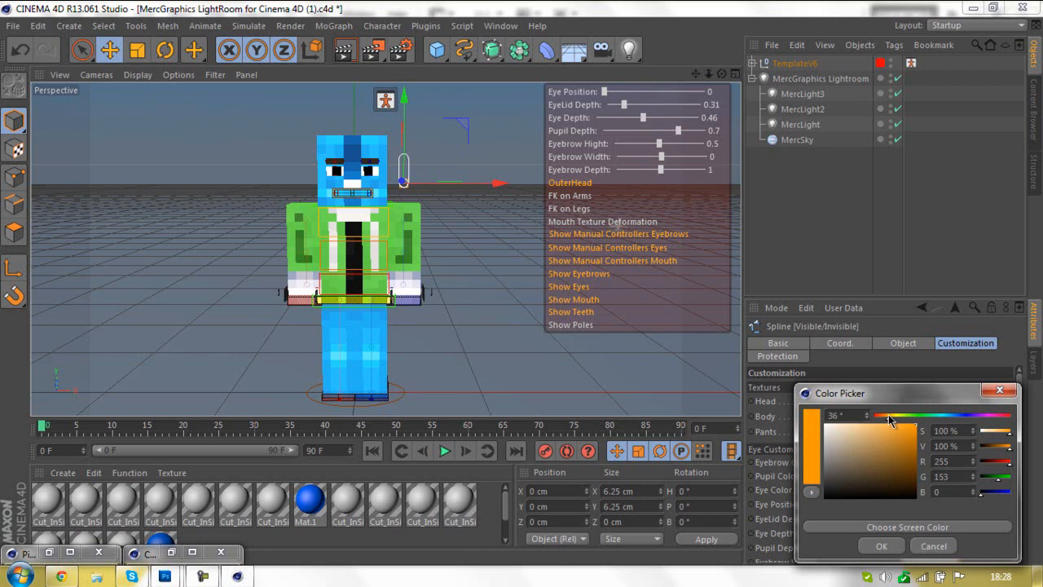
{"action": "left_click", "coordinate": [881, 546]}
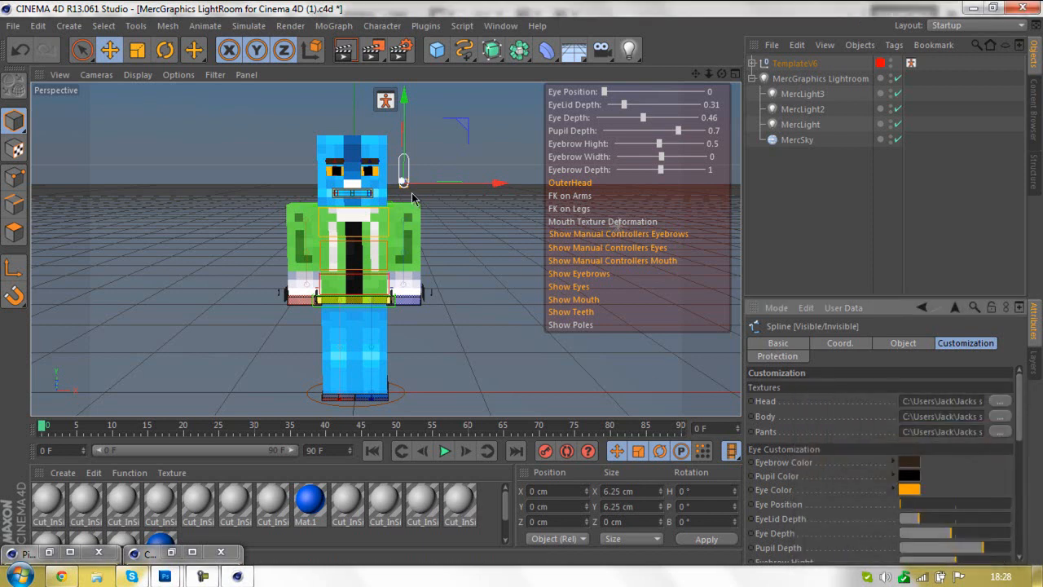
- Raise the Visible/Invisible controller to 18.75 cm to reveal the face control board, and set the Pupil Depth to 0.47
{"action": "left_click_drag", "start_coordinate": [401, 175], "coordinate": [403, 150]}
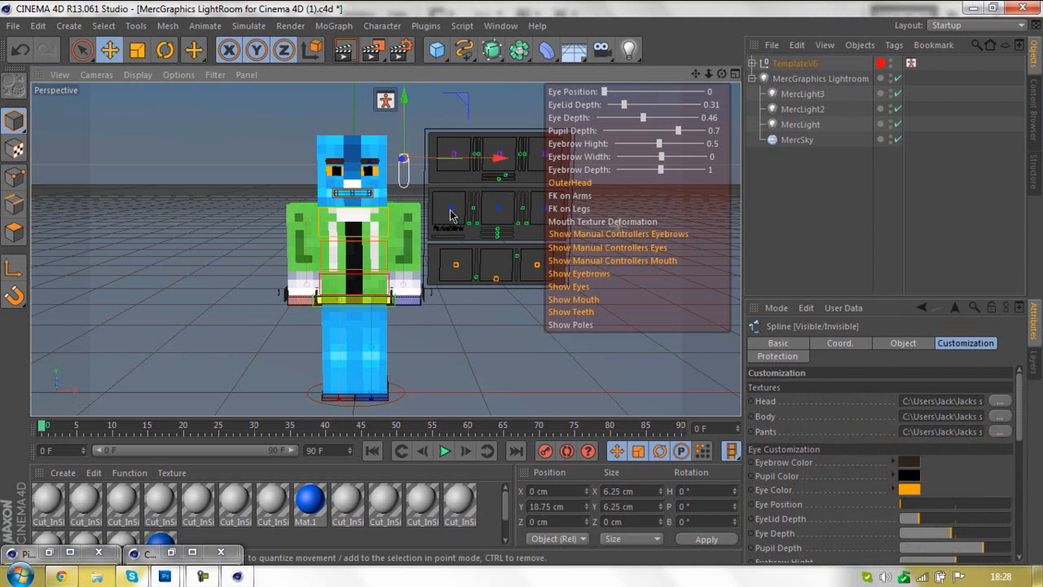
{"action": "scroll", "coordinate": [1025, 440], "scroll_direction": "down", "scroll_amount": 1}
{"action": "left_click_drag", "start_coordinate": [981, 522], "coordinate": [952, 520]}
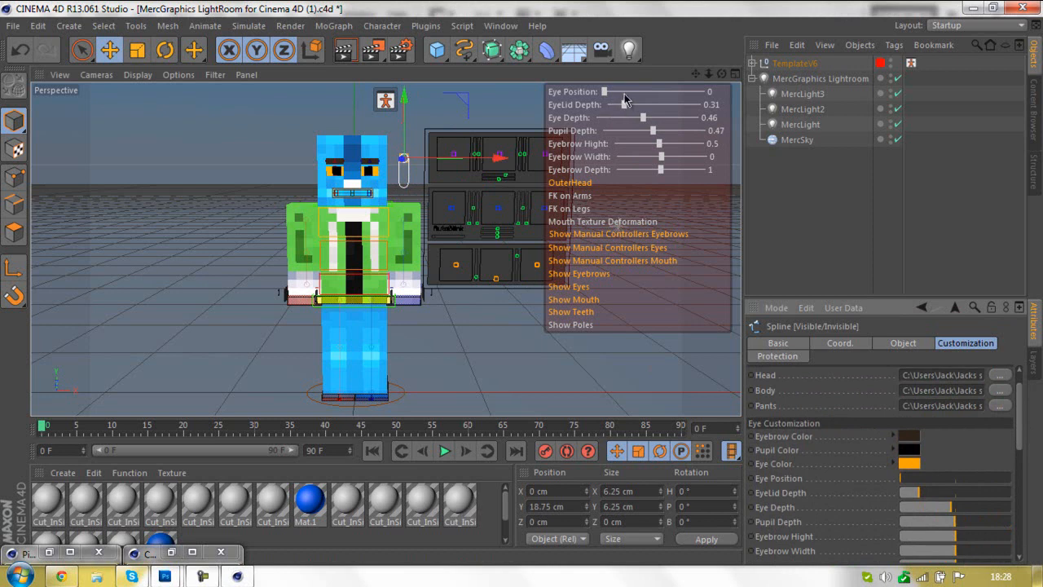
- Set the rig's EyeLid Depth to 0.79 and its Eye Depth to 0.4
{"action": "mouse_move", "coordinate": [627, 106]}
{"action": "left_mouse_down"}
{"action": "mouse_move", "coordinate": [668, 114]}
{"action": "mouse_move", "coordinate": [646, 113]}
{"action": "left_mouse_up"}
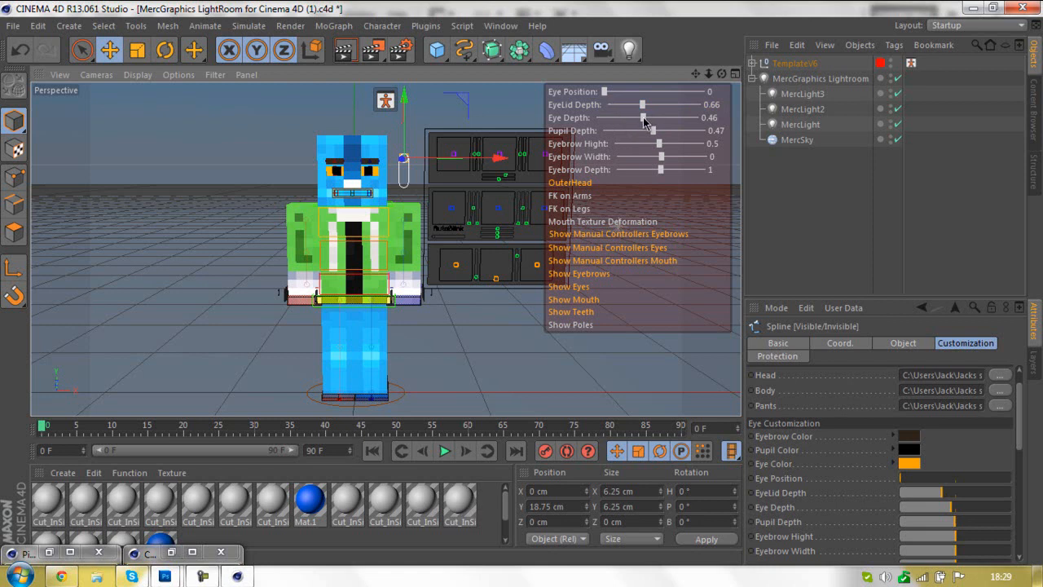
{"action": "mouse_move", "coordinate": [646, 119]}
{"action": "left_mouse_down"}
{"action": "mouse_move", "coordinate": [679, 119]}
{"action": "mouse_move", "coordinate": [652, 119]}
{"action": "mouse_move", "coordinate": [649, 104]}
{"action": "mouse_move", "coordinate": [638, 119]}
{"action": "left_mouse_up"}
{"action": "left_click", "coordinate": [683, 106]}
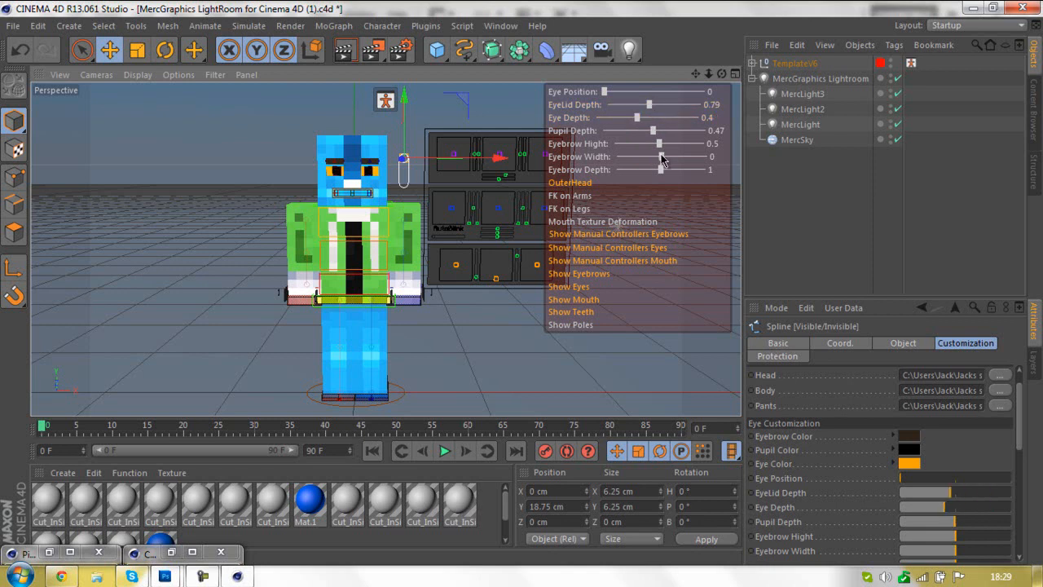
{"action": "mouse_move", "coordinate": [605, 92]}
{"action": "left_mouse_down"}
{"action": "mouse_move", "coordinate": [636, 94]}
{"action": "mouse_move", "coordinate": [601, 109]}
{"action": "left_mouse_up"}
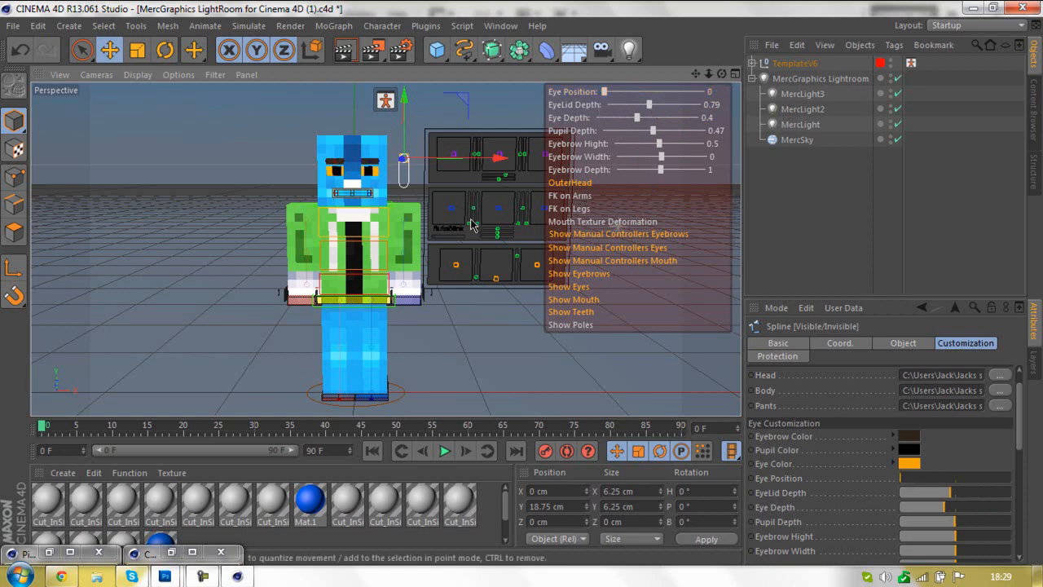
- Adjust the eye controllers on the face board, moving BlinkBoth to X -11.5 cm and RotateBoth to X about -0.84 cm
{"action": "left_click", "coordinate": [469, 228]}
{"action": "left_click_drag", "start_coordinate": [471, 130], "coordinate": [476, 165]}
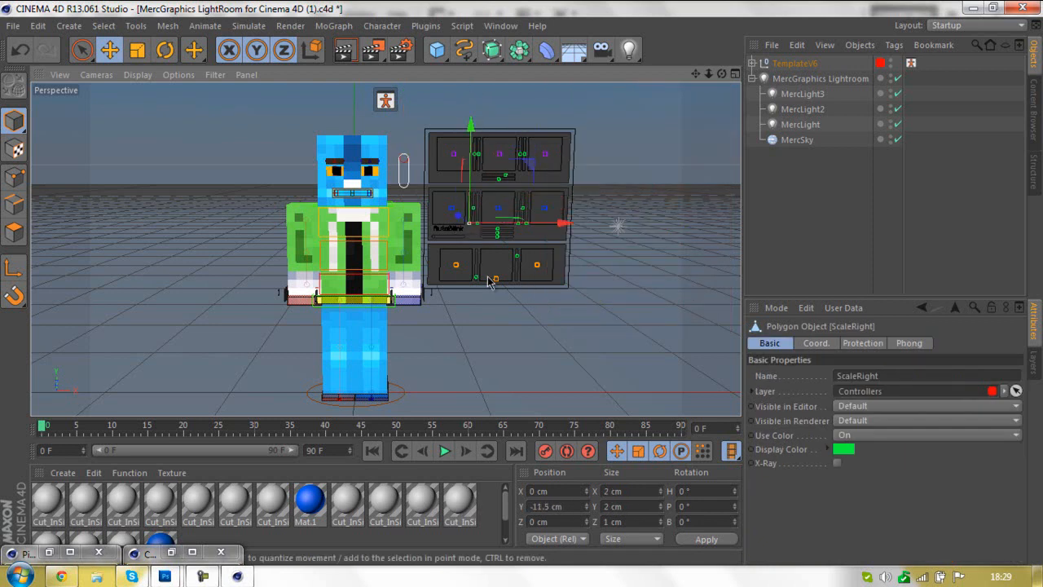
{"action": "left_click", "coordinate": [498, 233]}
{"action": "left_click_drag", "start_coordinate": [570, 229], "coordinate": [501, 238]}
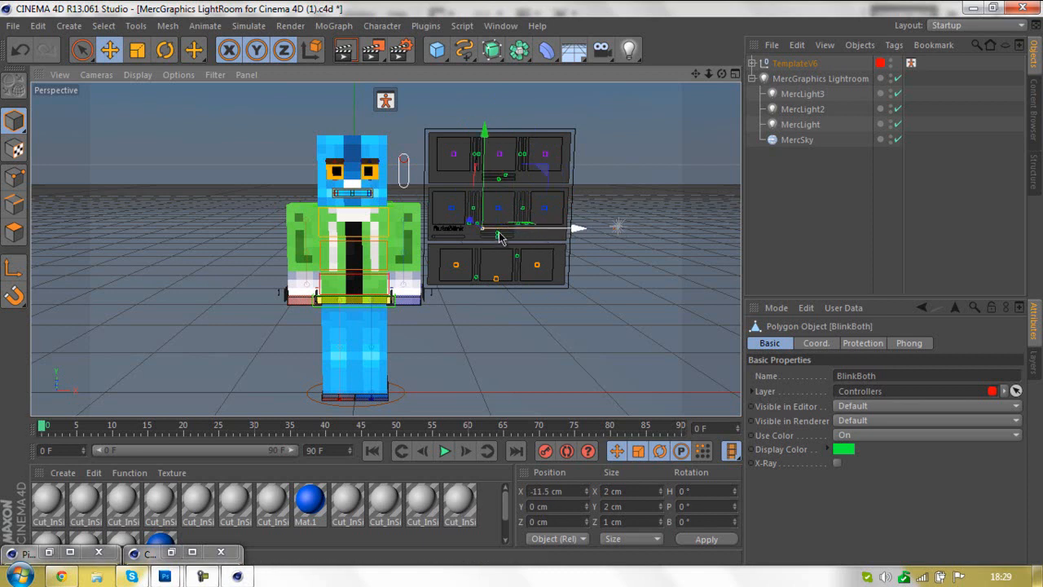
{"action": "left_click", "coordinate": [502, 238]}
{"action": "left_click_drag", "start_coordinate": [593, 232], "coordinate": [587, 255]}
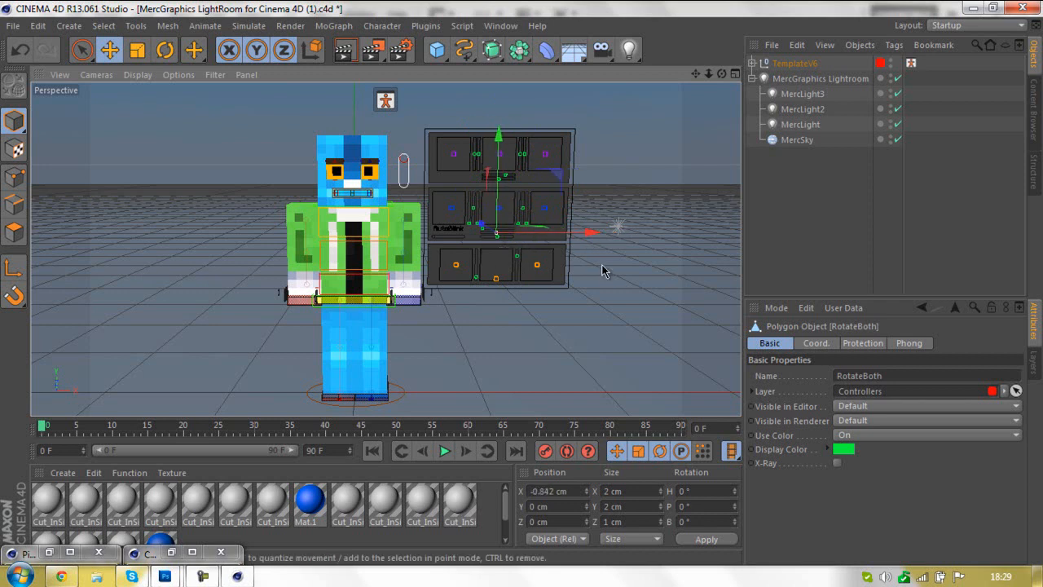
- Turn off Show Eyebrows in the customization settings of the rig's Visible/Invisible controller
{"action": "left_click", "coordinate": [402, 196]}
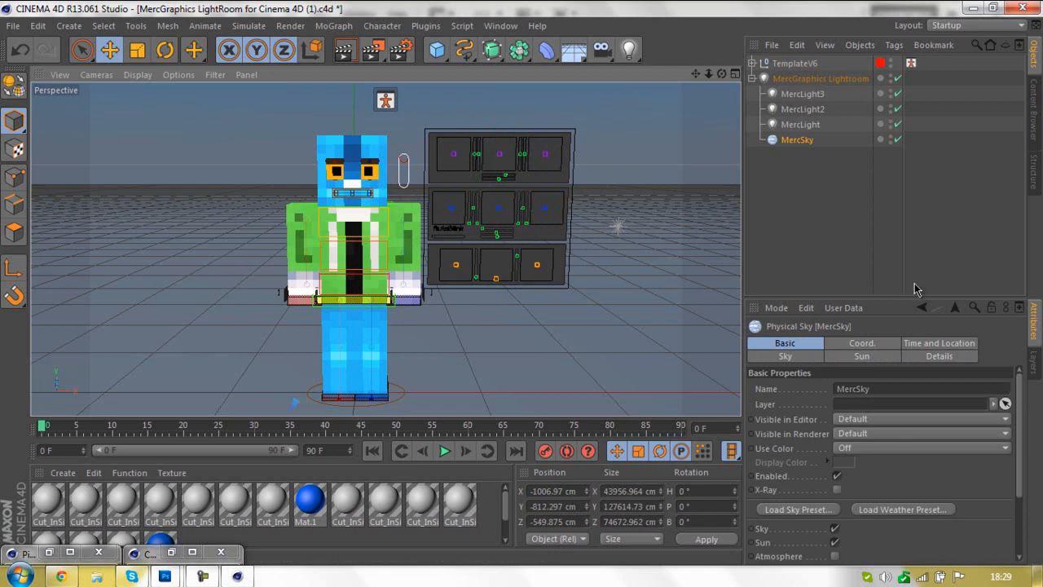
{"action": "left_click", "coordinate": [802, 63]}
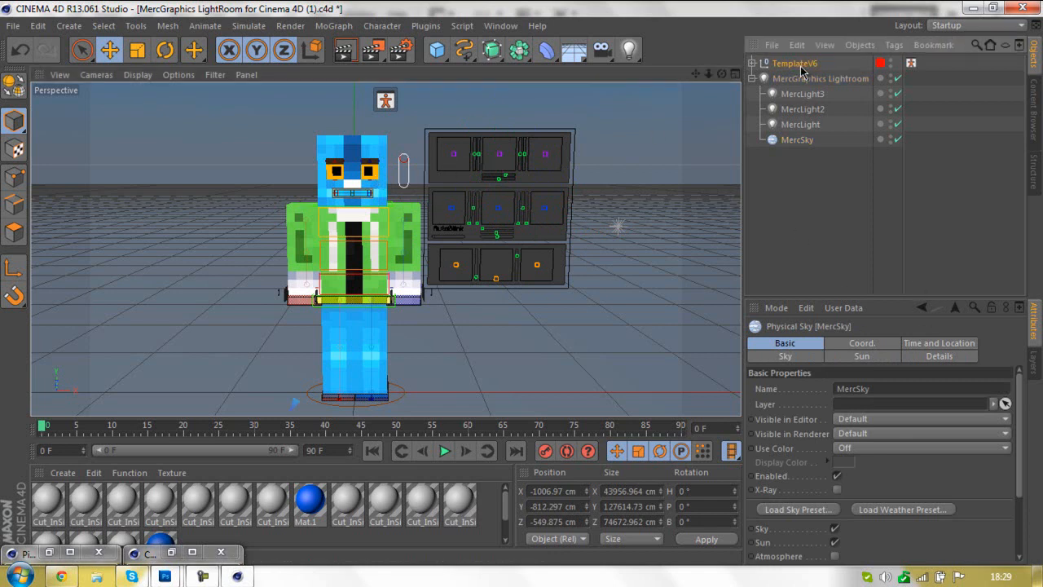
{"action": "left_click", "coordinate": [405, 167]}
{"action": "left_click_drag", "start_coordinate": [1019, 406], "coordinate": [1013, 477]}
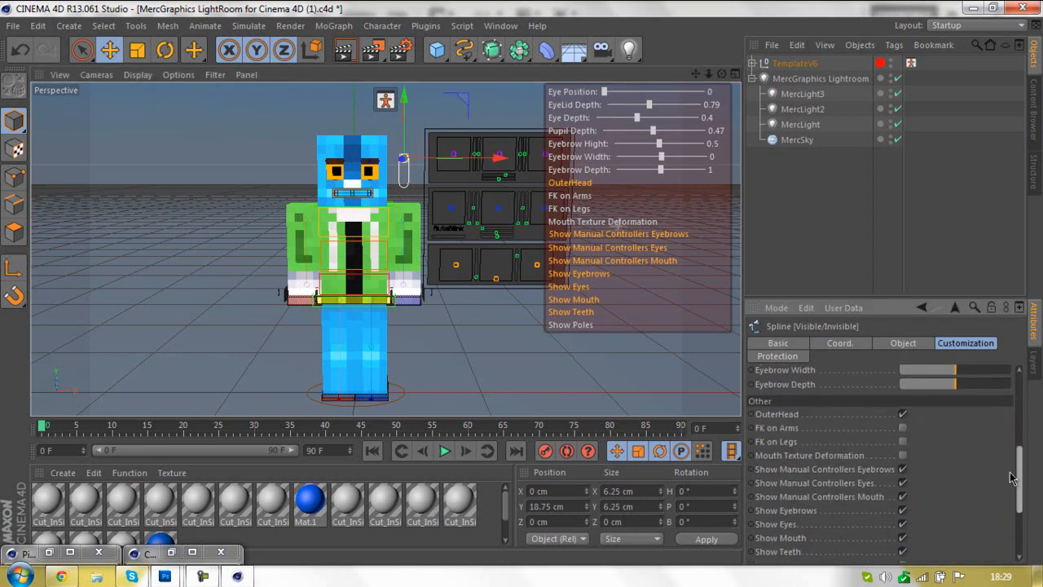
{"action": "left_click", "coordinate": [902, 510]}
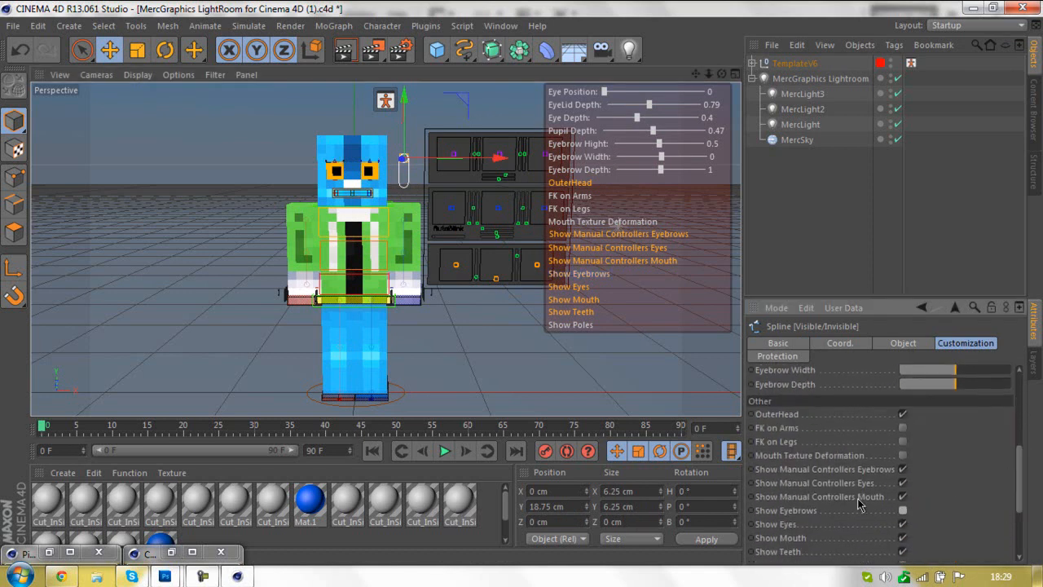
- Raise the character's left hand beside the head and lift the right hand outwards to the side
{"action": "left_click", "coordinate": [410, 305]}
{"action": "left_click_drag", "start_coordinate": [410, 305], "coordinate": [431, 192]}
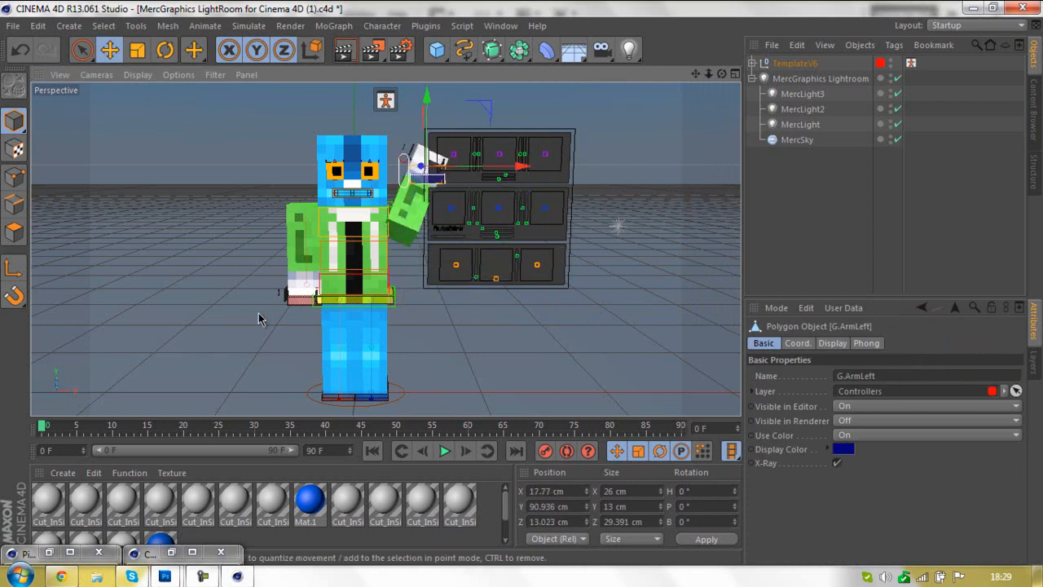
{"action": "left_click_drag", "start_coordinate": [298, 301], "coordinate": [259, 274]}
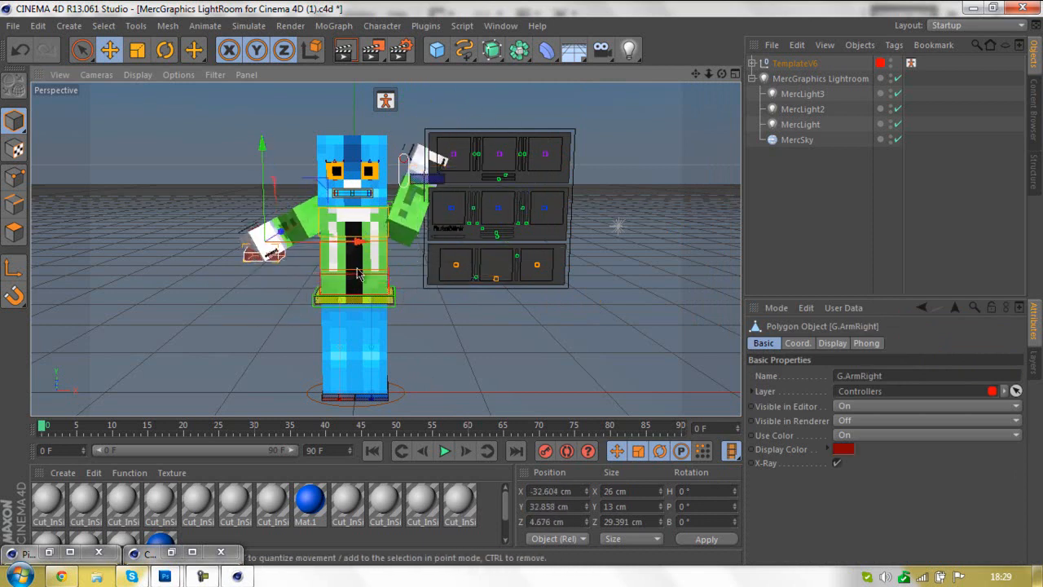
- Rotate the Body3 and Body4 torso controllers, pitching Body4 to -3.2°, and turn the M.BLeft mouth spline slightly
{"action": "left_click", "coordinate": [357, 274]}
{"action": "key", "text": "r"}
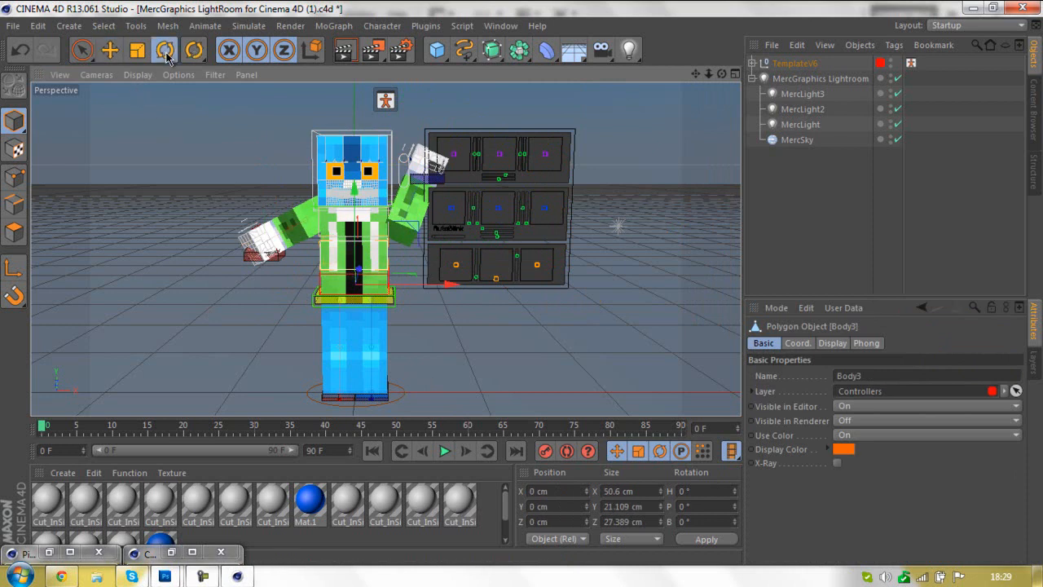
{"action": "left_click_drag", "start_coordinate": [365, 275], "coordinate": [376, 241]}
{"action": "left_click", "coordinate": [352, 236]}
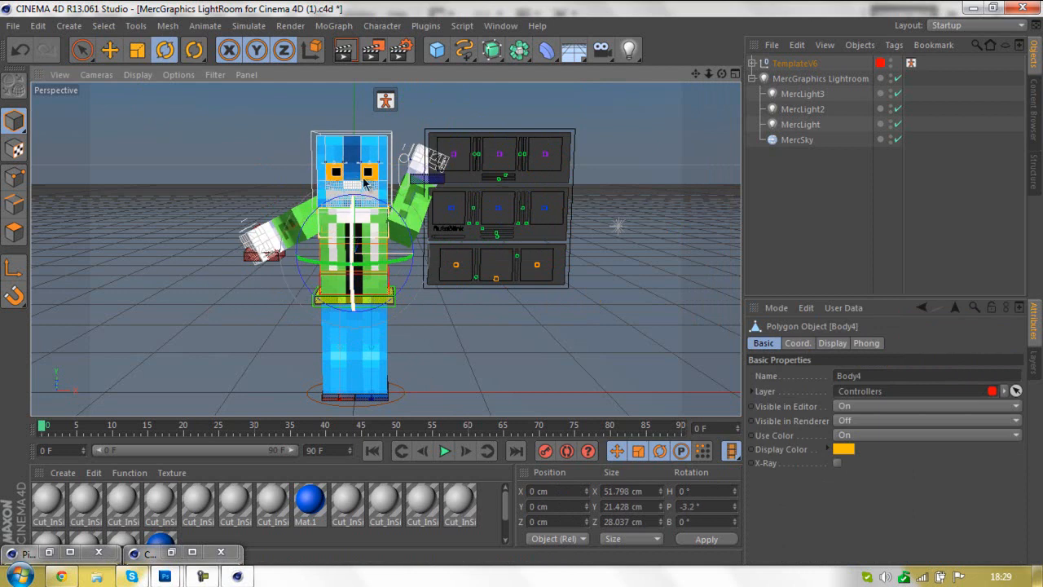
{"action": "left_click", "coordinate": [375, 198]}
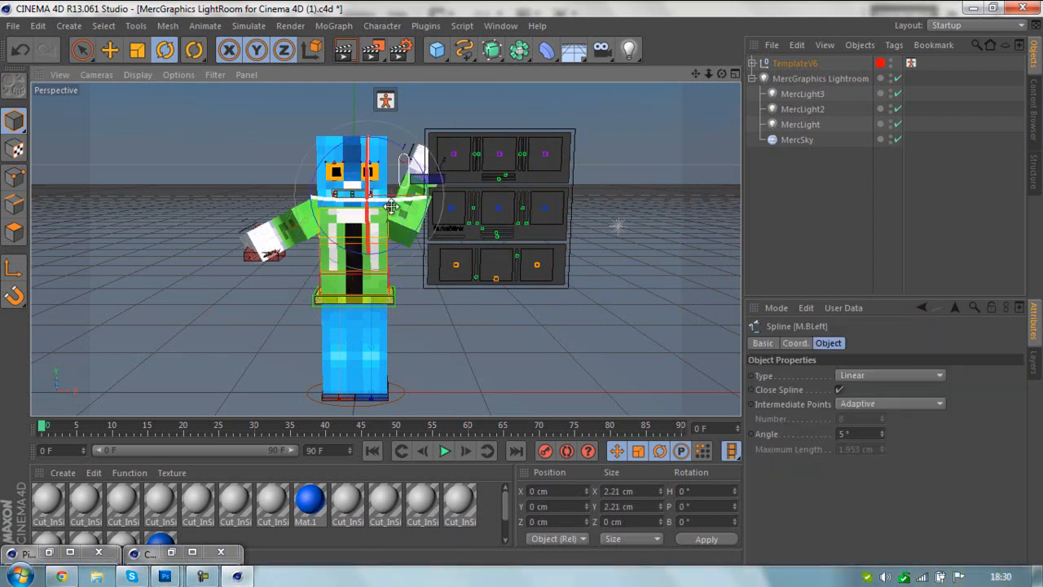
{"action": "left_click_drag", "start_coordinate": [458, 269], "coordinate": [461, 267]}
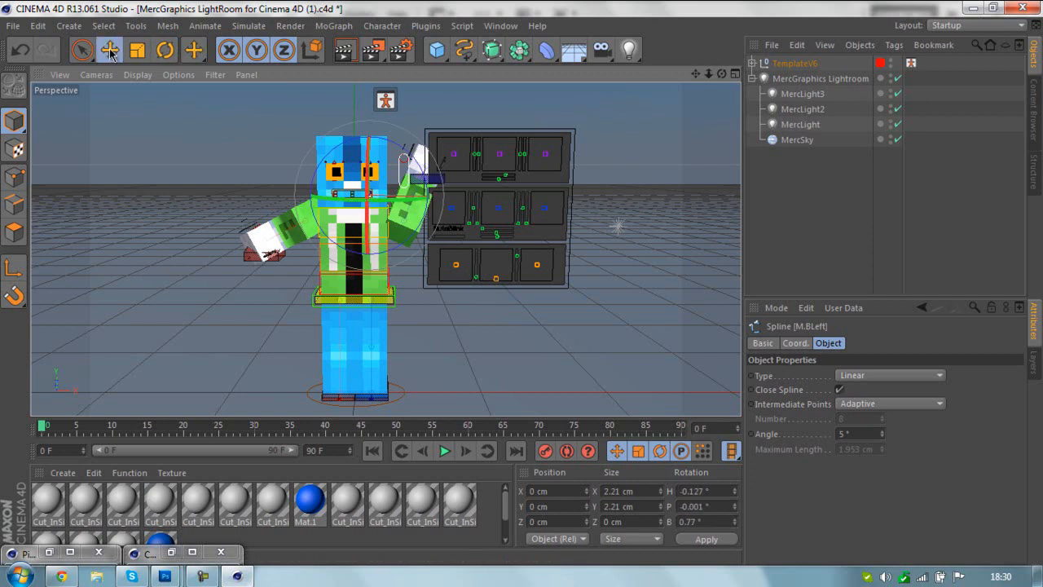
- Open the mouth with the middle mouth controller and move the MouthExpression controller to X 11 cm, Y 11 cm
{"action": "left_click", "coordinate": [109, 50]}
{"action": "left_click_drag", "start_coordinate": [458, 265], "coordinate": [500, 171]}
{"action": "left_click", "coordinate": [497, 272]}
{"action": "left_click", "coordinate": [500, 276]}
{"action": "left_click", "coordinate": [458, 268]}
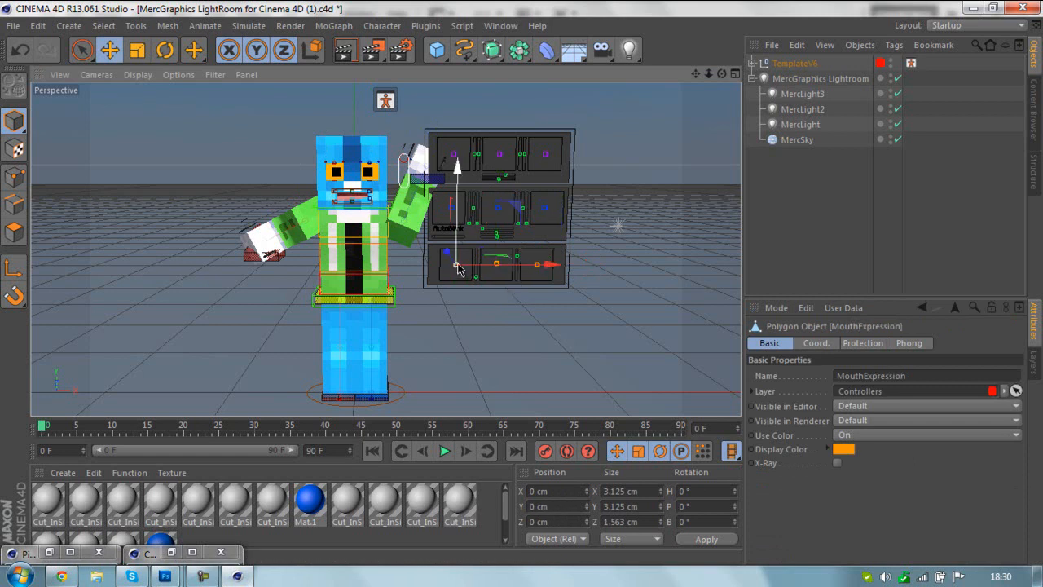
{"action": "left_click_drag", "start_coordinate": [458, 269], "coordinate": [451, 270]}
{"action": "left_click_drag", "start_coordinate": [543, 267], "coordinate": [514, 272]}
{"action": "left_click_drag", "start_coordinate": [569, 264], "coordinate": [638, 272]}
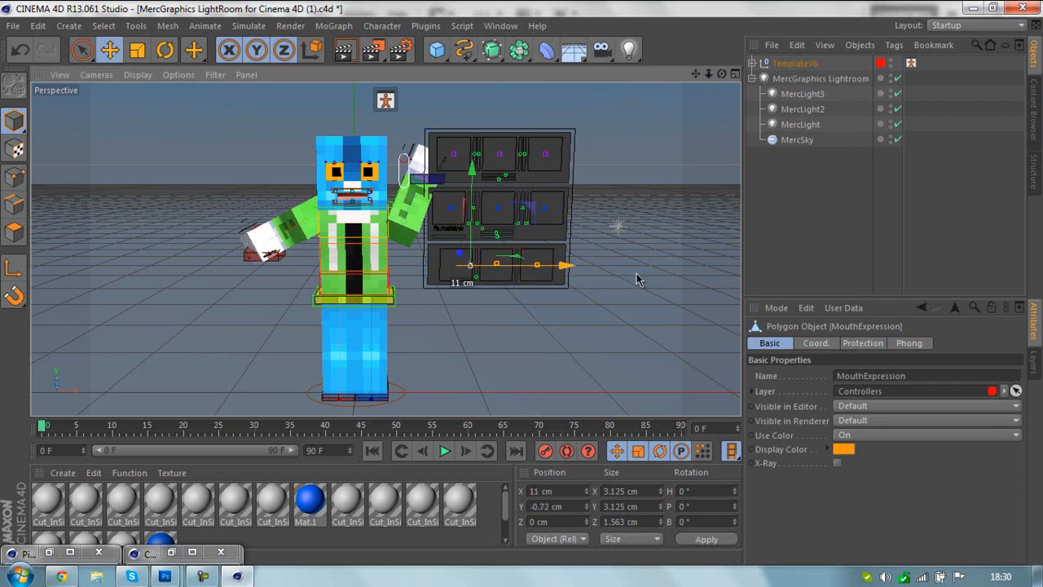
{"action": "left_click_drag", "start_coordinate": [473, 264], "coordinate": [475, 191]}
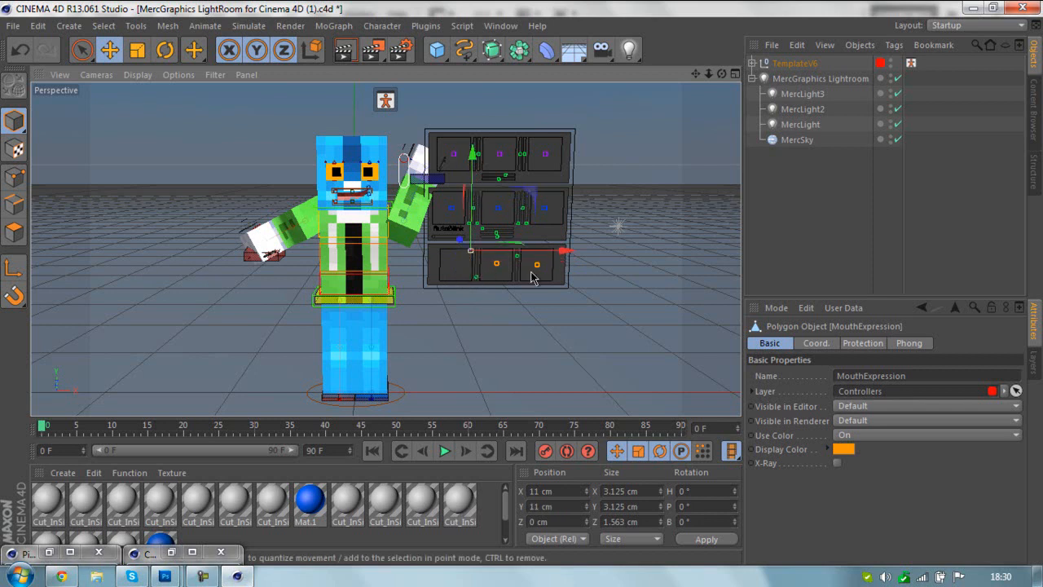
- Lower the third mouth controller slightly and reposition the two green sliders between the mouth boxes to shape the grin
{"action": "left_click", "coordinate": [544, 247]}
{"action": "left_click_drag", "start_coordinate": [540, 180], "coordinate": [520, 189]}
{"action": "left_click", "coordinate": [494, 303]}
{"action": "left_click", "coordinate": [479, 282]}
{"action": "left_click", "coordinate": [519, 259]}
- Spread the character's legs apart by moving the left and right foot controllers outwards, and deselect the rig
{"action": "left_click", "coordinate": [383, 398]}
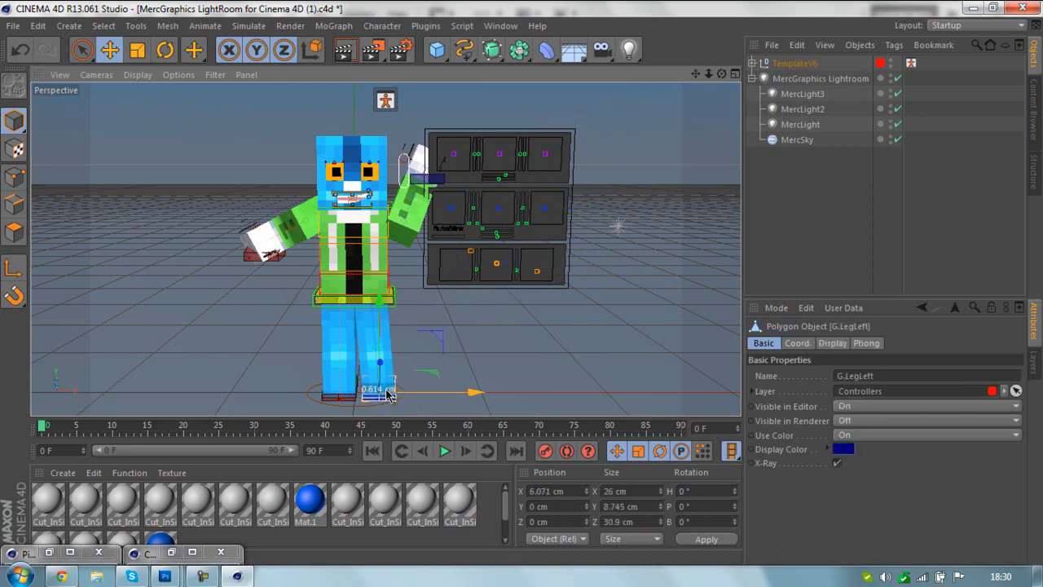
{"action": "left_click", "coordinate": [350, 400]}
{"action": "left_click_drag", "start_coordinate": [350, 399], "coordinate": [340, 392]}
{"action": "left_click", "coordinate": [173, 174]}
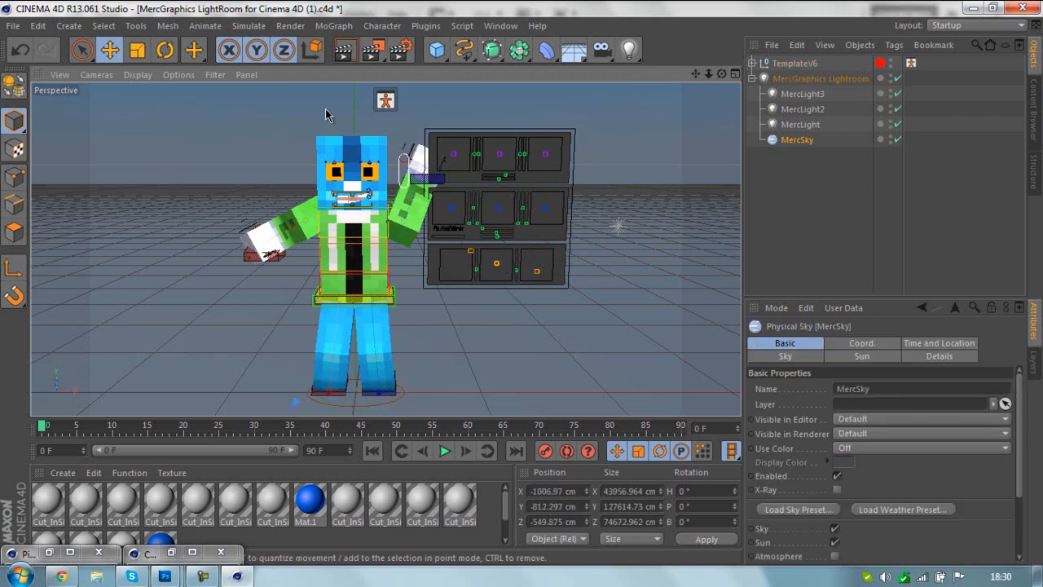
- Start a render of the posed character and view the earlier EXAMPLE lettering render from the history
{"action": "left_click", "coordinate": [378, 53]}
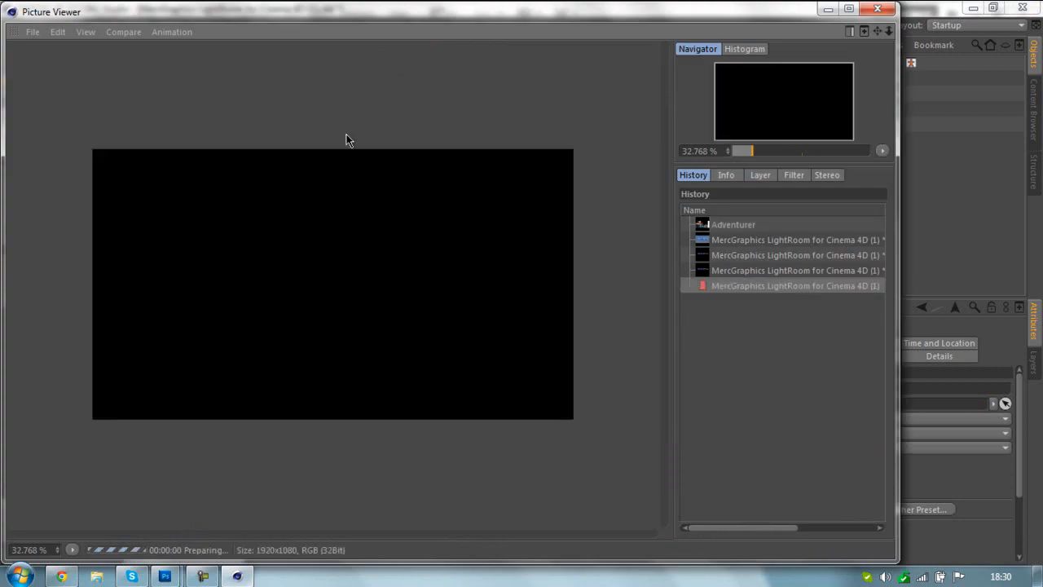
{"action": "left_click", "coordinate": [754, 241]}
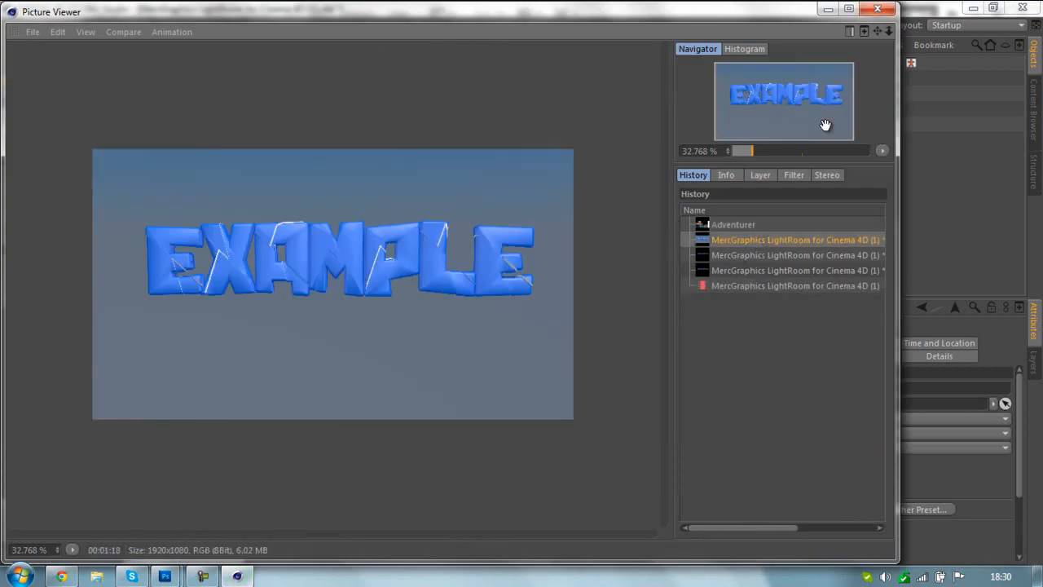
{"action": "left_click", "coordinate": [878, 8]}
{"action": "left_click", "coordinate": [541, 341]}
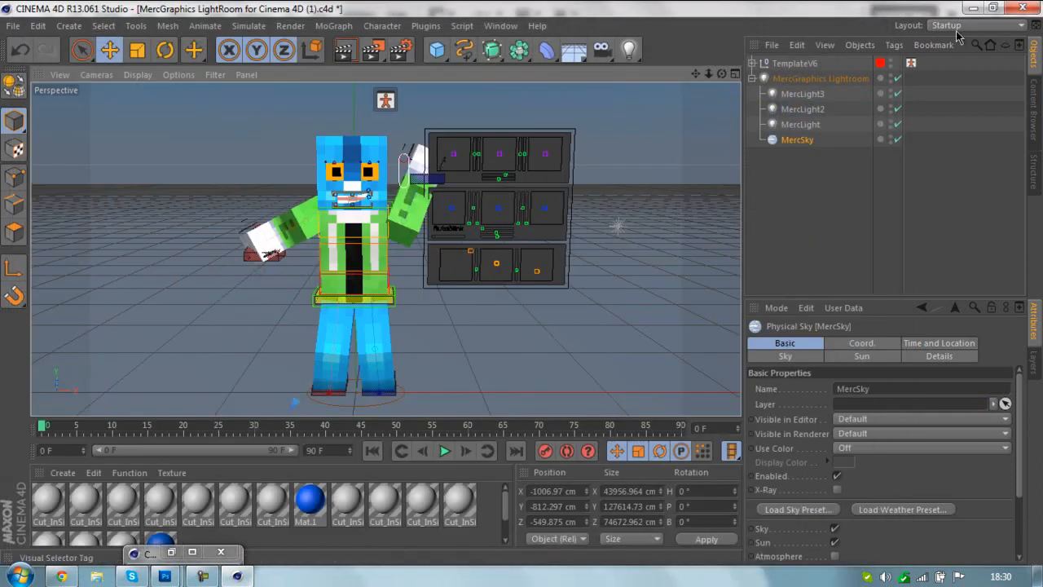
- Switch to Photoshop and open the "Possible icon cover" image from the Cinema 4D folder inside Icons > Animate
{"action": "mouse_move", "coordinate": [163, 576]}
{"action": "left_click", "coordinate": [81, 530]}
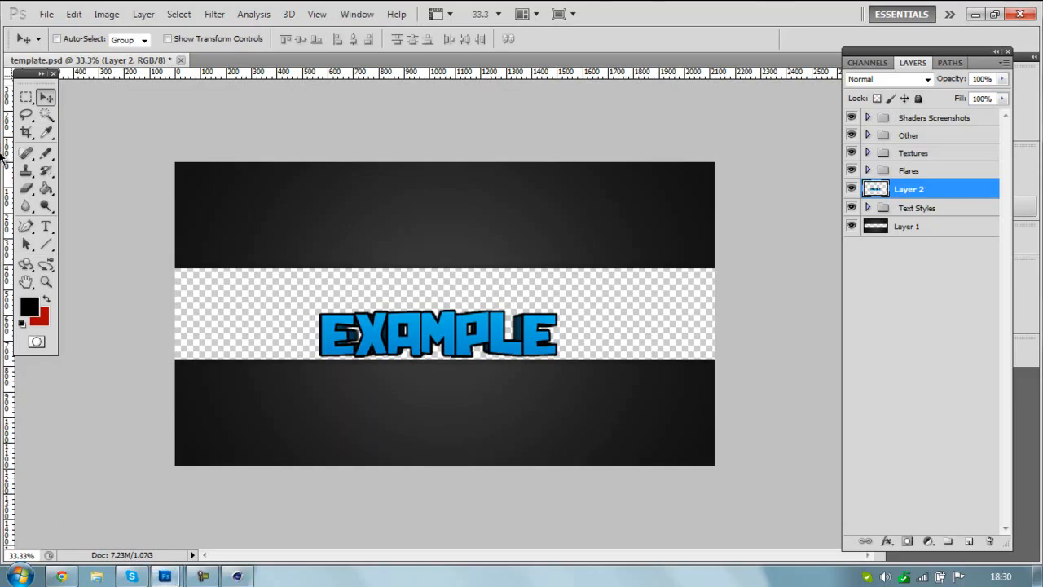
{"action": "left_click", "coordinate": [47, 14]}
{"action": "left_click", "coordinate": [63, 45]}
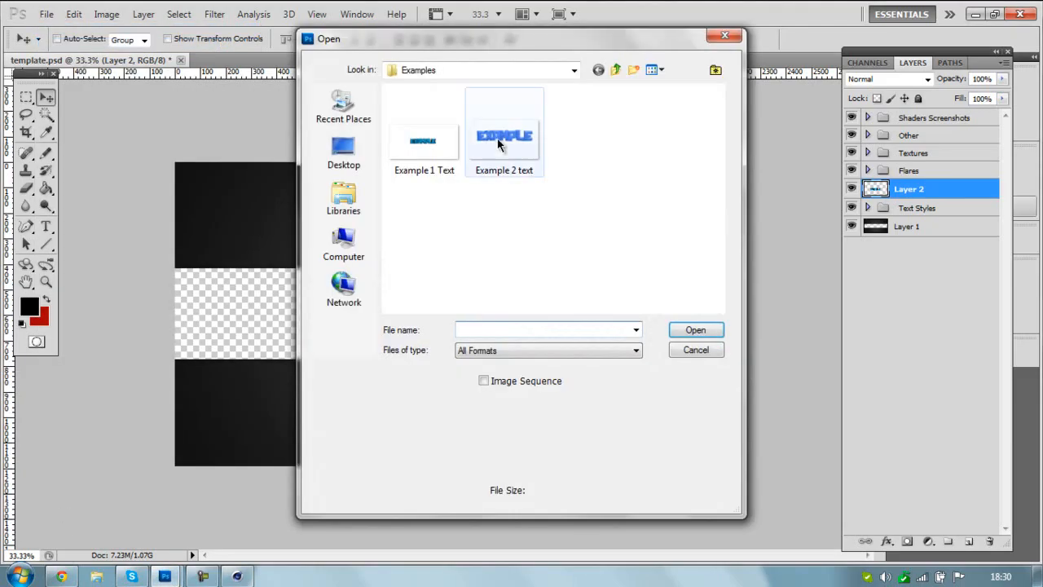
{"action": "left_click", "coordinate": [575, 69]}
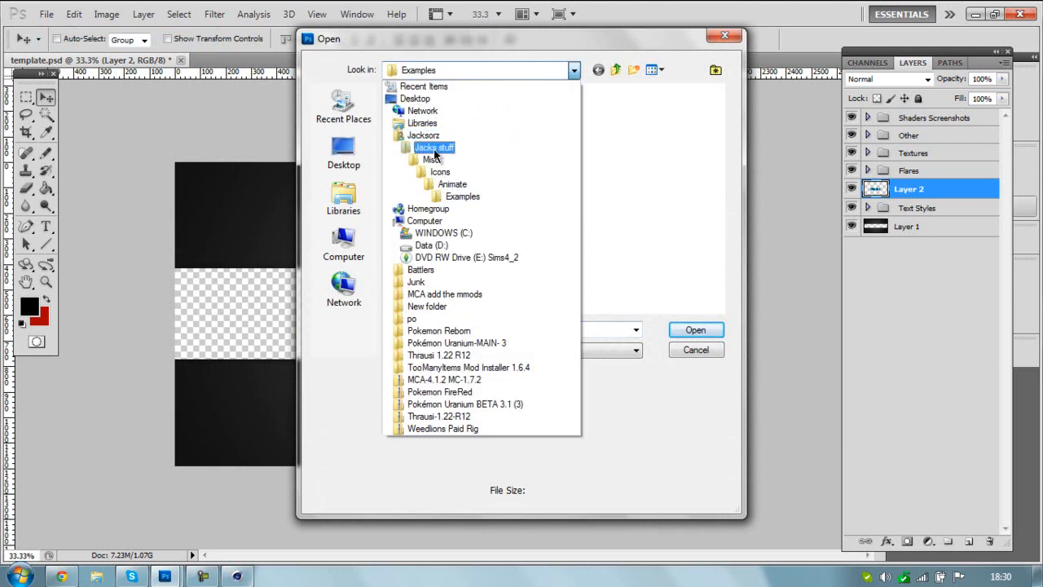
{"action": "left_click", "coordinate": [435, 148]}
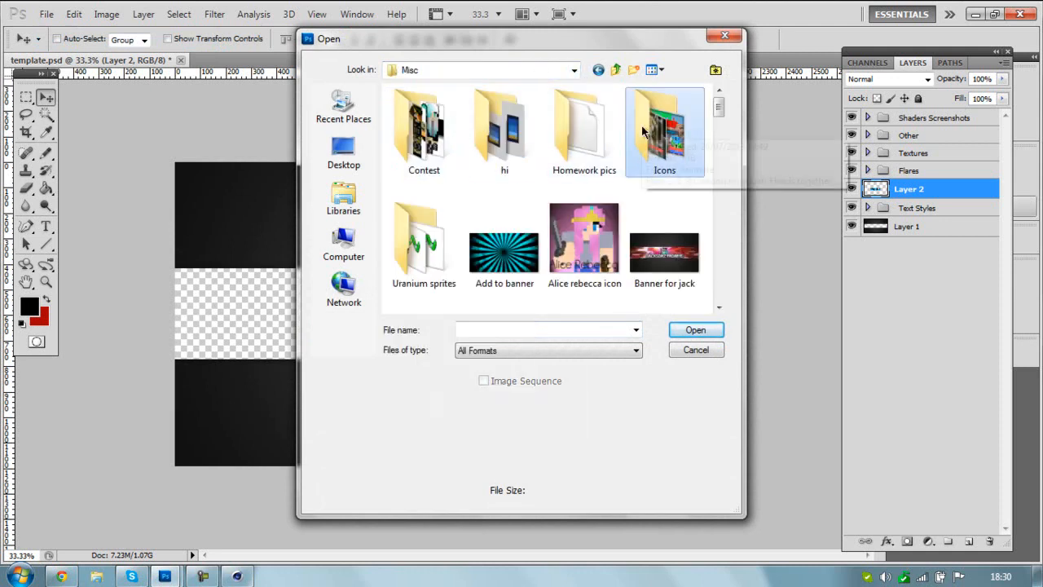
{"action": "double_click", "coordinate": [663, 122]}
{"action": "double_click", "coordinate": [445, 134]}
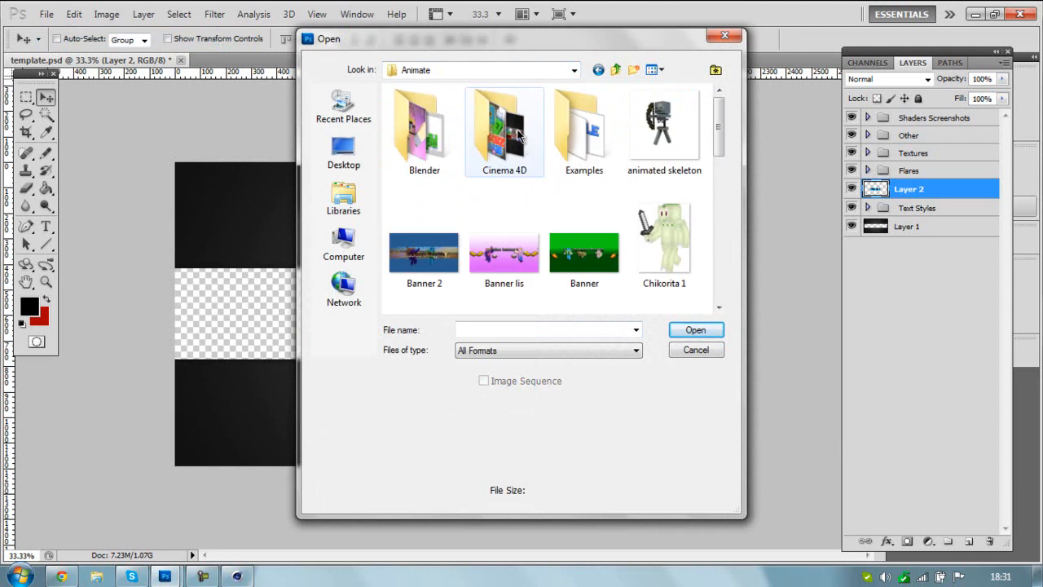
{"action": "double_click", "coordinate": [504, 130]}
{"action": "left_click_drag", "start_coordinate": [725, 117], "coordinate": [710, 254]}
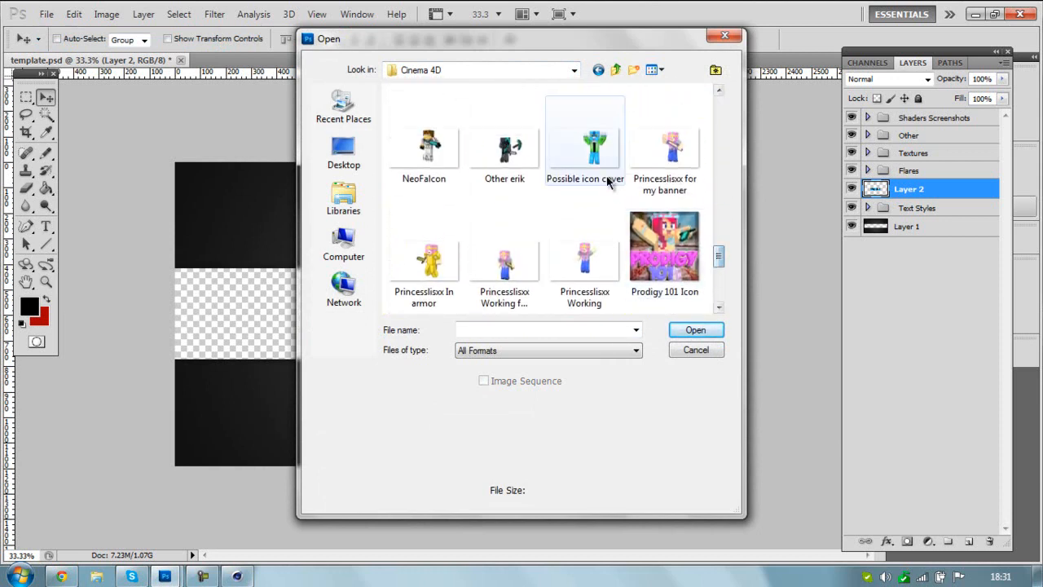
{"action": "double_click", "coordinate": [610, 180]}
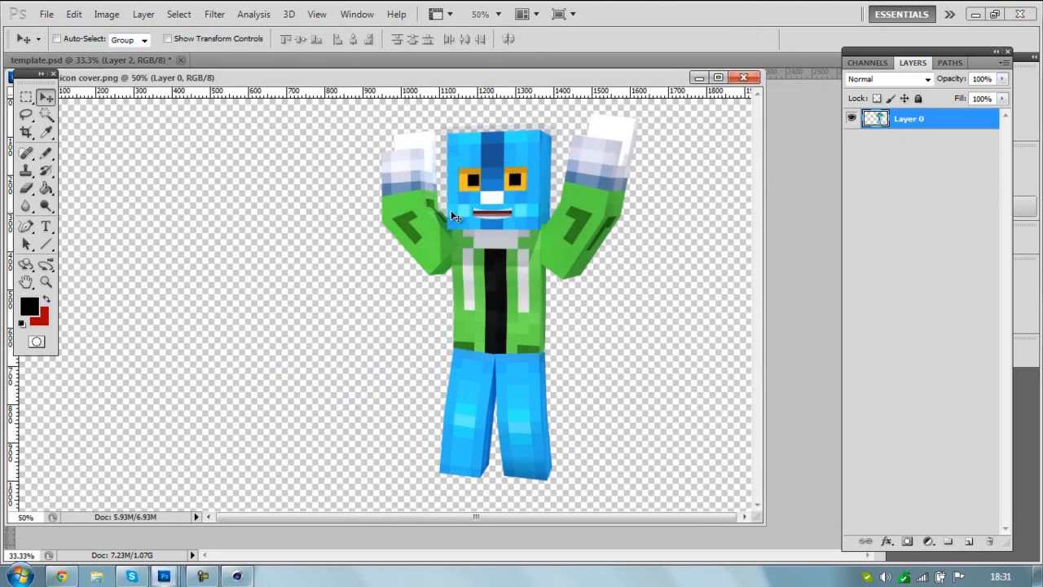
- Copy the character render into the template and order its layer beneath Layer 1, placing the figure beside the EXAMPLE lettering's right end
{"action": "left_click_drag", "start_coordinate": [457, 217], "coordinate": [748, 134]}
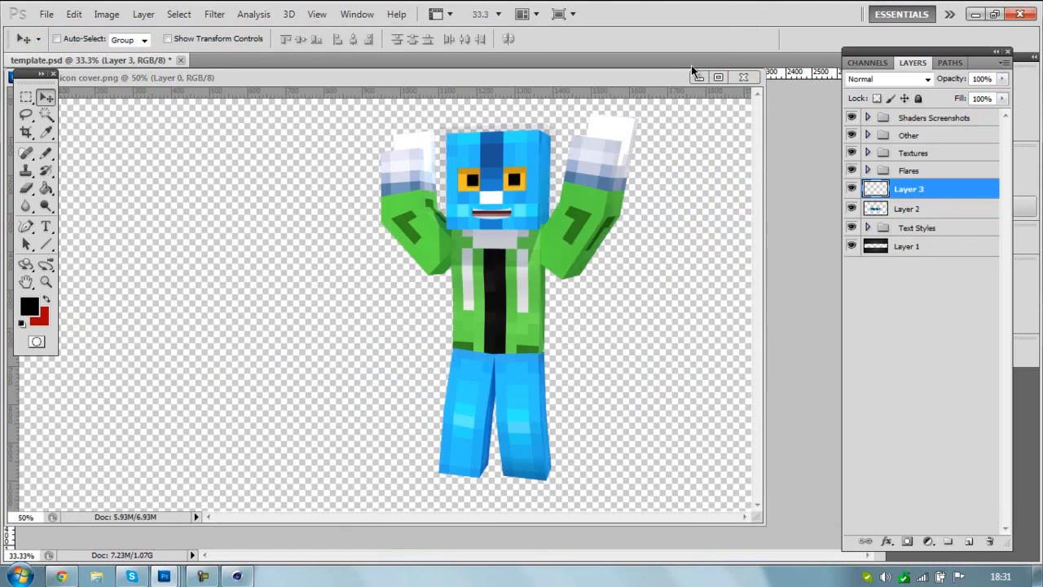
{"action": "left_click", "coordinate": [698, 78]}
{"action": "left_click_drag", "start_coordinate": [628, 249], "coordinate": [531, 352]}
{"action": "left_click_drag", "start_coordinate": [907, 199], "coordinate": [921, 258]}
{"action": "left_click_drag", "start_coordinate": [636, 334], "coordinate": [616, 341]}
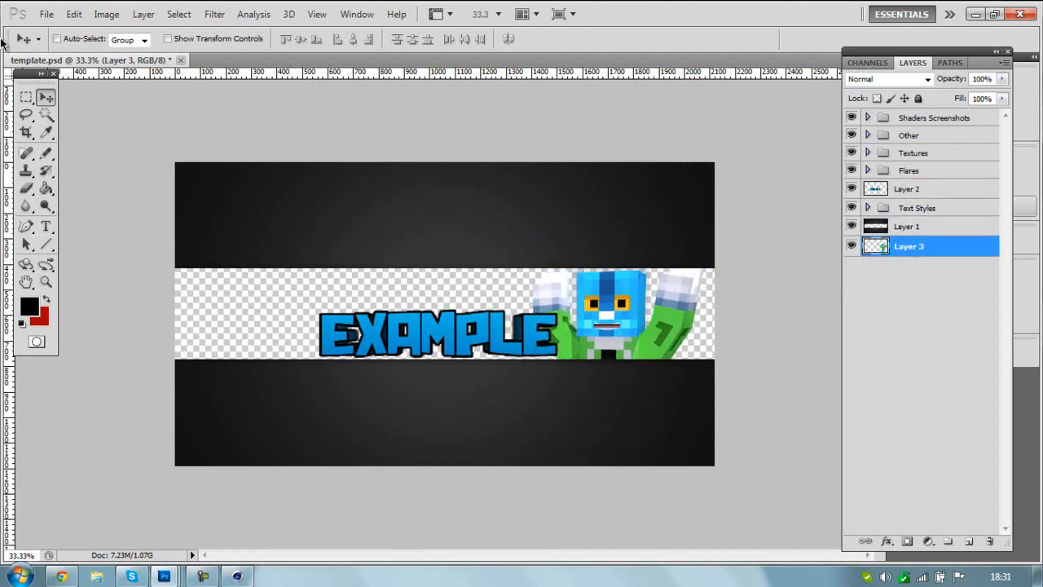
- Scale the character down with Free Transform and centre it behind the EXAMPLE lettering with head and arms rising above it
{"action": "left_click", "coordinate": [74, 14]}
{"action": "left_click", "coordinate": [171, 290]}
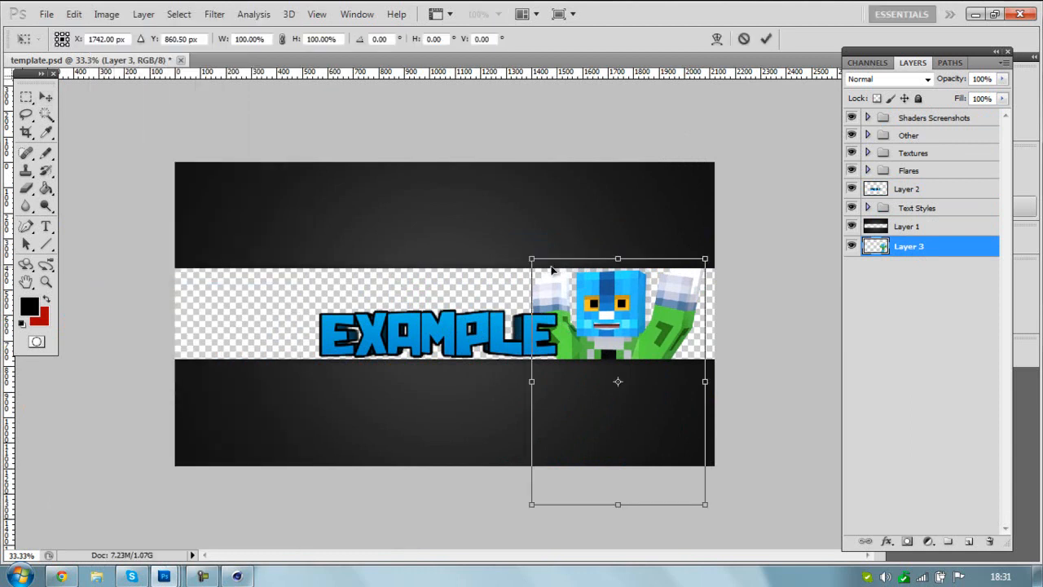
{"action": "left_click_drag", "start_coordinate": [531, 257], "coordinate": [603, 356]}
{"action": "left_click_drag", "start_coordinate": [664, 421], "coordinate": [440, 300]}
{"action": "key", "text": "Return"}
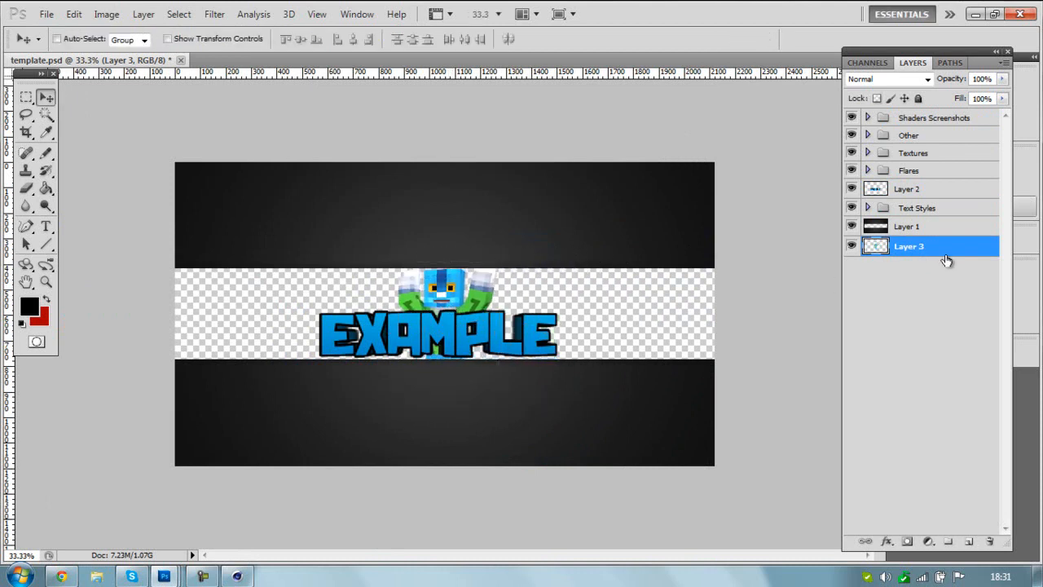
- Scale the EXAMPLE lettering on Layer 2 to about 83% with Free Transform and centre it over the character
{"action": "left_click", "coordinate": [907, 195]}
{"action": "left_click", "coordinate": [74, 13]}
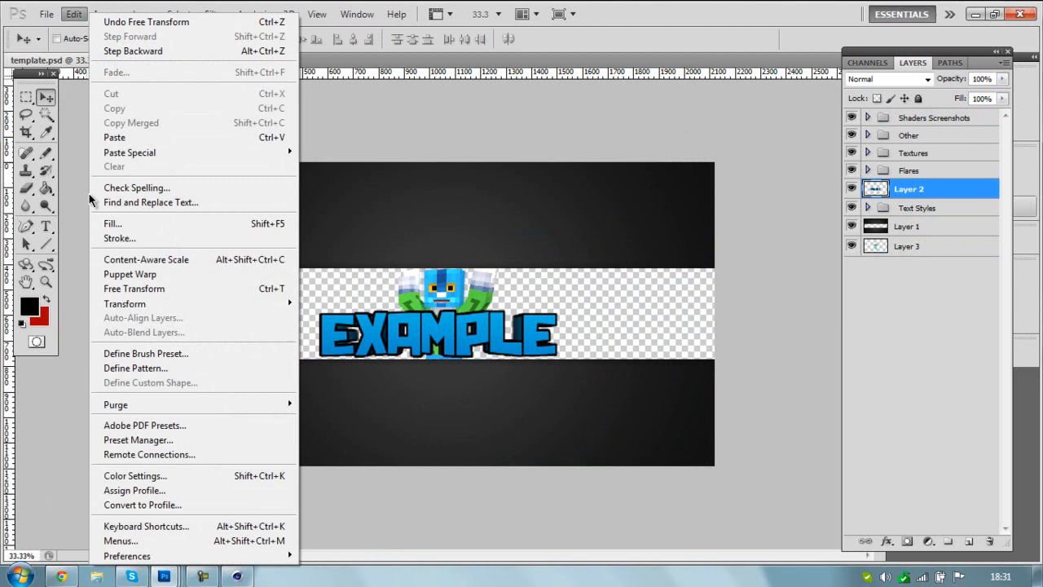
{"action": "left_click", "coordinate": [146, 289]}
{"action": "left_click_drag", "start_coordinate": [319, 310], "coordinate": [359, 318]}
{"action": "left_click_drag", "start_coordinate": [503, 341], "coordinate": [489, 342]}
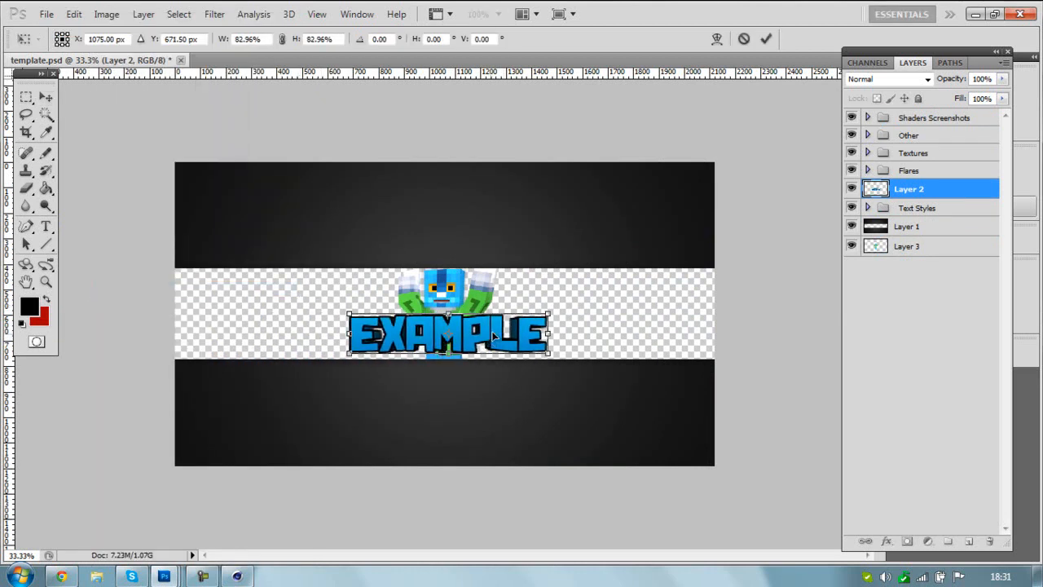
{"action": "key", "text": "Return"}
- Order Layer 2 beneath Layer 1, rest the lettering on the banner strip's lower edge, and shift the character to line up with it
{"action": "left_click_drag", "start_coordinate": [928, 193], "coordinate": [922, 237]}
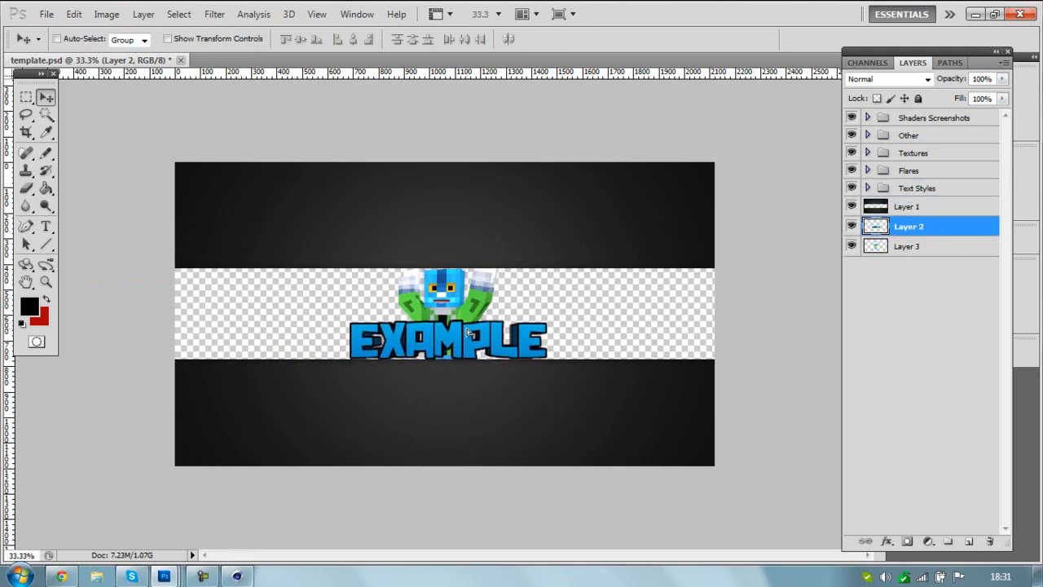
{"action": "left_click_drag", "start_coordinate": [467, 329], "coordinate": [469, 334]}
{"action": "mouse_move", "coordinate": [470, 339]}
{"action": "left_mouse_down"}
{"action": "mouse_move", "coordinate": [440, 338]}
{"action": "mouse_move", "coordinate": [460, 337]}
{"action": "left_mouse_up"}
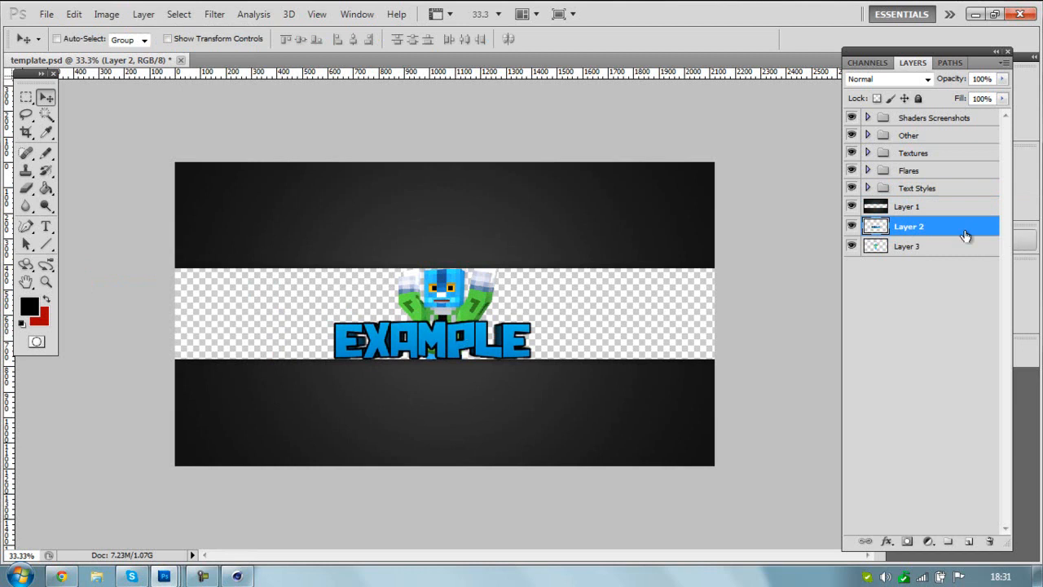
{"action": "left_click", "coordinate": [946, 246]}
{"action": "left_click_drag", "start_coordinate": [456, 286], "coordinate": [431, 304]}
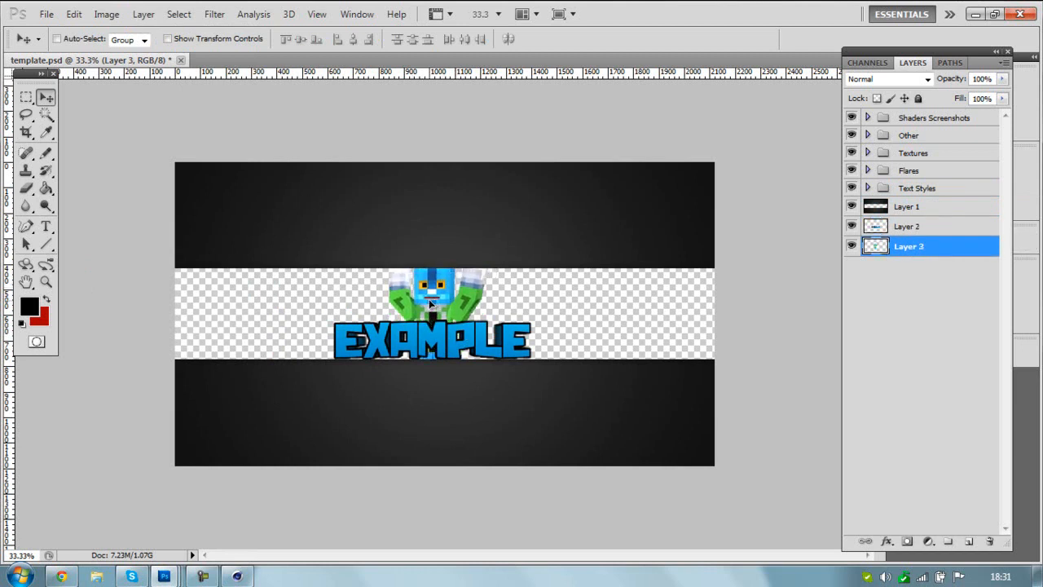
- Expand the Survival Games group within Shaders Screenshots and show the Avaricia Buildings screenshot
{"action": "left_click", "coordinate": [867, 118]}
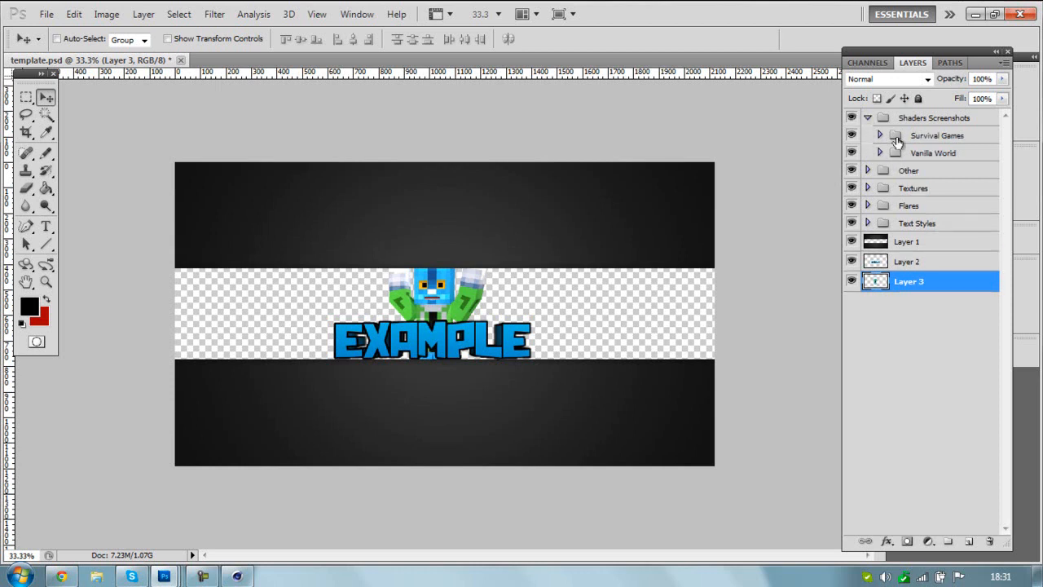
{"action": "left_click", "coordinate": [880, 135]}
{"action": "left_click", "coordinate": [852, 173]}
{"action": "left_click", "coordinate": [851, 173]}
{"action": "left_click", "coordinate": [851, 154]}
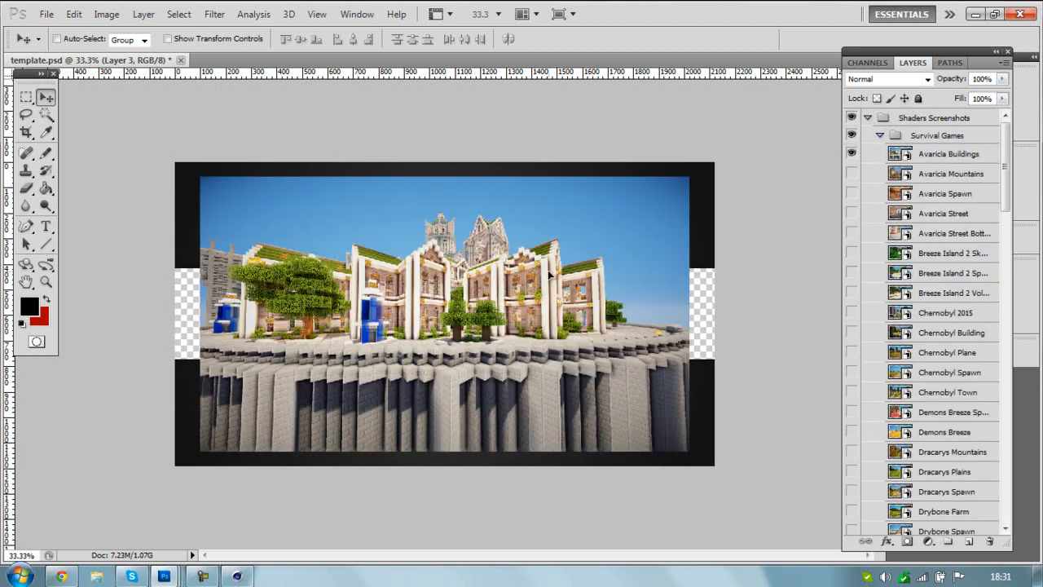
{"action": "left_click_drag", "start_coordinate": [551, 276], "coordinate": [584, 287]}
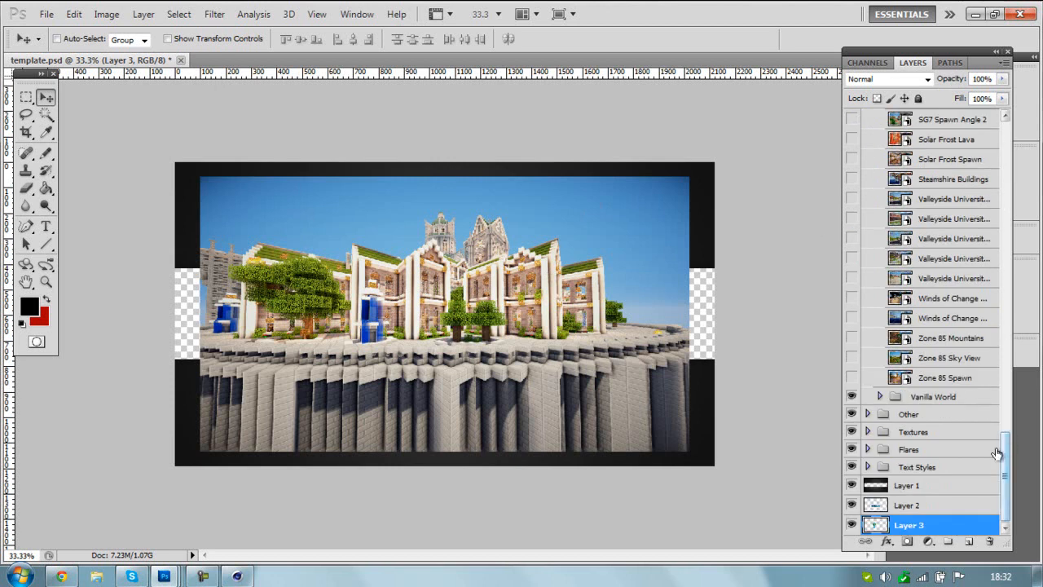
{"action": "left_click", "coordinate": [73, 14]}
{"action": "left_click", "coordinate": [105, 21]}
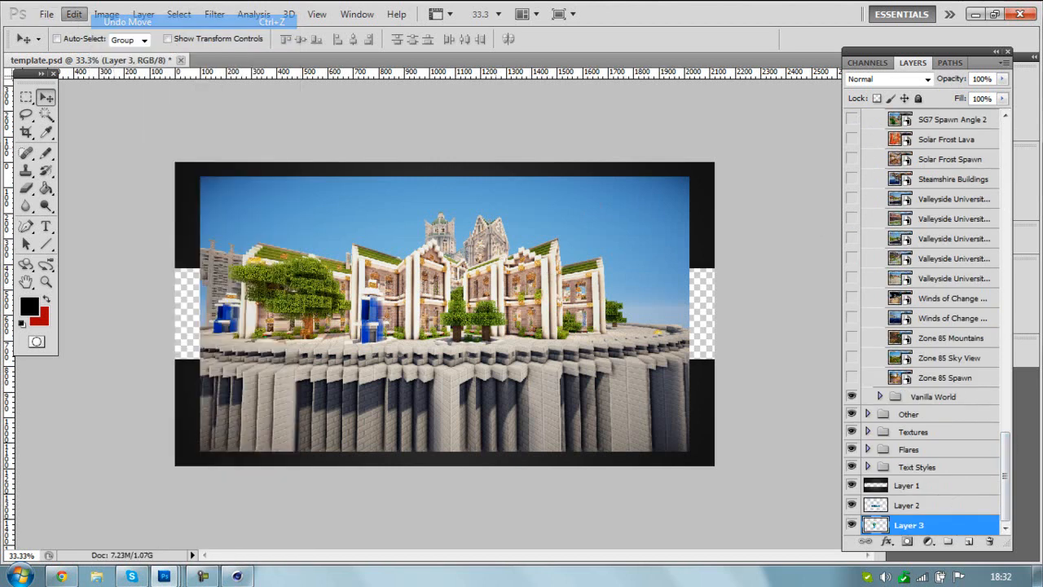
- Order the Avaricia Buildings layer at the bottom of the layer stack and align the screenshot with the canvas's left edge
{"action": "left_click_drag", "start_coordinate": [1005, 450], "coordinate": [1005, 134]}
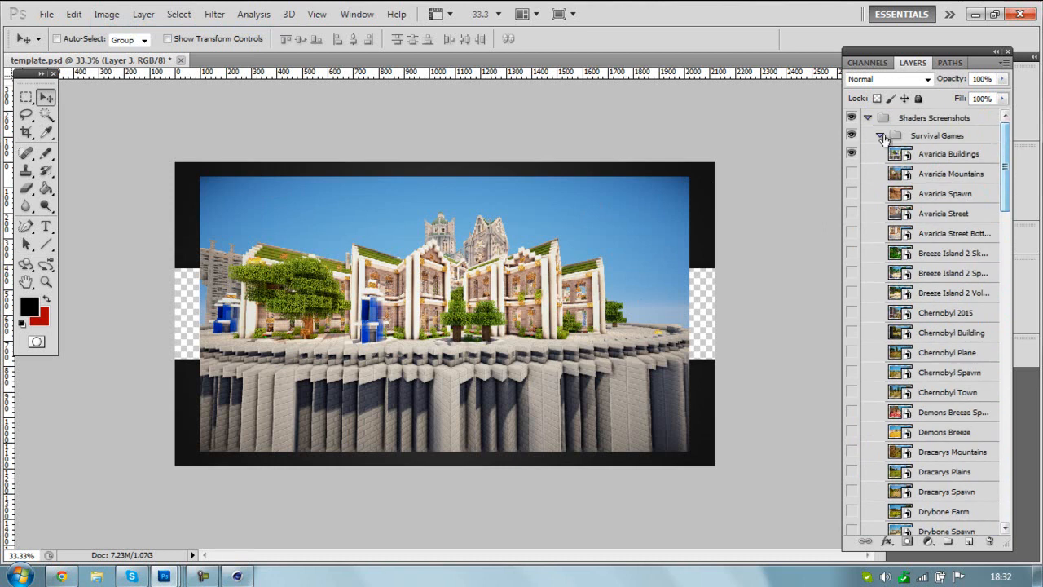
{"action": "left_click_drag", "start_coordinate": [948, 154], "coordinate": [926, 536]}
{"action": "left_click_drag", "start_coordinate": [599, 328], "coordinate": [574, 330]}
- Stretch the Avaricia Buildings background with Free Transform to 110.42% width and 110.37% height, and lower it to Y 659.50 px
{"action": "left_click", "coordinate": [74, 15]}
{"action": "left_click", "coordinate": [163, 287]}
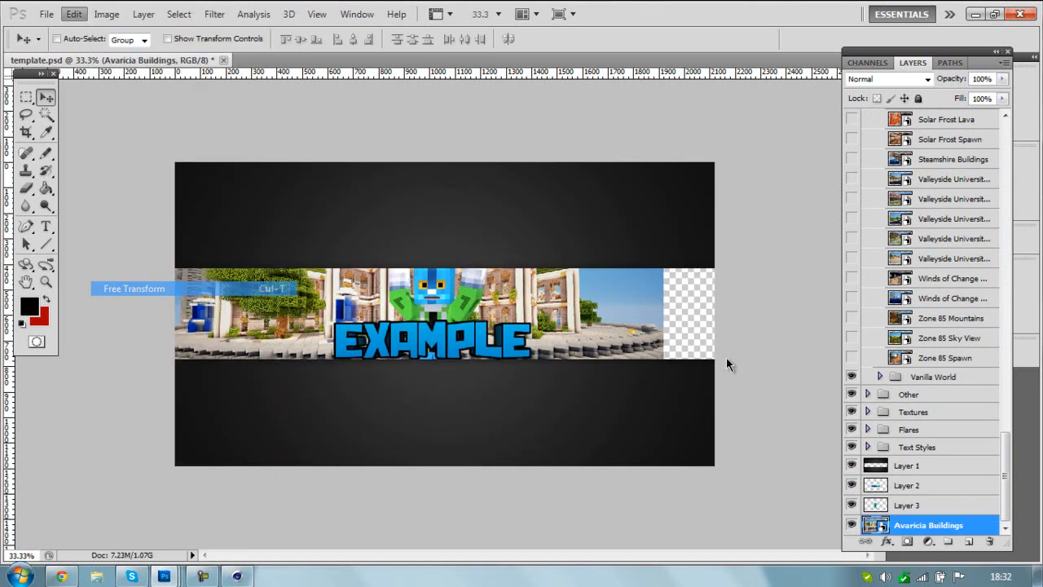
{"action": "left_click_drag", "start_coordinate": [663, 314], "coordinate": [711, 316]}
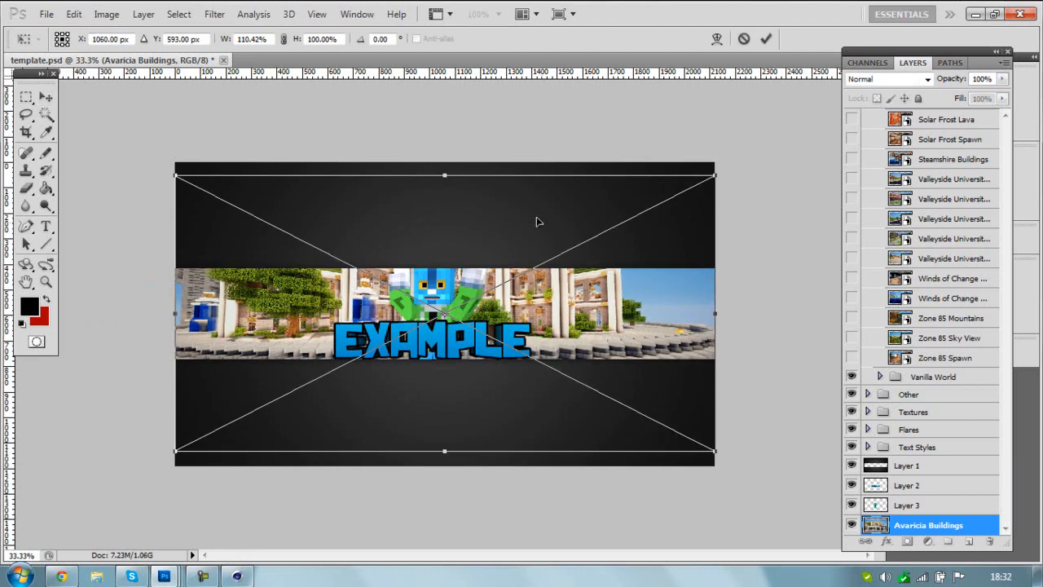
{"action": "left_click_drag", "start_coordinate": [449, 173], "coordinate": [447, 164]}
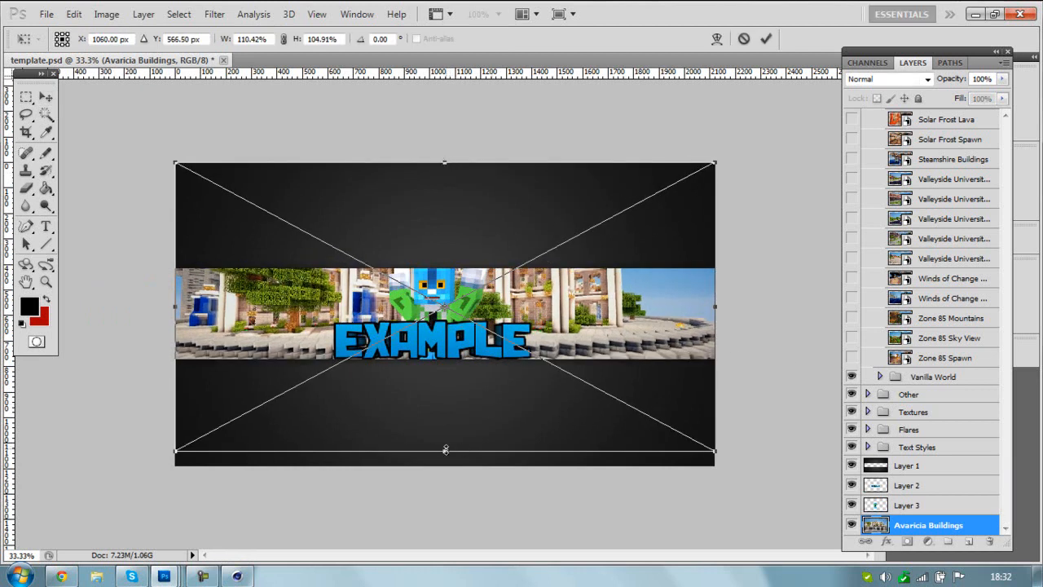
{"action": "left_click_drag", "start_coordinate": [445, 449], "coordinate": [445, 467]}
{"action": "left_click_drag", "start_coordinate": [494, 367], "coordinate": [494, 382]}
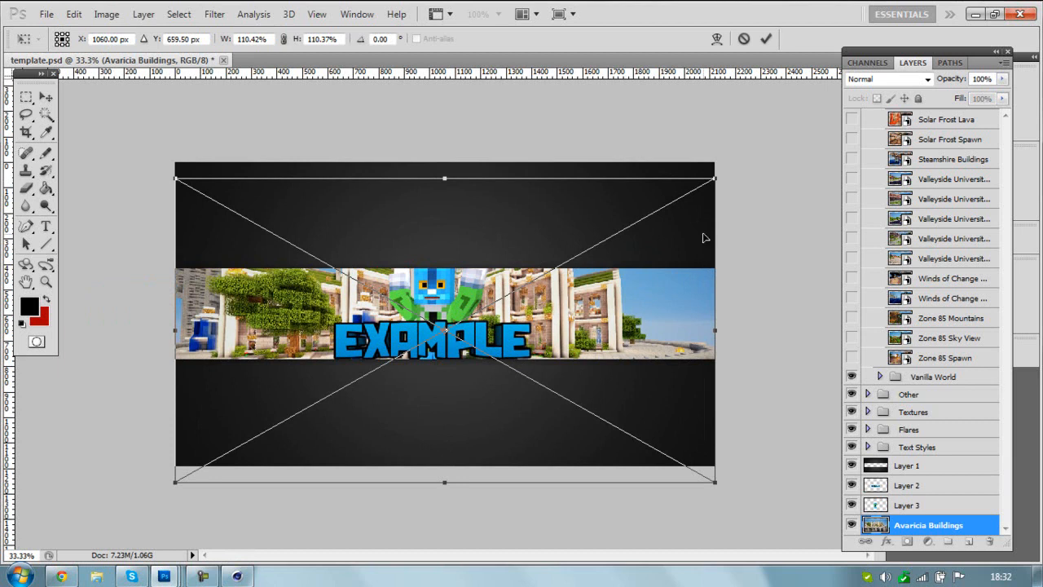
{"action": "key", "text": "Return"}
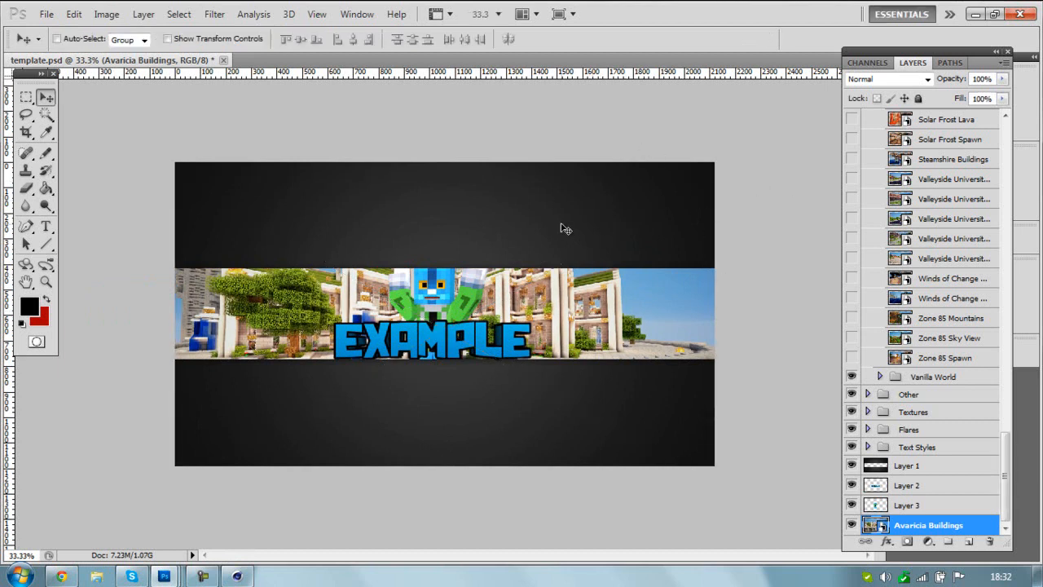
{"action": "mouse_move", "coordinate": [203, 576]}
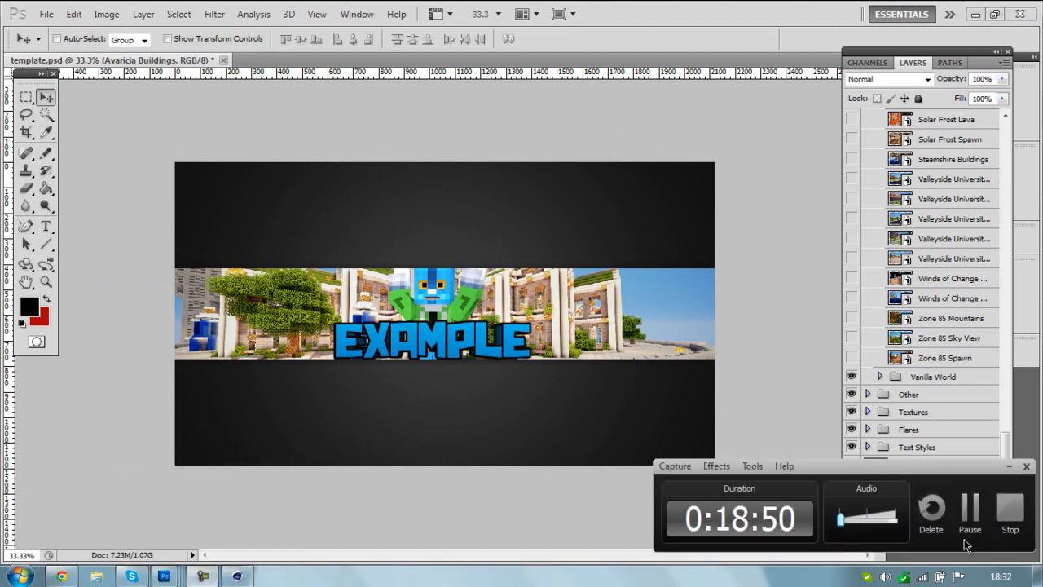
{"action": "left_click", "coordinate": [970, 512]}
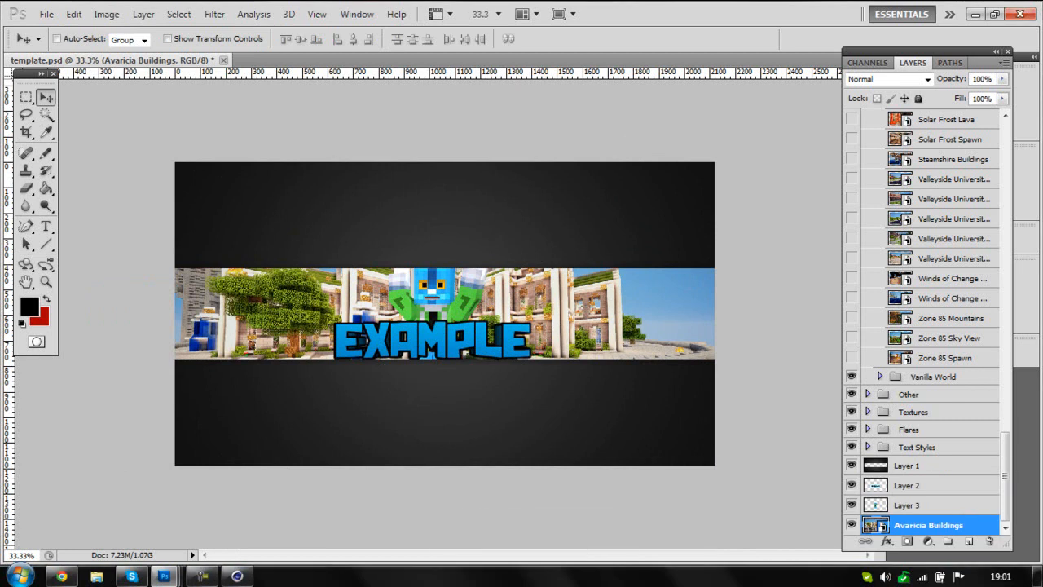
- Move the character on Layer 3 slightly down and right, and shift the EXAMPLE lettering on Layer 2 right to centre it beneath
{"action": "left_click", "coordinate": [921, 510]}
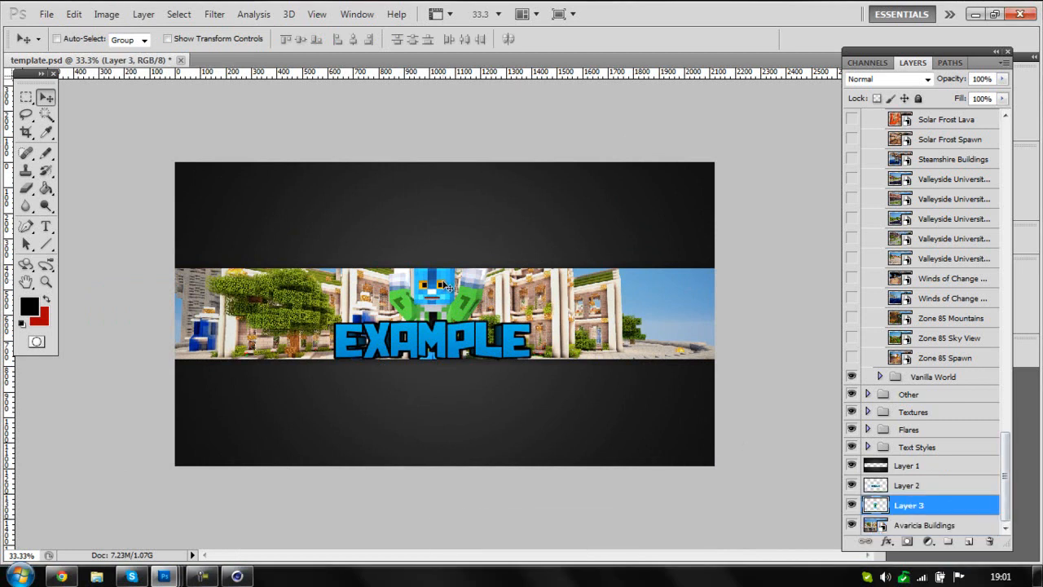
{"action": "left_click_drag", "start_coordinate": [445, 299], "coordinate": [447, 303]}
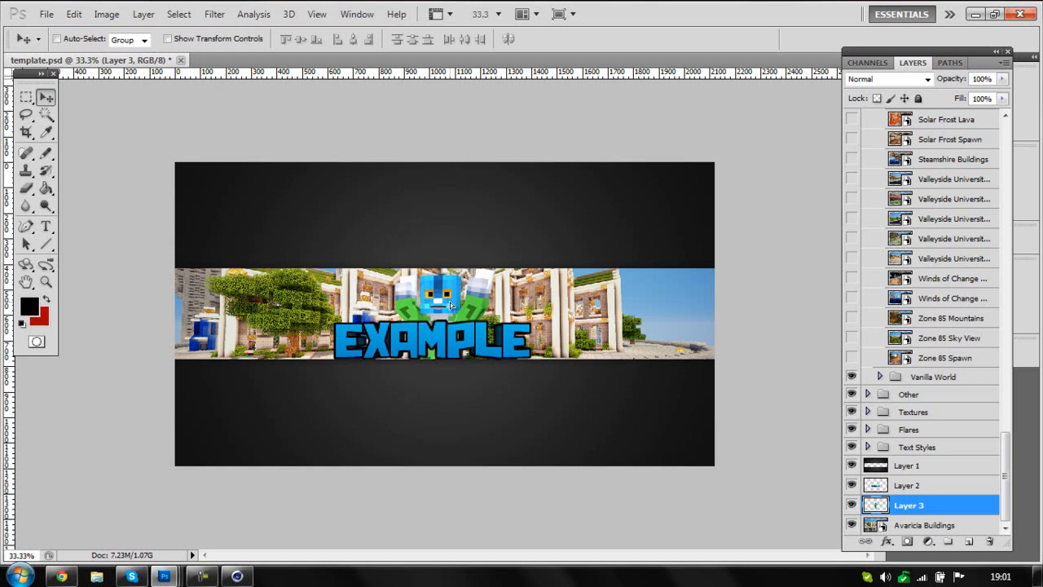
{"action": "left_click", "coordinate": [929, 488]}
{"action": "left_click_drag", "start_coordinate": [479, 358], "coordinate": [486, 358]}
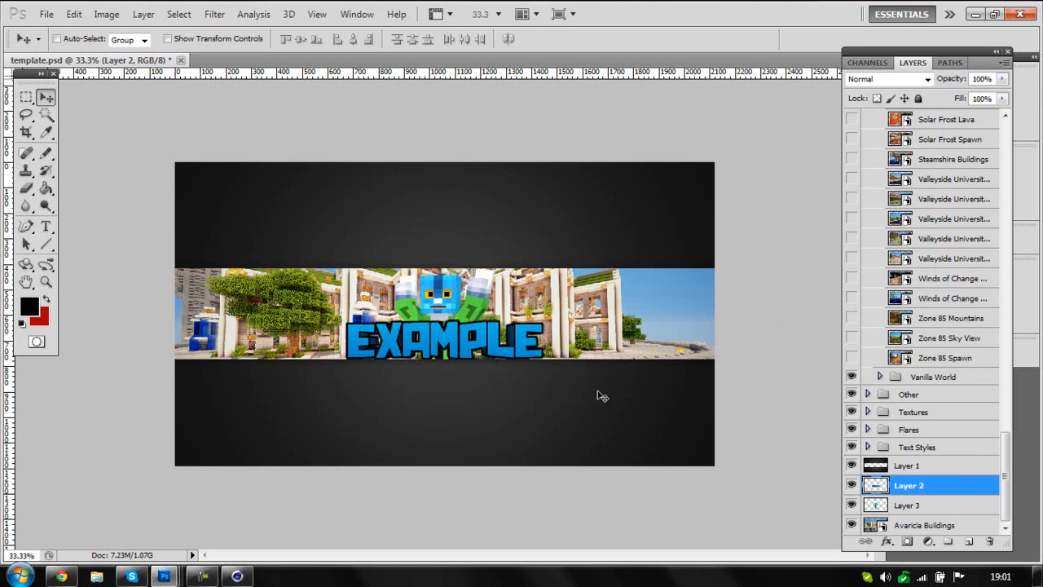
{"action": "left_click", "coordinate": [904, 505]}
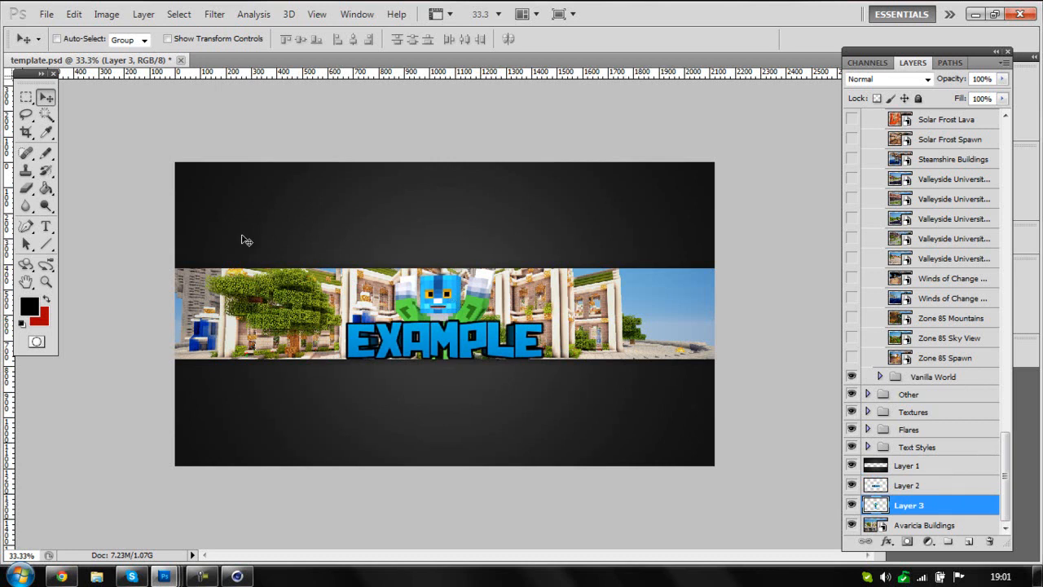
{"action": "left_click", "coordinate": [47, 15]}
{"action": "left_click", "coordinate": [49, 47]}
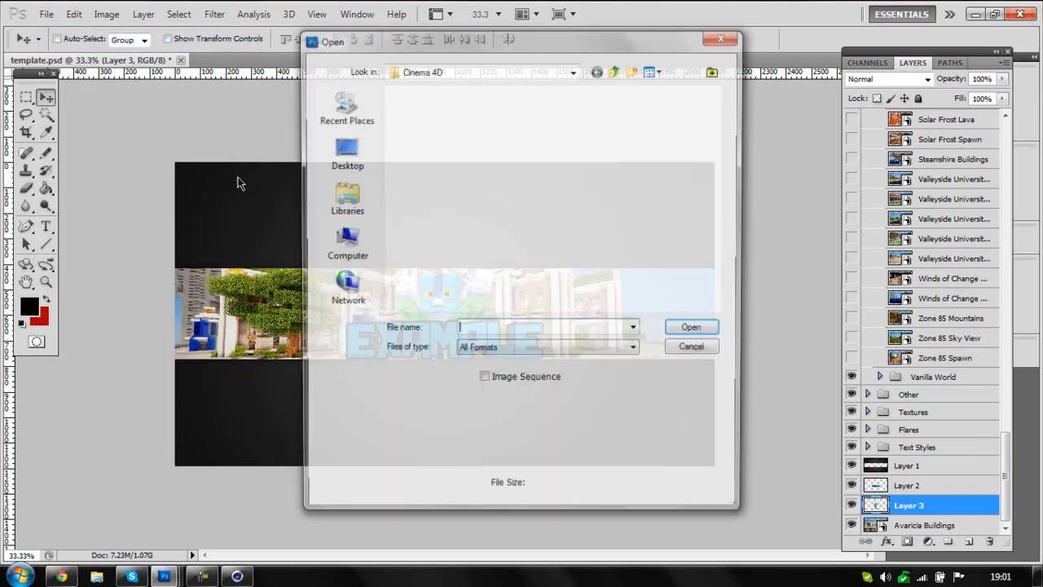
{"action": "double_click", "coordinate": [444, 131]}
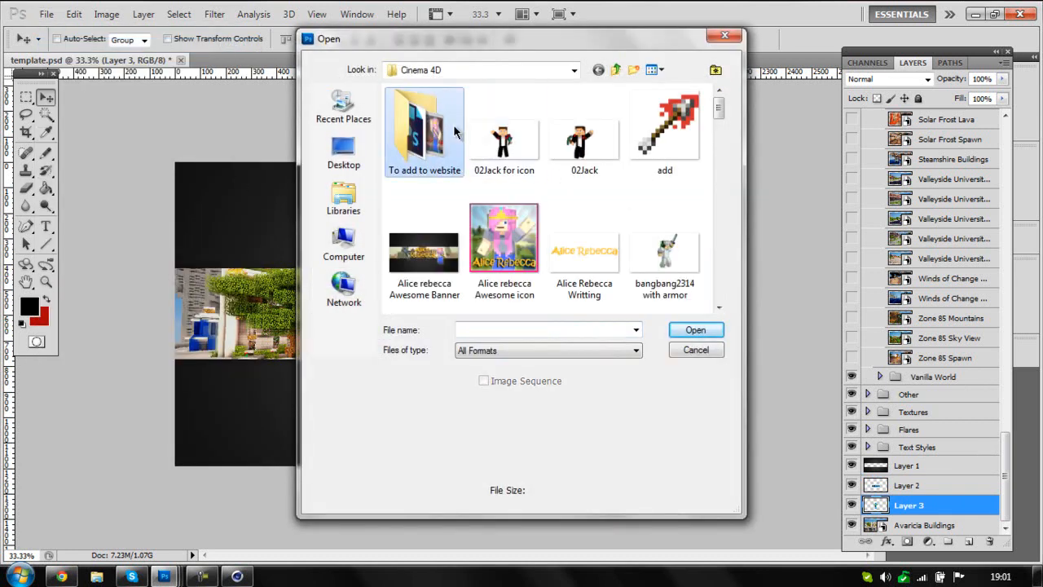
{"action": "left_click", "coordinate": [598, 70]}
{"action": "scroll", "coordinate": [721, 120], "scroll_direction": "down", "scroll_amount": 2}
{"action": "scroll", "coordinate": [721, 120], "scroll_direction": "down", "scroll_amount": 1}
{"action": "scroll", "coordinate": [722, 110], "scroll_direction": "up", "scroll_amount": 3}
{"action": "left_click_drag", "start_coordinate": [722, 109], "coordinate": [718, 323]}
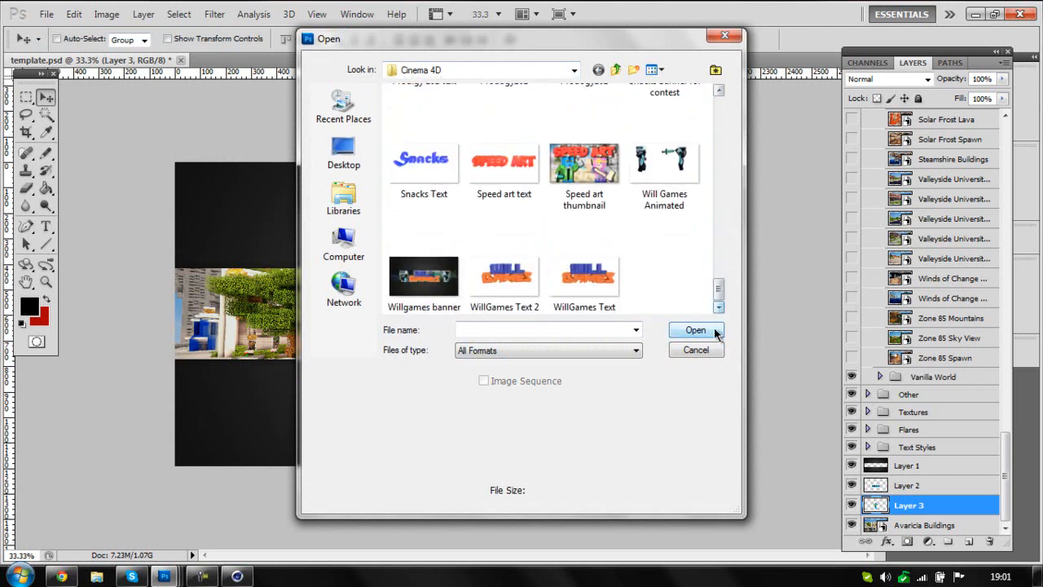
{"action": "key", "text": "Escape"}
- Collapse the Survival Games group within Shaders Screenshots
{"action": "scroll", "coordinate": [987, 326], "scroll_direction": "up", "scroll_amount": 10}
{"action": "scroll", "coordinate": [987, 257], "scroll_direction": "up", "scroll_amount": 10}
{"action": "left_click", "coordinate": [879, 135]}
{"action": "left_click", "coordinate": [880, 136]}
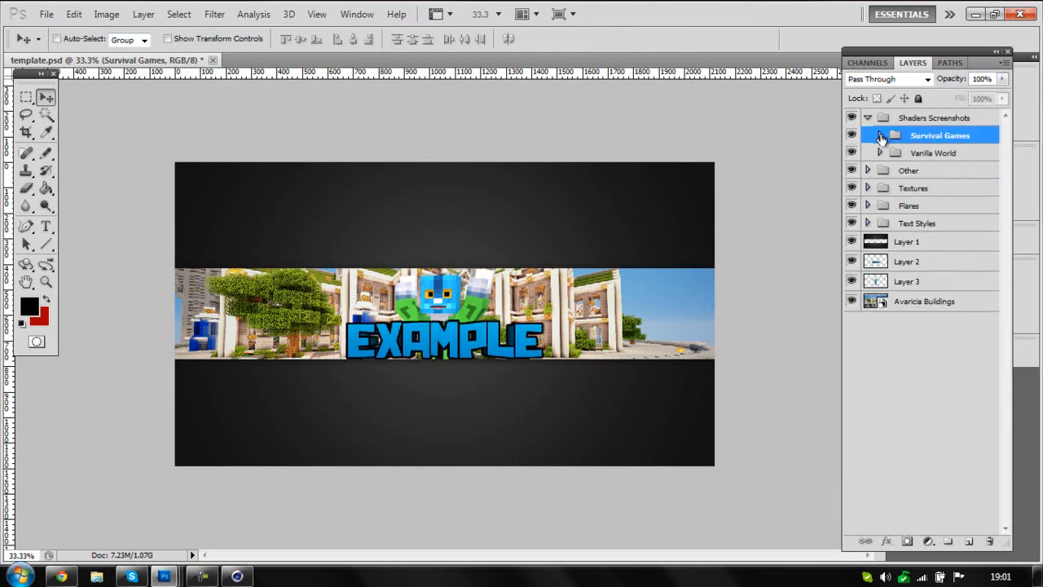
- Apply a Radial Blur to the Avaricia Buildings layer with amount 5, Spin method and Good quality
{"action": "left_click", "coordinate": [902, 309]}
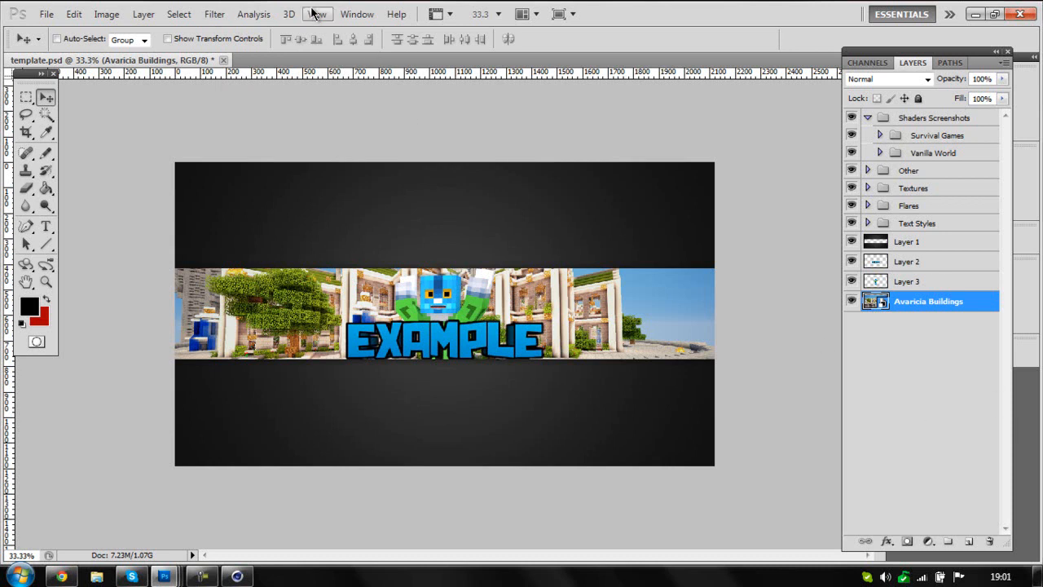
{"action": "left_click", "coordinate": [250, 15]}
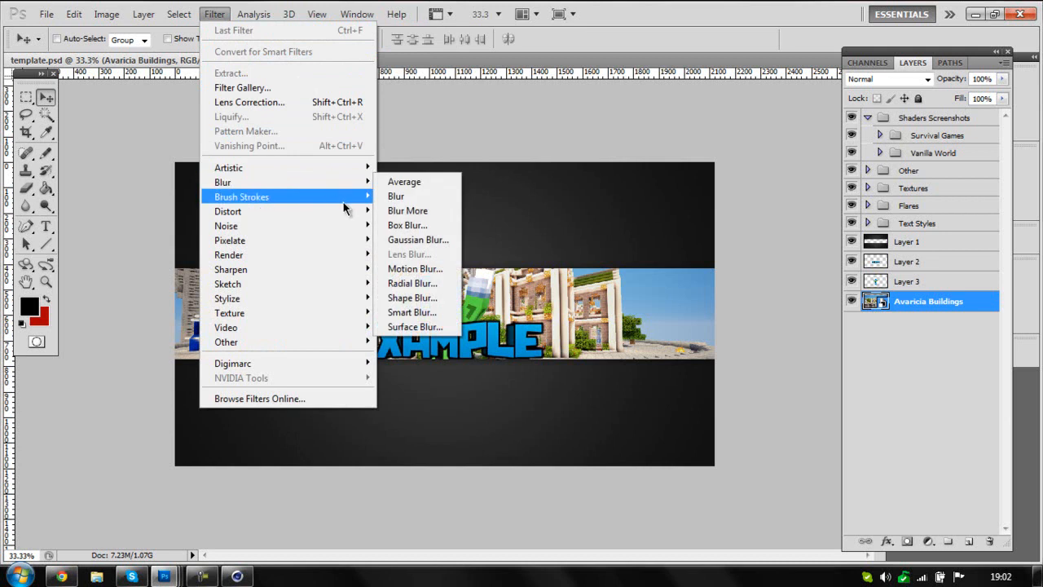
{"action": "left_click", "coordinate": [426, 281]}
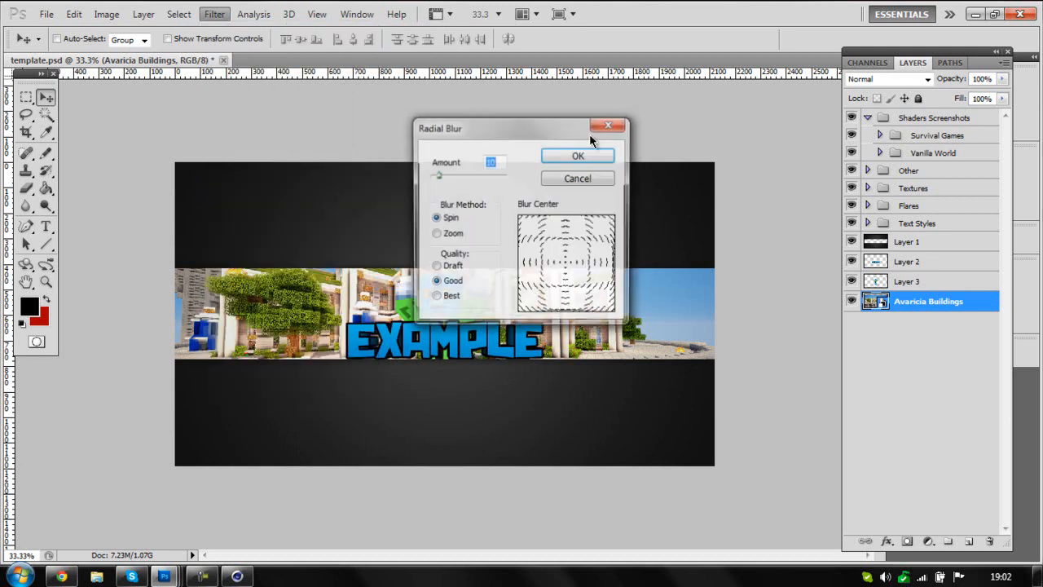
{"action": "type", "text": "5"}
{"action": "left_click", "coordinate": [573, 156]}
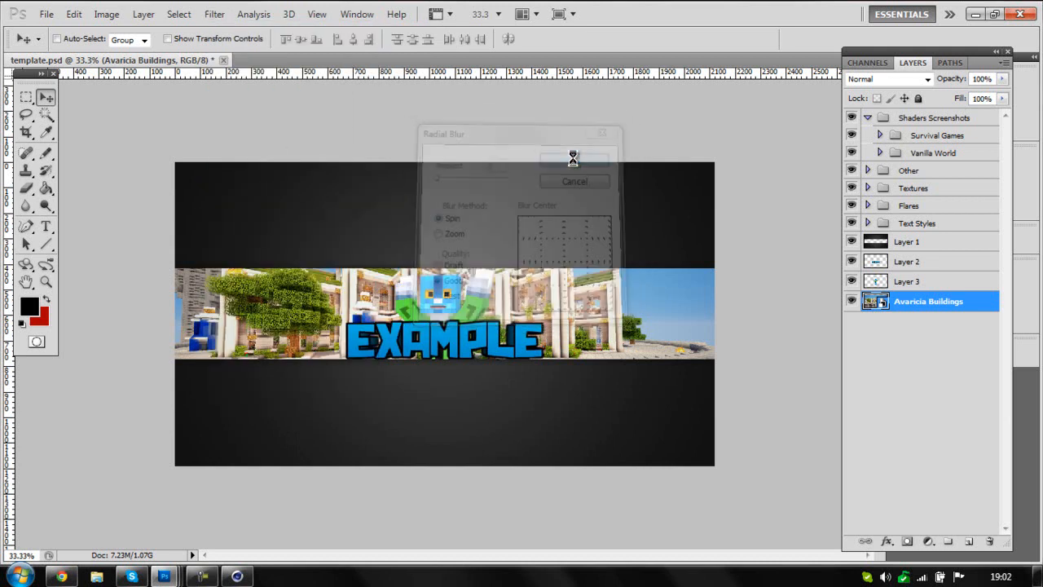
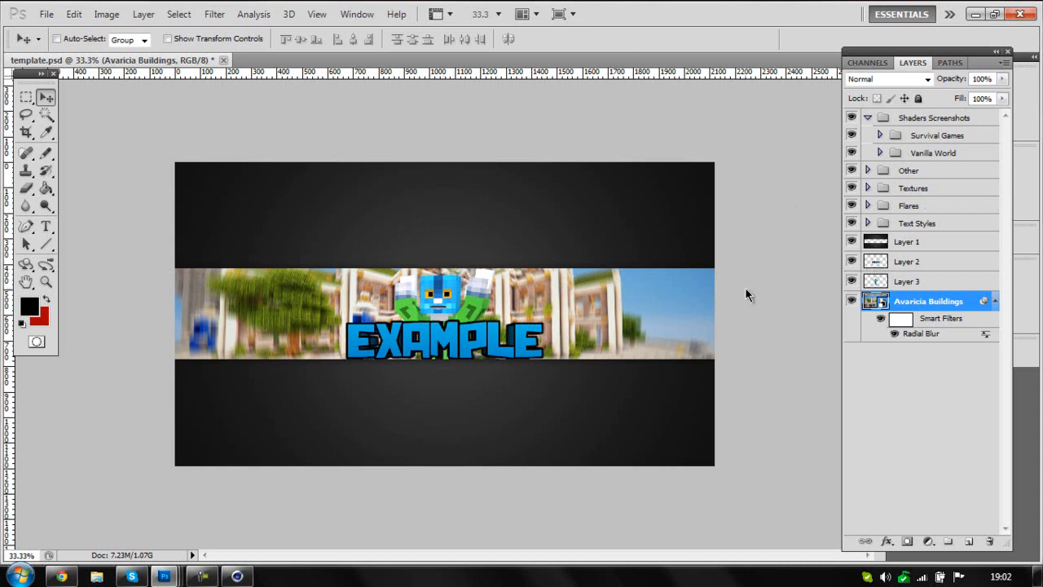
- Try the Lighting Effects filter on the EXAMPLE lettering with a vertical Default spotlight centred on it, and undo it
{"action": "double_click", "coordinate": [906, 262]}
{"action": "left_click", "coordinate": [964, 264]}
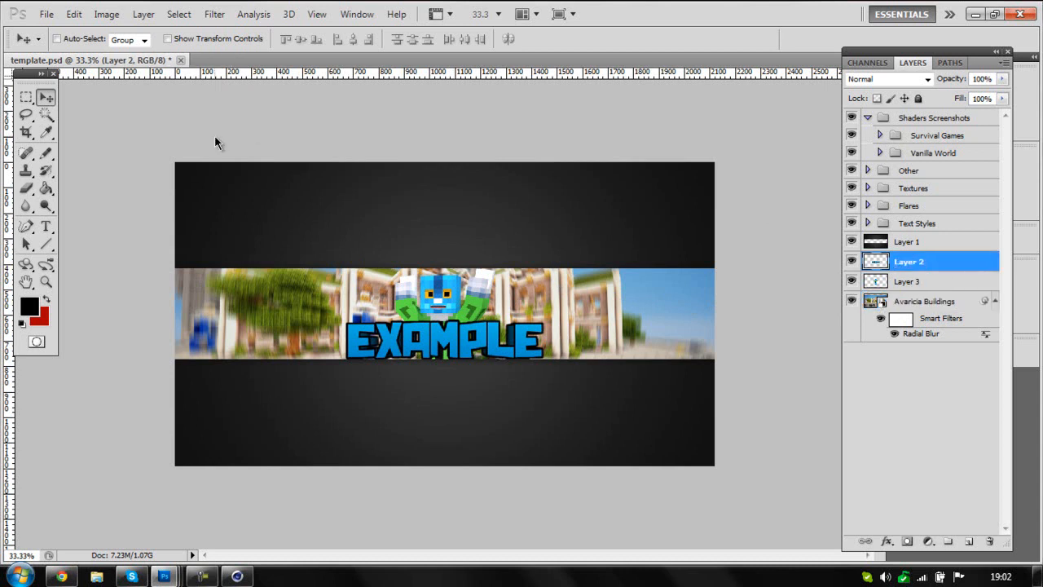
{"action": "left_click", "coordinate": [215, 14]}
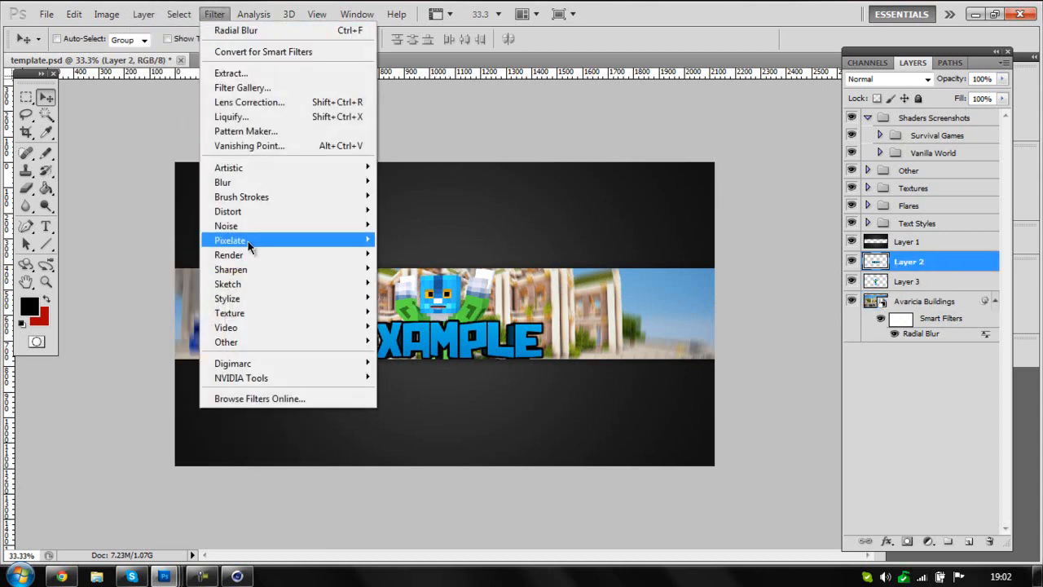
{"action": "left_click", "coordinate": [436, 313]}
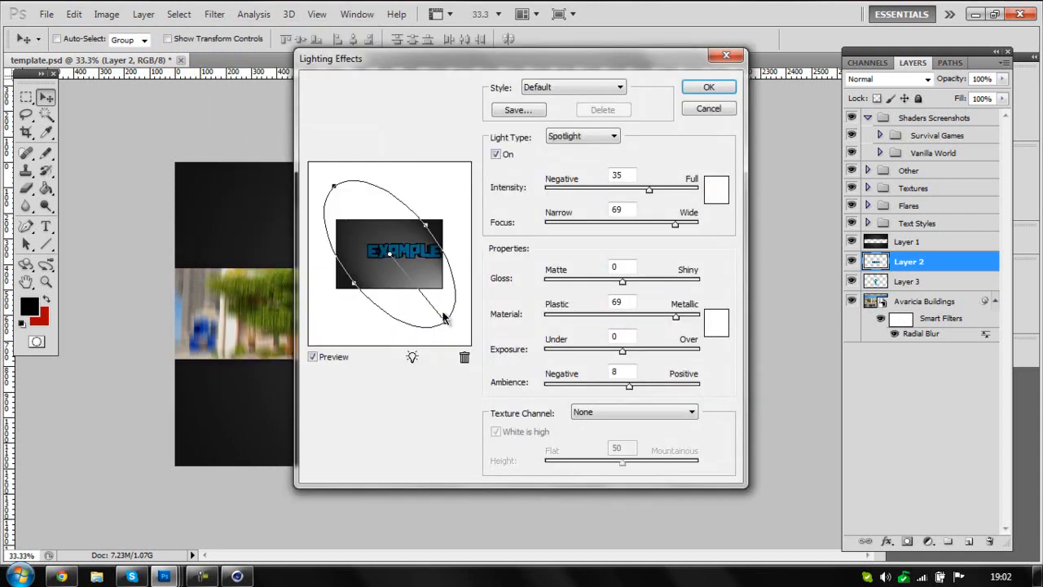
{"action": "left_click_drag", "start_coordinate": [442, 330], "coordinate": [391, 346]}
{"action": "left_click_drag", "start_coordinate": [389, 254], "coordinate": [398, 255]}
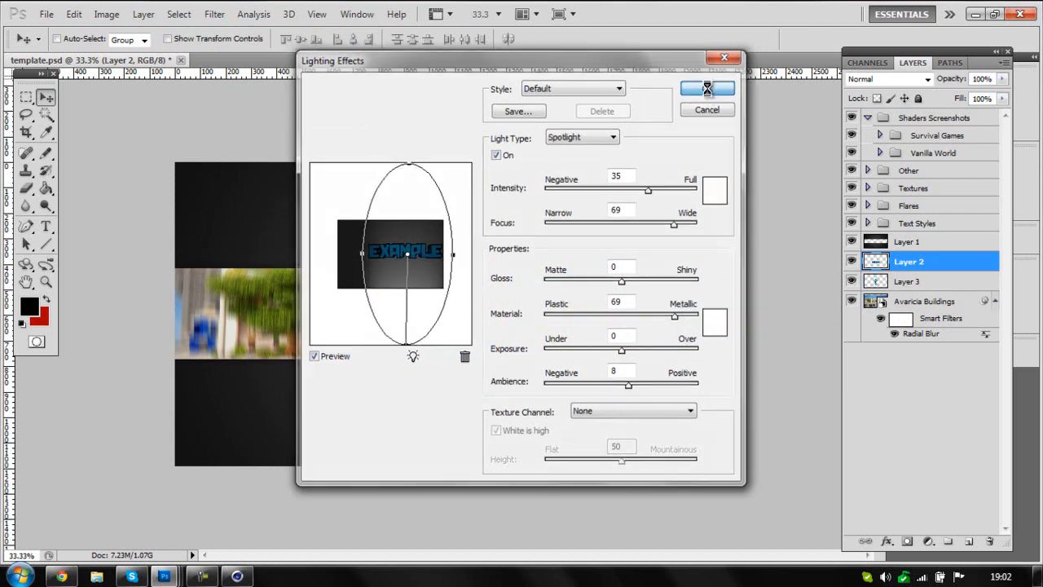
{"action": "left_click", "coordinate": [707, 88]}
{"action": "left_click", "coordinate": [75, 15]}
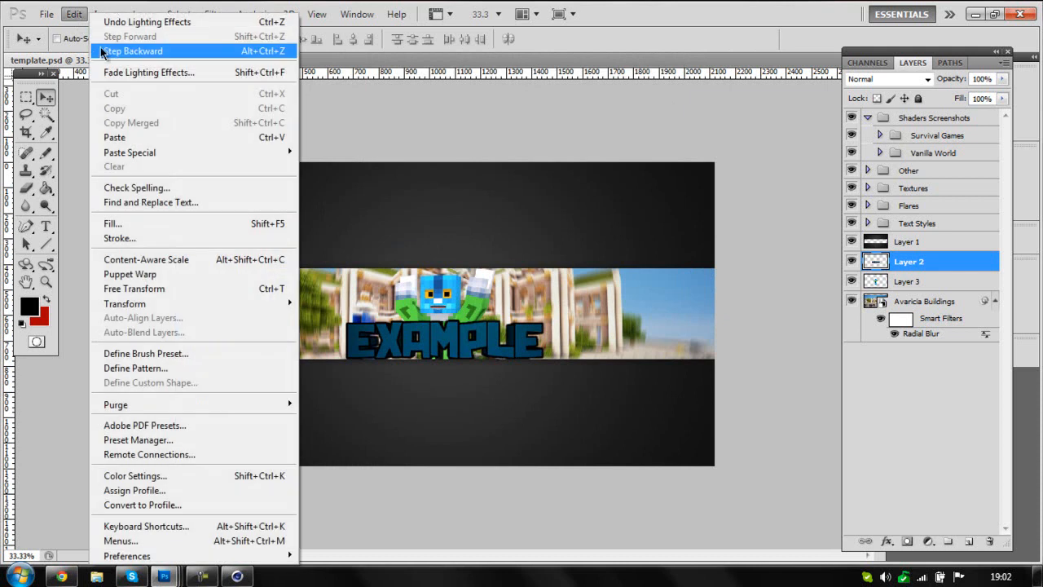
{"action": "left_click", "coordinate": [123, 26]}
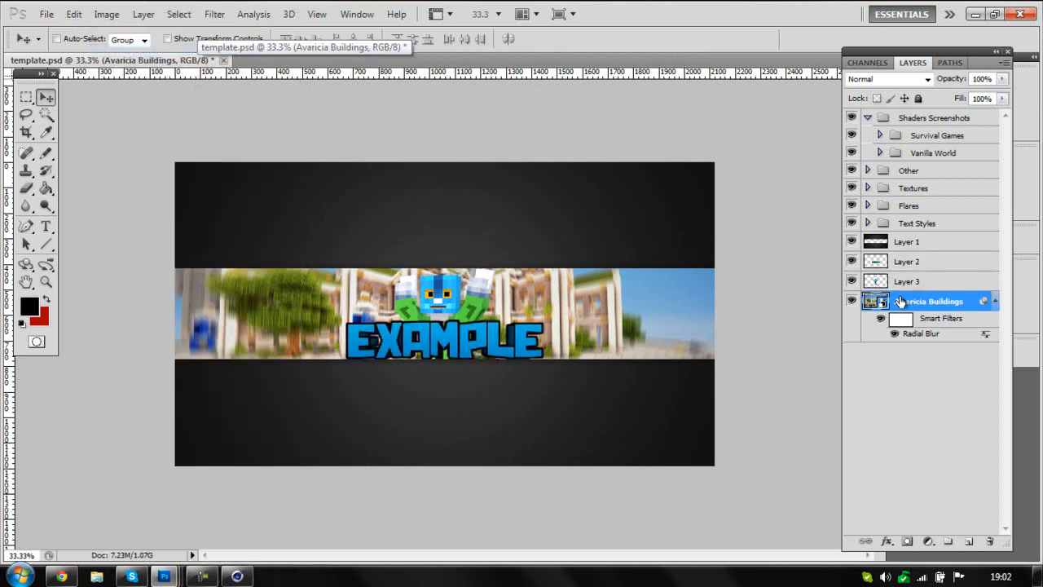
- Add a Drop Shadow to Layer 3 with angle 30°, distance 27 px, spread 22% and size 9 px
{"action": "left_click", "coordinate": [891, 282]}
{"action": "double_click", "coordinate": [925, 282]}
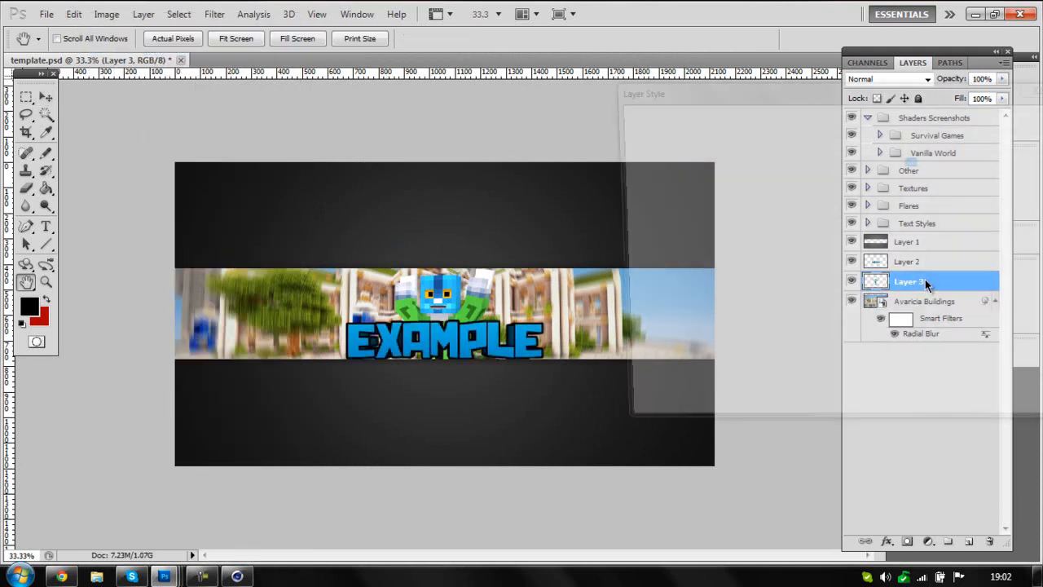
{"action": "left_click", "coordinate": [660, 155]}
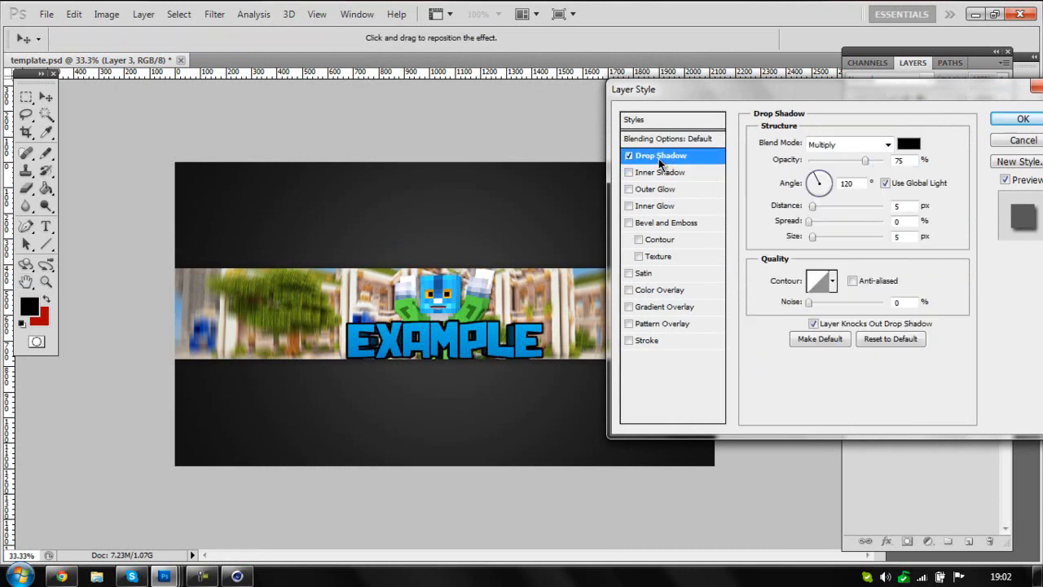
{"action": "left_click_drag", "start_coordinate": [820, 186], "coordinate": [827, 222]}
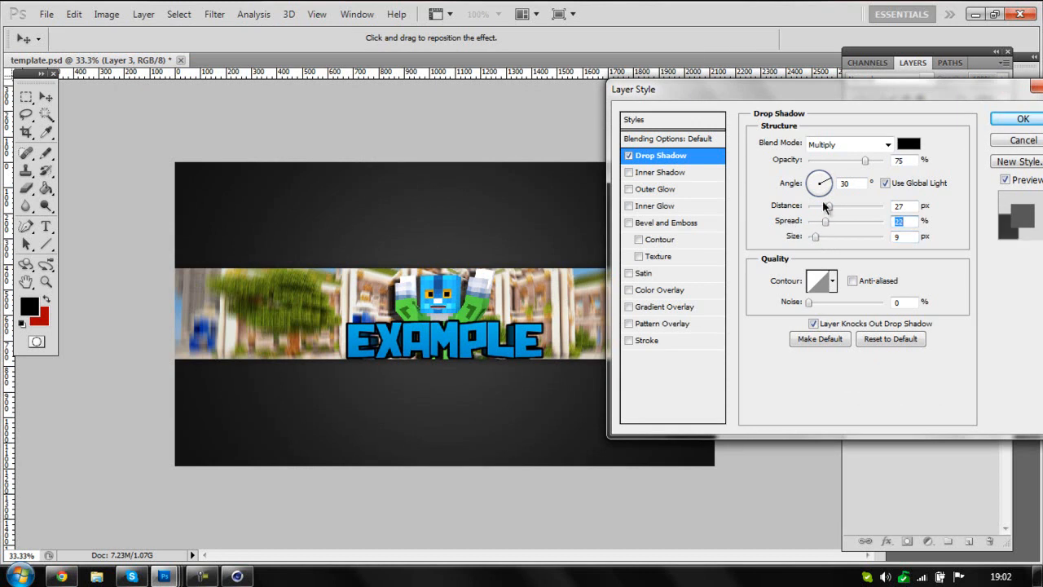
- Add an Outer Glow of size 46 px to the character on Layer 3 and apply the layer style
{"action": "left_click", "coordinate": [652, 189]}
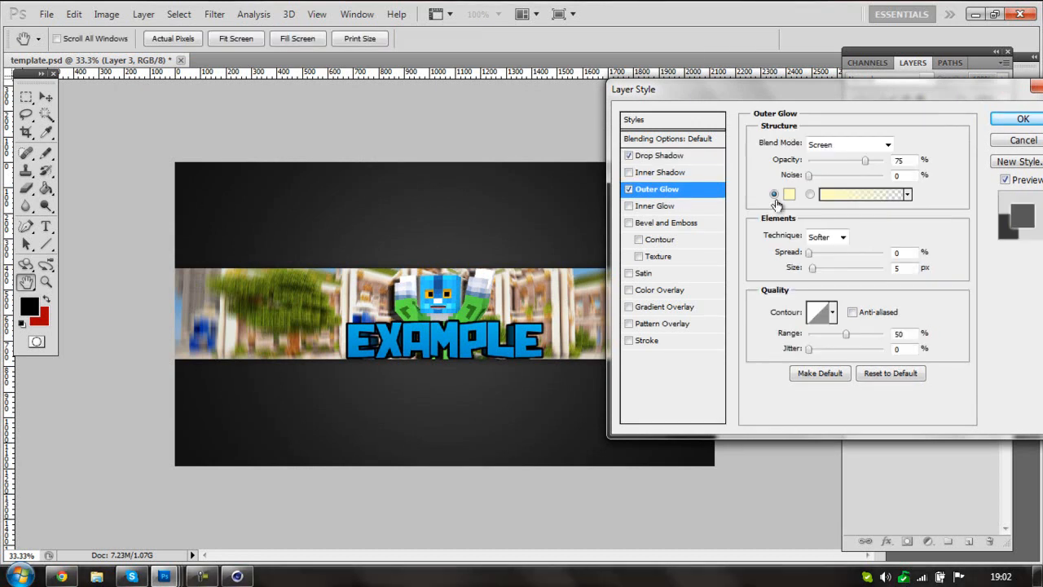
{"action": "left_click_drag", "start_coordinate": [815, 268], "coordinate": [826, 269]}
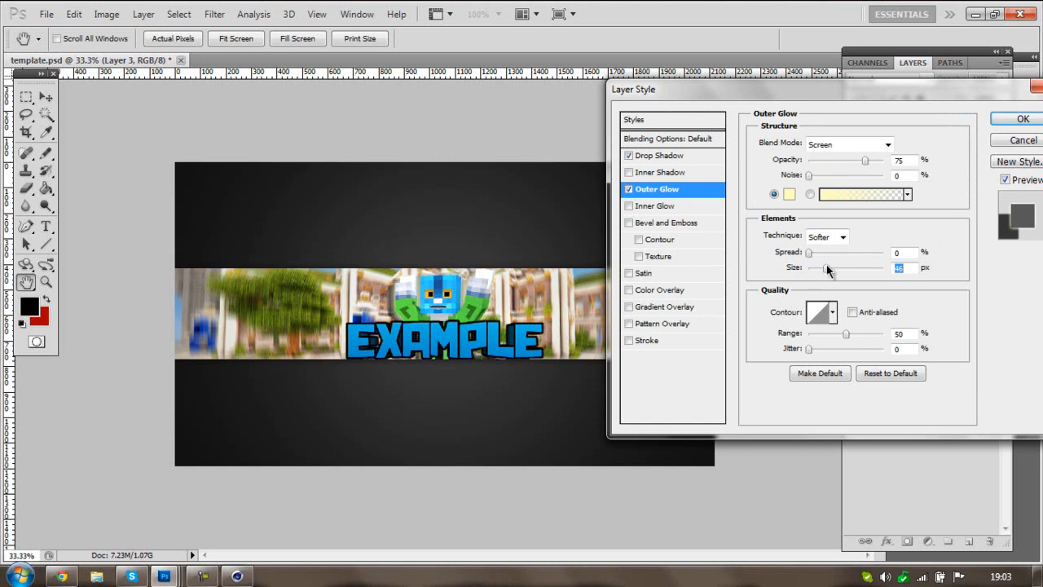
{"action": "left_click", "coordinate": [1019, 120]}
{"action": "key", "text": "v"}
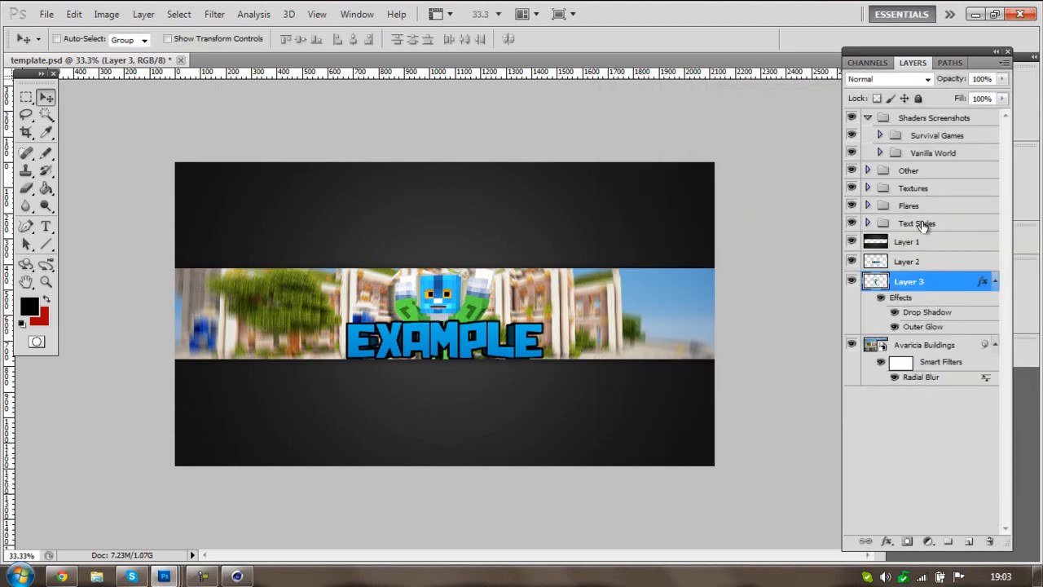
- Copy the layer style from Layer 3 and paste it onto the EXAMPLE lettering on Layer 2
{"action": "right_click", "coordinate": [918, 280]}
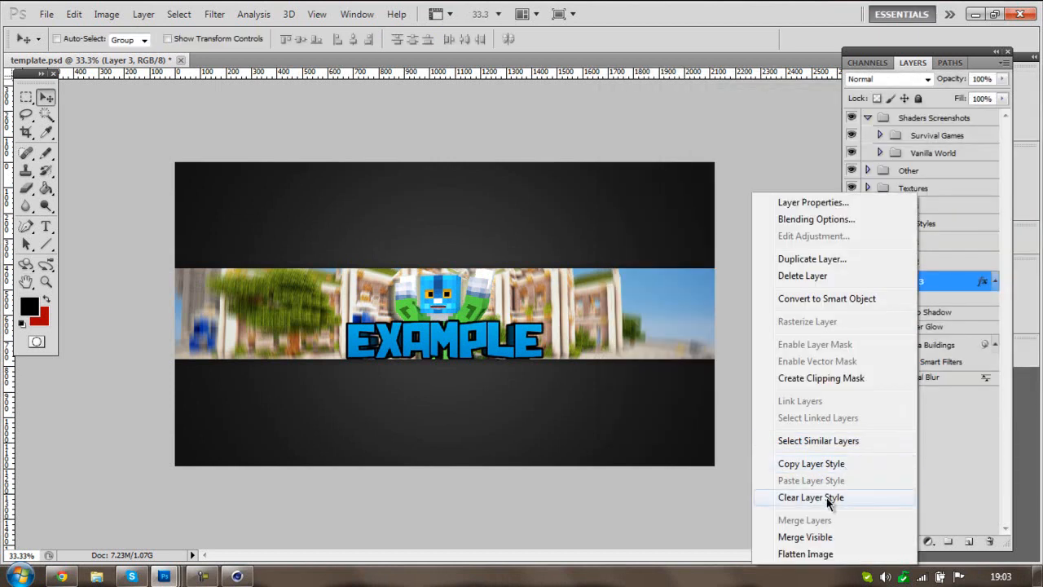
{"action": "left_click", "coordinate": [939, 287]}
{"action": "right_click", "coordinate": [936, 285]}
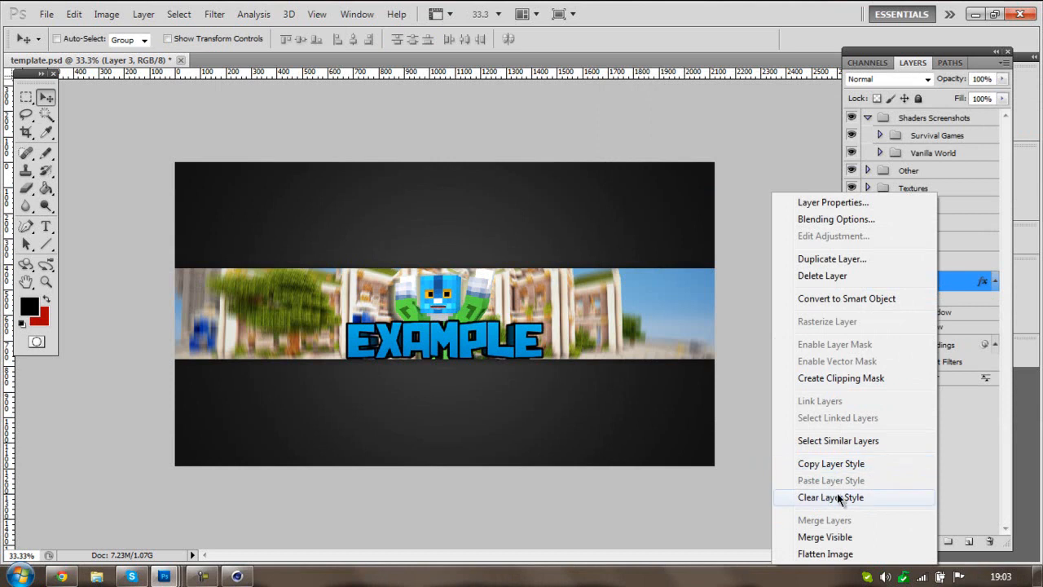
{"action": "left_click", "coordinate": [835, 465]}
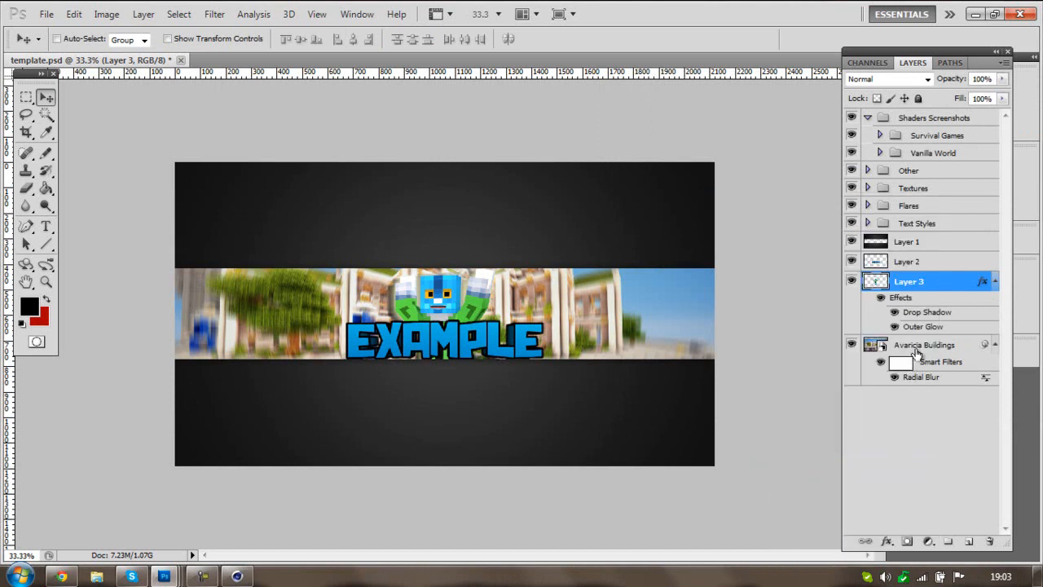
{"action": "left_click", "coordinate": [897, 262]}
{"action": "right_click", "coordinate": [896, 262]}
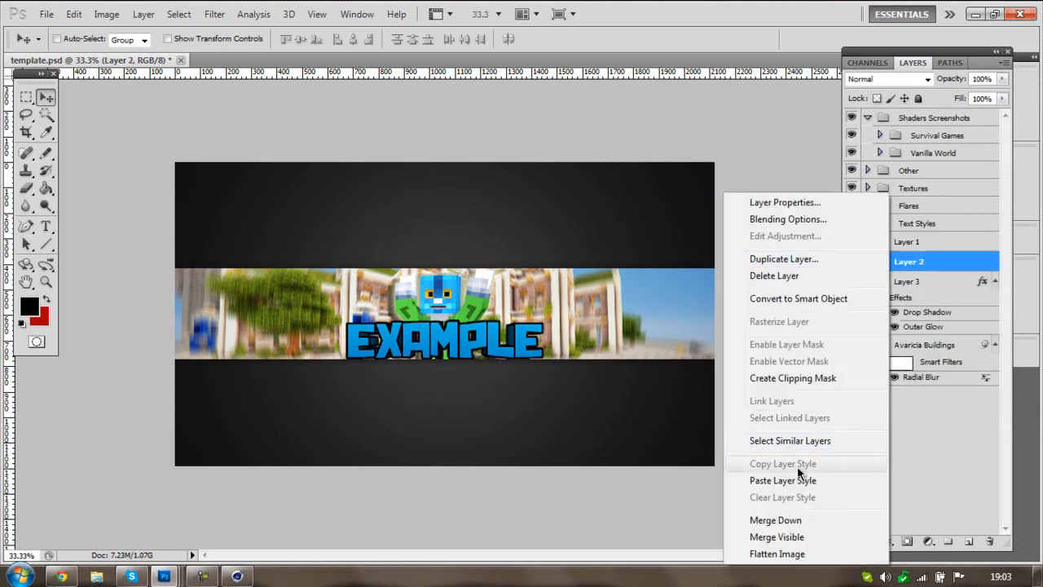
{"action": "left_click", "coordinate": [784, 481]}
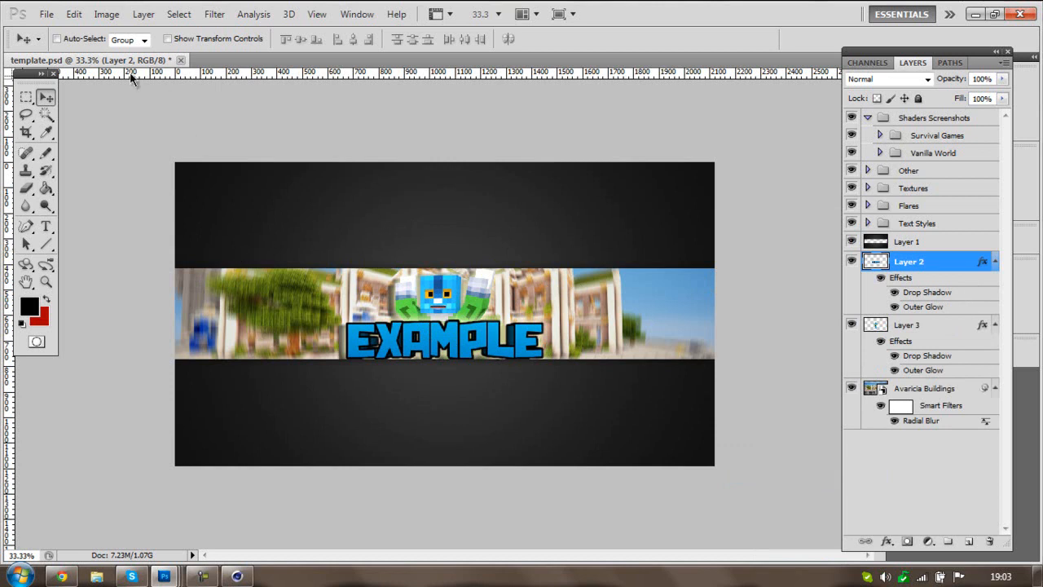
- Open the add image from the Cinema 4D folder and place its axe at the left end of the EXAMPLE lettering in the template
{"action": "left_click", "coordinate": [45, 14]}
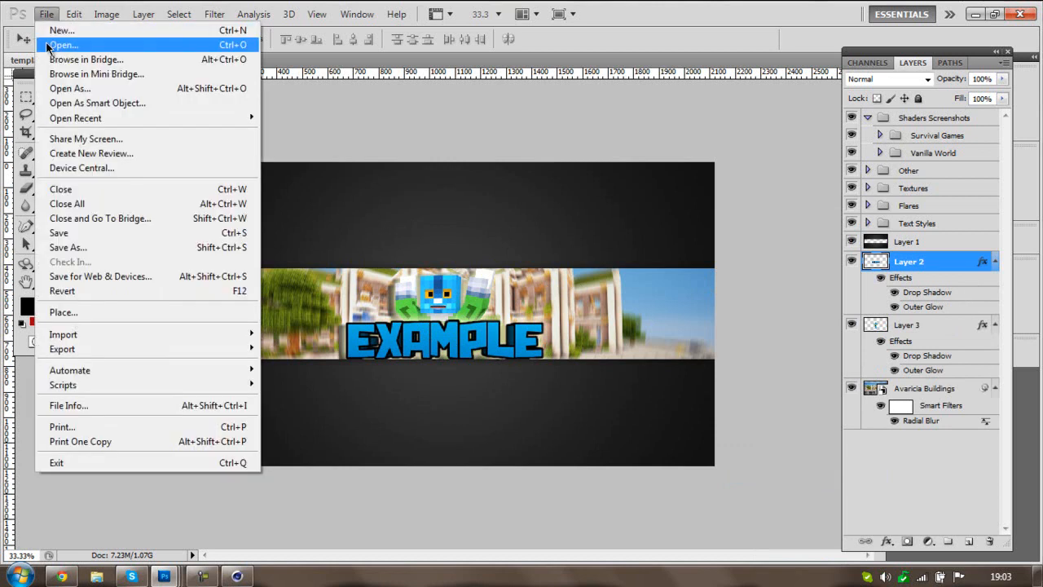
{"action": "left_click", "coordinate": [61, 45]}
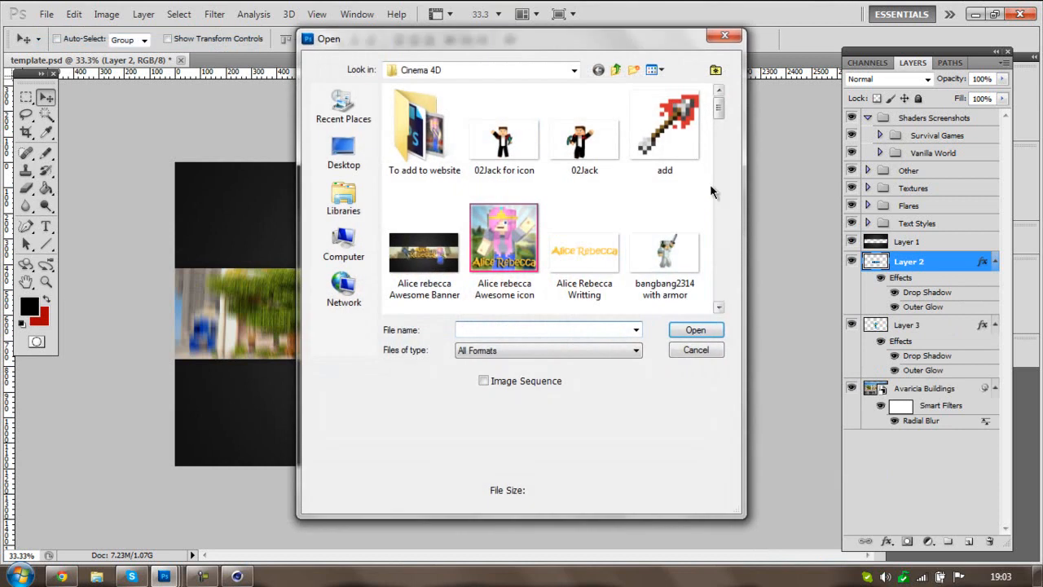
{"action": "scroll", "coordinate": [717, 123], "scroll_direction": "down", "scroll_amount": 2}
{"action": "scroll", "coordinate": [717, 122], "scroll_direction": "up", "scroll_amount": 2}
{"action": "left_click", "coordinate": [665, 126]}
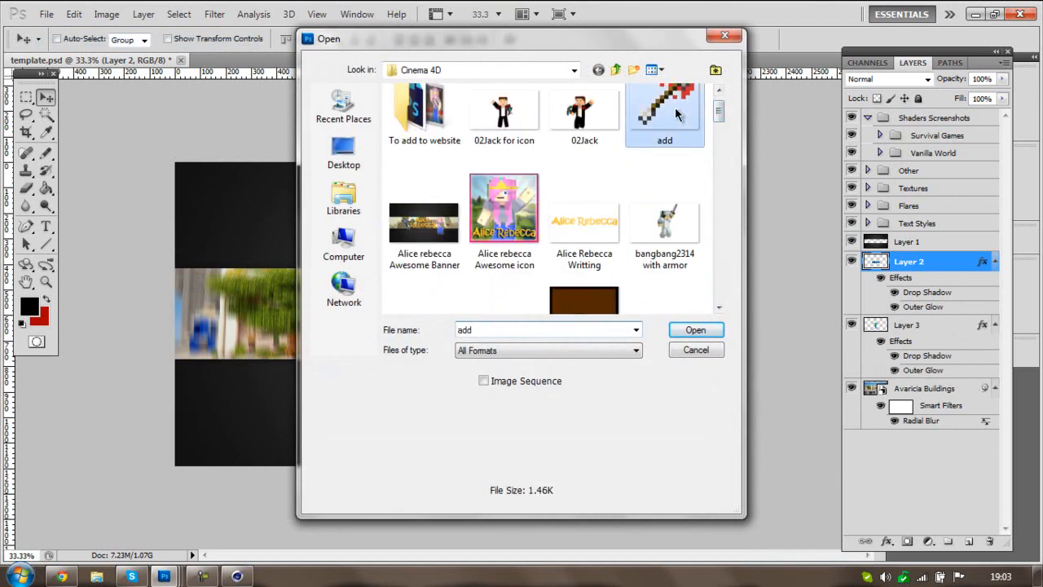
{"action": "double_click", "coordinate": [676, 112]}
{"action": "left_click_drag", "start_coordinate": [104, 149], "coordinate": [392, 303]}
{"action": "left_click", "coordinate": [74, 14]}
{"action": "left_click", "coordinate": [131, 289]}
{"action": "left_click_drag", "start_coordinate": [366, 339], "coordinate": [378, 331]}
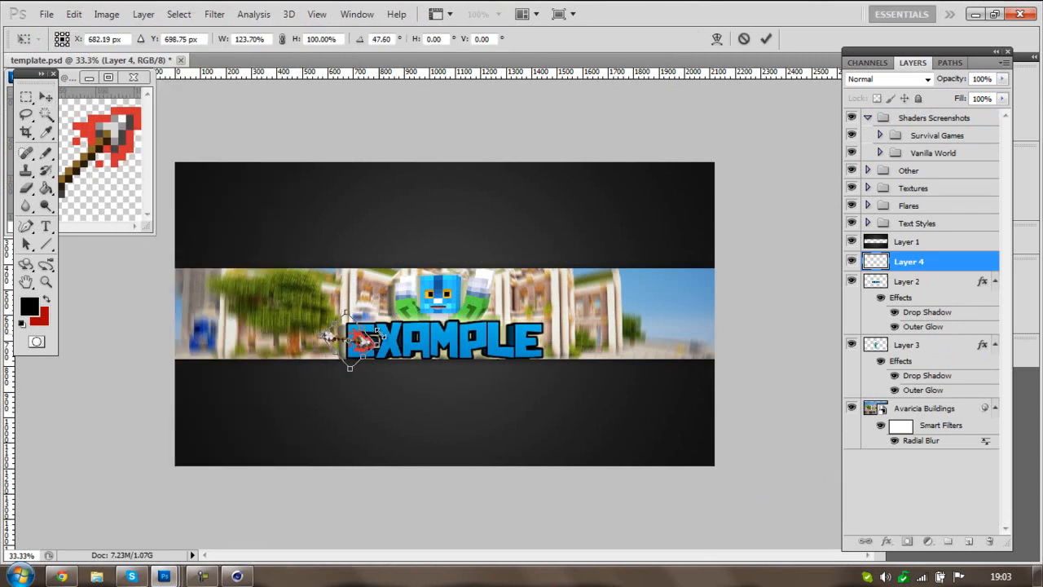
{"action": "left_click", "coordinate": [73, 14]}
{"action": "left_click", "coordinate": [123, 28]}
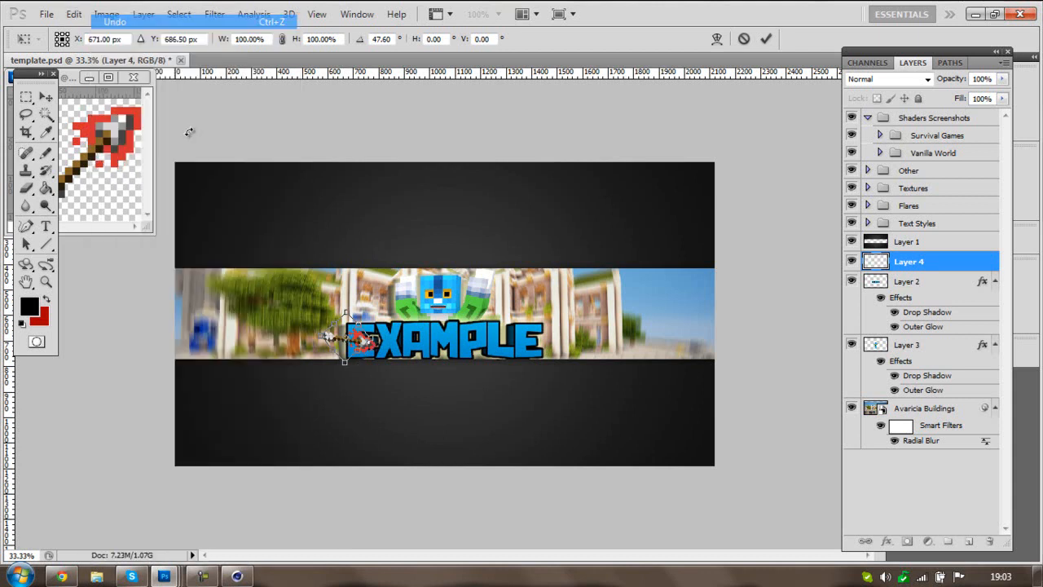
{"action": "left_click_drag", "start_coordinate": [344, 364], "coordinate": [453, 364]}
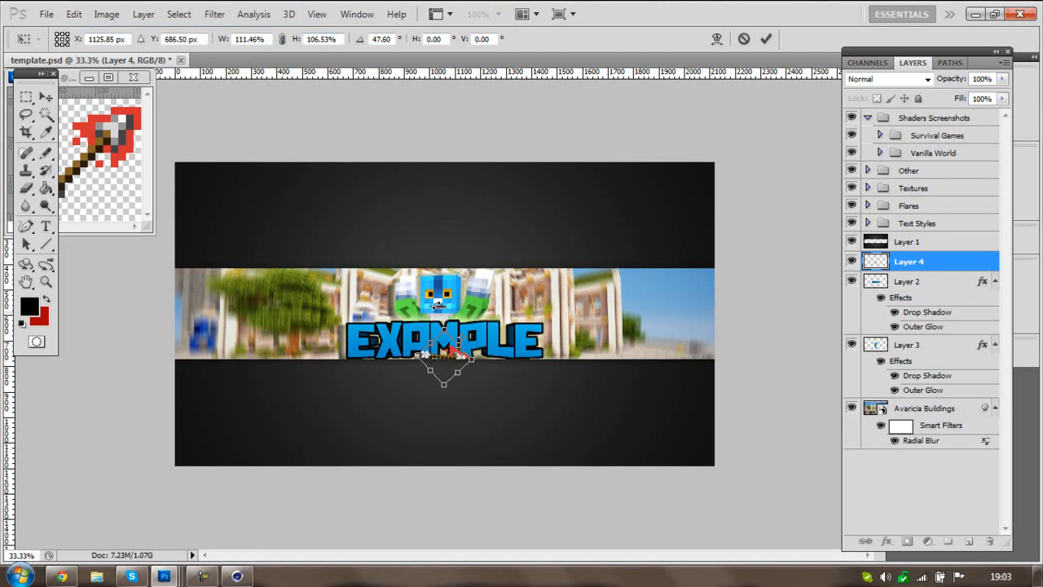
{"action": "key", "text": "Escape"}
- Close the axe source image and return to template.psd
{"action": "left_click", "coordinate": [115, 79]}
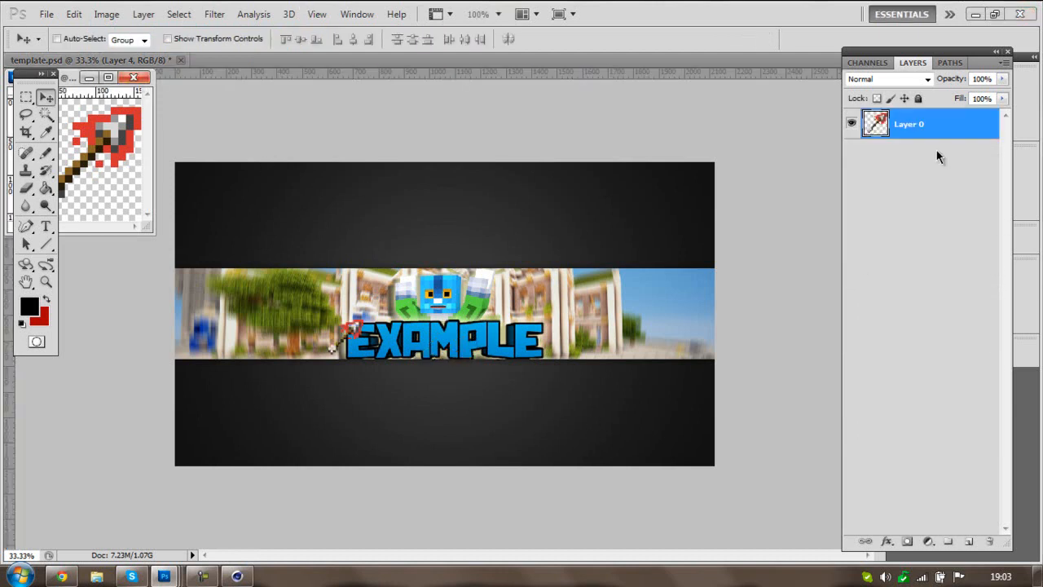
{"action": "left_click", "coordinate": [215, 58]}
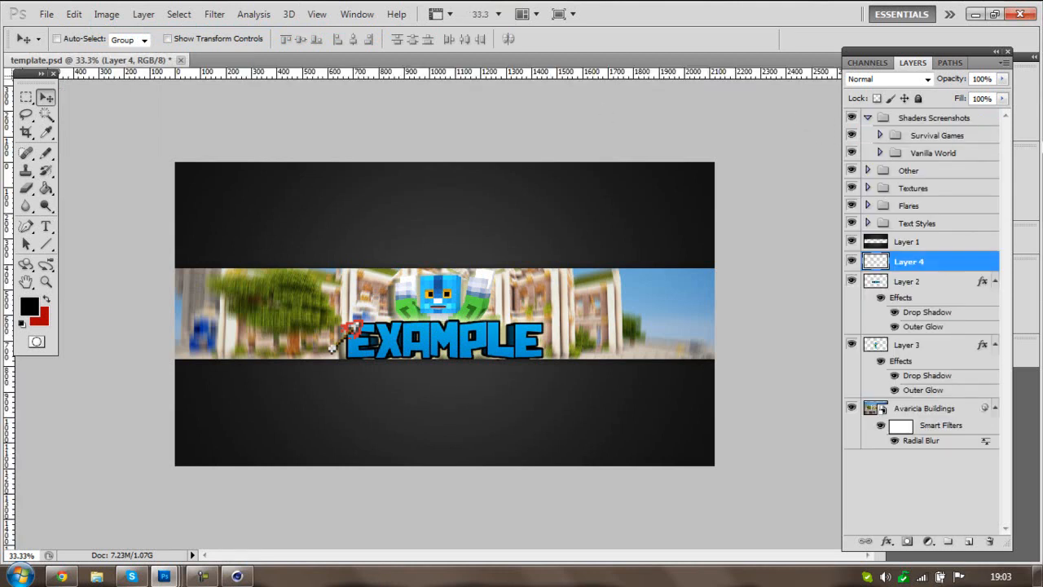
- Delete the axe layer, Layer 4, from the banner
{"action": "key", "text": "Delete"}
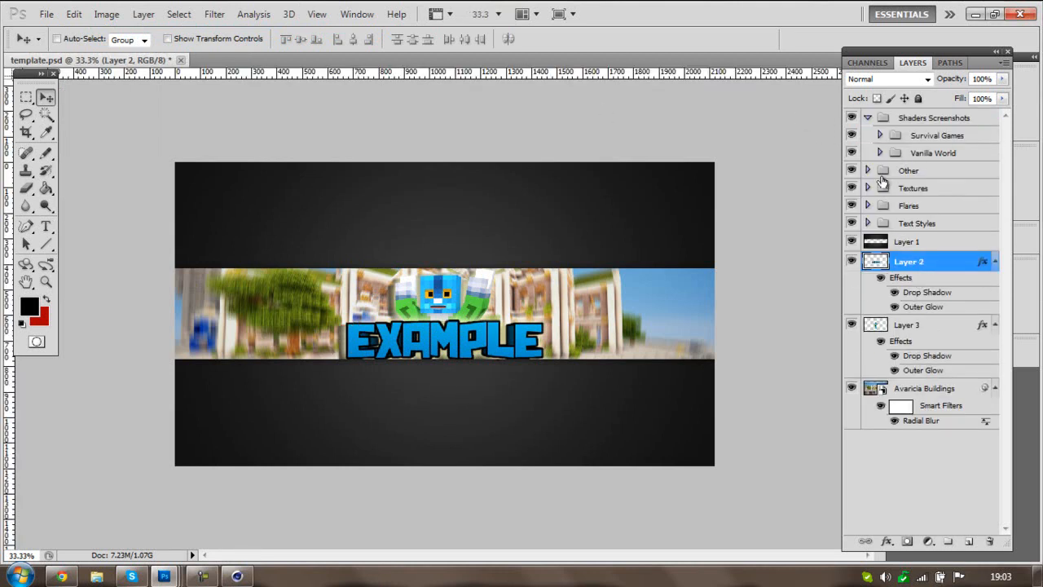
- Try out the Add to banner image from the Misc folder in the template and delete its layer
{"action": "left_click", "coordinate": [46, 14]}
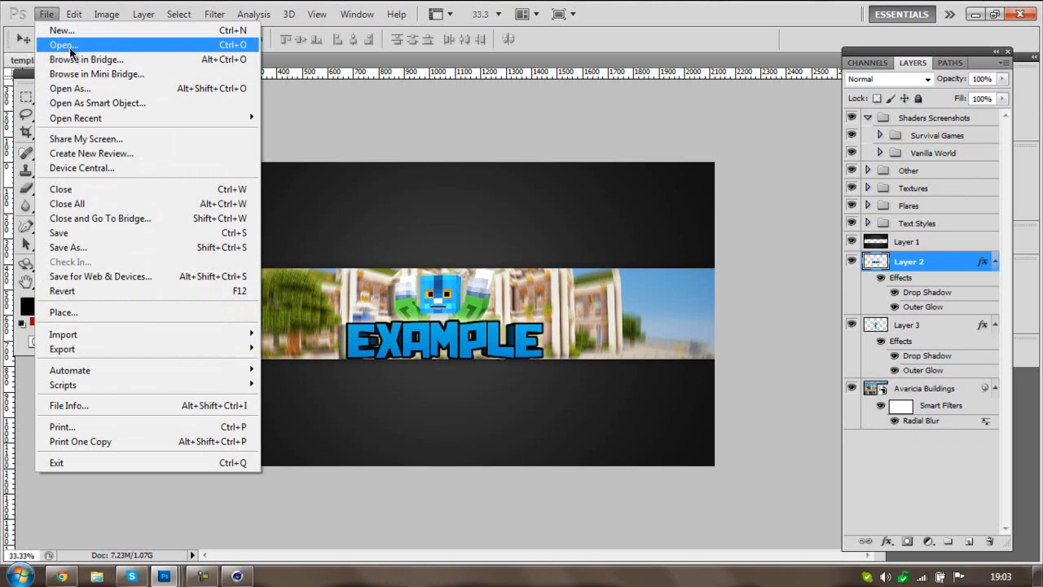
{"action": "left_click", "coordinate": [57, 42]}
{"action": "scroll", "coordinate": [526, 77], "scroll_direction": "down", "scroll_amount": 1}
{"action": "scroll", "coordinate": [526, 77], "scroll_direction": "up", "scroll_amount": 1}
{"action": "left_click", "coordinate": [575, 72]}
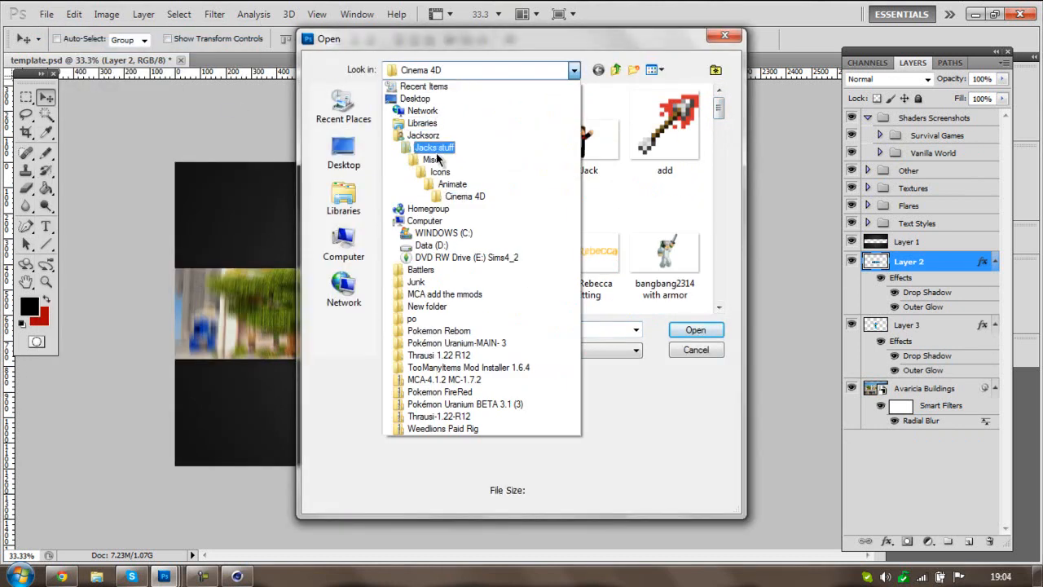
{"action": "left_click", "coordinate": [430, 160]}
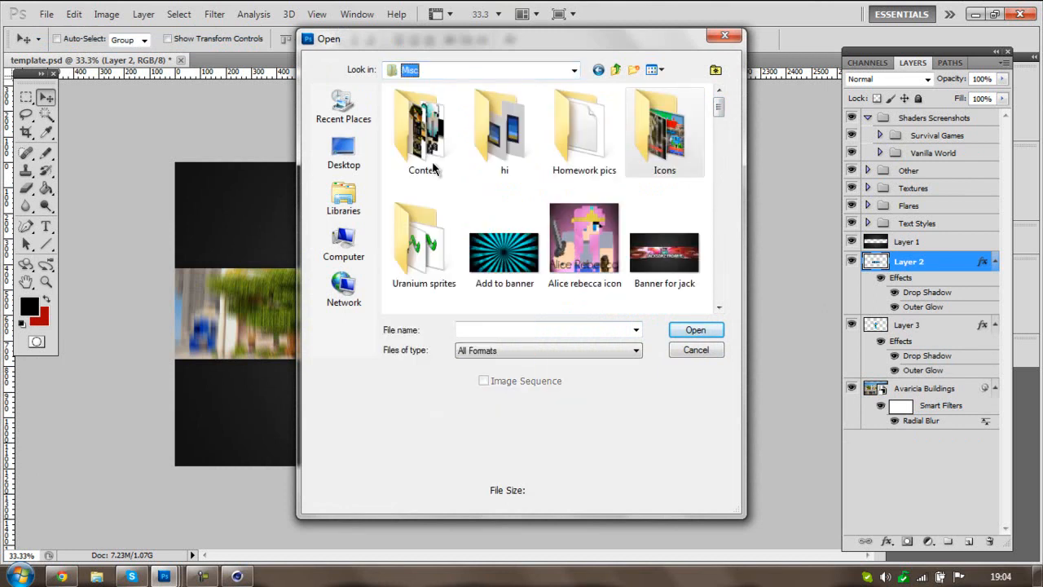
{"action": "left_click", "coordinate": [527, 272]}
{"action": "double_click", "coordinate": [526, 271]}
{"action": "left_click_drag", "start_coordinate": [280, 198], "coordinate": [725, 230]}
{"action": "left_click", "coordinate": [654, 77]}
{"action": "left_click_drag", "start_coordinate": [665, 296], "coordinate": [216, 349]}
{"action": "key", "text": "Delete"}
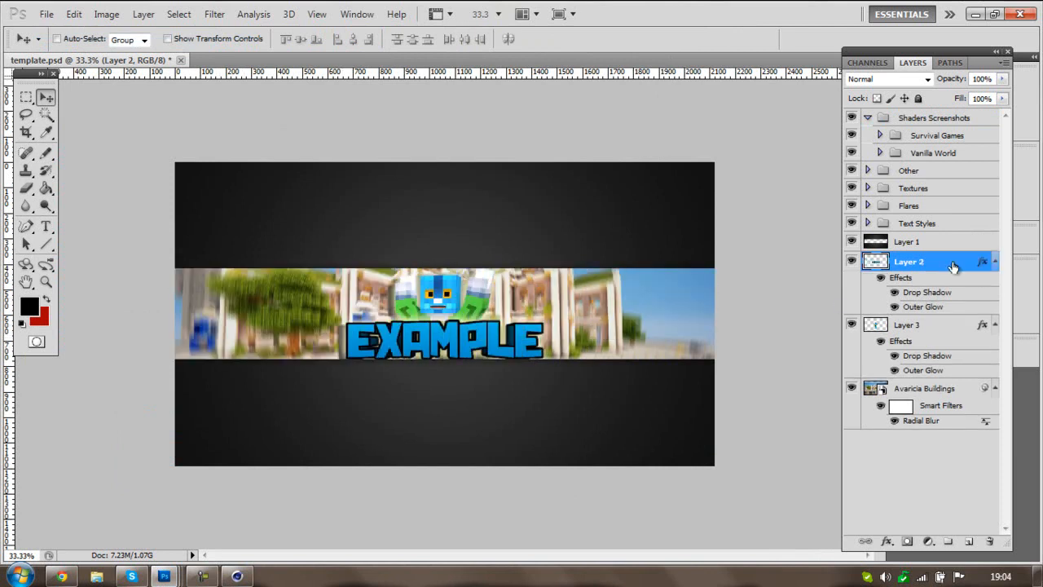
- Show the Starburst layer from the Other group and move it directly above Avaricia Buildings in the layer order
{"action": "left_click", "coordinate": [867, 170]}
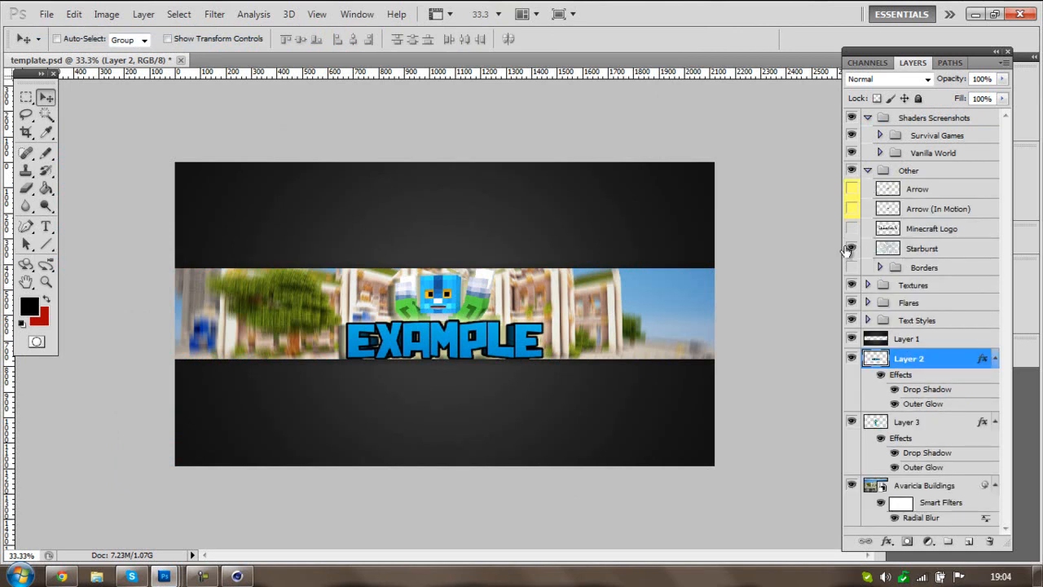
{"action": "left_click", "coordinate": [852, 247]}
{"action": "left_click_drag", "start_coordinate": [966, 256], "coordinate": [905, 474]}
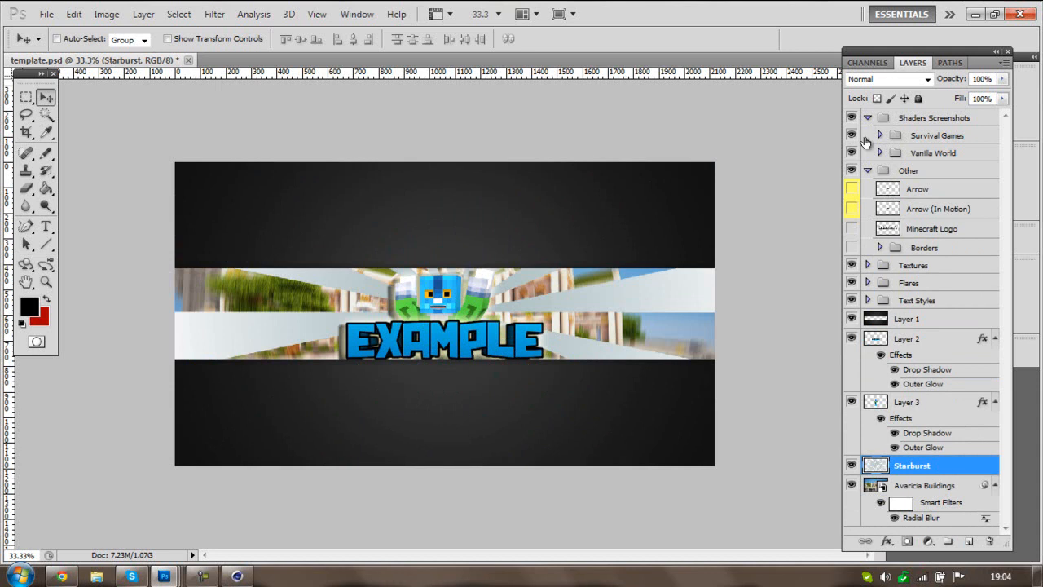
- Collapse the Survival Games, Shaders Screenshots and Other layer groups
{"action": "left_click", "coordinate": [880, 153]}
{"action": "left_click", "coordinate": [880, 135]}
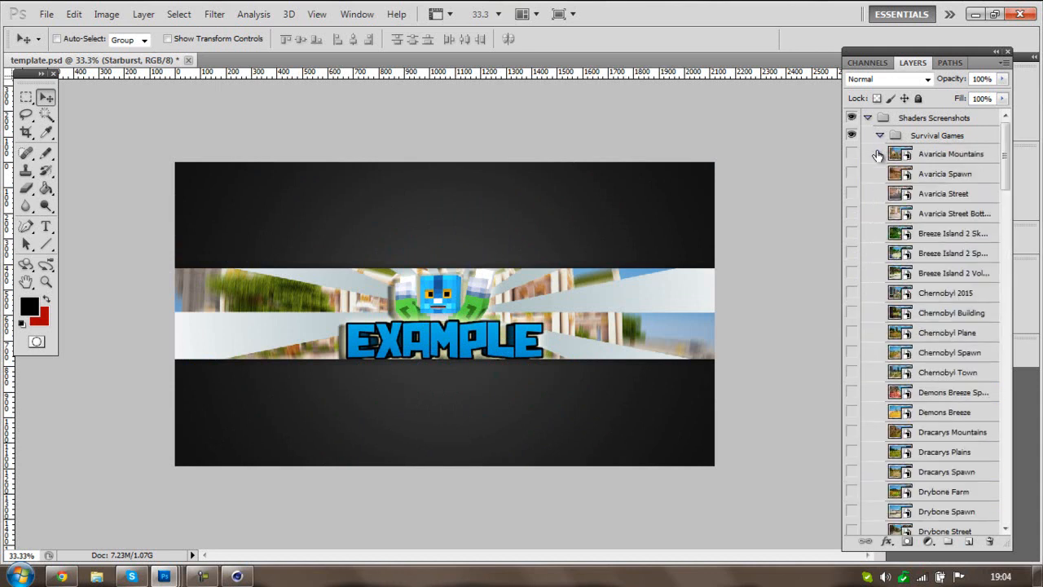
{"action": "left_click", "coordinate": [880, 136]}
{"action": "left_click", "coordinate": [869, 118]}
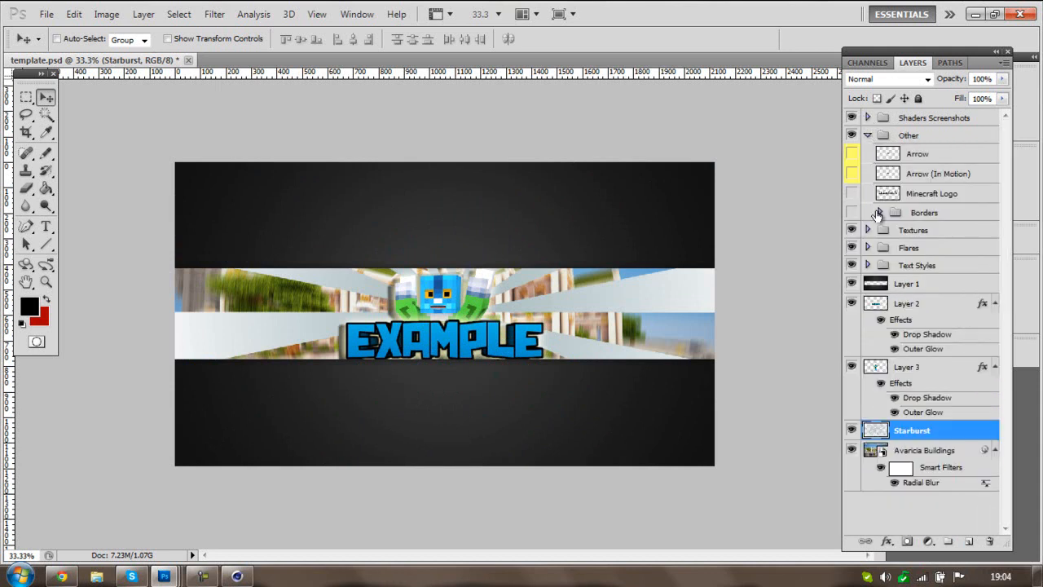
{"action": "left_click", "coordinate": [868, 135]}
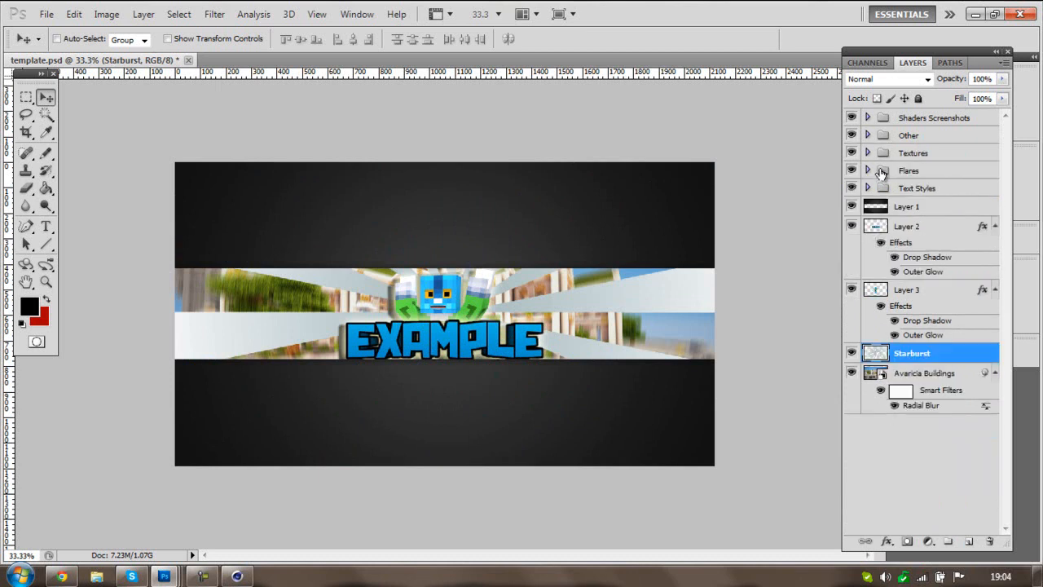
- Show the Heavy Grunge texture from the Grunge group in Textures and align it with the canvas's left edge
{"action": "left_click", "coordinate": [868, 153]}
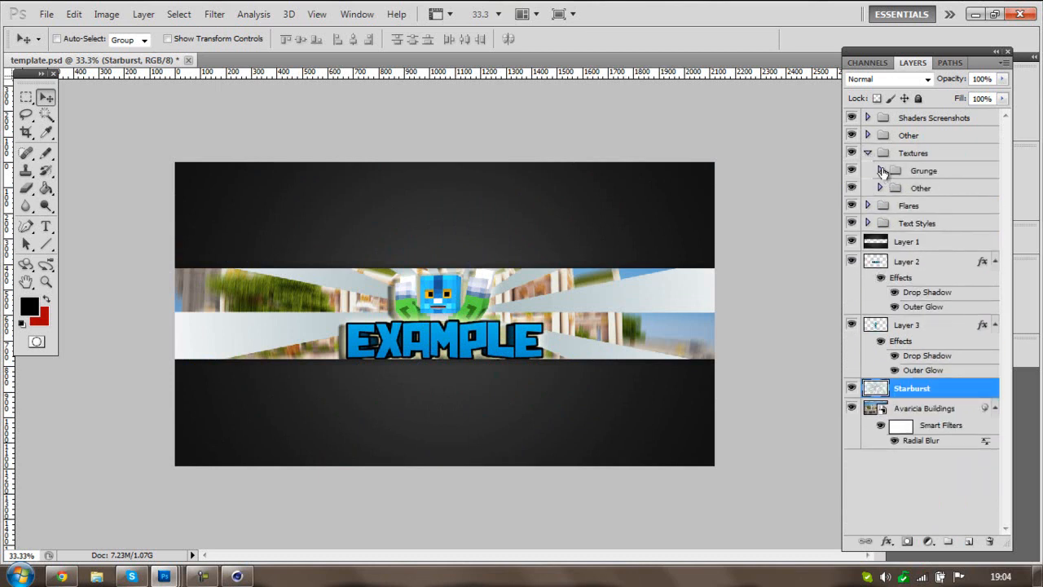
{"action": "left_click", "coordinate": [881, 172]}
{"action": "left_click", "coordinate": [852, 209]}
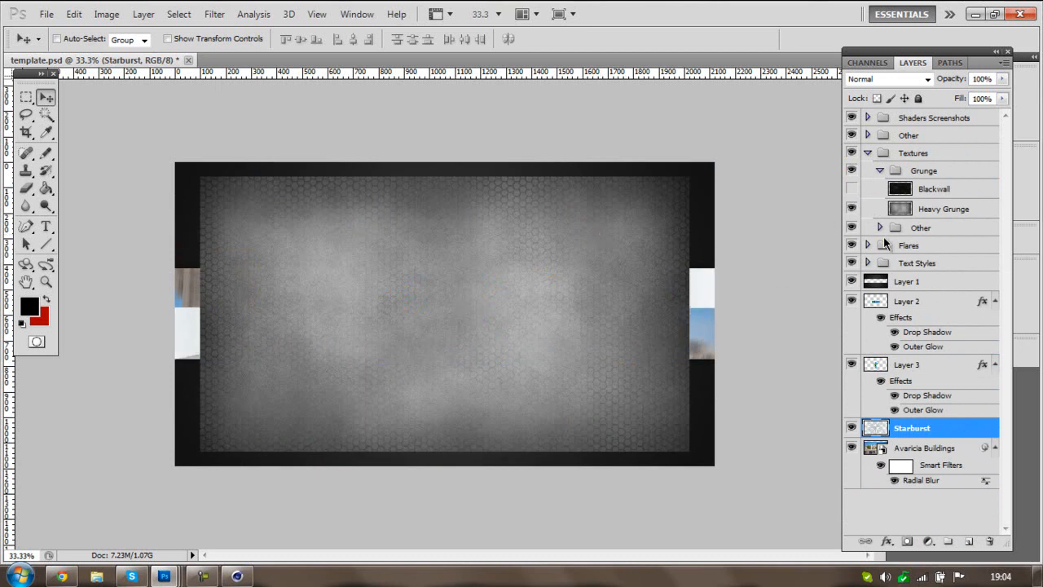
{"action": "left_click", "coordinate": [948, 210]}
{"action": "left_click_drag", "start_coordinate": [469, 355], "coordinate": [441, 351]}
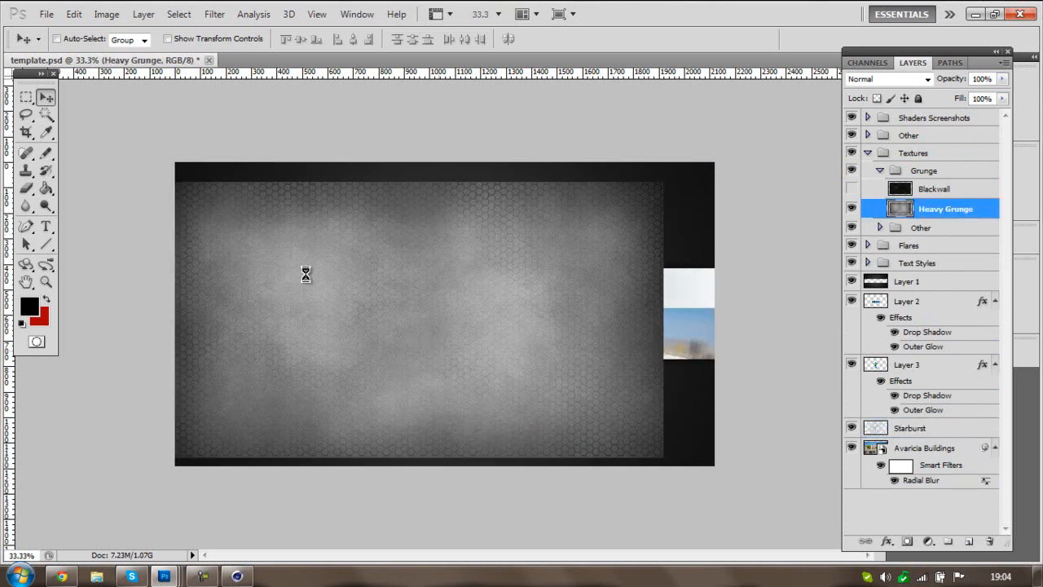
- Free Transform the Heavy Grunge texture to 110.42% width so that it spans the full canvas width
{"action": "left_click", "coordinate": [74, 14]}
{"action": "left_click", "coordinate": [161, 274]}
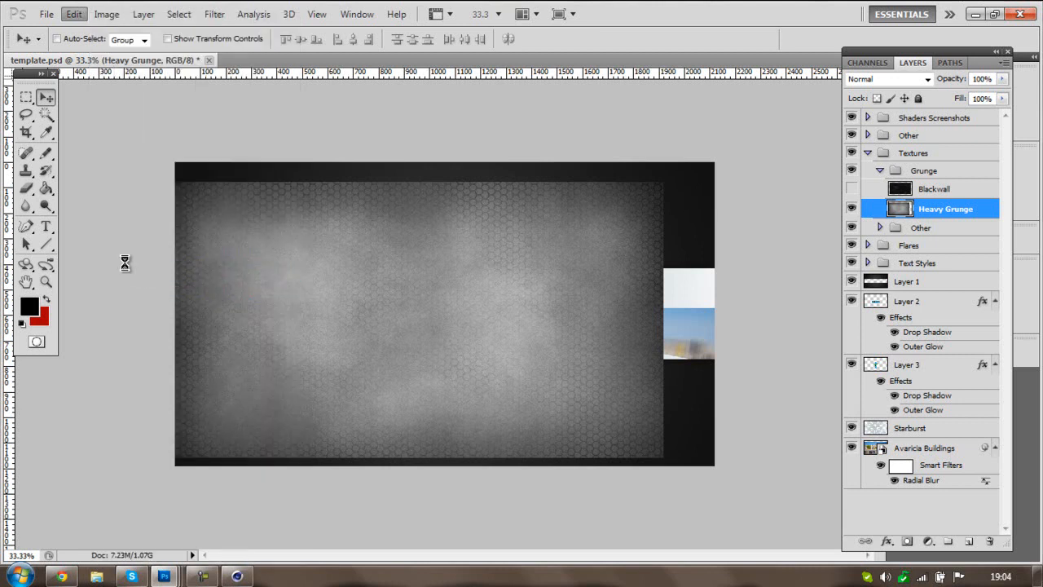
{"action": "key", "text": "Escape"}
{"action": "left_click", "coordinate": [74, 14]}
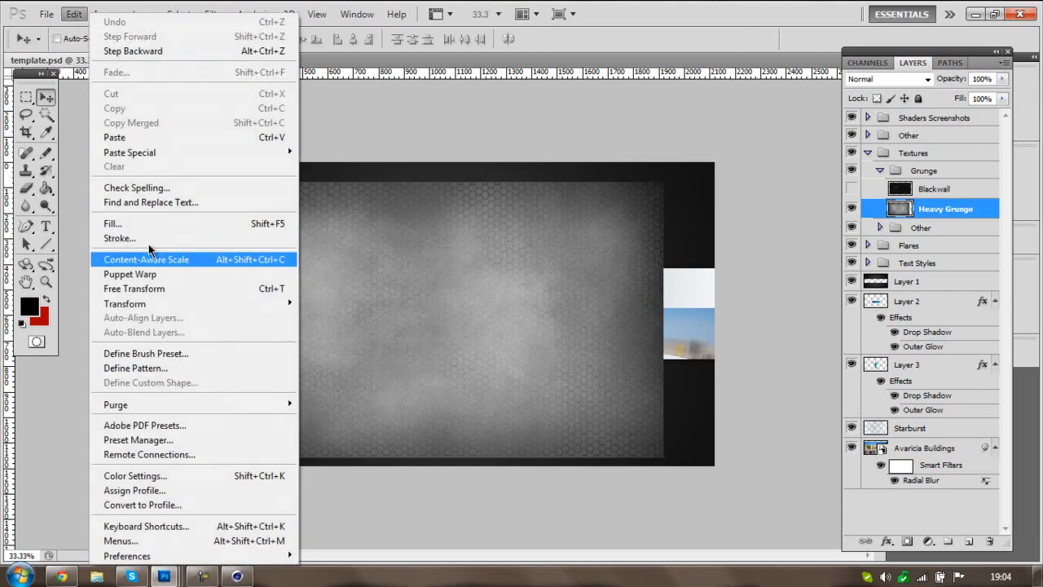
{"action": "left_click", "coordinate": [163, 288]}
{"action": "left_click_drag", "start_coordinate": [663, 319], "coordinate": [715, 319]}
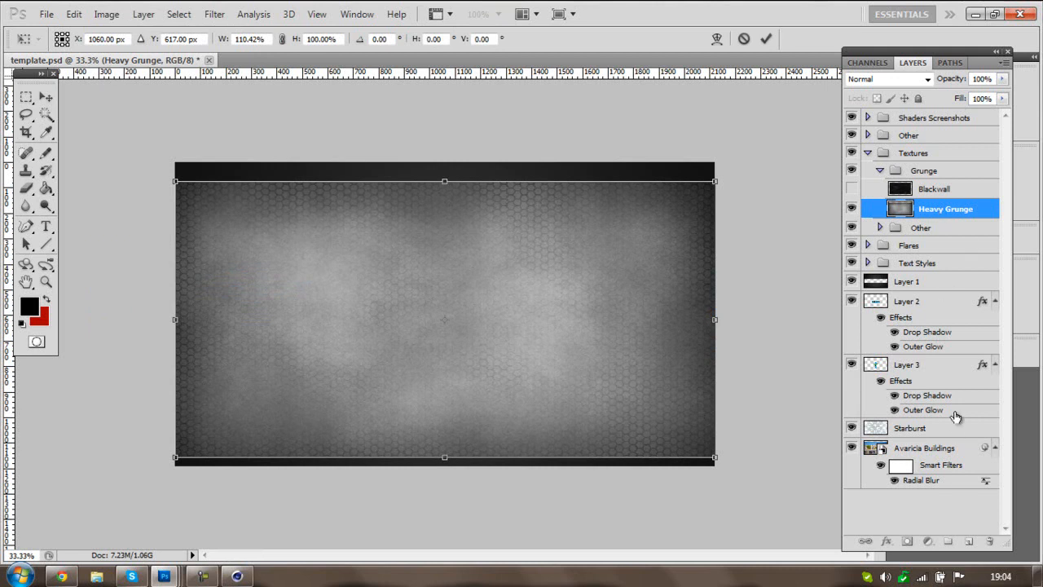
{"action": "key", "text": "Return"}
- Move the Heavy Grunge layer directly beneath Starburst and reduce its opacity to 31%
{"action": "left_click_drag", "start_coordinate": [927, 208], "coordinate": [912, 438]}
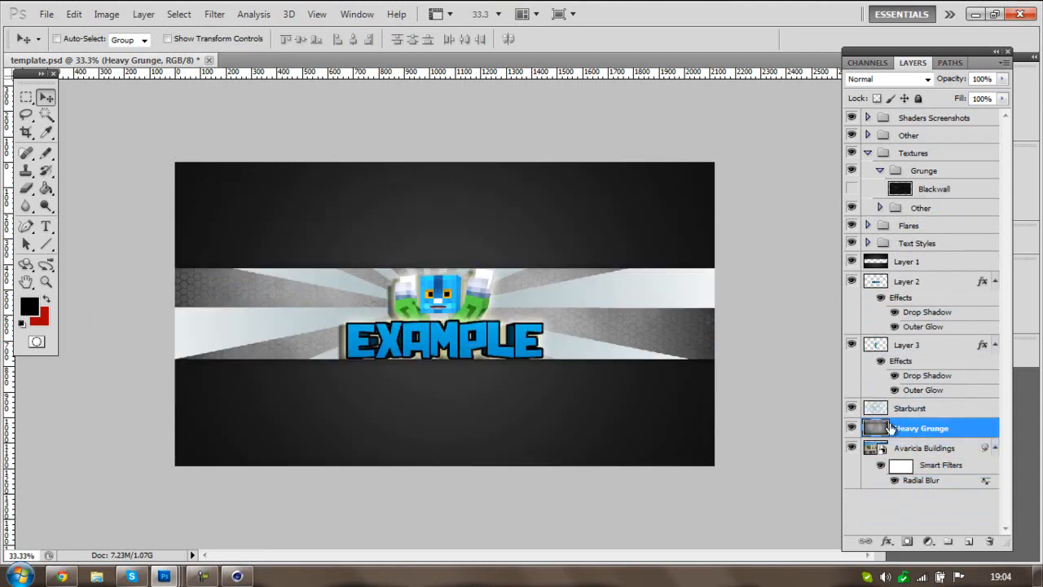
{"action": "double_click", "coordinate": [920, 436]}
{"action": "left_click", "coordinate": [842, 160]}
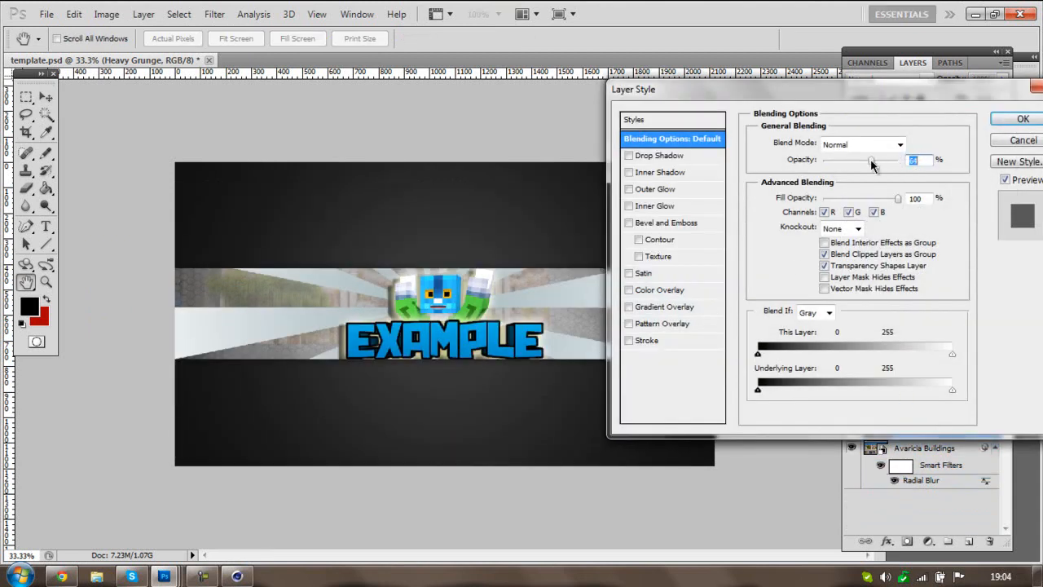
{"action": "left_click", "coordinate": [1023, 119]}
- Reduce the Starburst layer's opacity to 16% in its blending options
{"action": "double_click", "coordinate": [913, 407]}
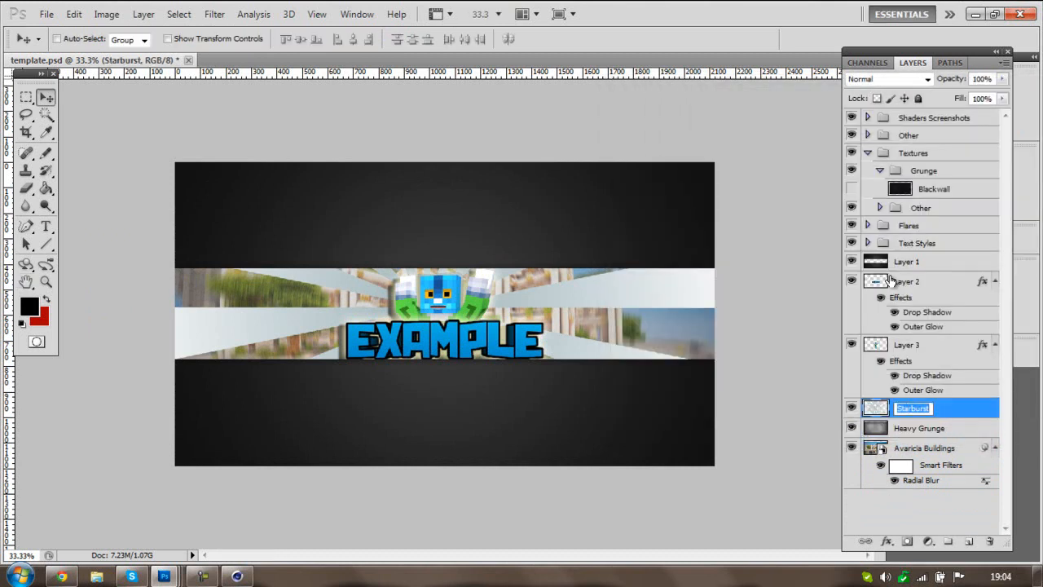
{"action": "left_click", "coordinate": [972, 427]}
{"action": "double_click", "coordinate": [964, 411]}
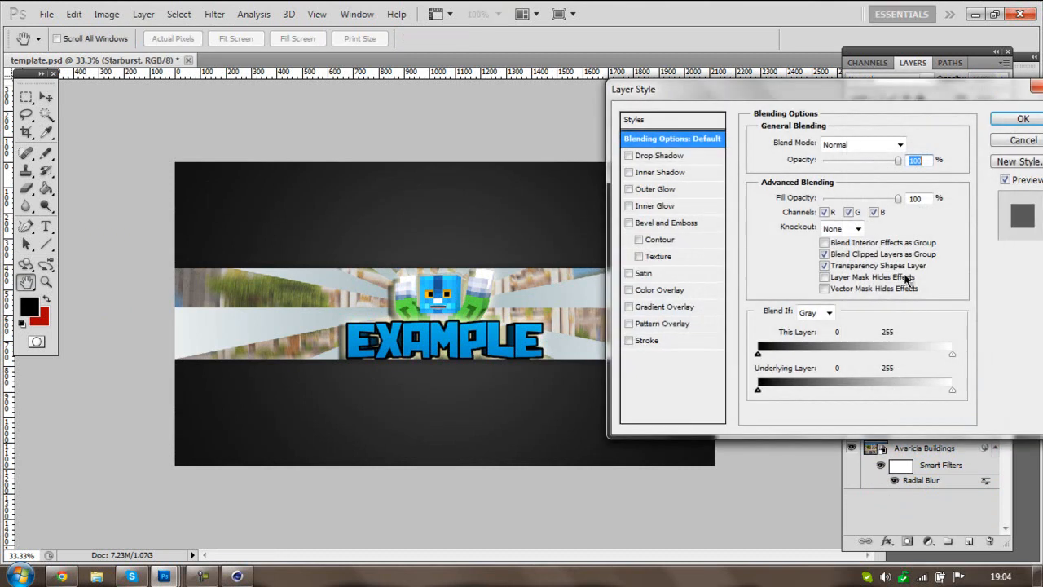
{"action": "left_click", "coordinate": [835, 160]}
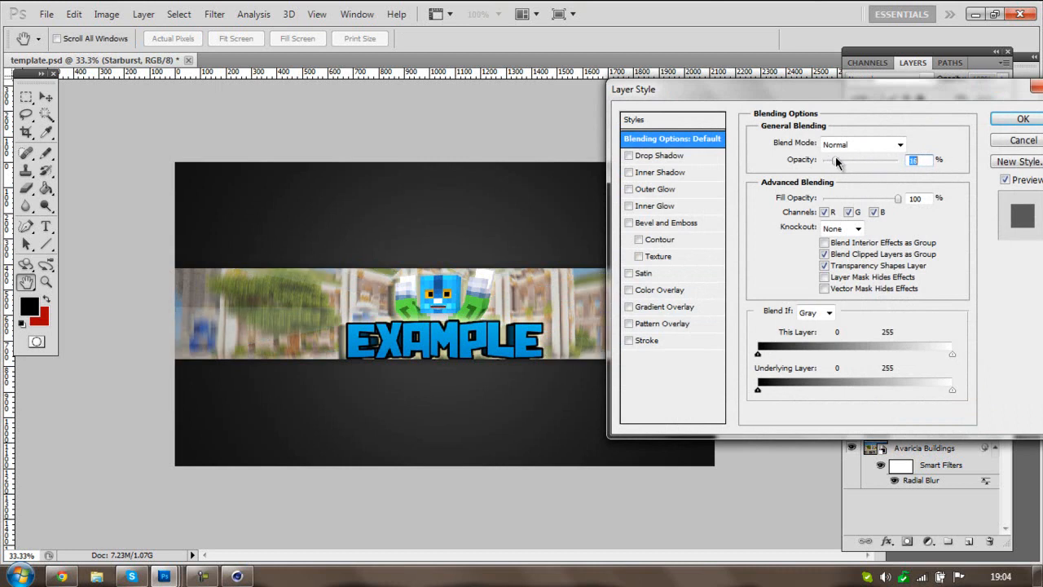
{"action": "left_click", "coordinate": [1021, 119]}
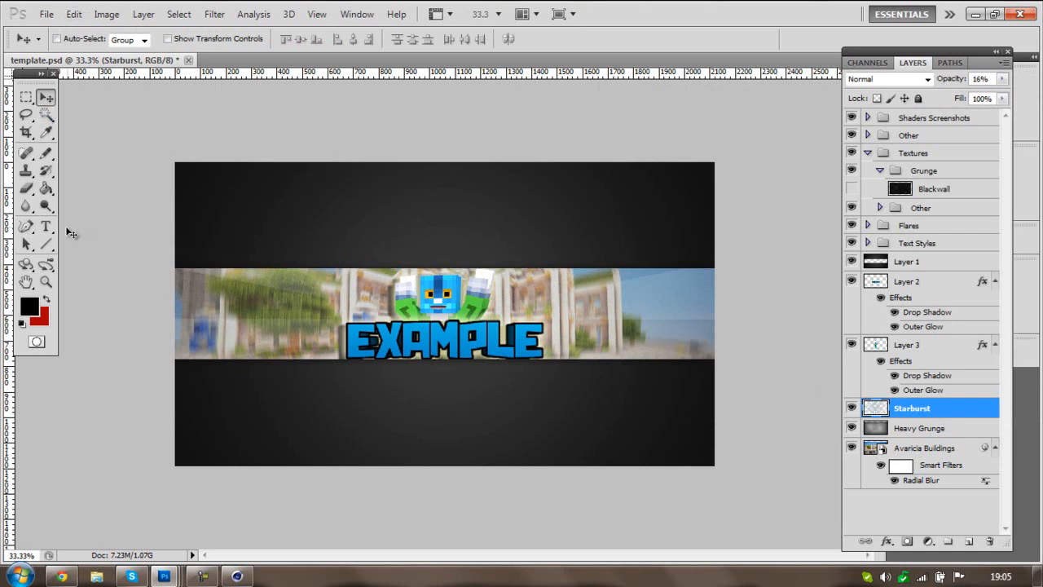
- Set the foreground colour to bright red with a red value of 255
{"action": "key", "text": "i"}
{"action": "left_click", "coordinate": [28, 305]}
{"action": "type", "text": "255"}
{"action": "left_click", "coordinate": [812, 174]}
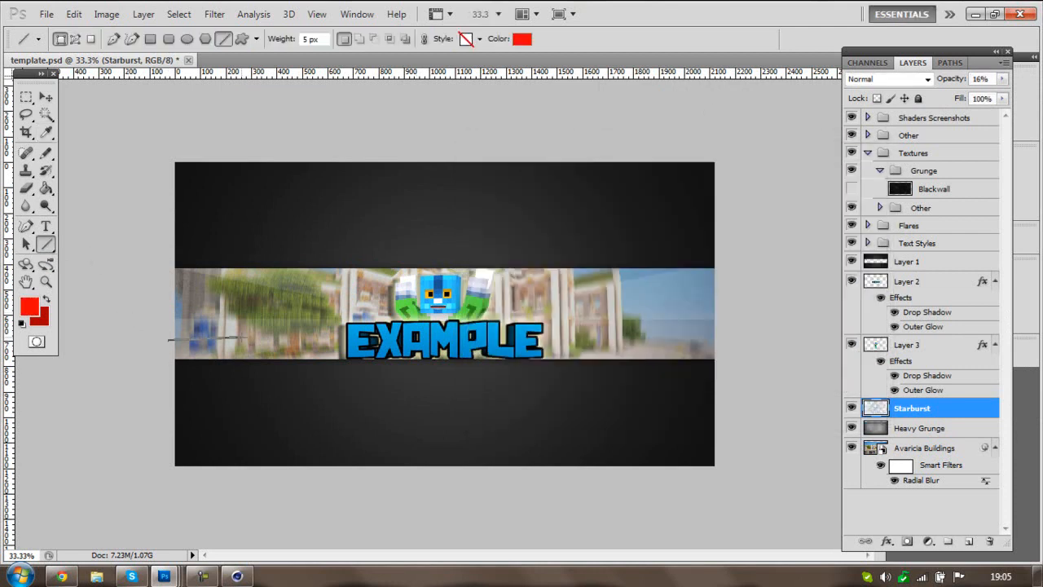
- Try drawing a red line across the banner at 5 px and at 20 px weight, undoing each attempt
{"action": "left_click", "coordinate": [238, 338]}
{"action": "left_click", "coordinate": [73, 13]}
{"action": "left_click", "coordinate": [204, 51]}
{"action": "left_click_drag", "start_coordinate": [234, 338], "coordinate": [750, 335]}
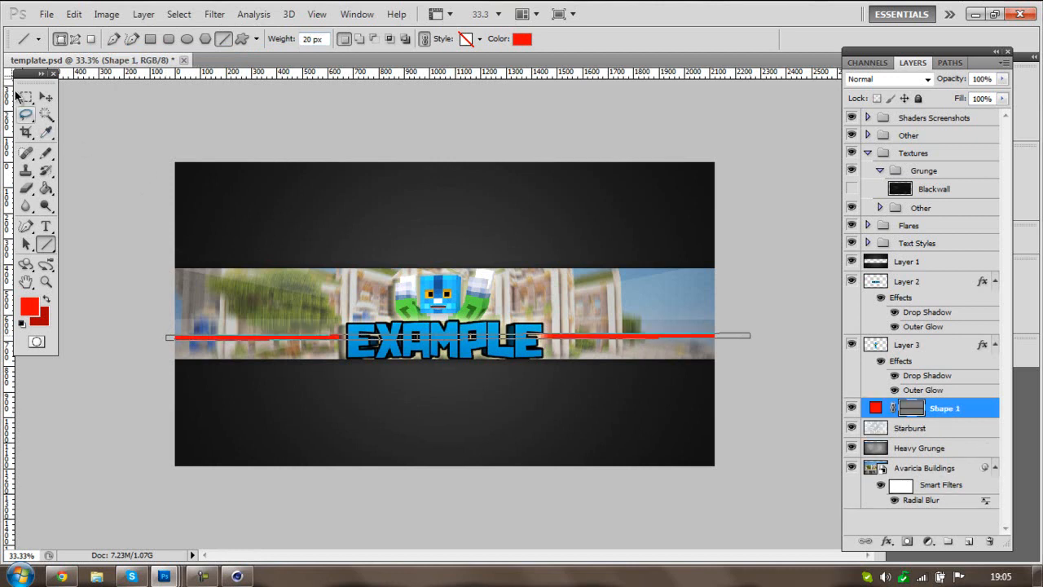
{"action": "left_click", "coordinate": [74, 14]}
{"action": "left_click", "coordinate": [118, 51]}
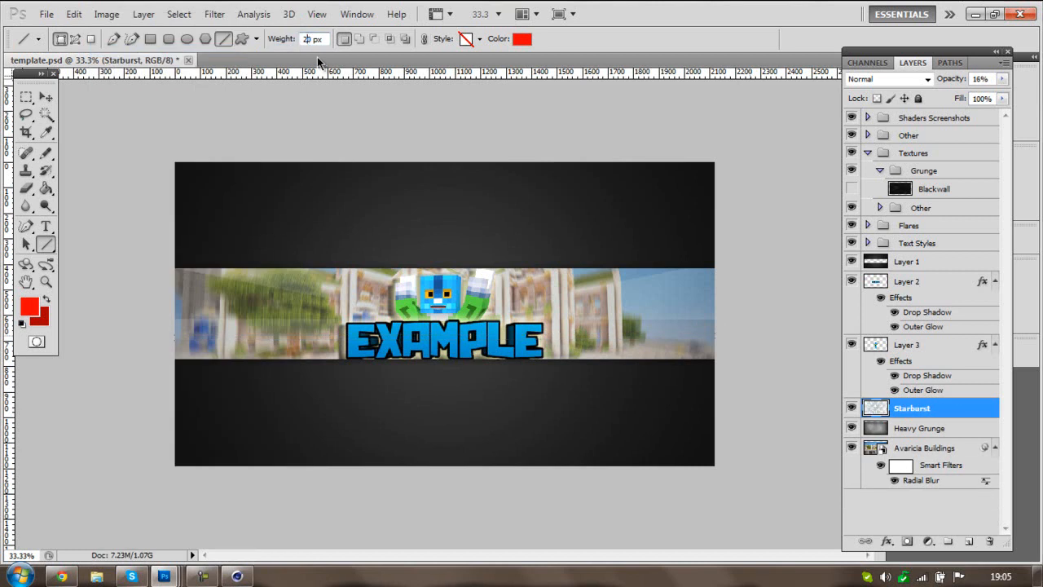
- Set the line weight to 30 px and draw a slightly rising red line across the banner behind the EXAMPLE lettering
{"action": "type", "text": "3"}
{"action": "left_click_drag", "start_coordinate": [163, 339], "coordinate": [771, 320]}
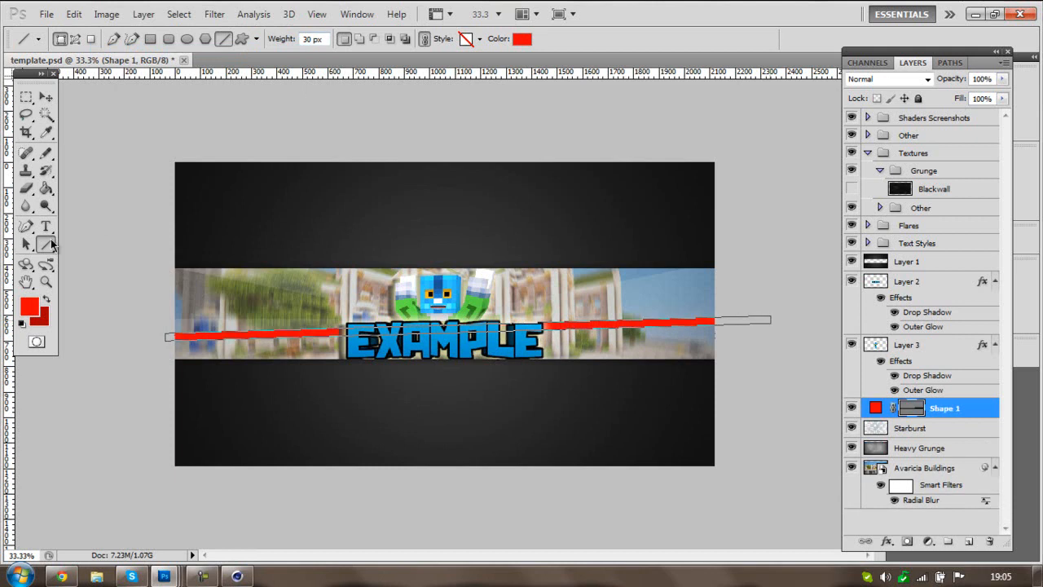
- Set the foreground colour to white and draw a second 30 px line just below the red one, coloured white (ffffff)
{"action": "left_click", "coordinate": [29, 307]}
{"action": "left_click_drag", "start_coordinate": [550, 218], "coordinate": [443, 157]}
{"action": "left_click", "coordinate": [846, 179]}
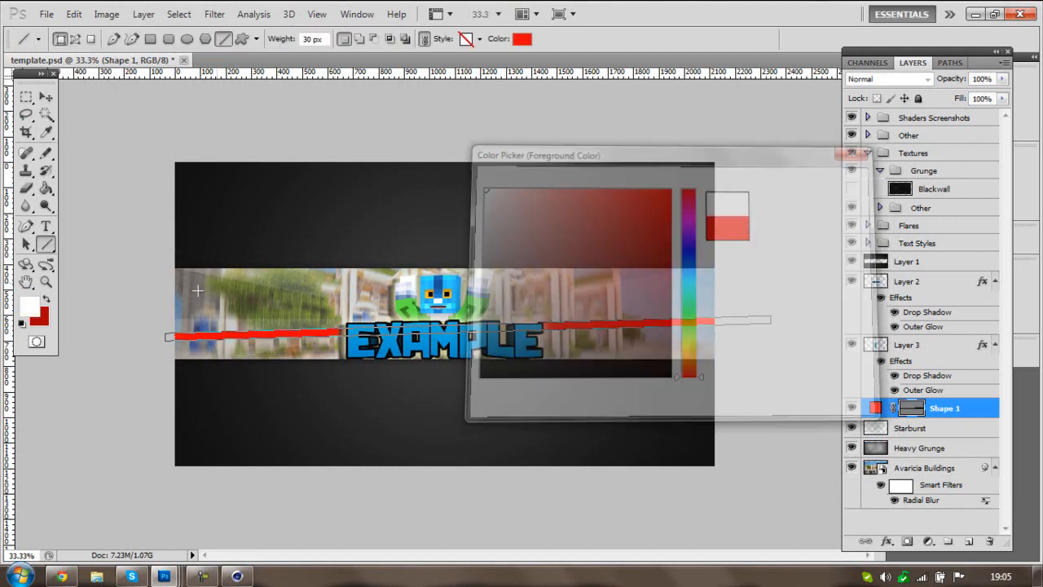
{"action": "left_click_drag", "start_coordinate": [171, 341], "coordinate": [747, 328]}
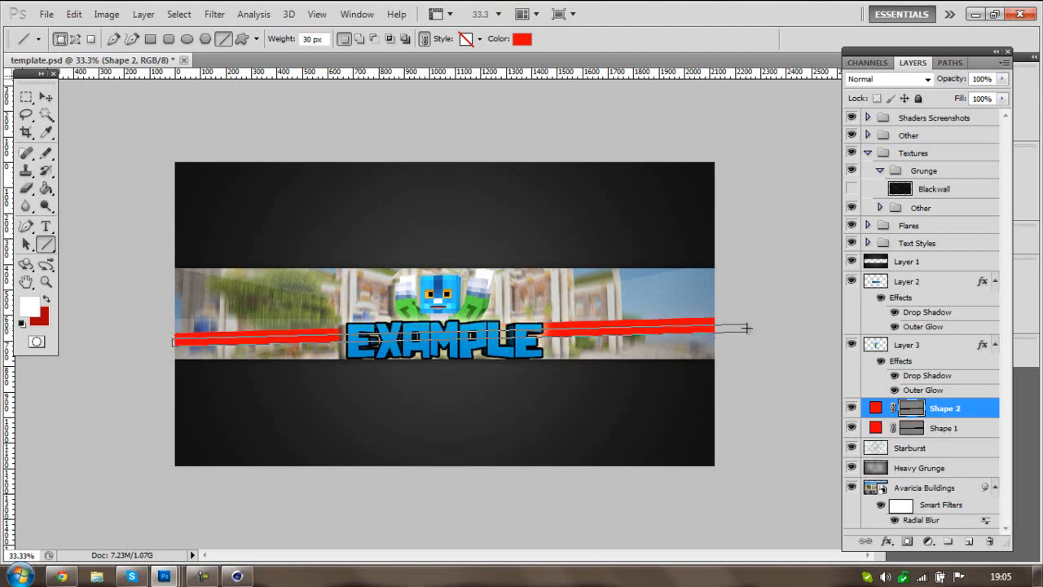
{"action": "left_click", "coordinate": [524, 42]}
{"action": "left_click", "coordinate": [479, 187]}
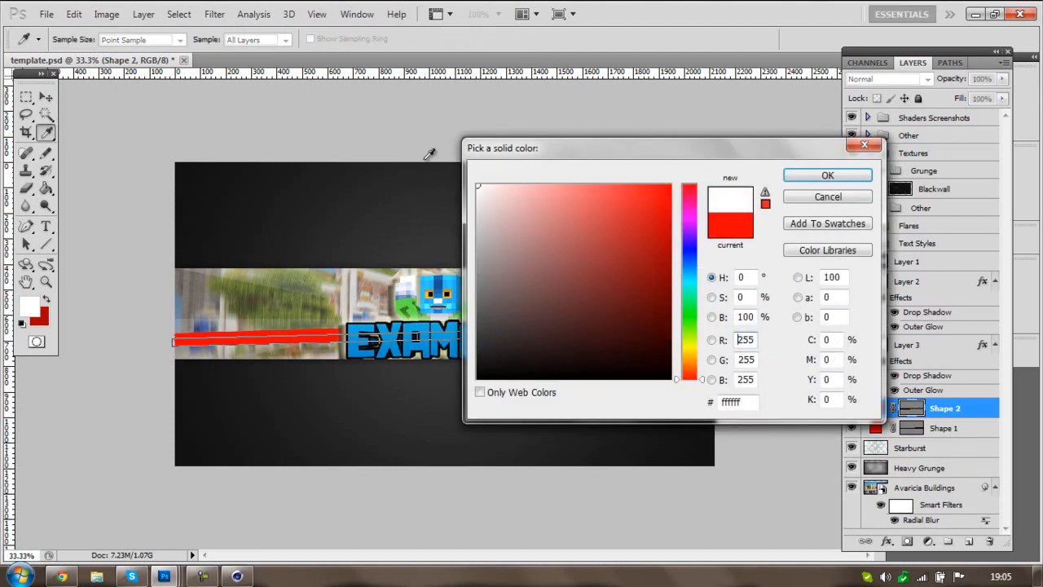
{"action": "left_click", "coordinate": [829, 177]}
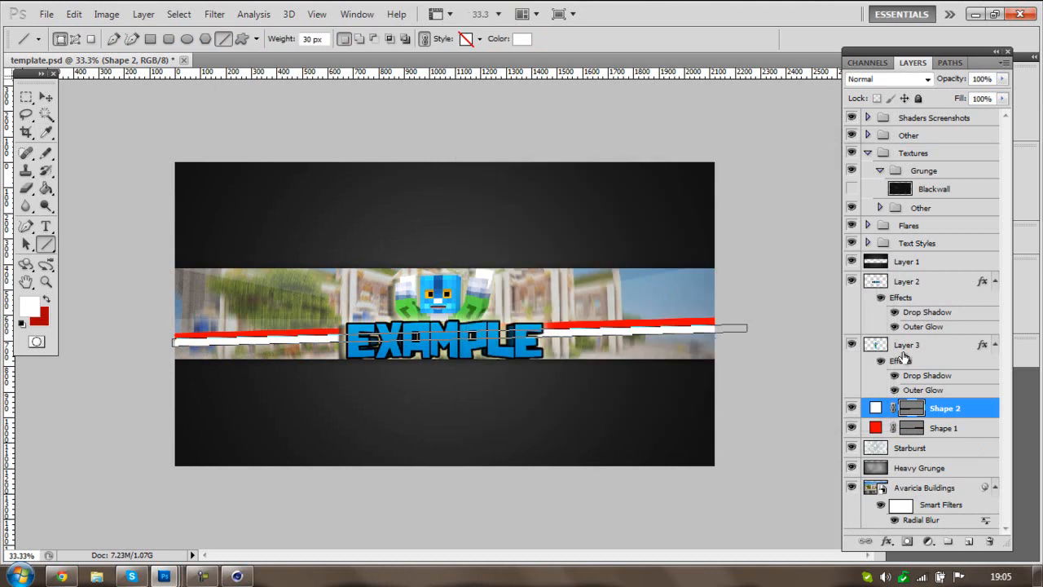
- Try to select the Shape 1 and Shape 2 layers together, and re-enable the vector mask on Shape 2
{"action": "left_click", "coordinate": [931, 466]}
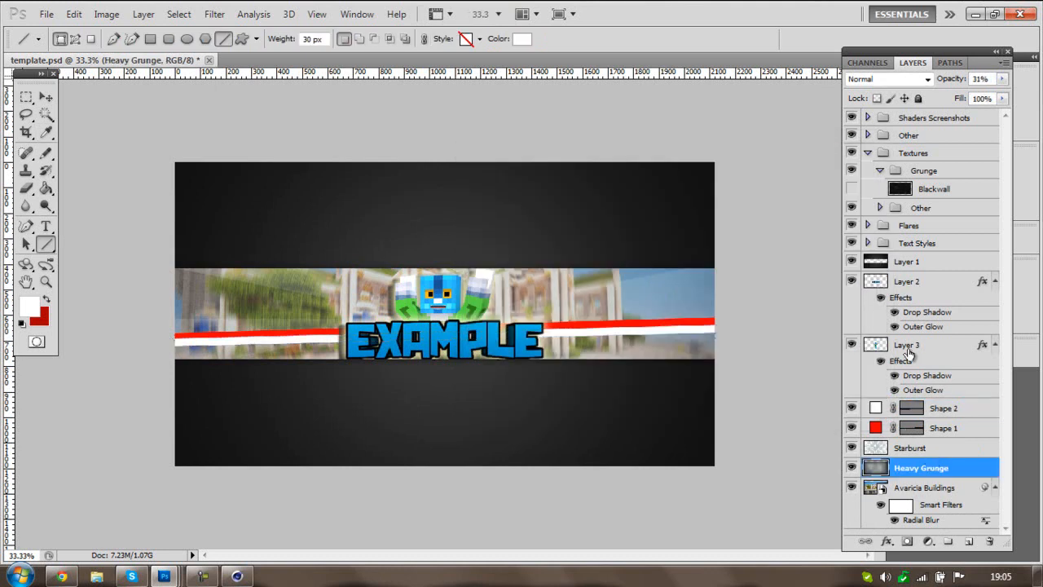
{"action": "left_click", "coordinate": [921, 428]}
{"action": "left_click", "coordinate": [921, 406], "text": "shift"}
{"action": "right_click", "coordinate": [922, 405]}
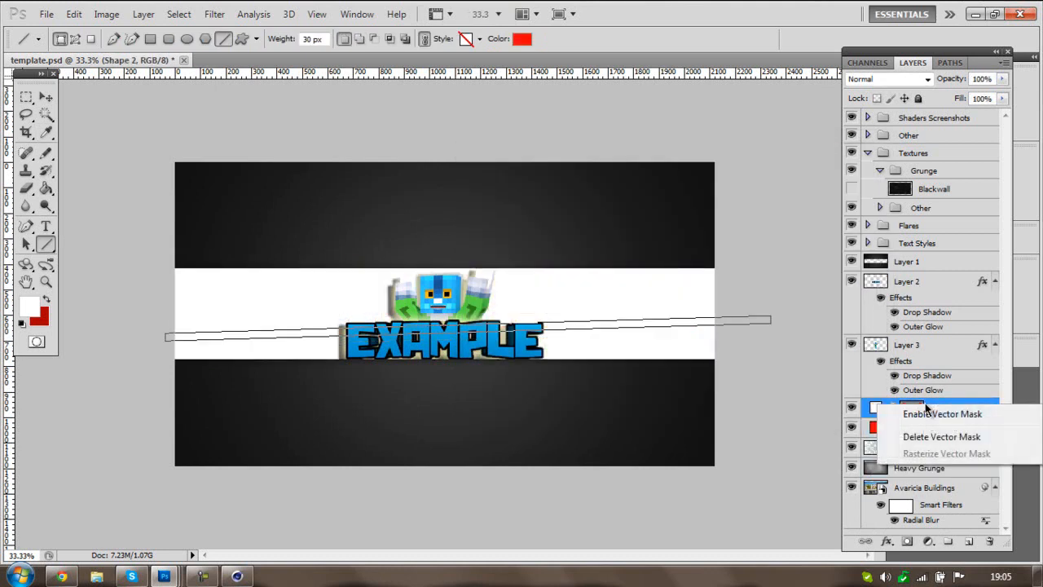
{"action": "left_click", "coordinate": [921, 405]}
{"action": "left_click", "coordinate": [921, 407]}
{"action": "left_click", "coordinate": [913, 410]}
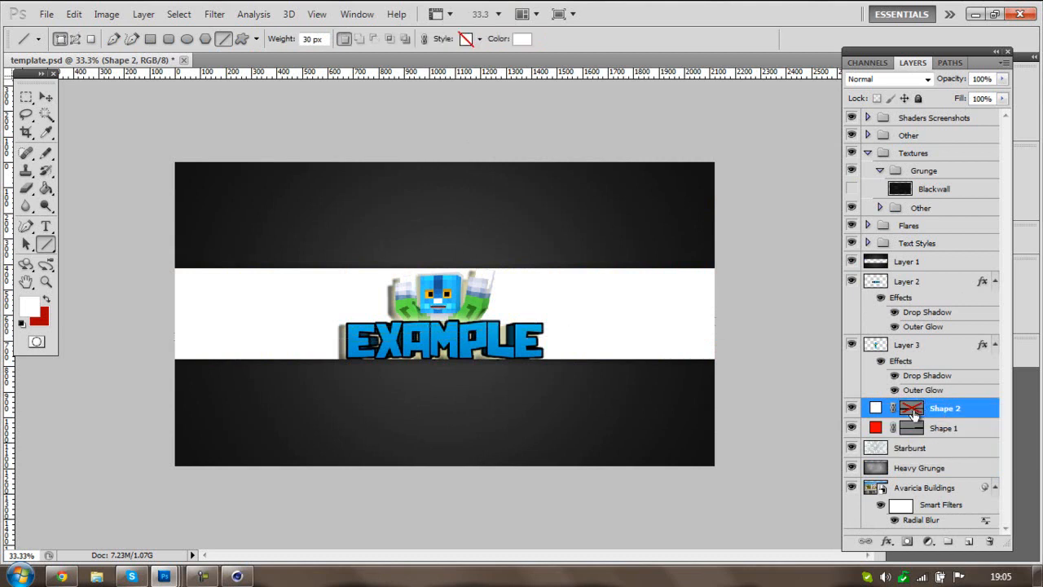
{"action": "left_click", "coordinate": [914, 412]}
{"action": "left_click", "coordinate": [913, 412]}
{"action": "right_click", "coordinate": [914, 412]}
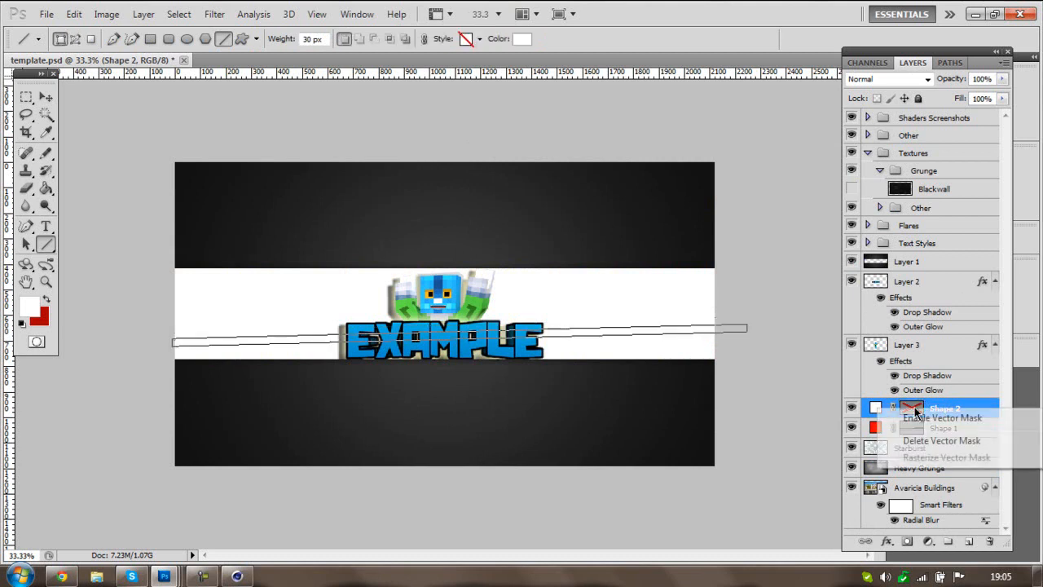
{"action": "left_click", "coordinate": [937, 417]}
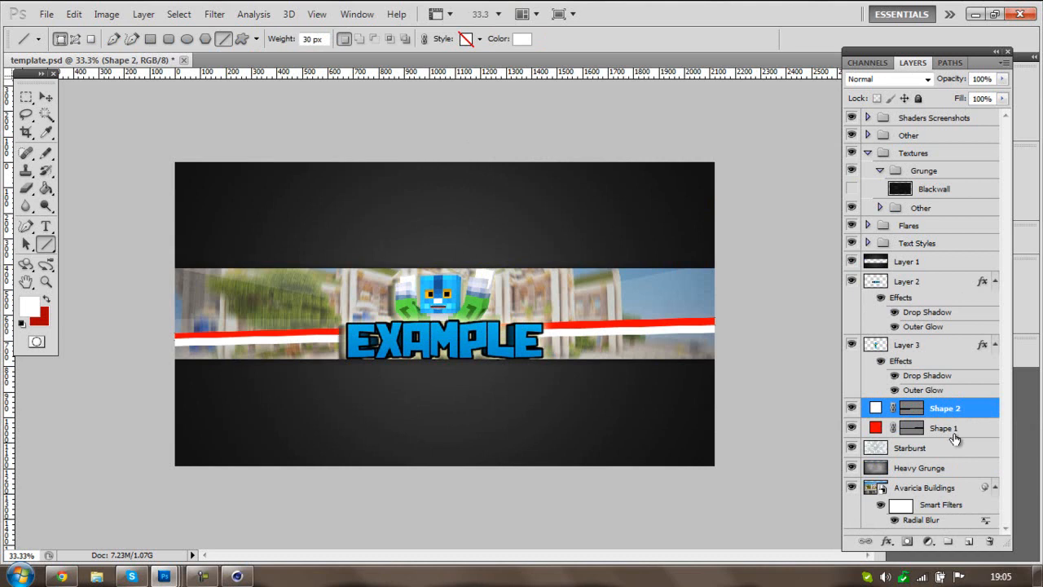
- Merge the Shape 1 and Shape 2 stripe layers into one layer and move the stripes slightly lower on the banner
{"action": "left_click", "coordinate": [952, 430], "text": "shift"}
{"action": "right_click", "coordinate": [949, 427]}
{"action": "left_click", "coordinate": [930, 377]}
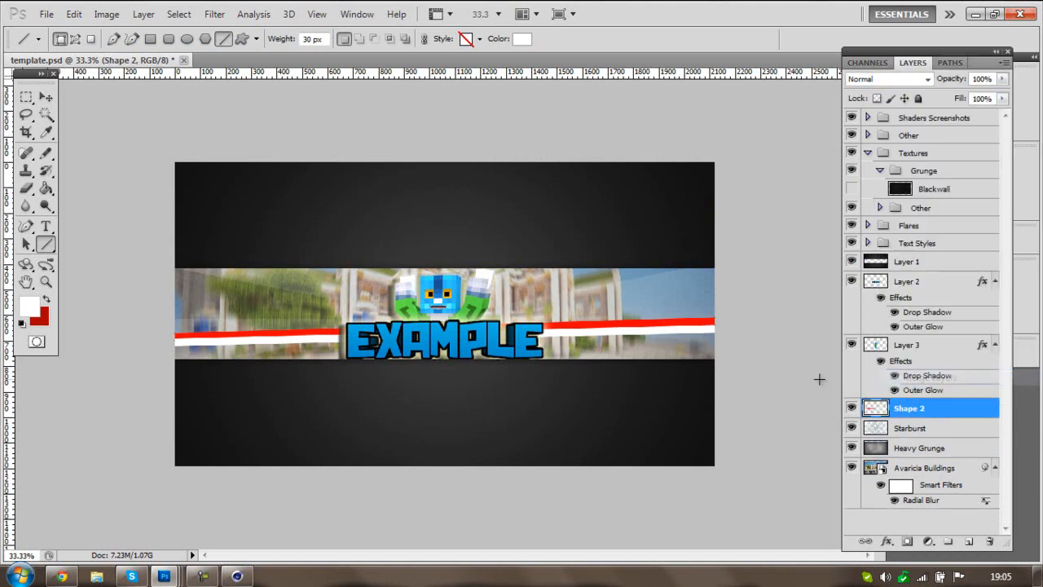
{"action": "left_click", "coordinate": [46, 97]}
{"action": "left_click_drag", "start_coordinate": [315, 339], "coordinate": [318, 352]}
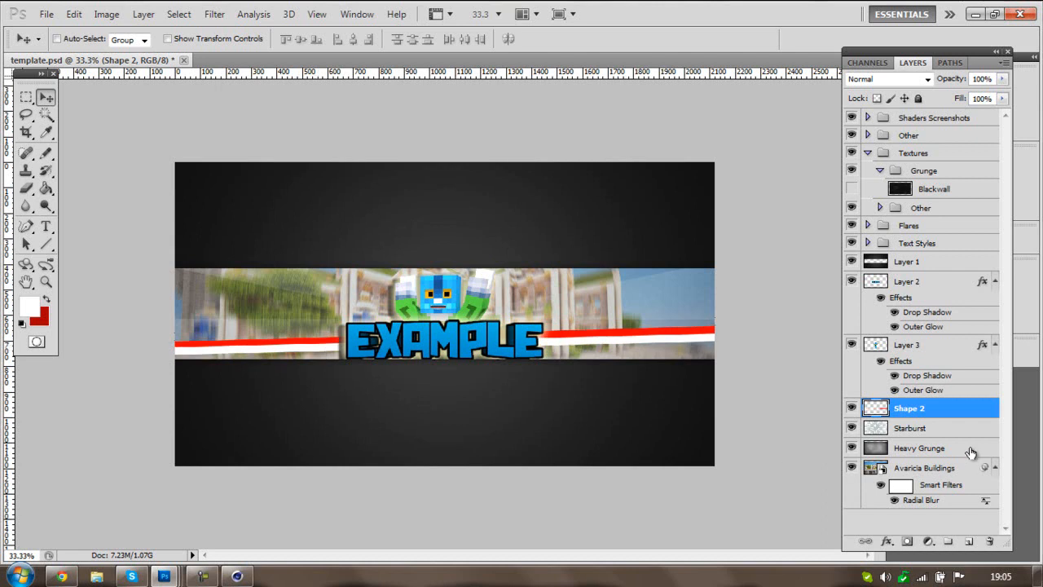
- Reduce the merged red and white stripes layer's opacity to 29% in its blending options
{"action": "double_click", "coordinate": [922, 416]}
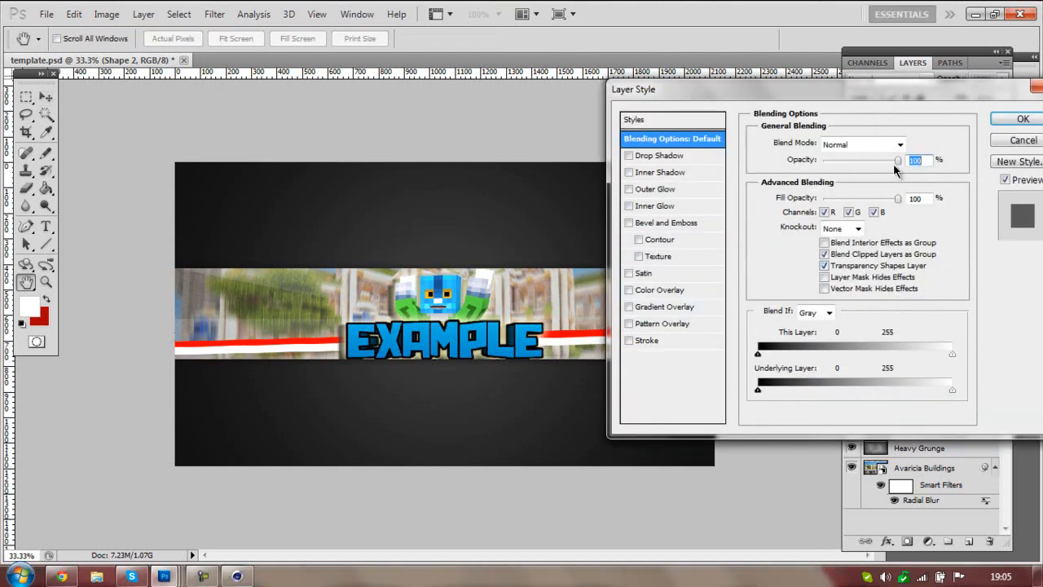
{"action": "left_click_drag", "start_coordinate": [897, 161], "coordinate": [850, 166]}
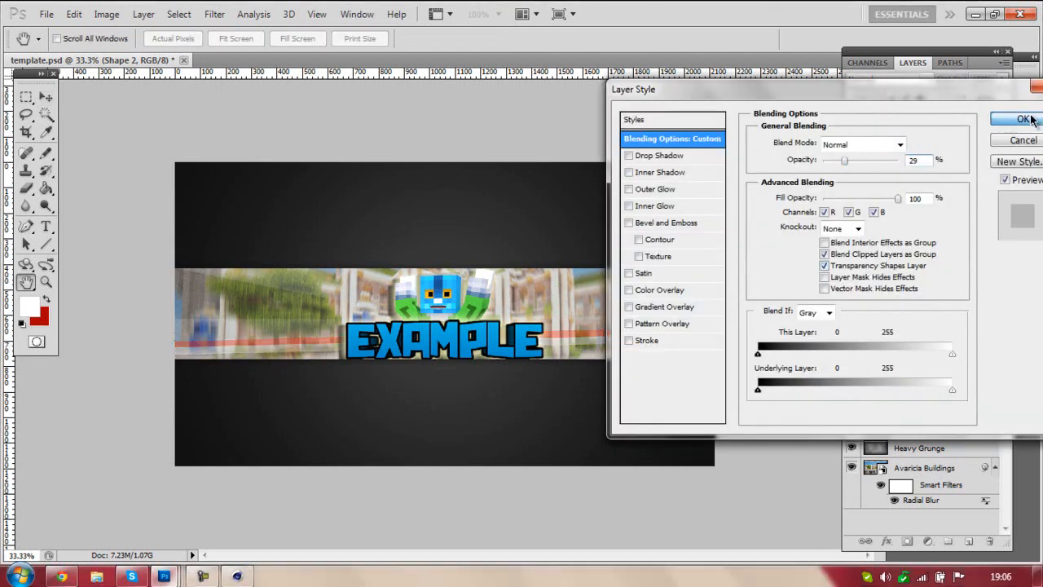
{"action": "left_click", "coordinate": [1023, 119]}
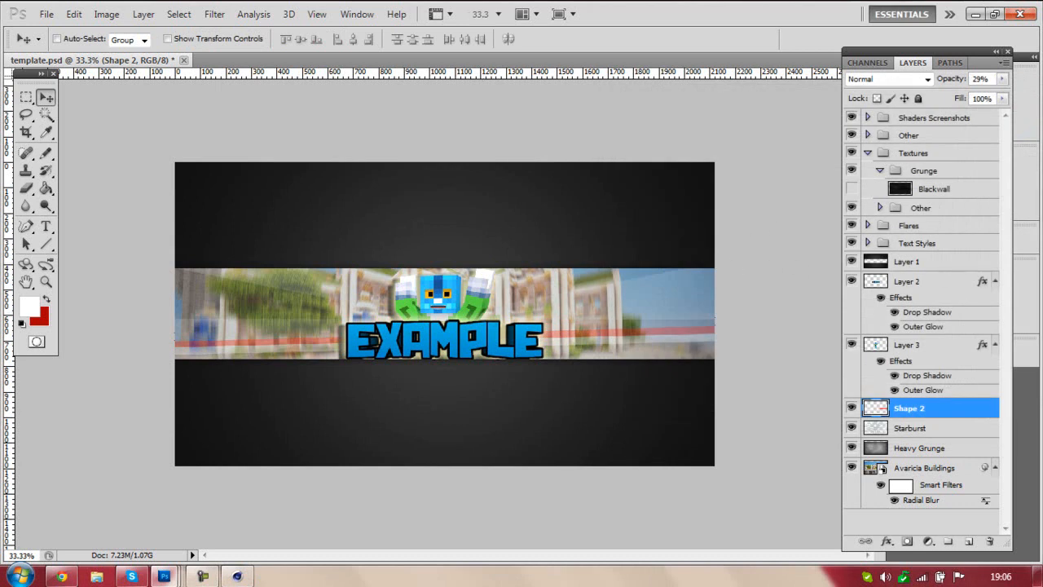
- Save a PNG copy of the banner as "Example banner" in the Examples folder inside Animate, accepting the PNG options
{"action": "left_click", "coordinate": [46, 14]}
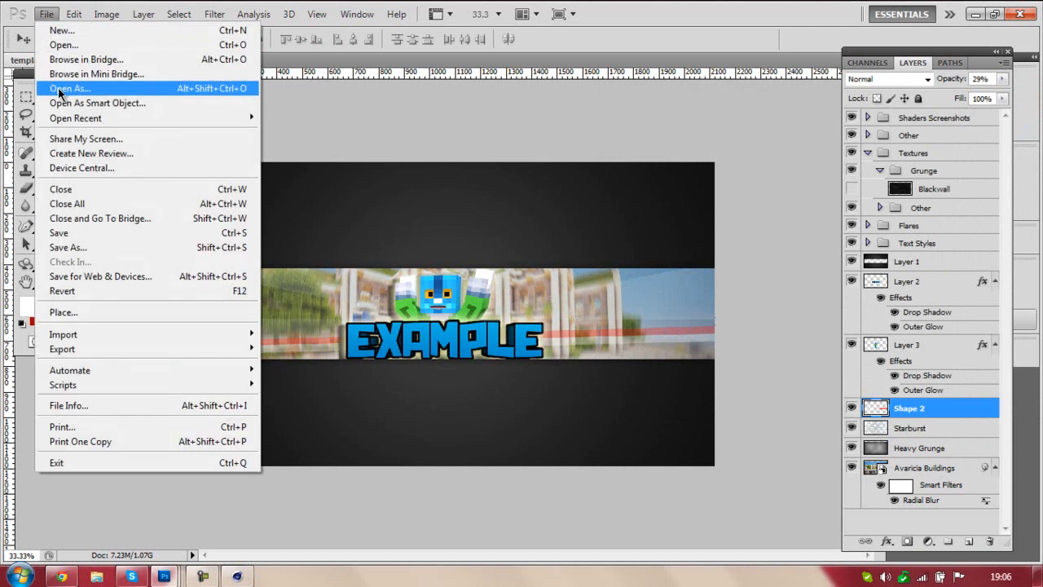
{"action": "left_click", "coordinate": [86, 247]}
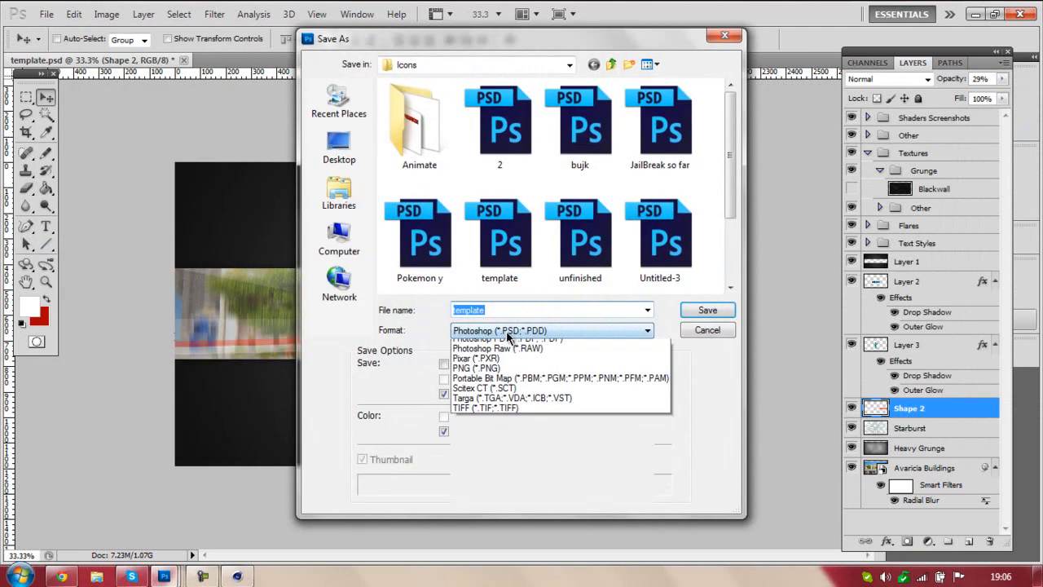
{"action": "left_click", "coordinate": [507, 331]}
{"action": "left_click", "coordinate": [476, 493]}
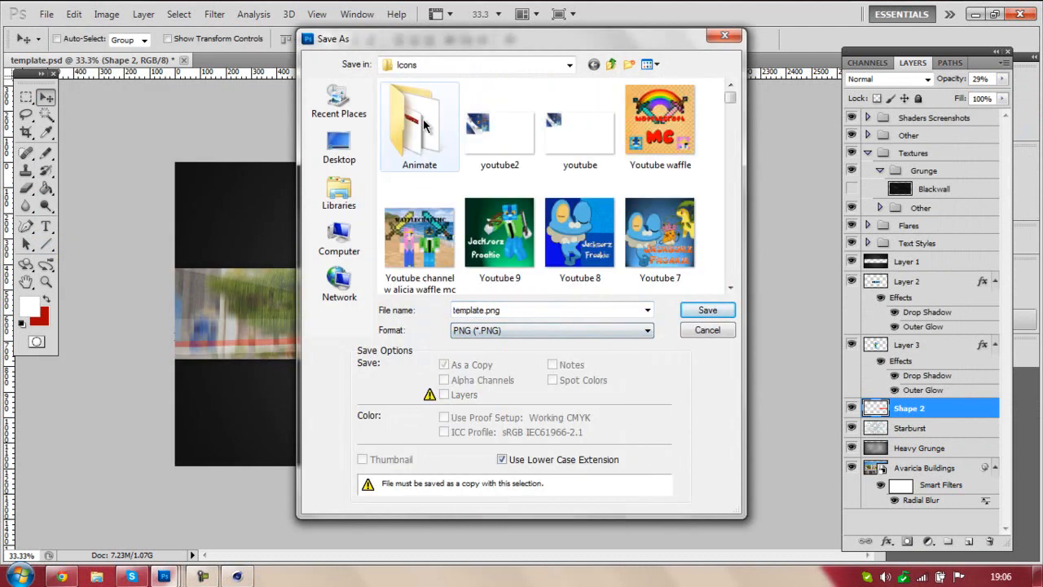
{"action": "double_click", "coordinate": [390, 131]}
{"action": "double_click", "coordinate": [524, 132]}
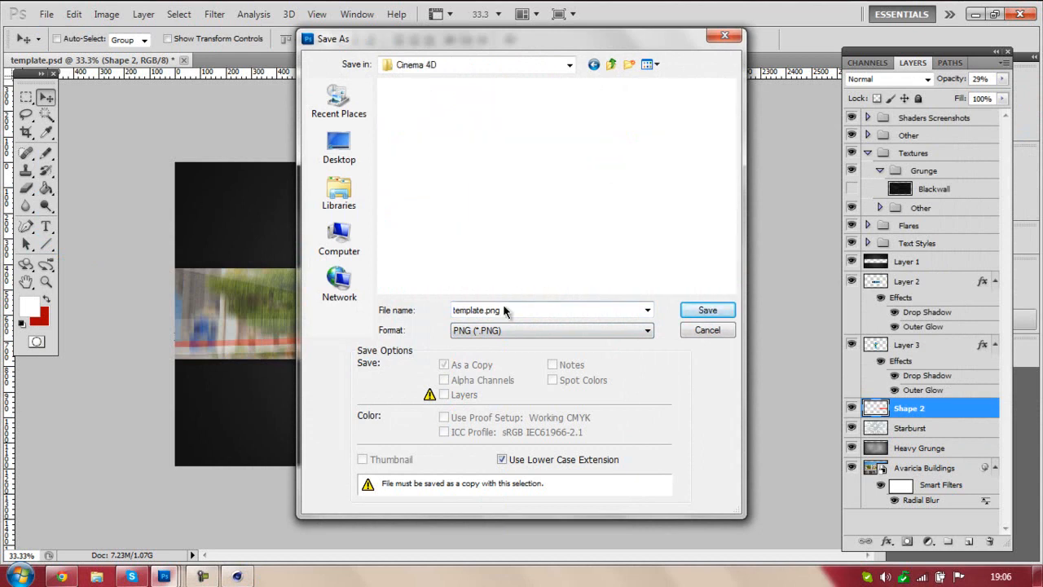
{"action": "type", "text": "E"}
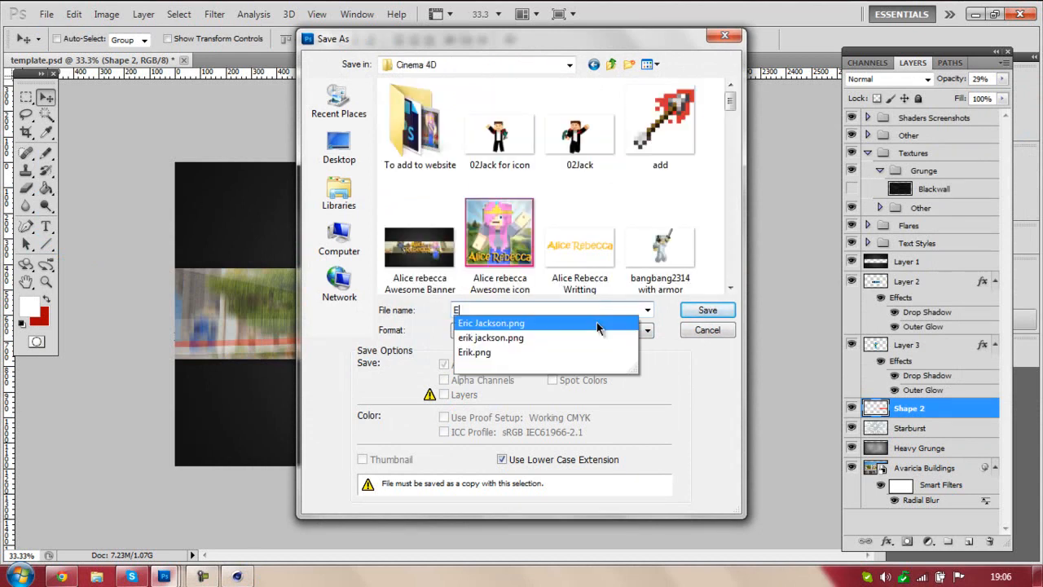
{"action": "left_click", "coordinate": [594, 65]}
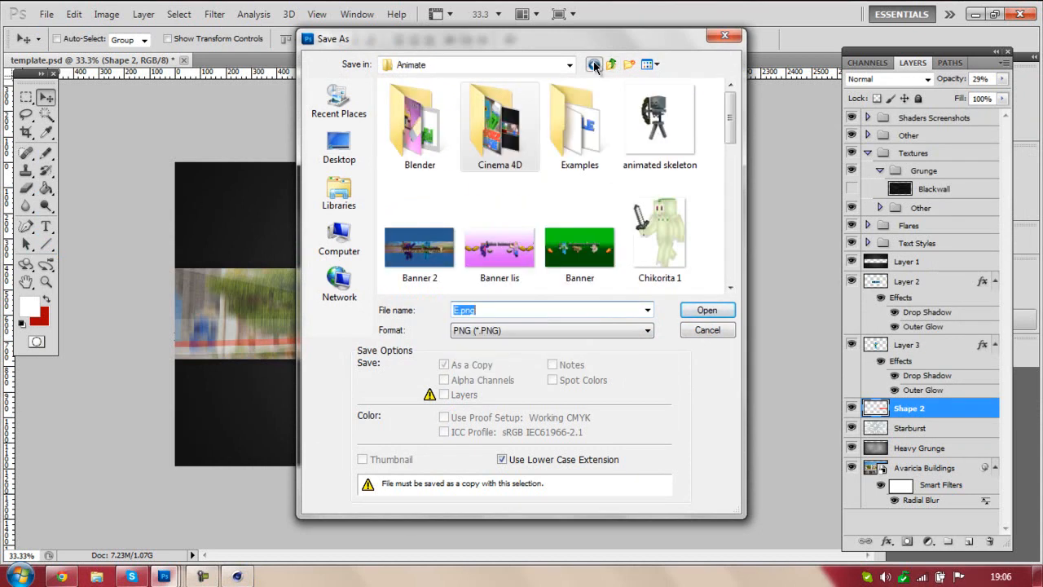
{"action": "double_click", "coordinate": [579, 123]}
{"action": "type", "text": "Example banner"}
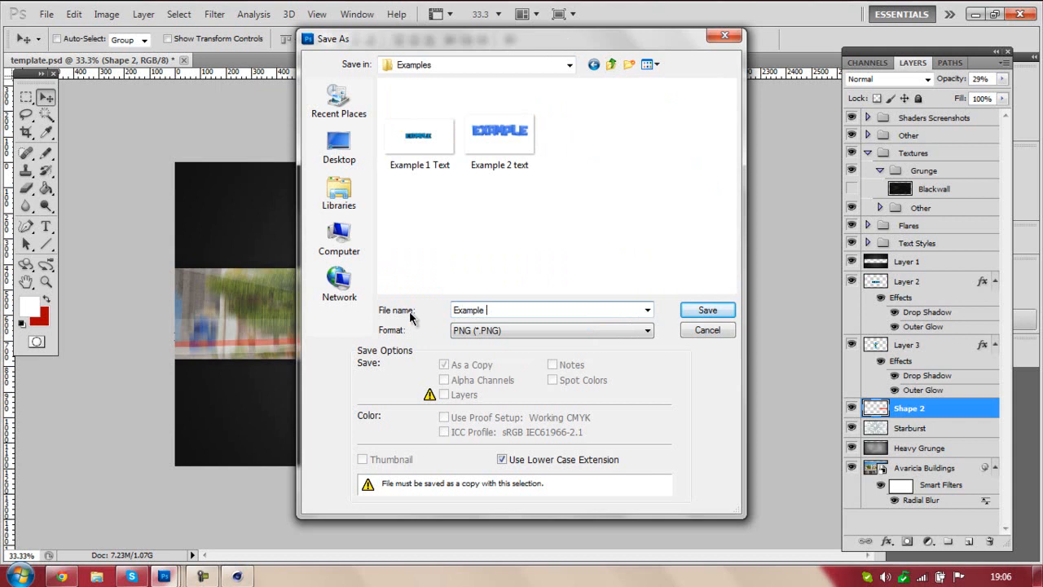
{"action": "left_click", "coordinate": [707, 311]}
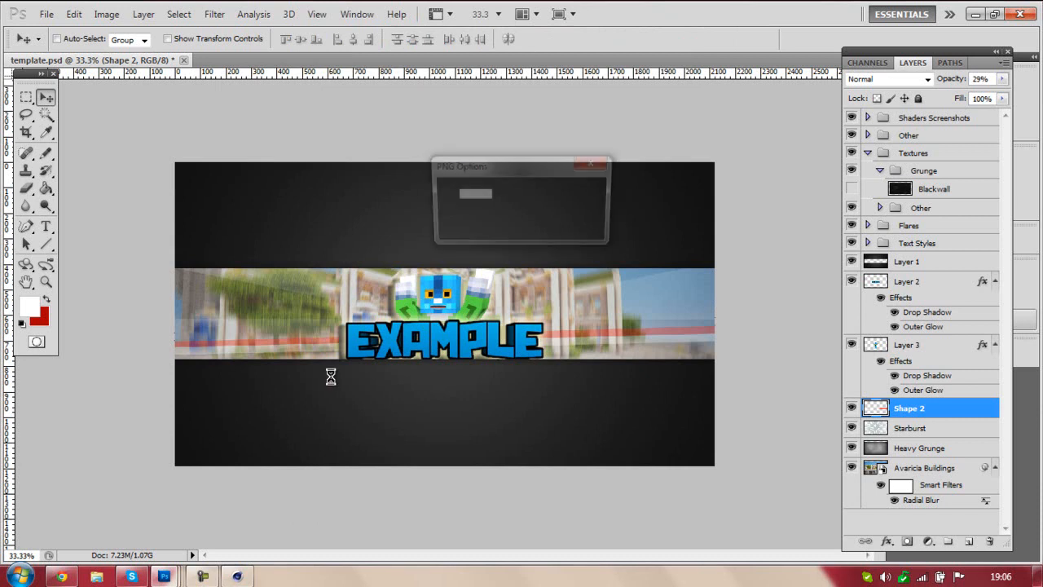
{"action": "left_click", "coordinate": [545, 196]}
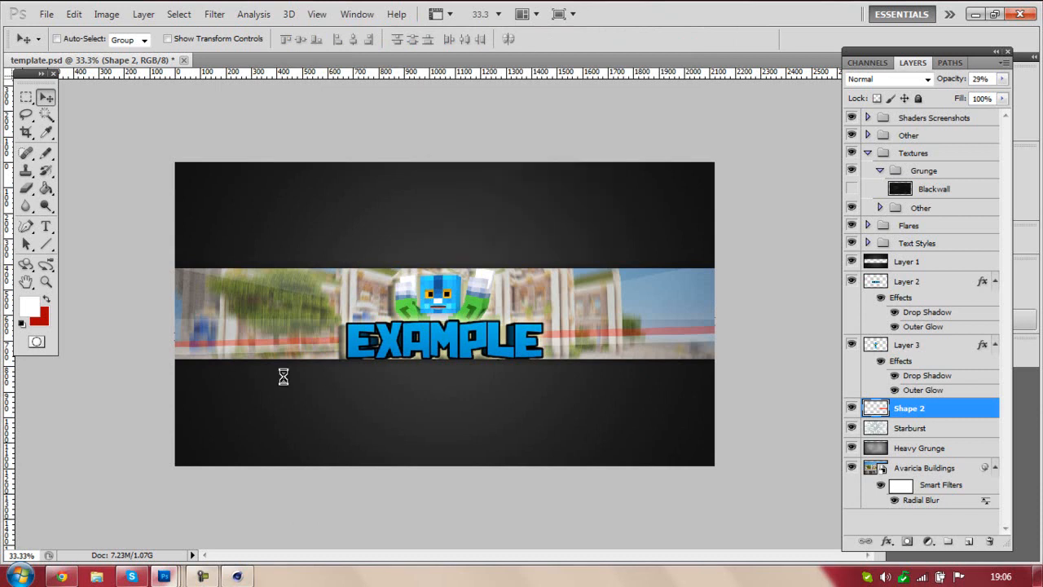
- Switch to the YouTube channel page in Chrome, view how to choose a channel art photo from the computer, and cancel without uploading
{"action": "left_click", "coordinate": [61, 576]}
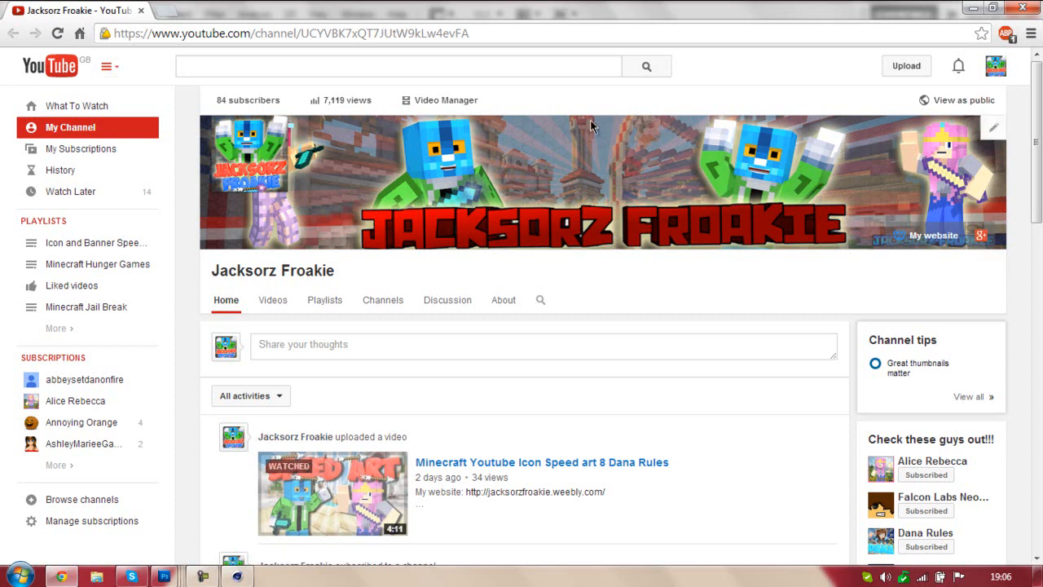
{"action": "left_click", "coordinate": [994, 128]}
{"action": "left_click", "coordinate": [975, 174]}
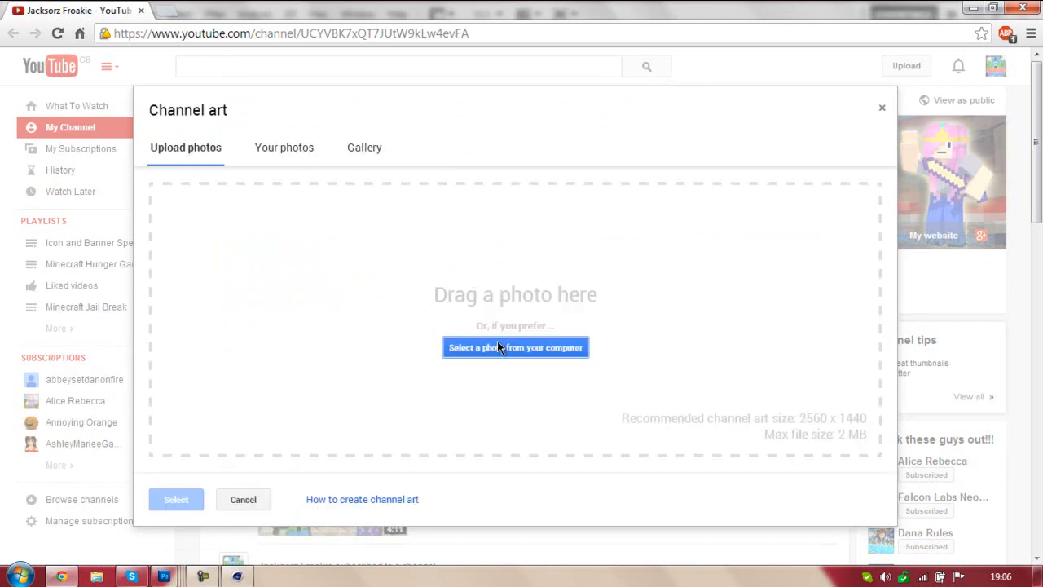
{"action": "left_click", "coordinate": [497, 340]}
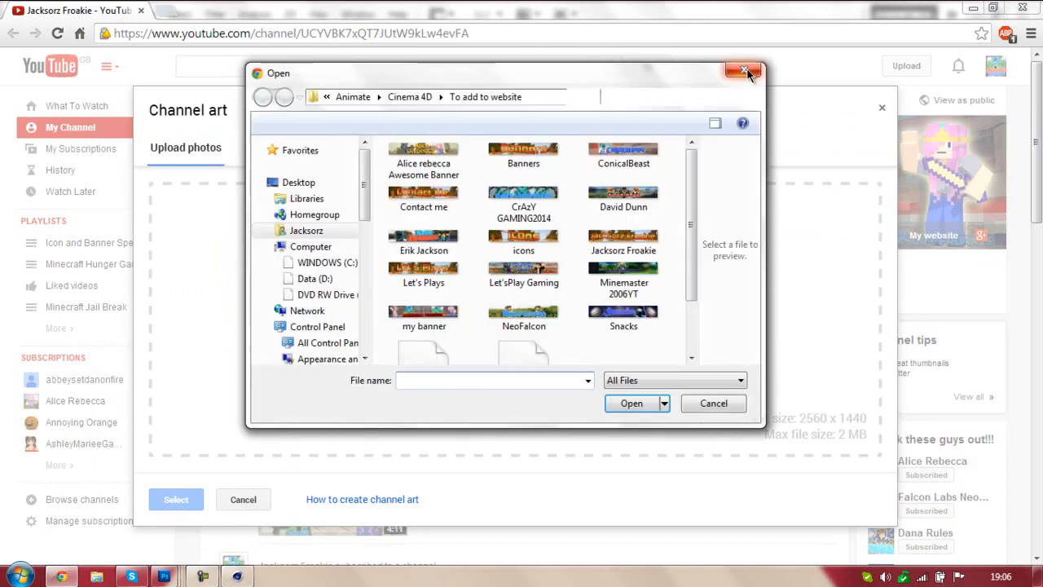
{"action": "left_click", "coordinate": [747, 71]}
{"action": "left_click", "coordinate": [879, 112]}
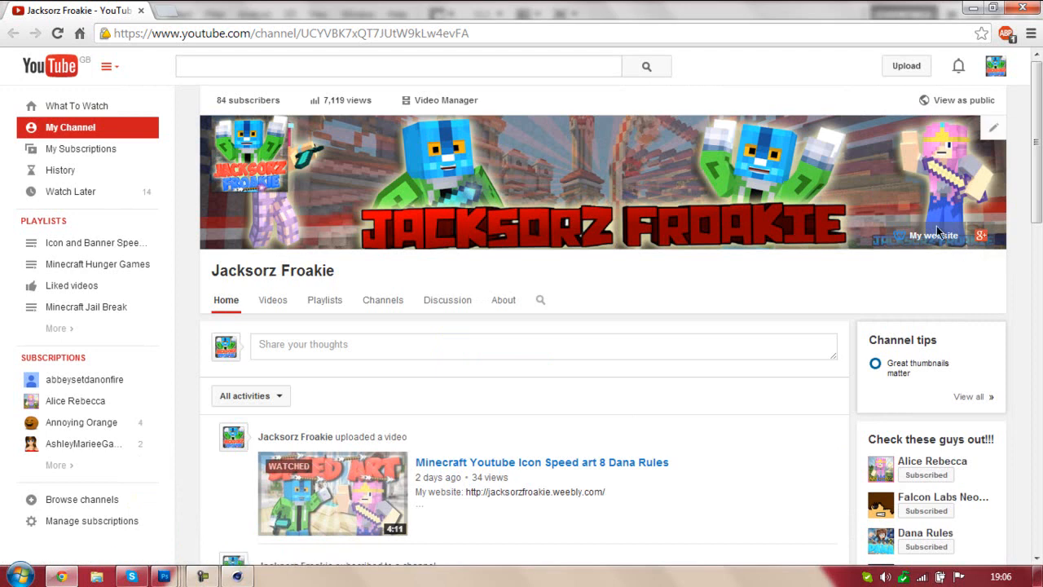
- Look through the channel's activity feed and try to open two of the featured channels
{"action": "scroll", "coordinate": [664, 294], "scroll_direction": "down", "scroll_amount": 3}
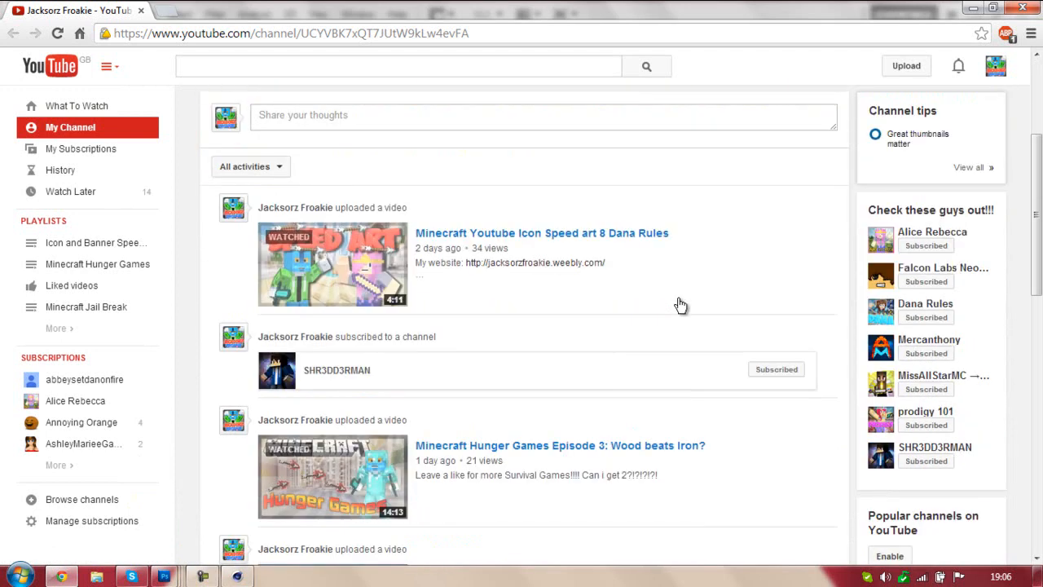
{"action": "scroll", "coordinate": [590, 285], "scroll_direction": "down", "scroll_amount": 3}
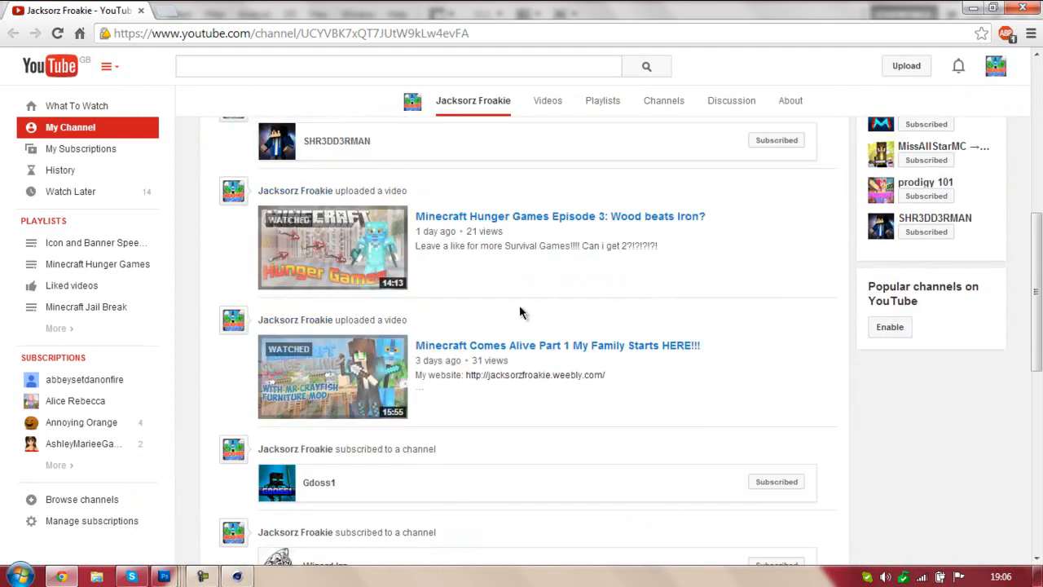
{"action": "scroll", "coordinate": [538, 301], "scroll_direction": "down", "scroll_amount": 5}
{"action": "scroll", "coordinate": [542, 300], "scroll_direction": "up", "scroll_amount": 2}
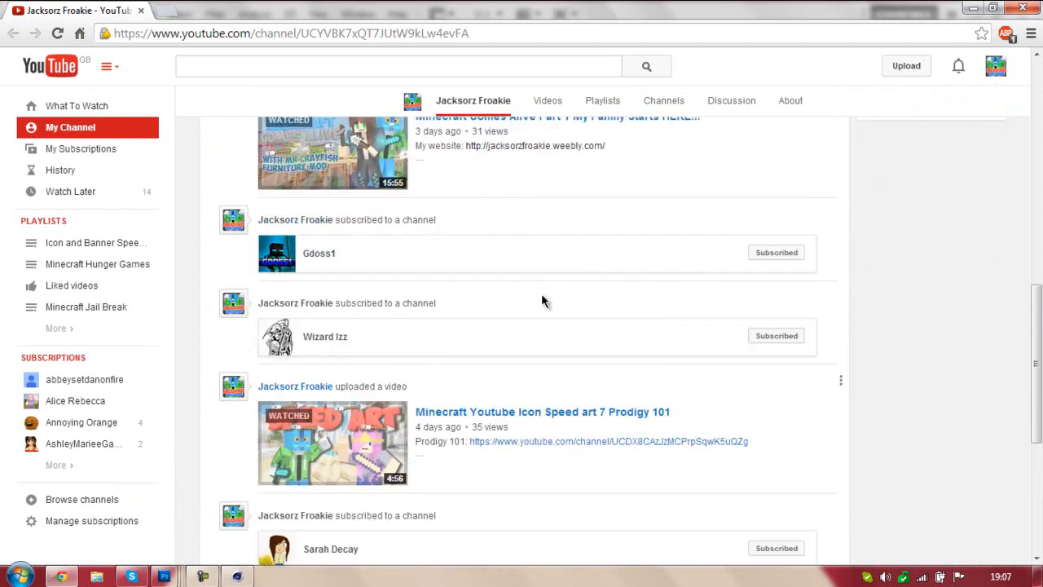
{"action": "scroll", "coordinate": [562, 295], "scroll_direction": "up", "scroll_amount": 3}
{"action": "scroll", "coordinate": [810, 280], "scroll_direction": "up", "scroll_amount": 3}
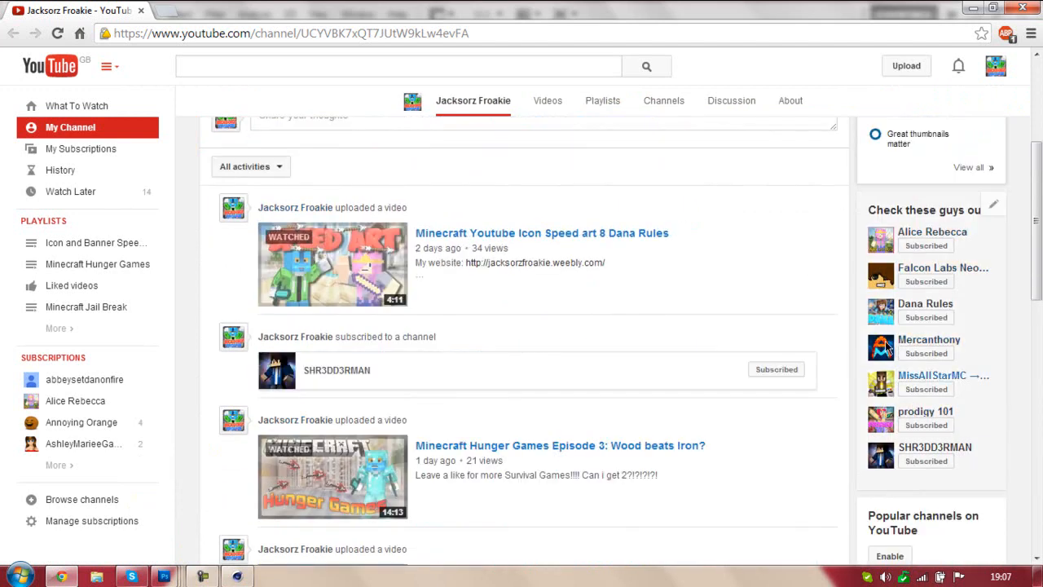
{"action": "left_click", "coordinate": [890, 351]}
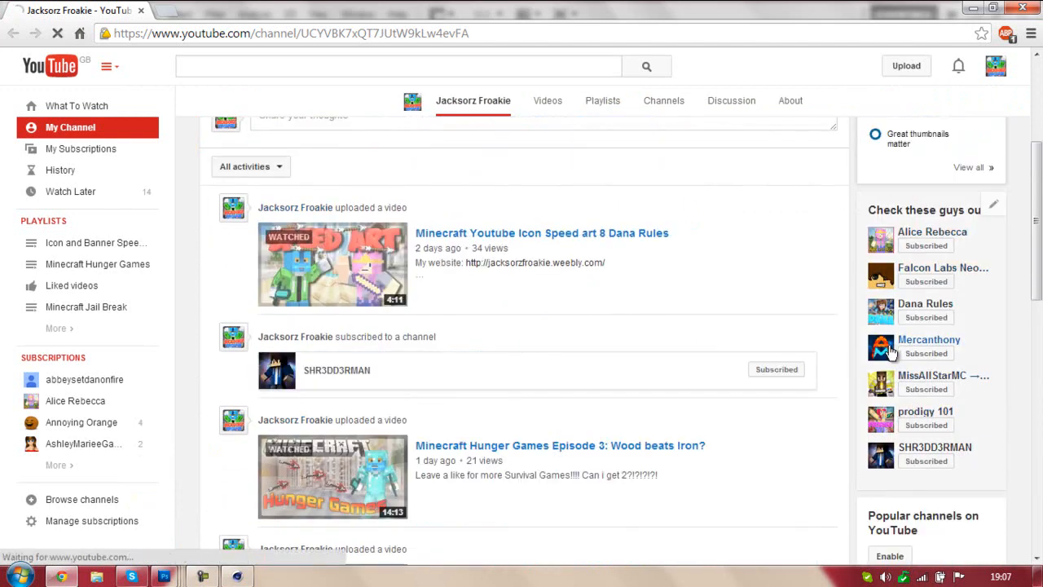
{"action": "mouse_move", "coordinate": [890, 351]}
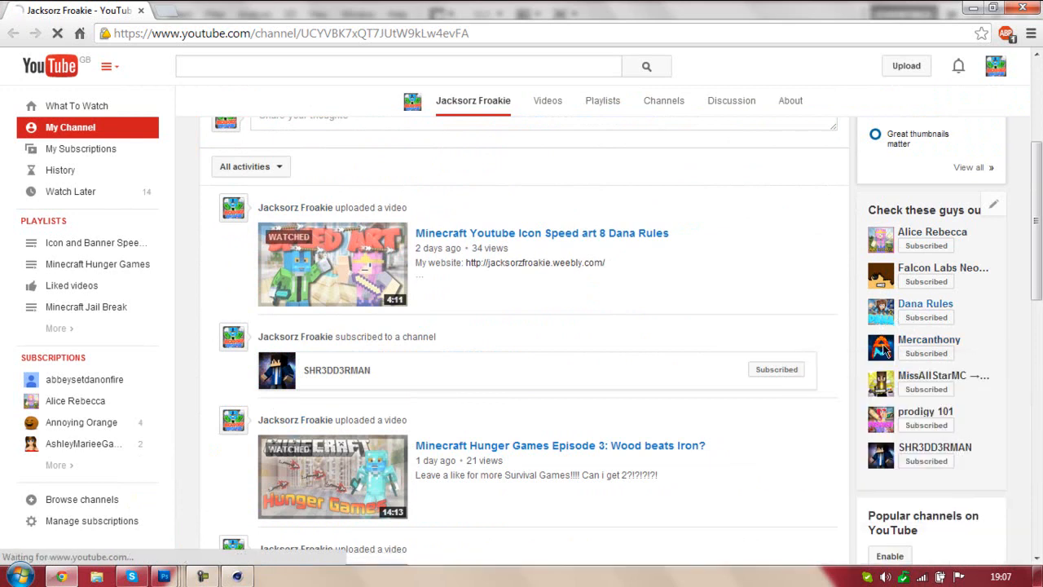
{"action": "left_click", "coordinate": [885, 311]}
{"action": "mouse_move", "coordinate": [885, 312]}
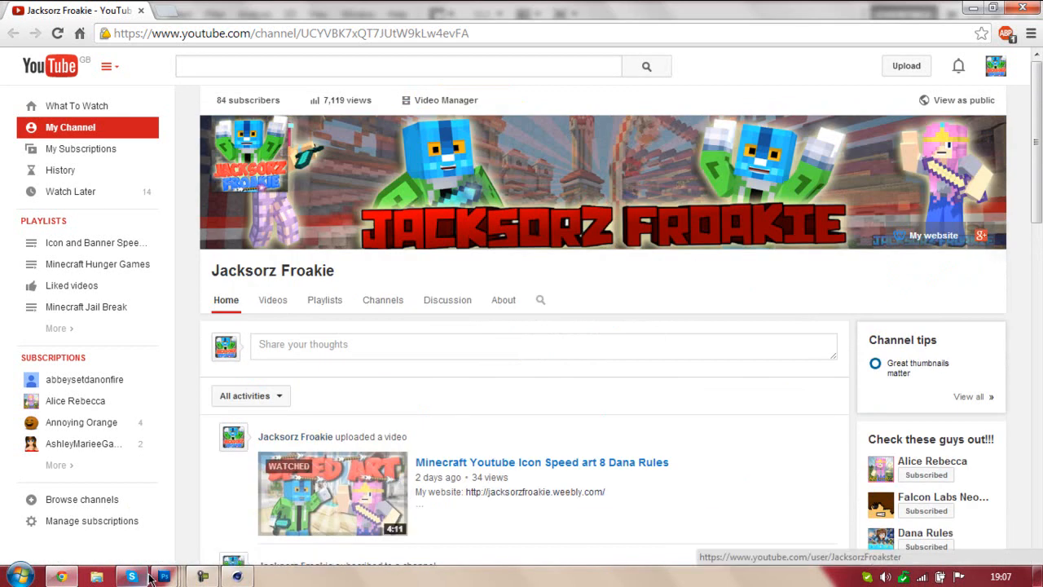
- Switch back to Photoshop, delete the EXAMPLE lettering on Layer 2 from the banner, and close Example 1 Text.png
{"action": "left_click", "coordinate": [164, 576]}
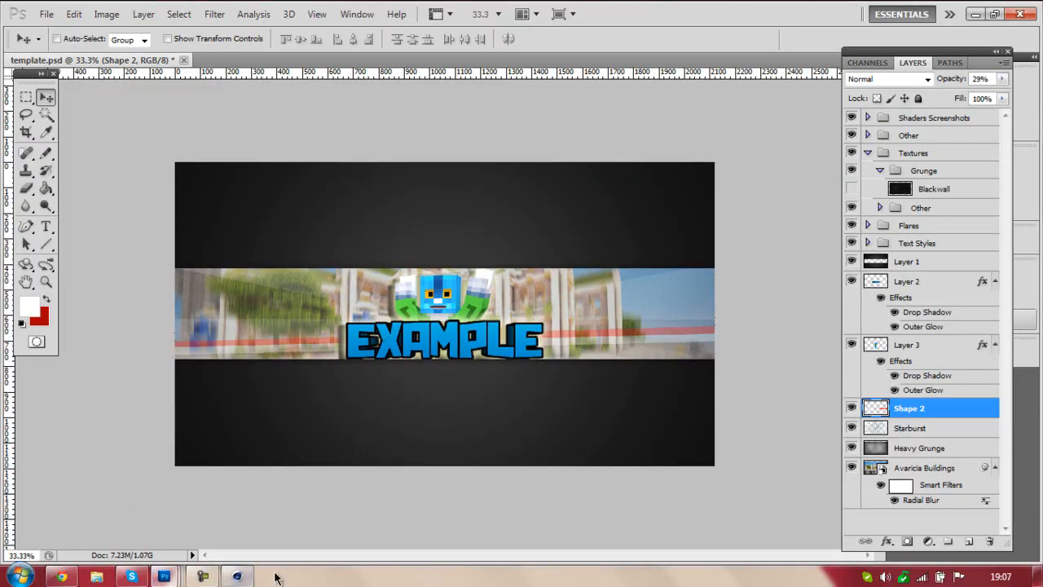
{"action": "left_click", "coordinate": [905, 281]}
{"action": "key", "text": "Delete"}
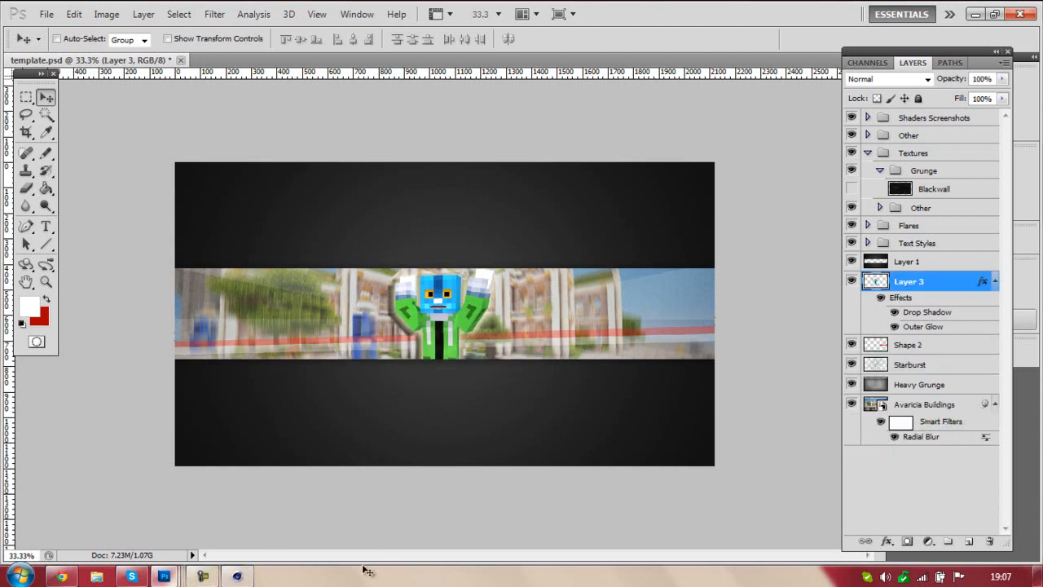
{"action": "mouse_move", "coordinate": [164, 576]}
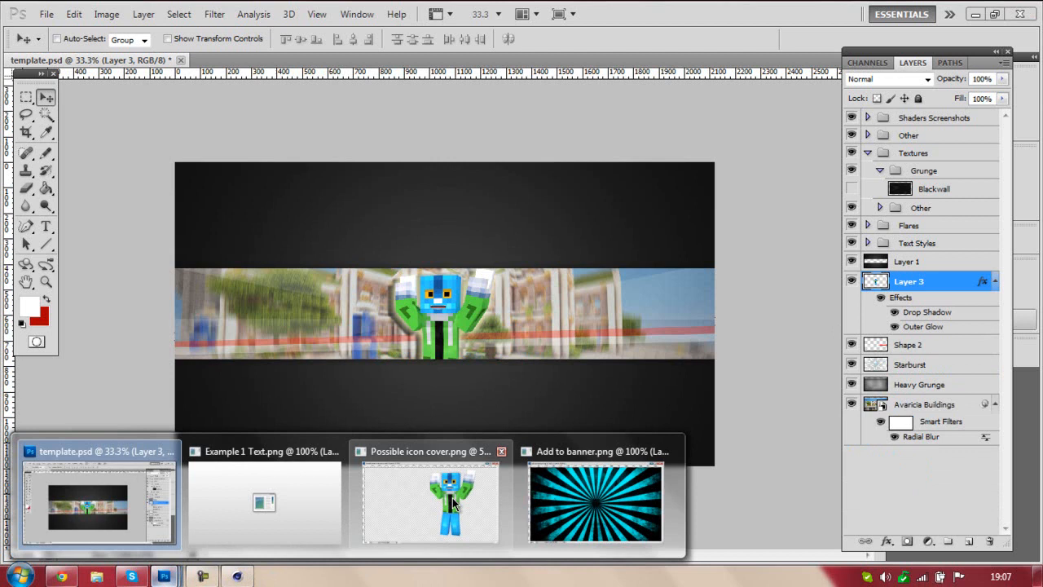
{"action": "left_click", "coordinate": [264, 500]}
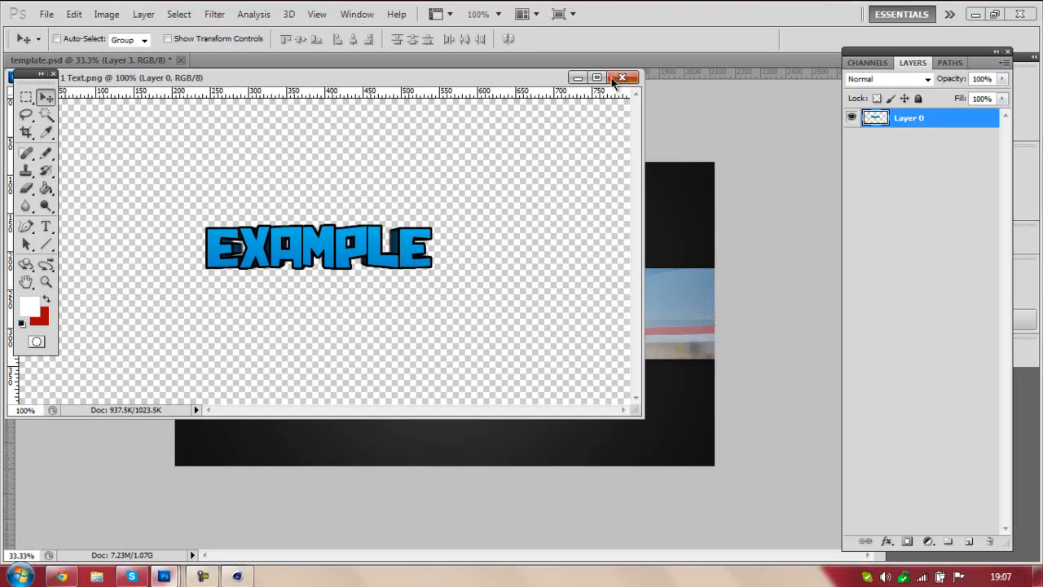
{"action": "left_click", "coordinate": [619, 77]}
- Open Example 2 text.png and copy its blue EXAMPLE lettering into template.psd, positioned across the banner
{"action": "left_click", "coordinate": [47, 14]}
{"action": "left_click", "coordinate": [65, 41]}
{"action": "left_click", "coordinate": [515, 143]}
{"action": "double_click", "coordinate": [515, 143]}
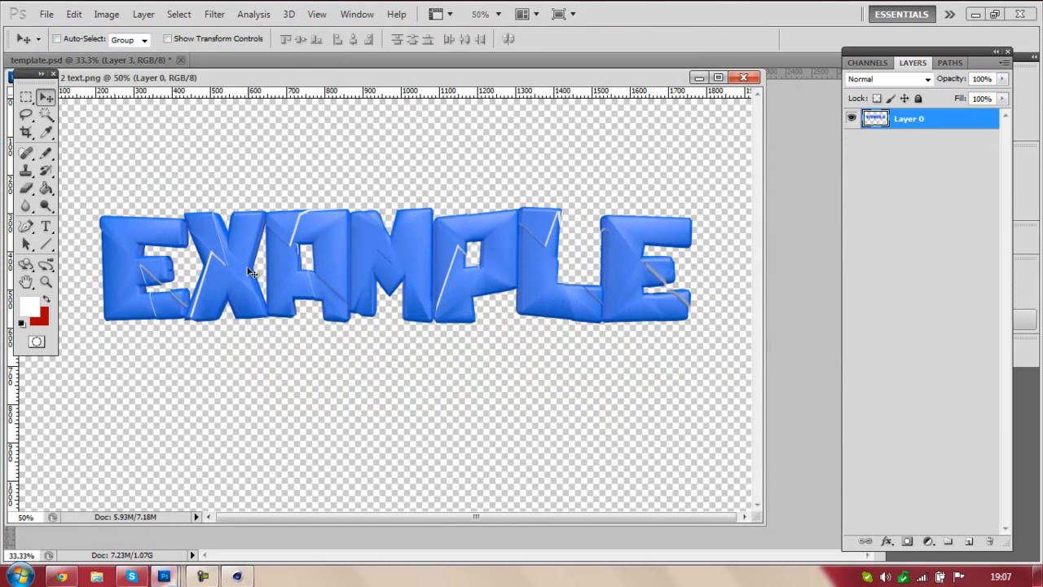
{"action": "left_click_drag", "start_coordinate": [298, 257], "coordinate": [807, 294]}
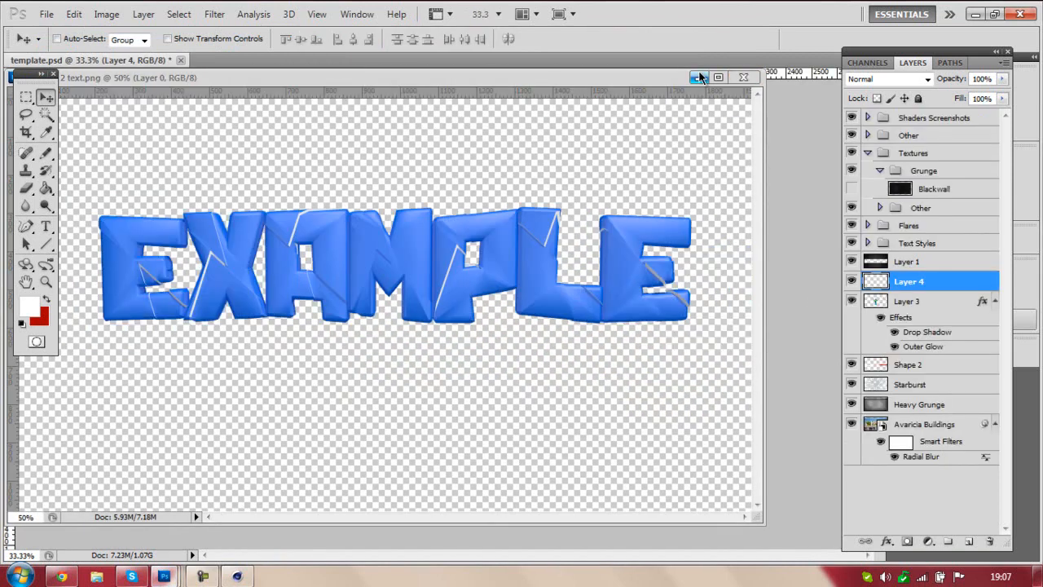
{"action": "left_click", "coordinate": [700, 76]}
{"action": "left_click_drag", "start_coordinate": [652, 334], "coordinate": [132, 347]}
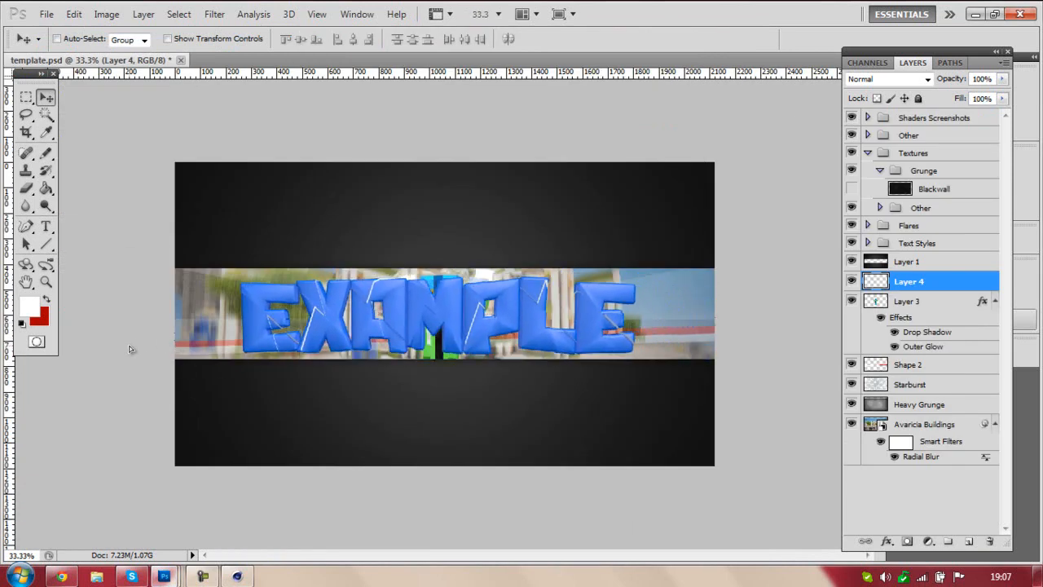
- Scale the new EXAMPLE lettering down beneath the character's face and paste the drop shadow and outer glow layer style onto it
{"action": "left_click", "coordinate": [73, 14]}
{"action": "left_click", "coordinate": [187, 289]}
{"action": "left_click_drag", "start_coordinate": [227, 277], "coordinate": [407, 320]}
{"action": "left_click_drag", "start_coordinate": [532, 342], "coordinate": [453, 343]}
{"action": "key", "text": "Return"}
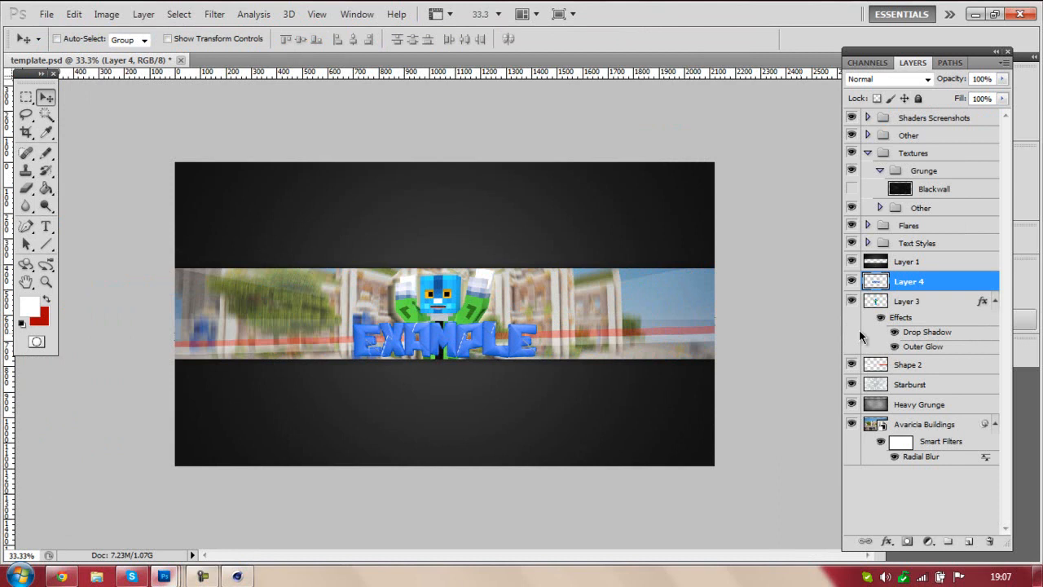
{"action": "right_click", "coordinate": [927, 294]}
{"action": "left_click", "coordinate": [807, 477]}
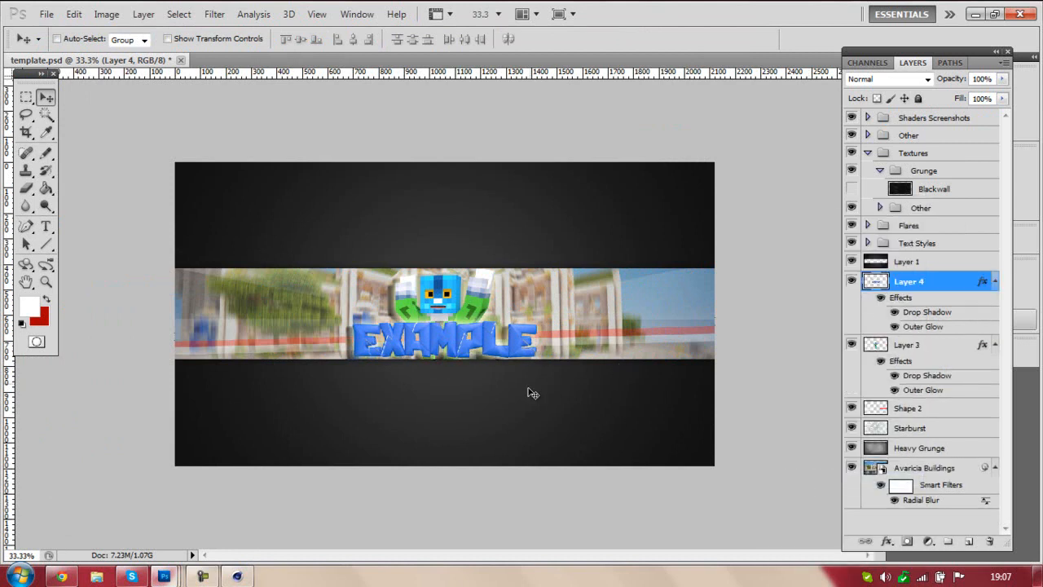
- Save the banner as a PNG copy in the Examples folder, using the existing file name Example banner with 2 added at the end
{"action": "left_click", "coordinate": [45, 13]}
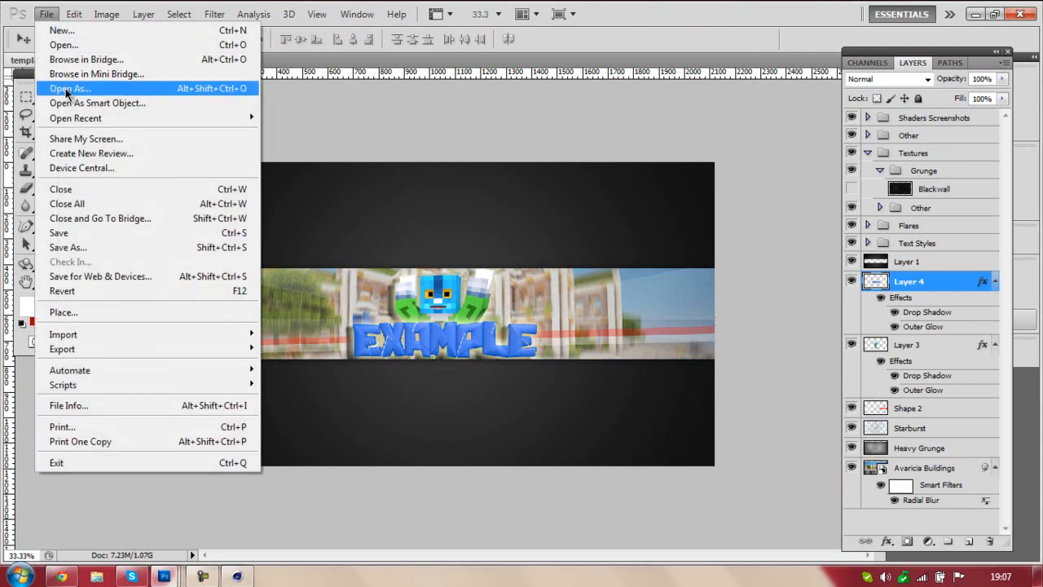
{"action": "left_click", "coordinate": [109, 247]}
{"action": "double_click", "coordinate": [420, 138]}
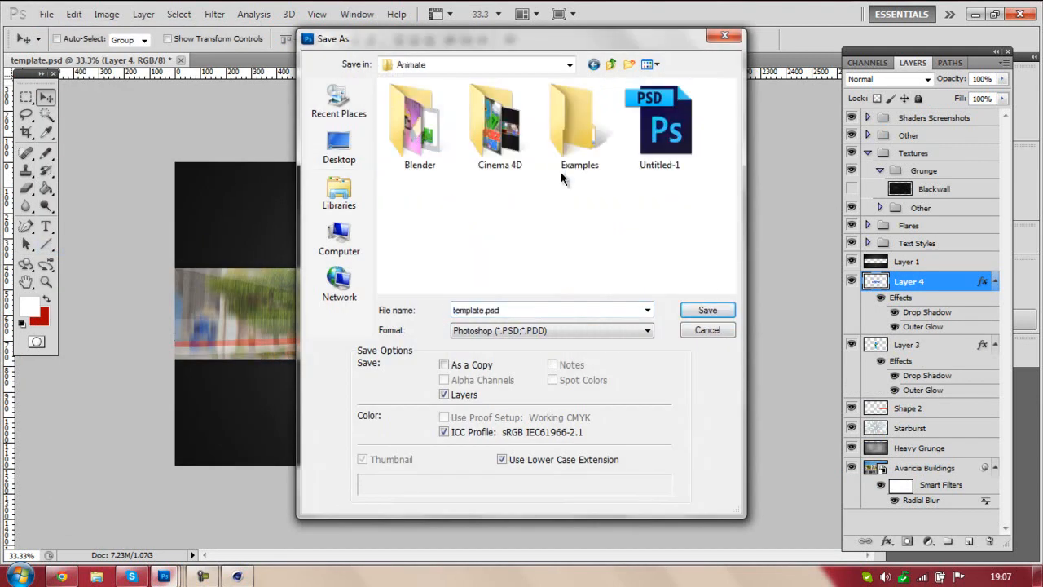
{"action": "double_click", "coordinate": [580, 126]}
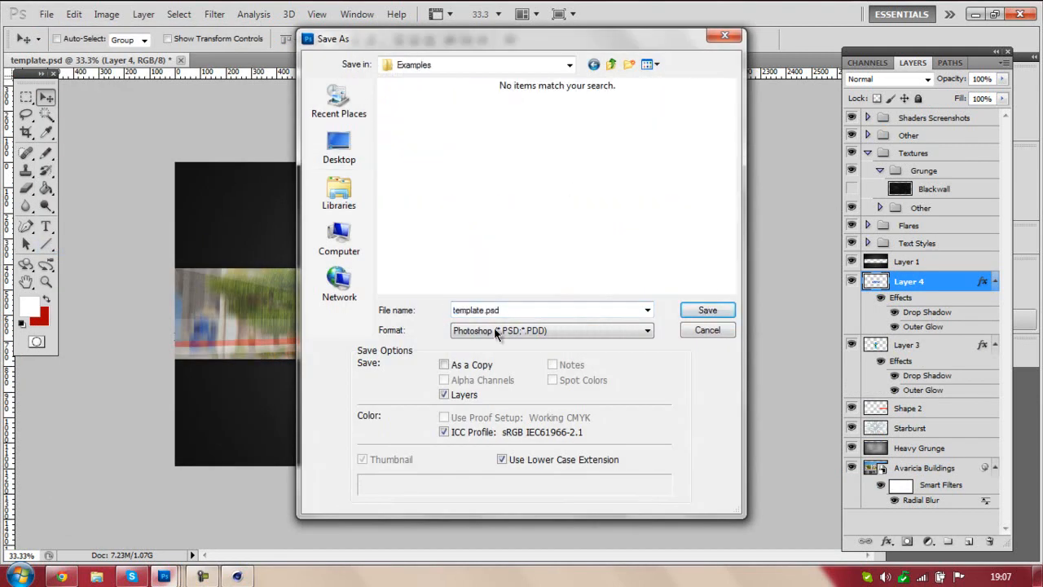
{"action": "left_click", "coordinate": [554, 330]}
{"action": "left_click", "coordinate": [489, 494]}
{"action": "left_click", "coordinate": [573, 138]}
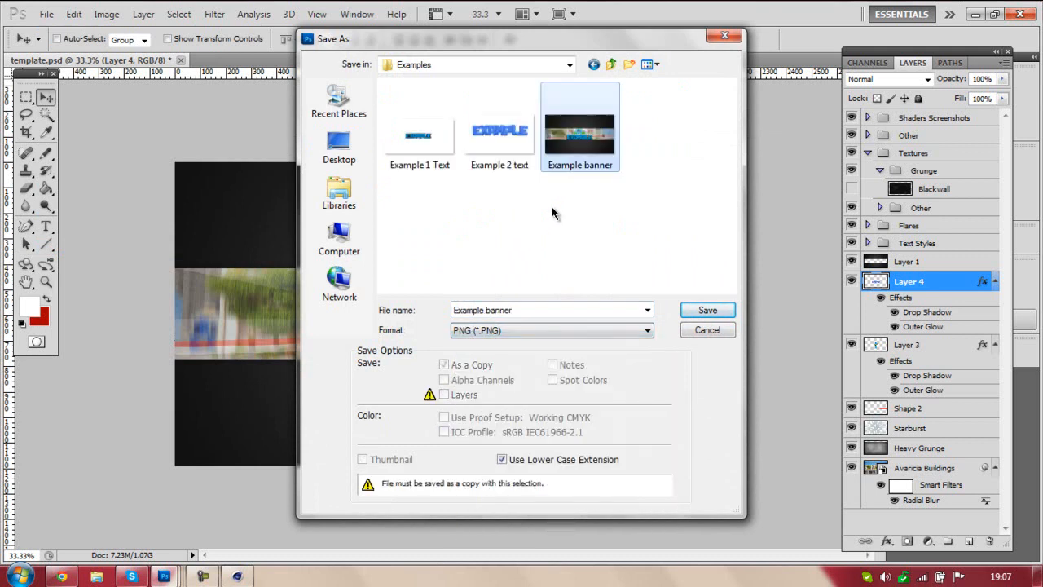
{"action": "double_click", "coordinate": [530, 310]}
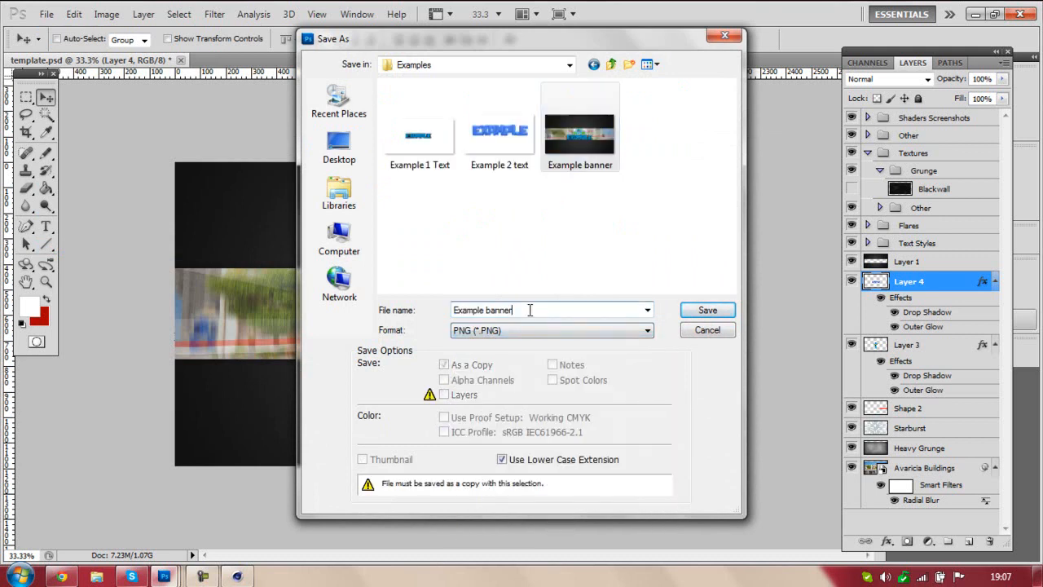
{"action": "type", "text": "2"}
{"action": "left_click", "coordinate": [708, 309]}
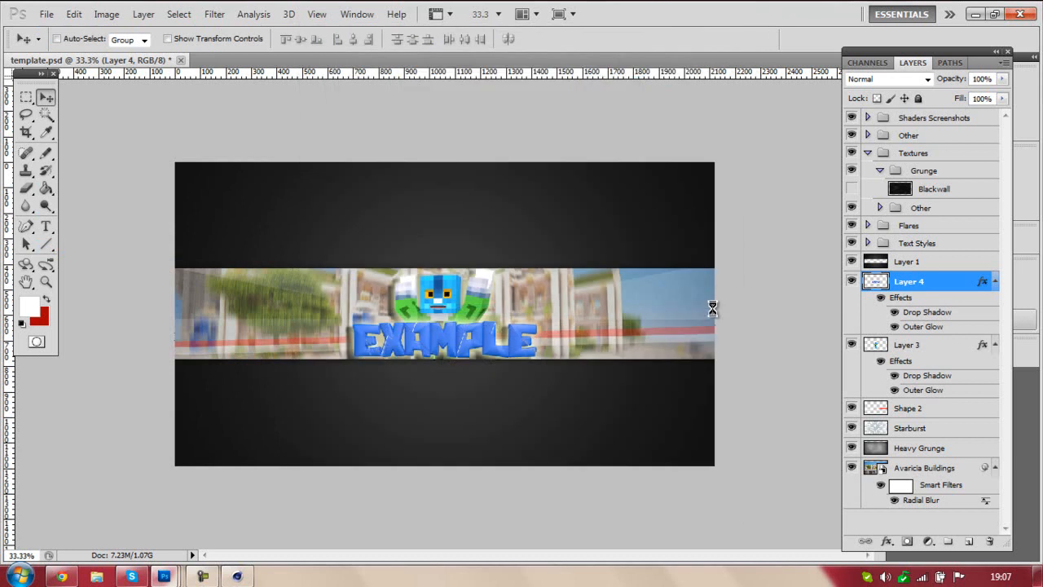
{"action": "left_click", "coordinate": [557, 198]}
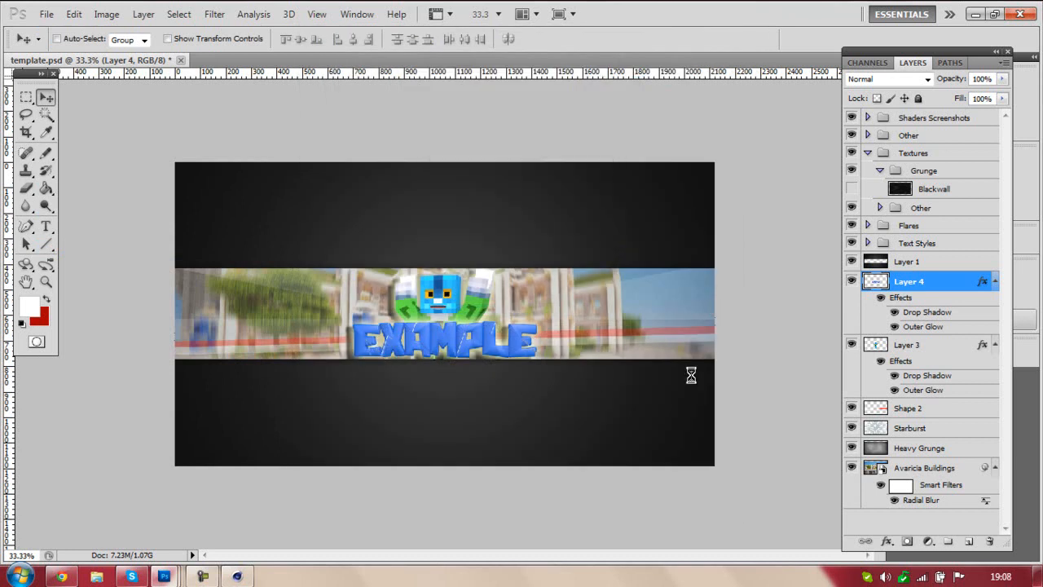